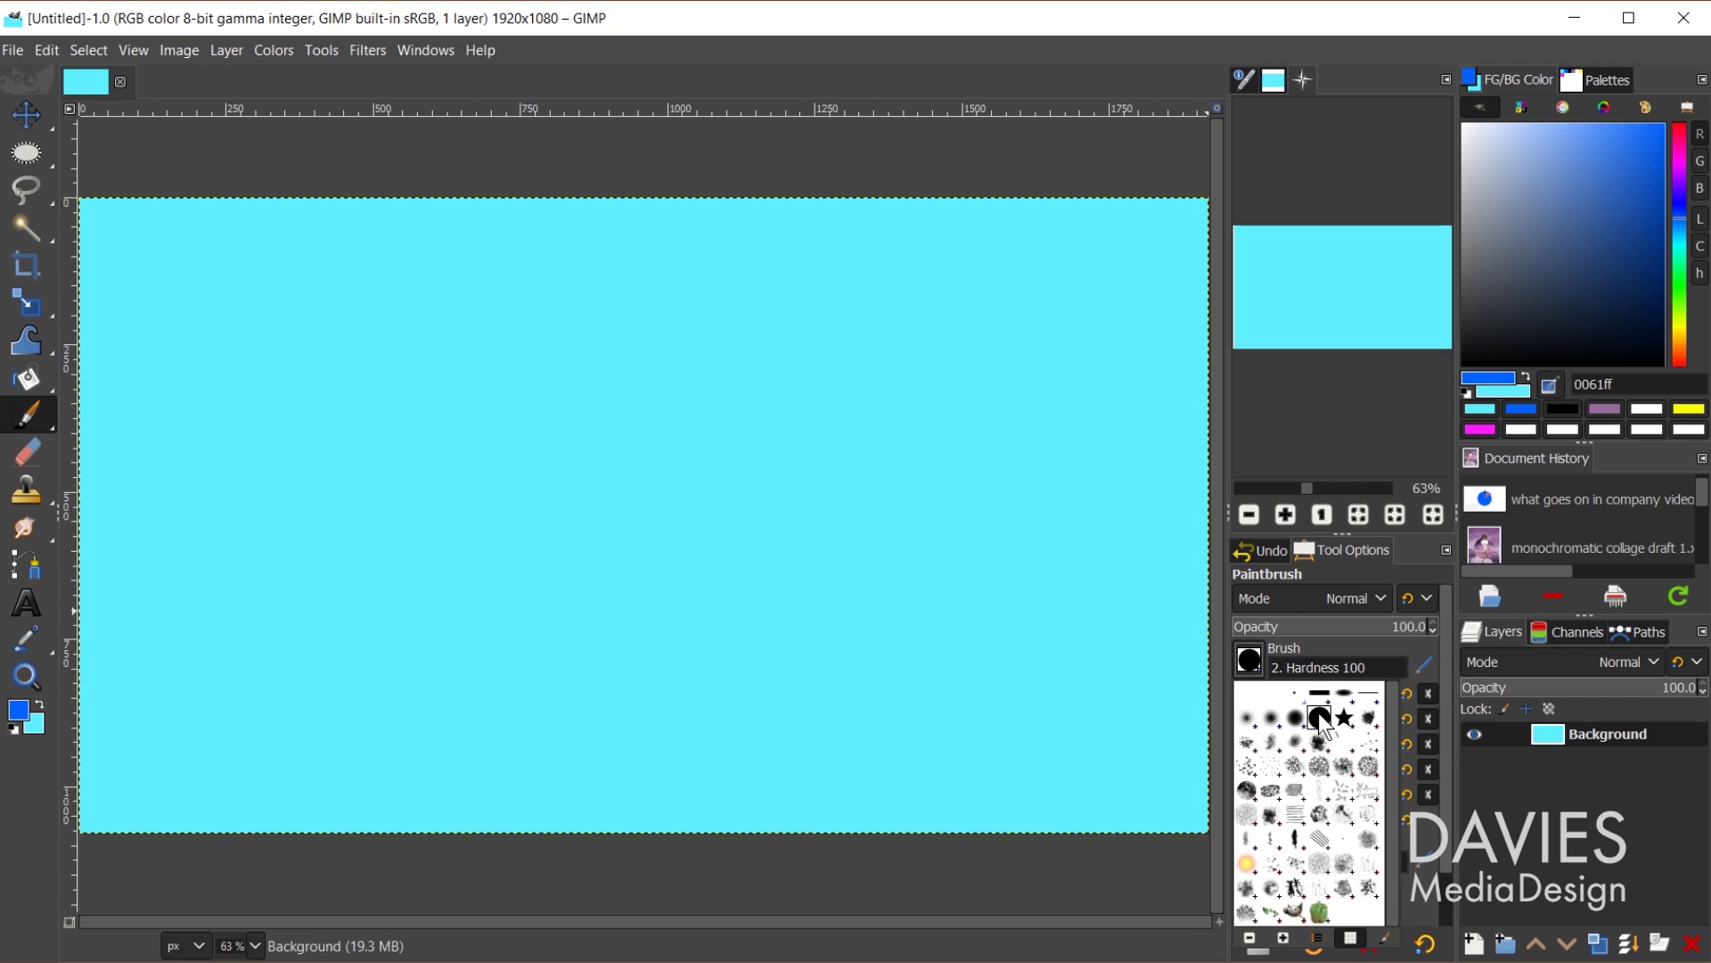
Set the Paintbrush to the 2. Hardness 100 brush with Basic Dynamics.
left_click(1249, 652)
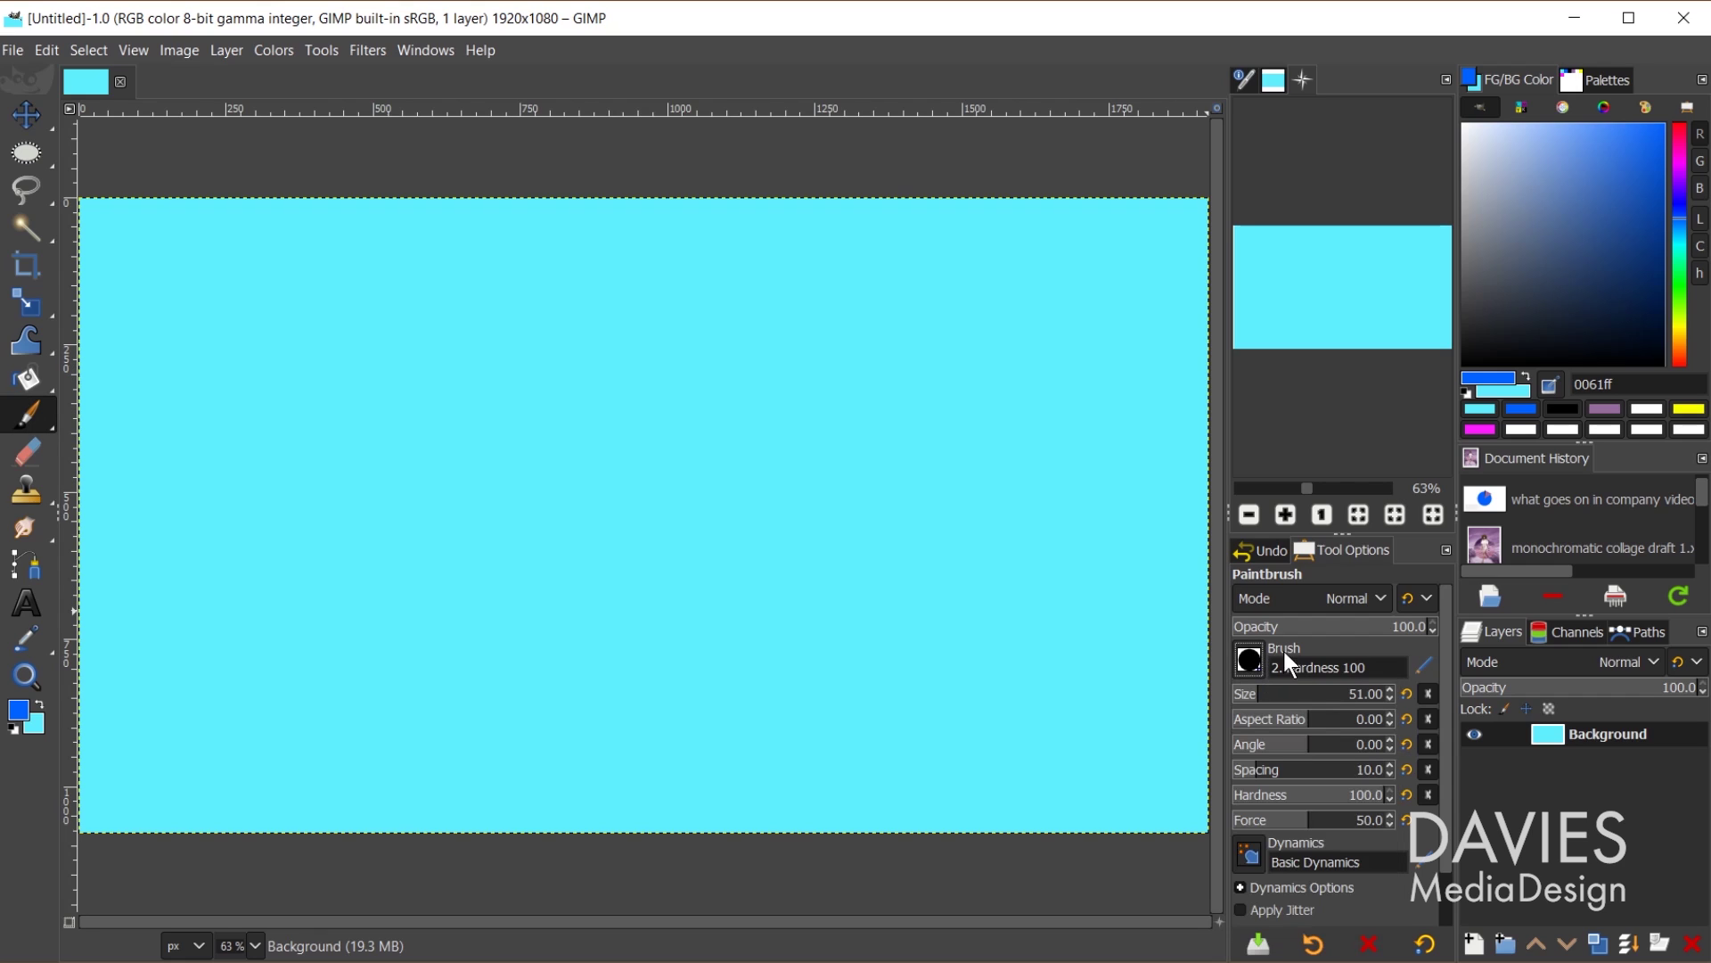
left_click(1248, 854)
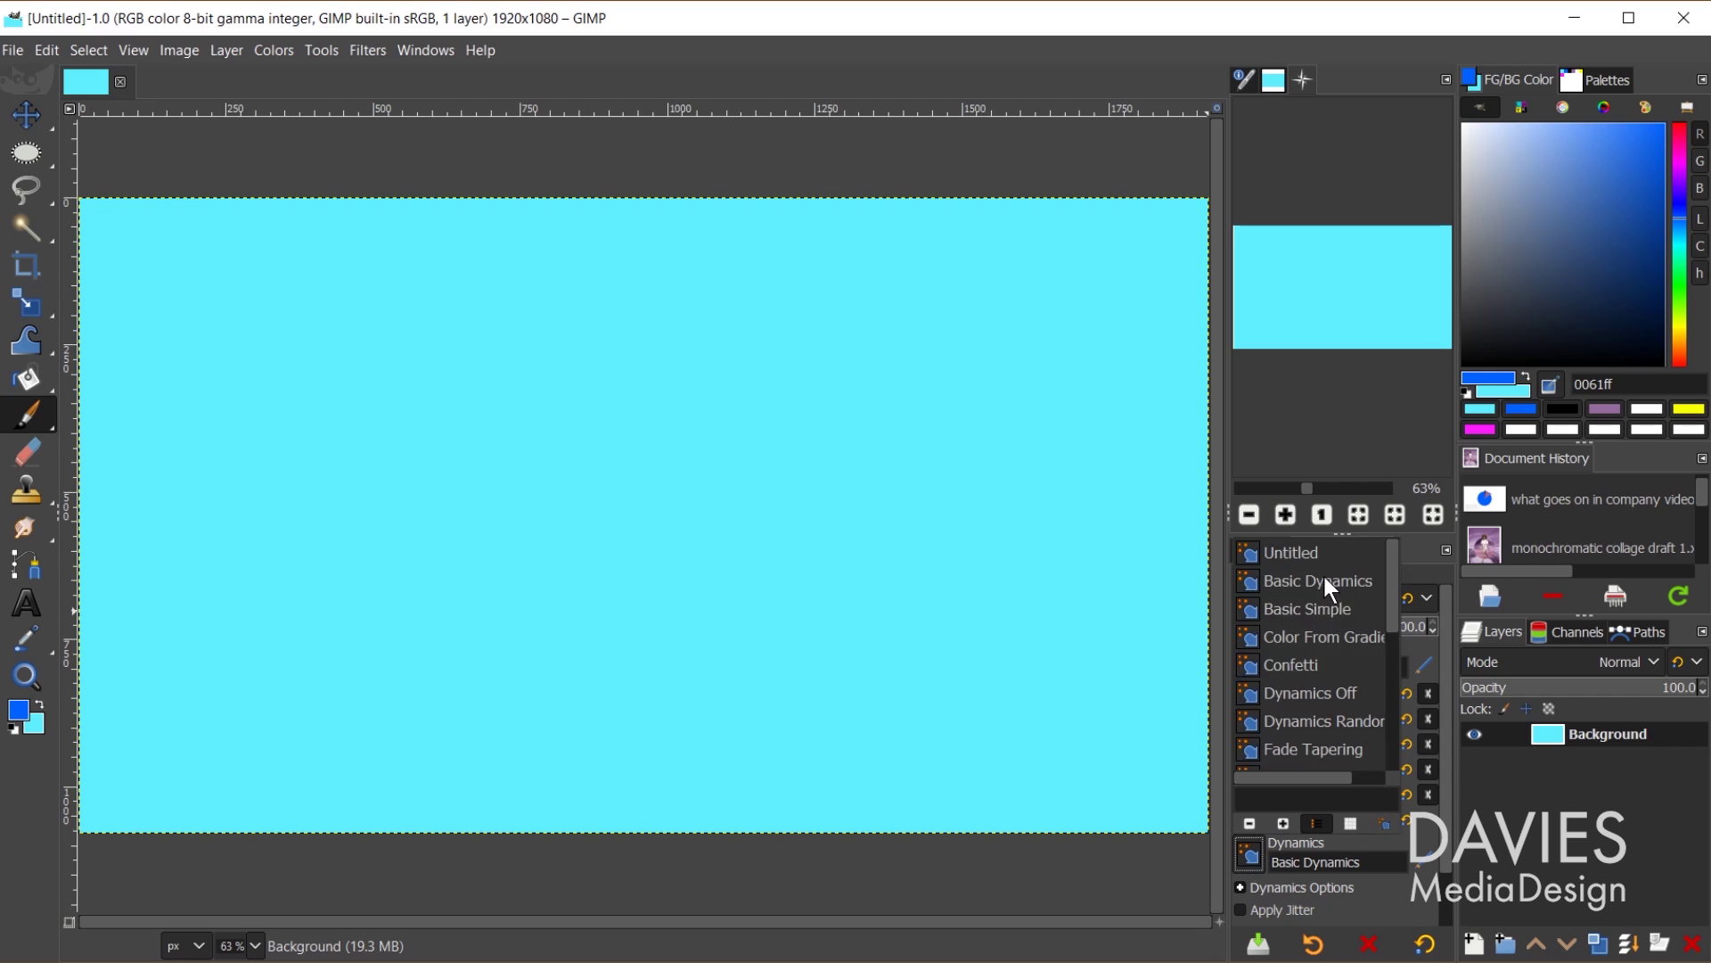
left_click(1263, 863)
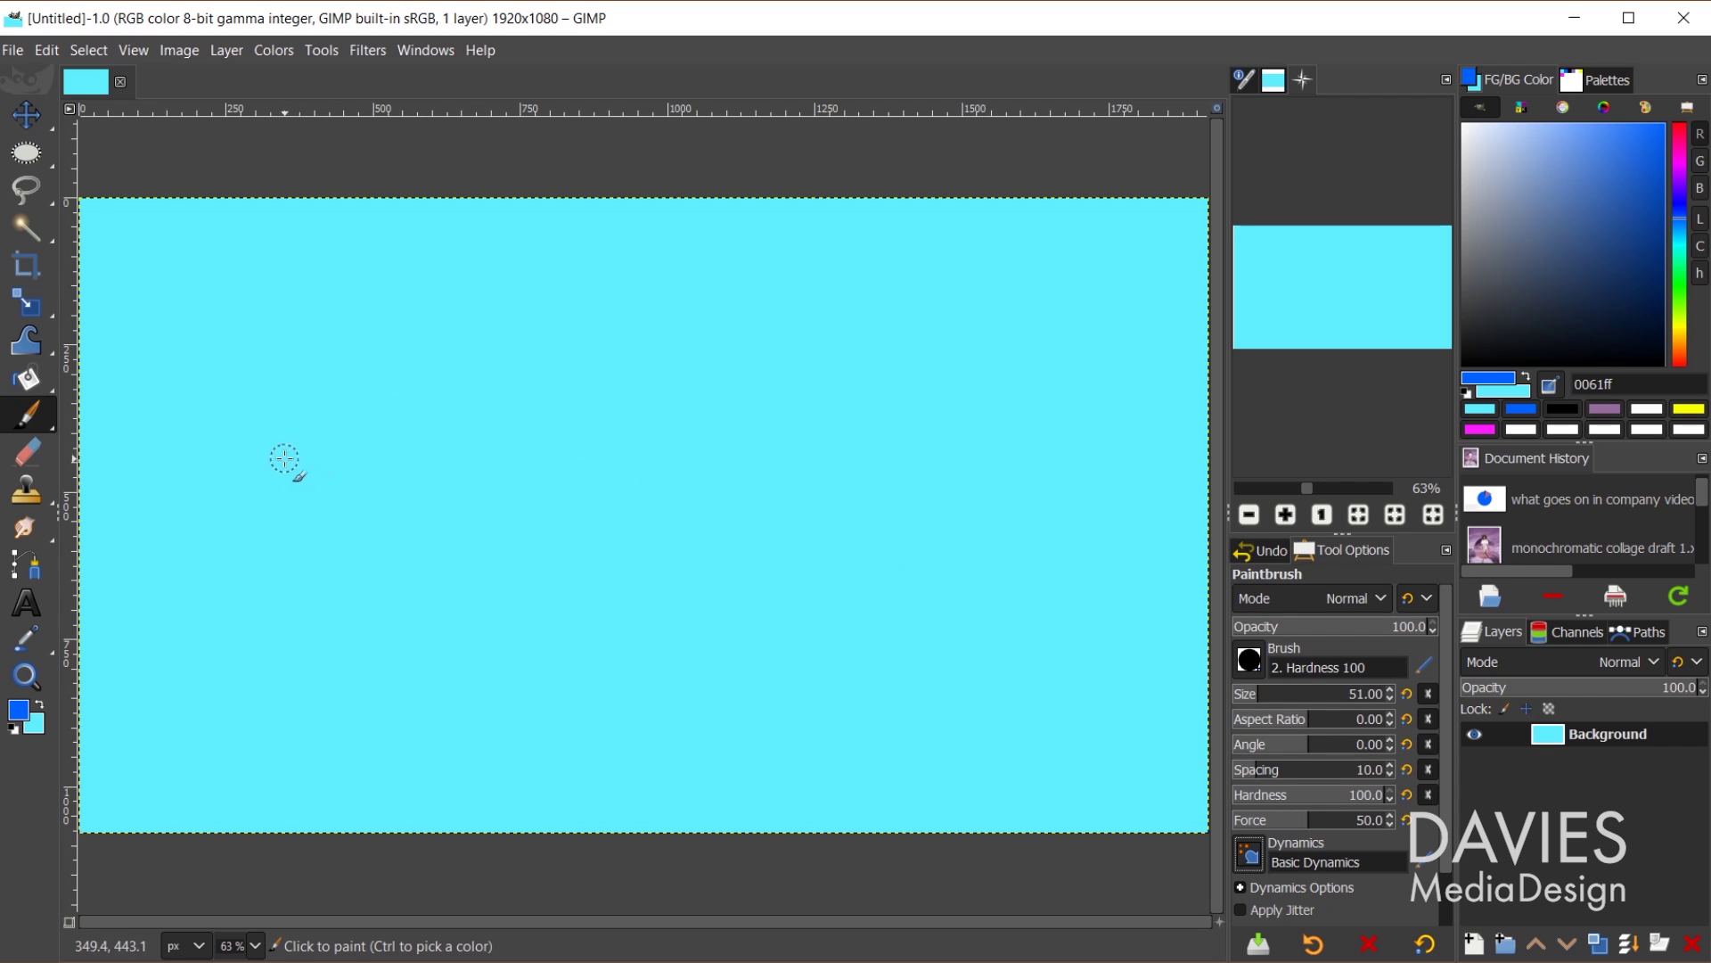
Paint several blue freehand test strokes across the canvas and cover them with a background color fill.
mouse_move(233, 465)
left_mouse_down()
mouse_move(306, 375)
mouse_move(374, 350)
mouse_move(342, 511)
mouse_move(412, 484)
mouse_move(538, 357)
left_mouse_up()
left_click_drag(186, 318, 229, 407)
mouse_move(221, 342)
left_mouse_down()
mouse_move(206, 412)
mouse_move(168, 405)
left_mouse_up()
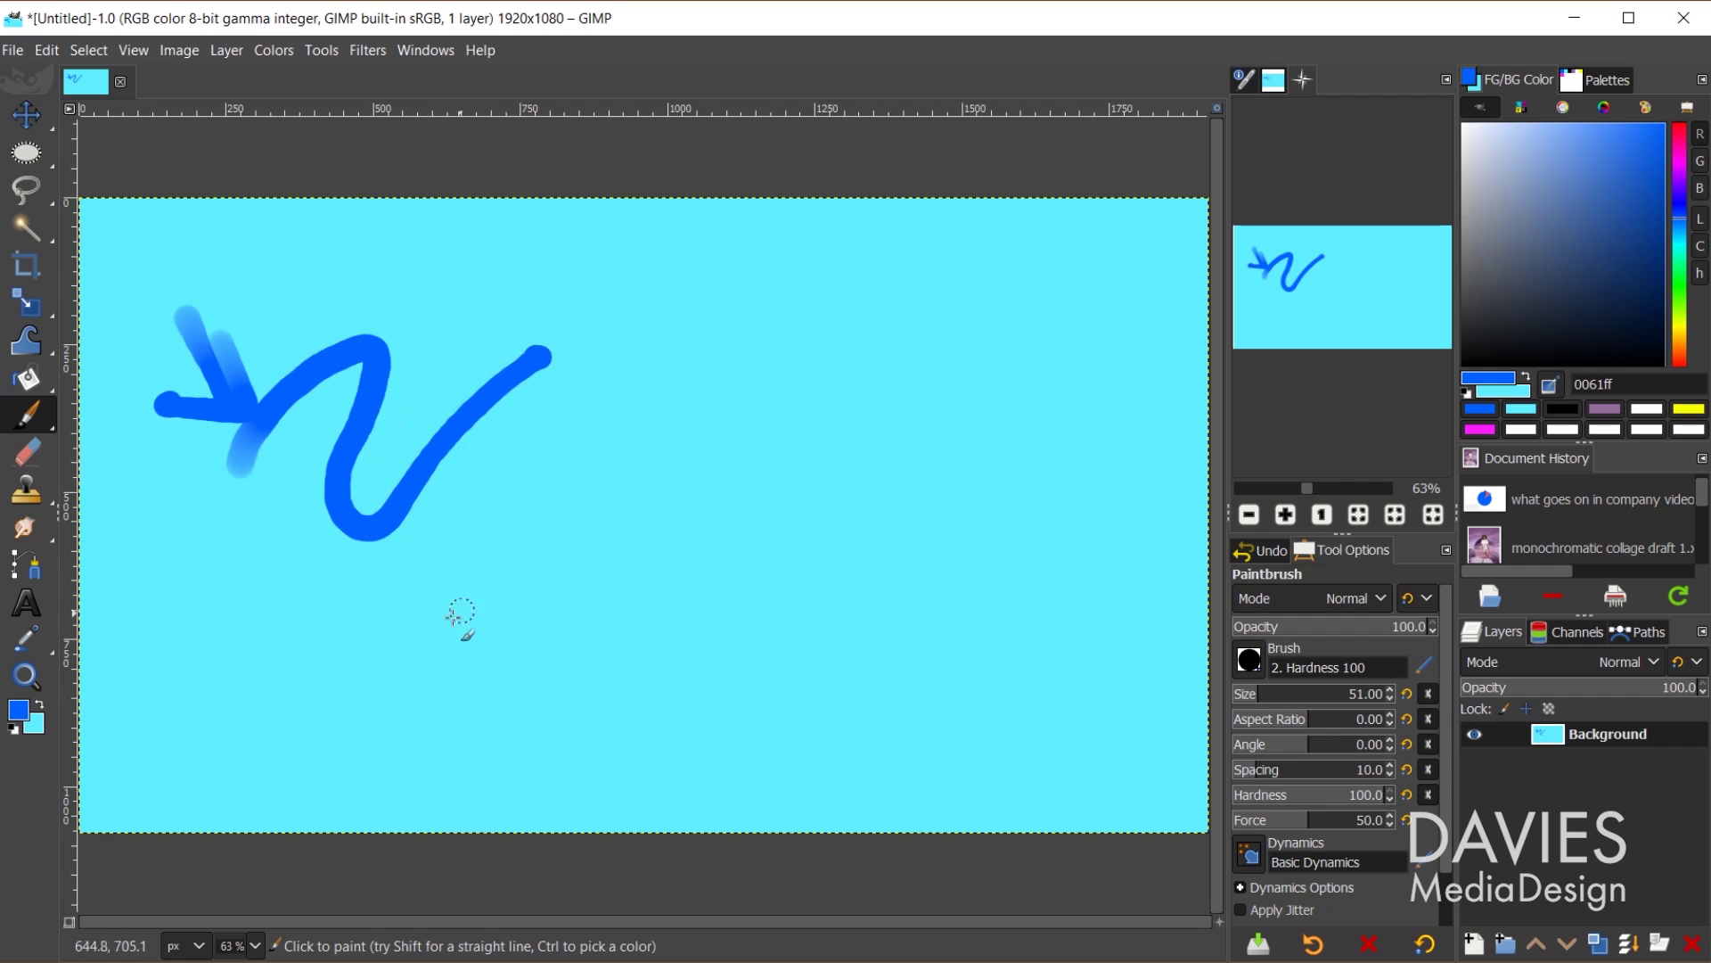
mouse_move(344, 678)
left_mouse_down()
mouse_move(582, 474)
mouse_move(776, 359)
mouse_move(592, 566)
mouse_move(592, 624)
mouse_move(649, 596)
left_mouse_up()
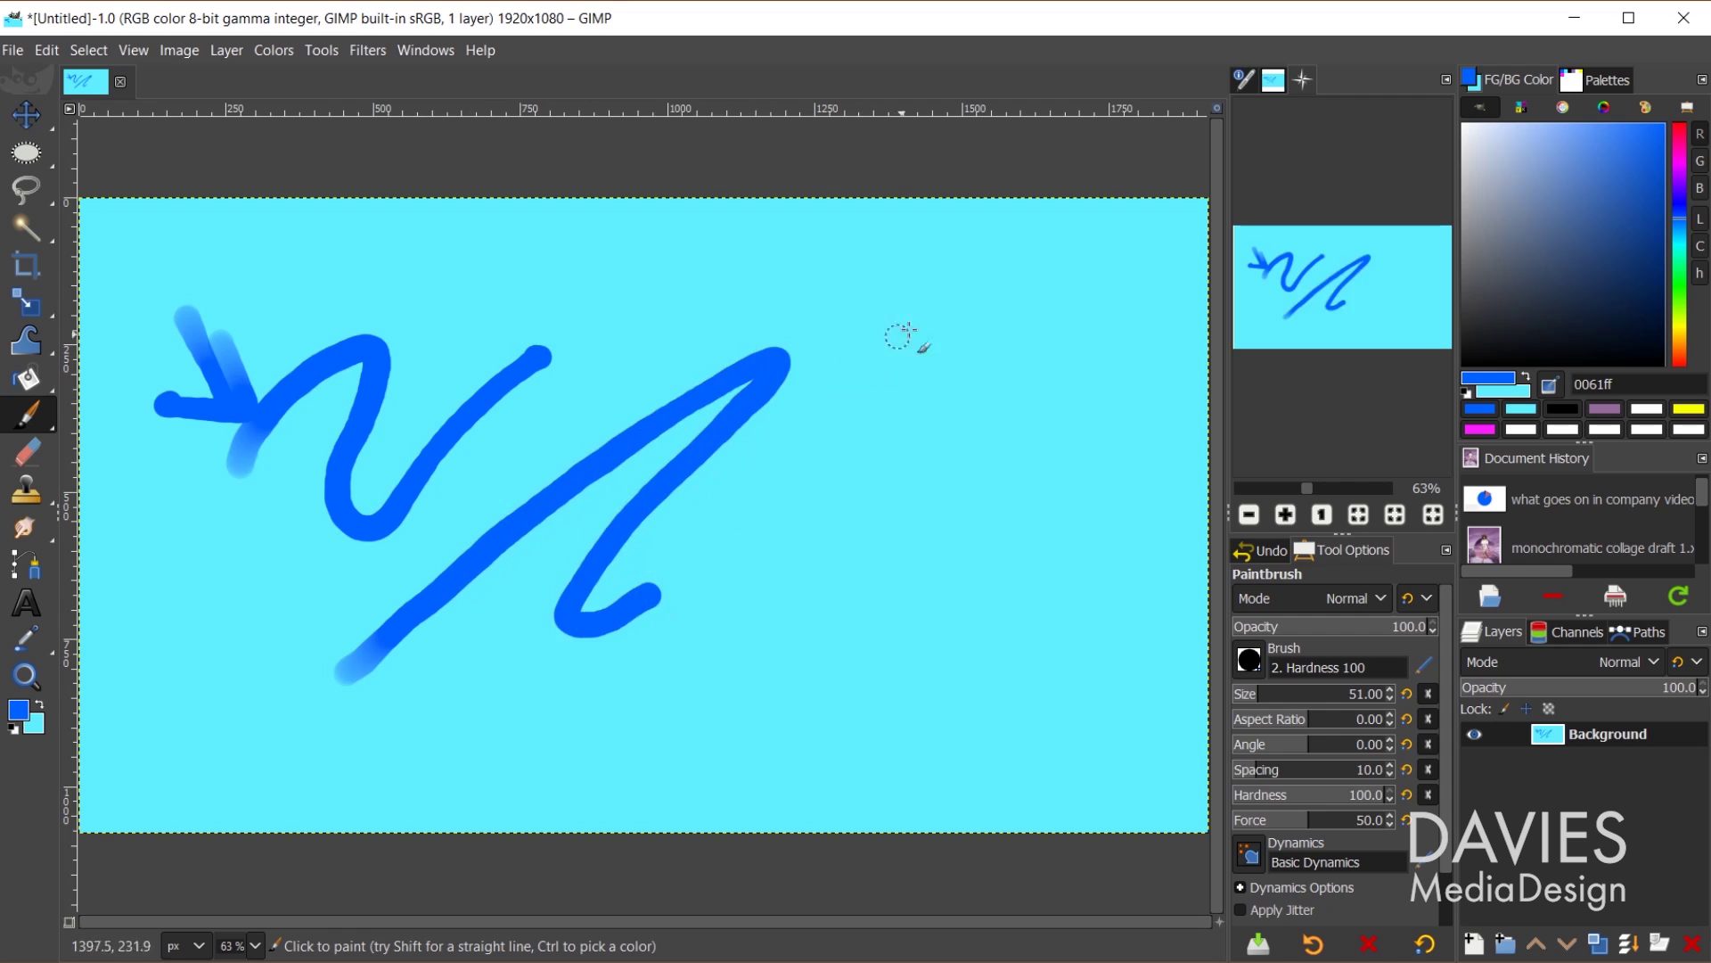
mouse_move(985, 268)
left_mouse_down()
mouse_move(929, 361)
mouse_move(785, 524)
mouse_move(772, 515)
left_mouse_up()
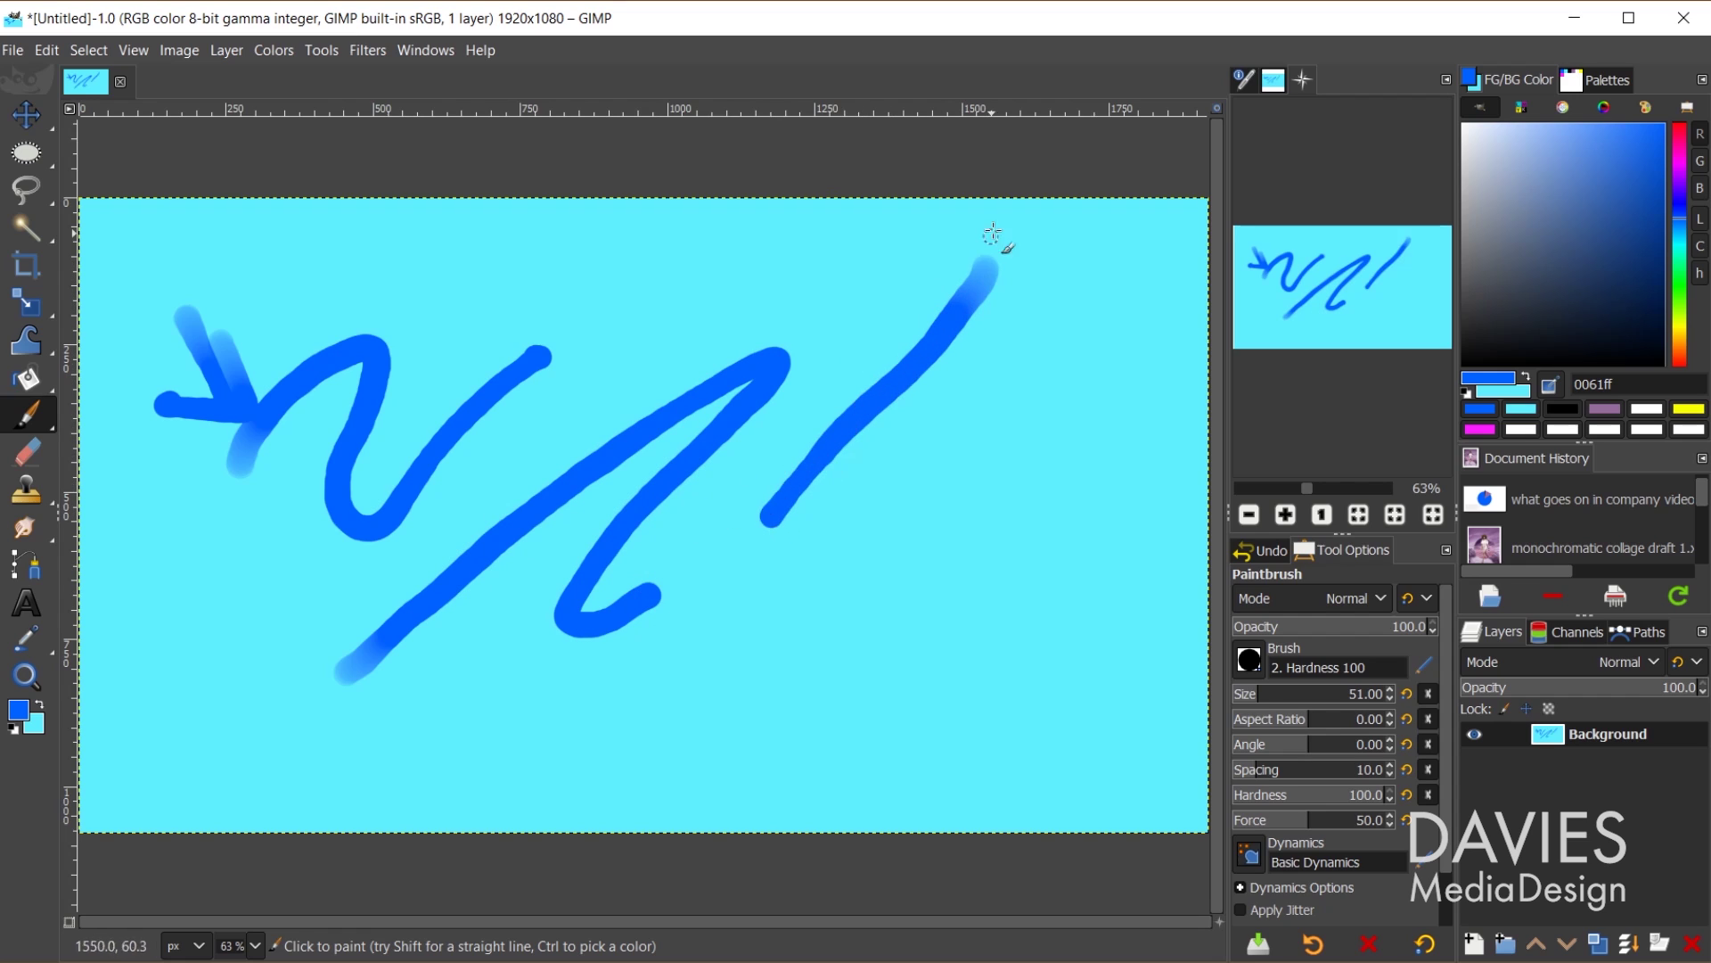
left_click_drag(924, 276, 805, 420)
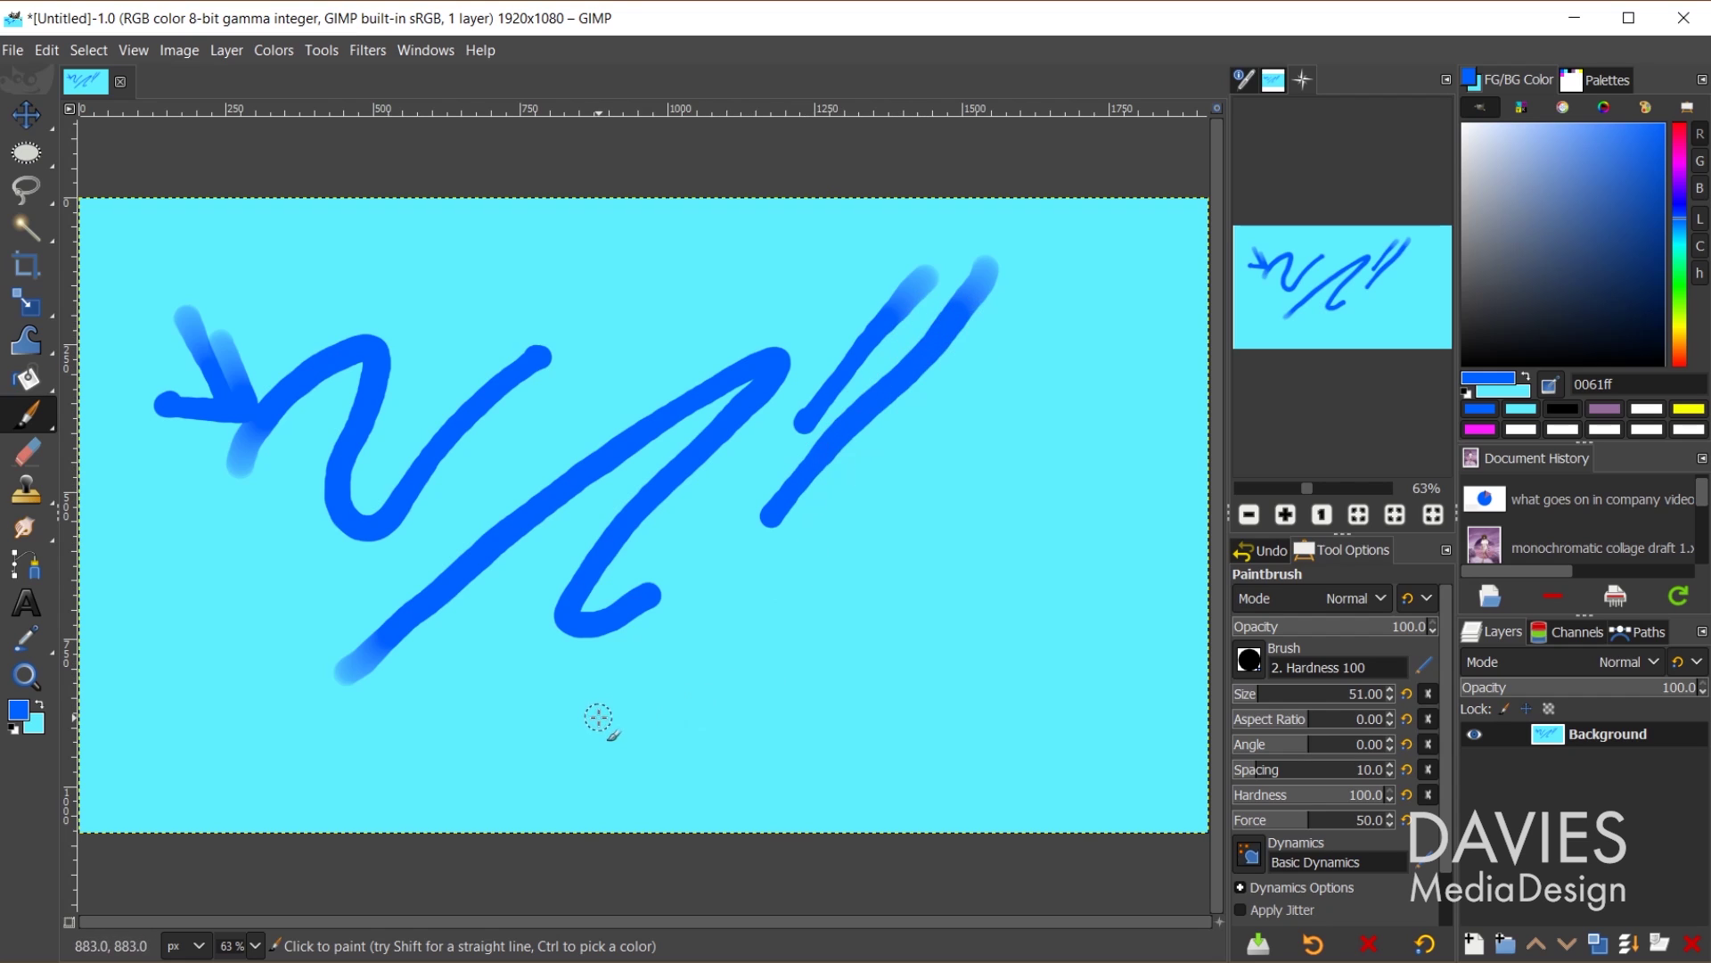
mouse_move(598, 717)
left_mouse_down()
mouse_move(688, 684)
mouse_move(971, 538)
mouse_move(1045, 444)
mouse_move(1084, 295)
mouse_move(1069, 250)
mouse_move(1002, 239)
mouse_move(579, 314)
left_mouse_up()
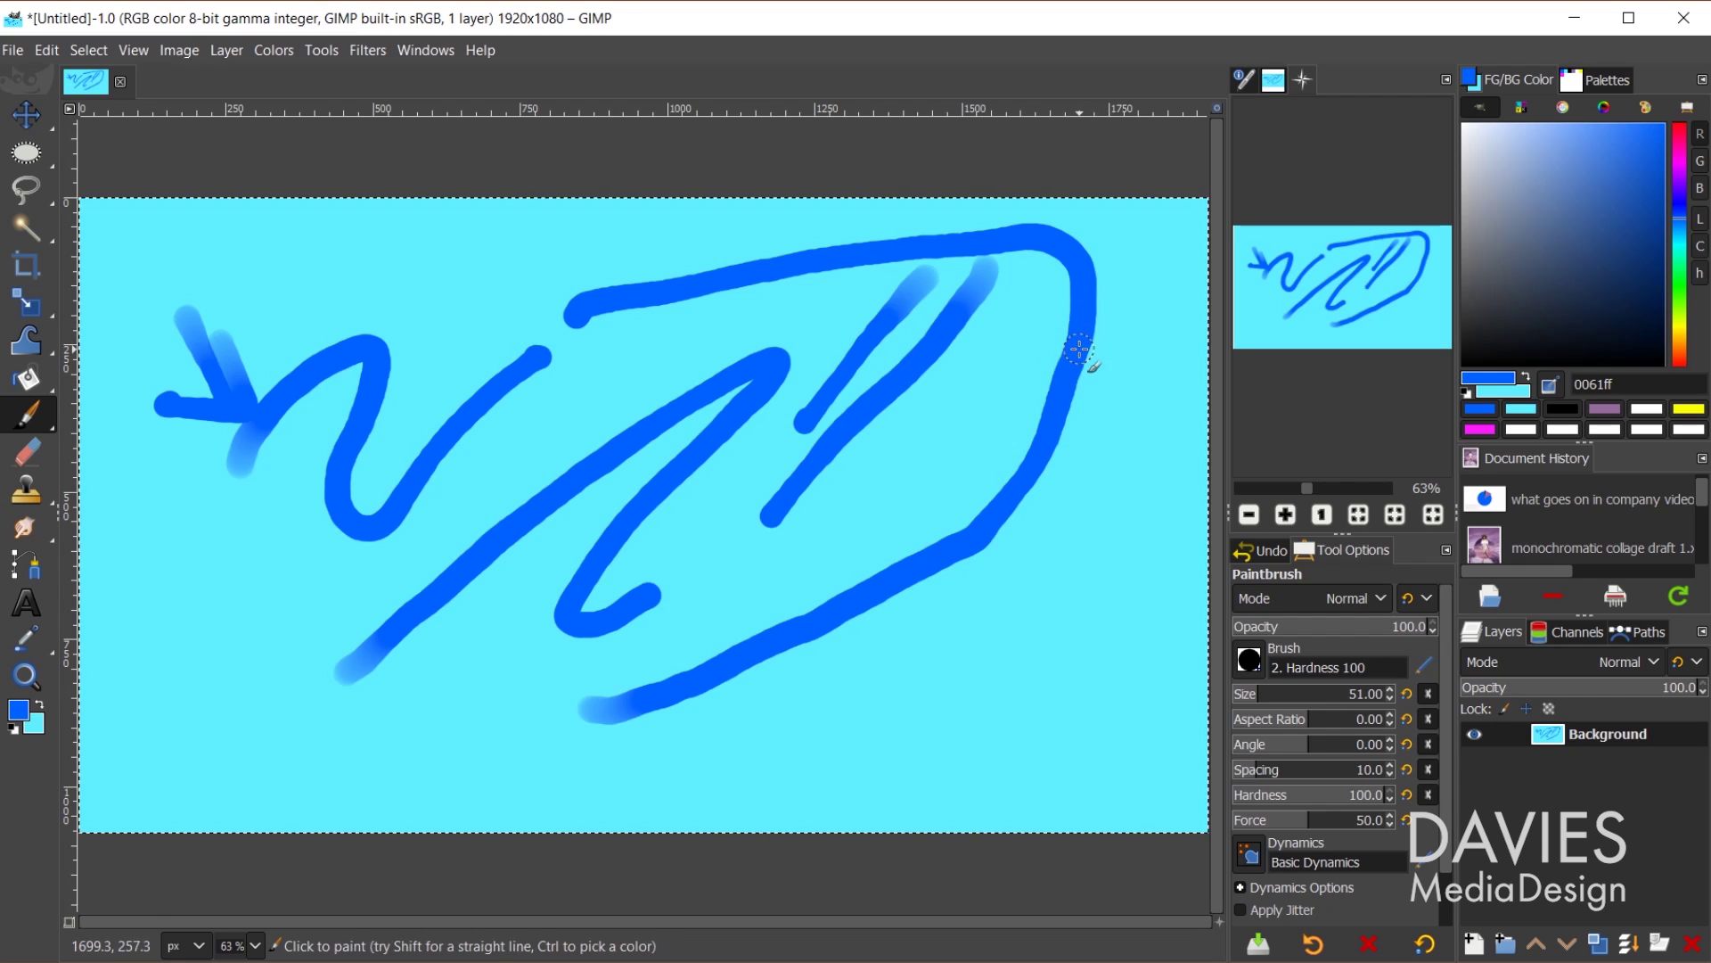
key("ctrl+period")
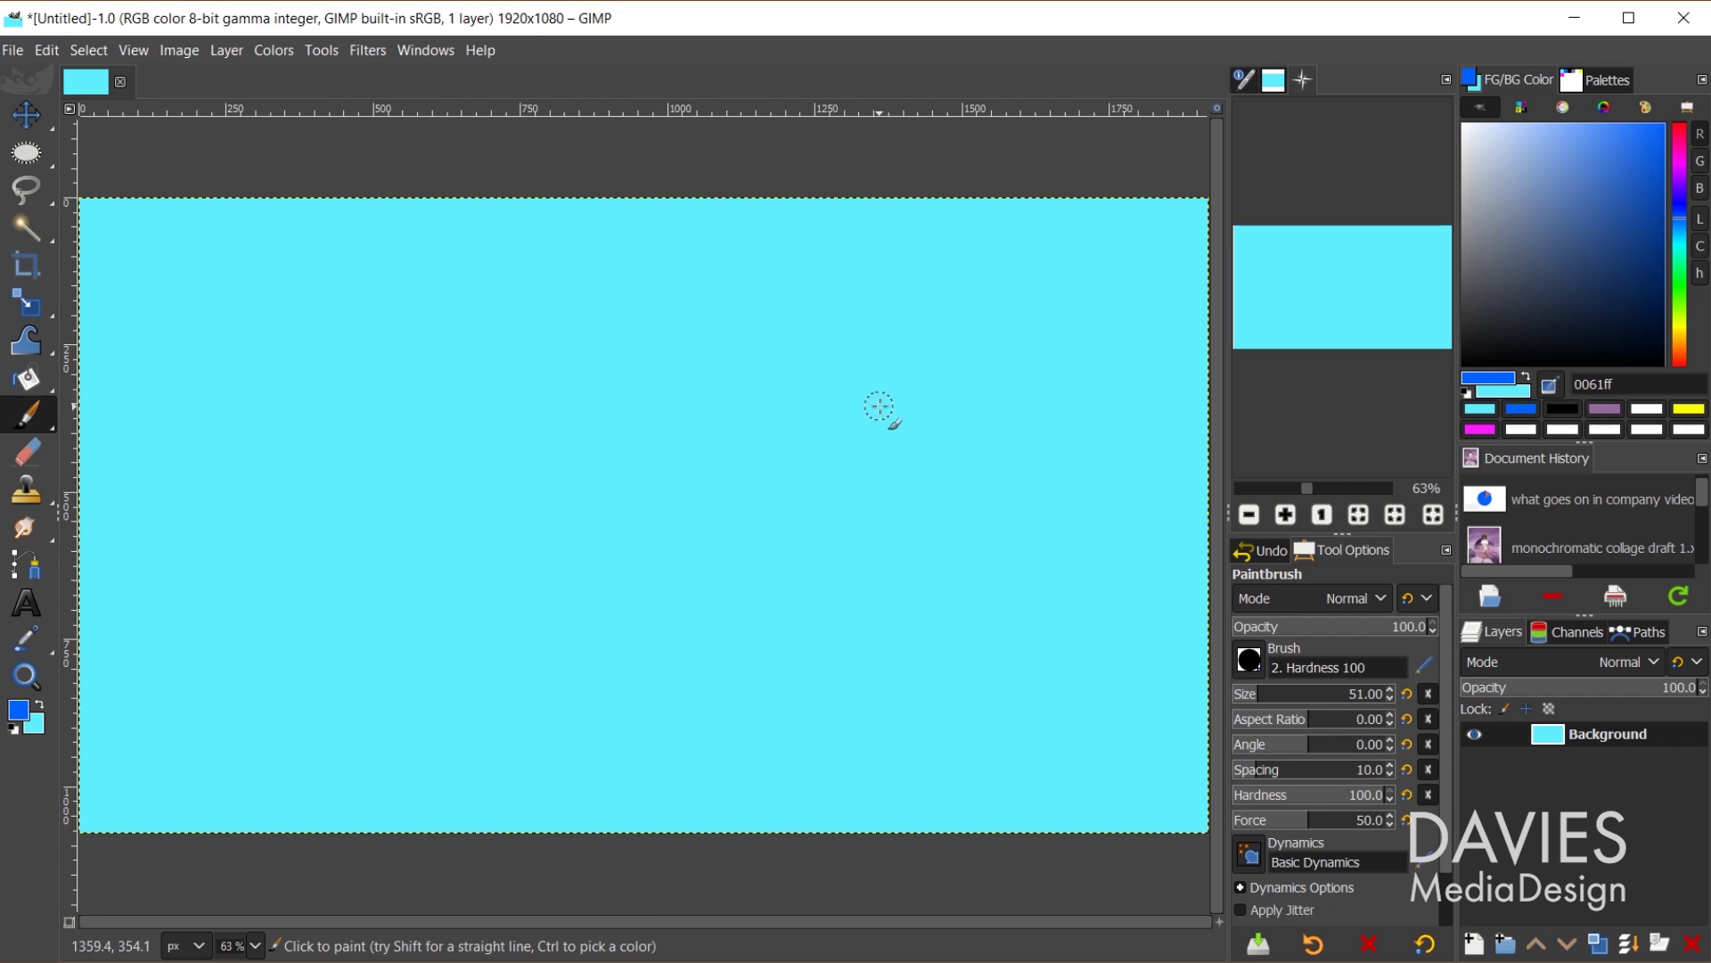
Open the mapping matrix of Basic Dynamics for editing and add a new transparent layer named Shadow.
left_click(1420, 861)
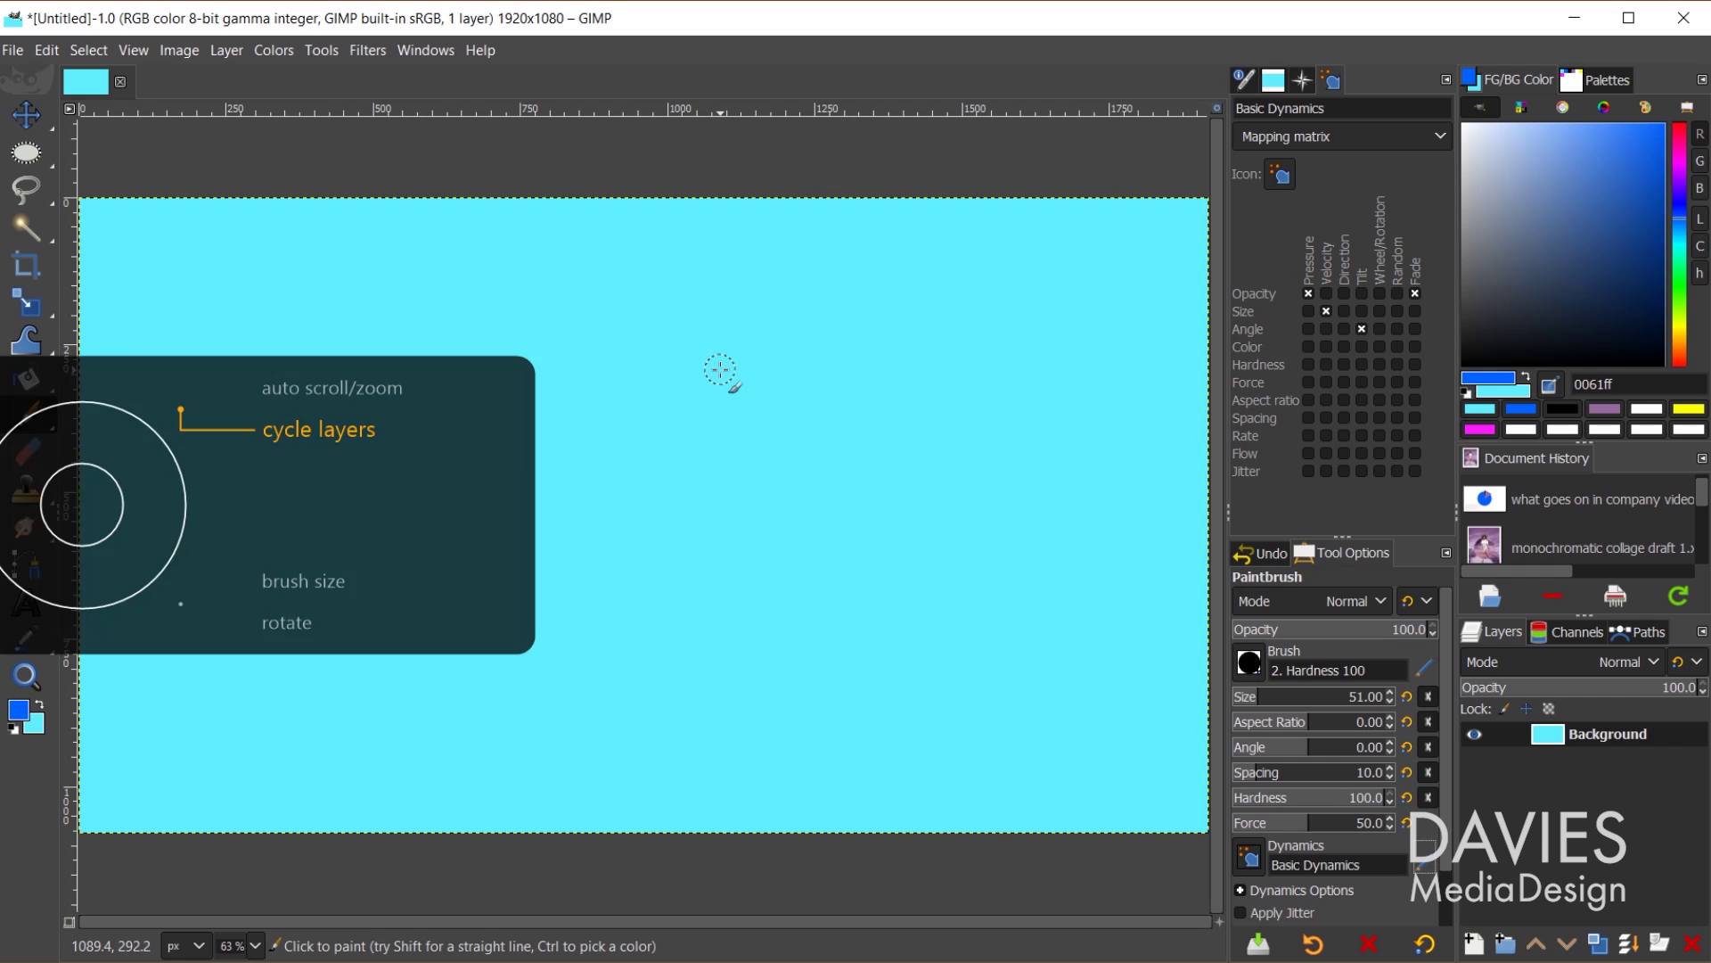
left_click(1475, 943)
left_click(1610, 923)
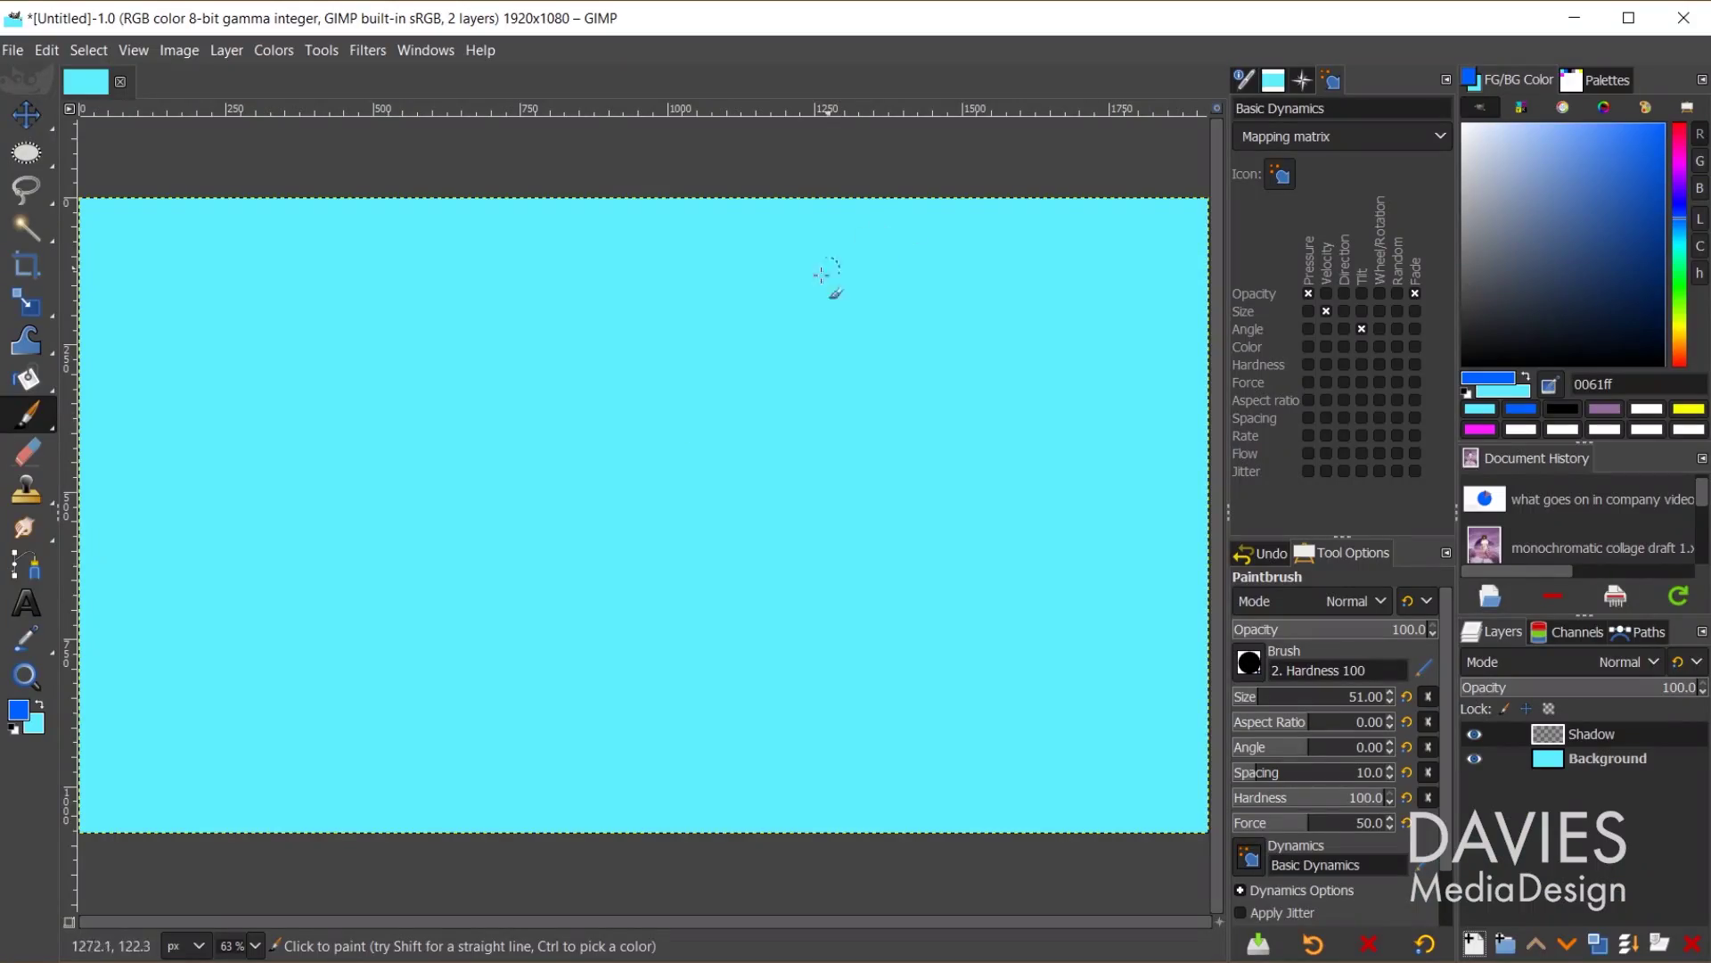
Find and open the Wacom Tablet Properties app.
key("super")
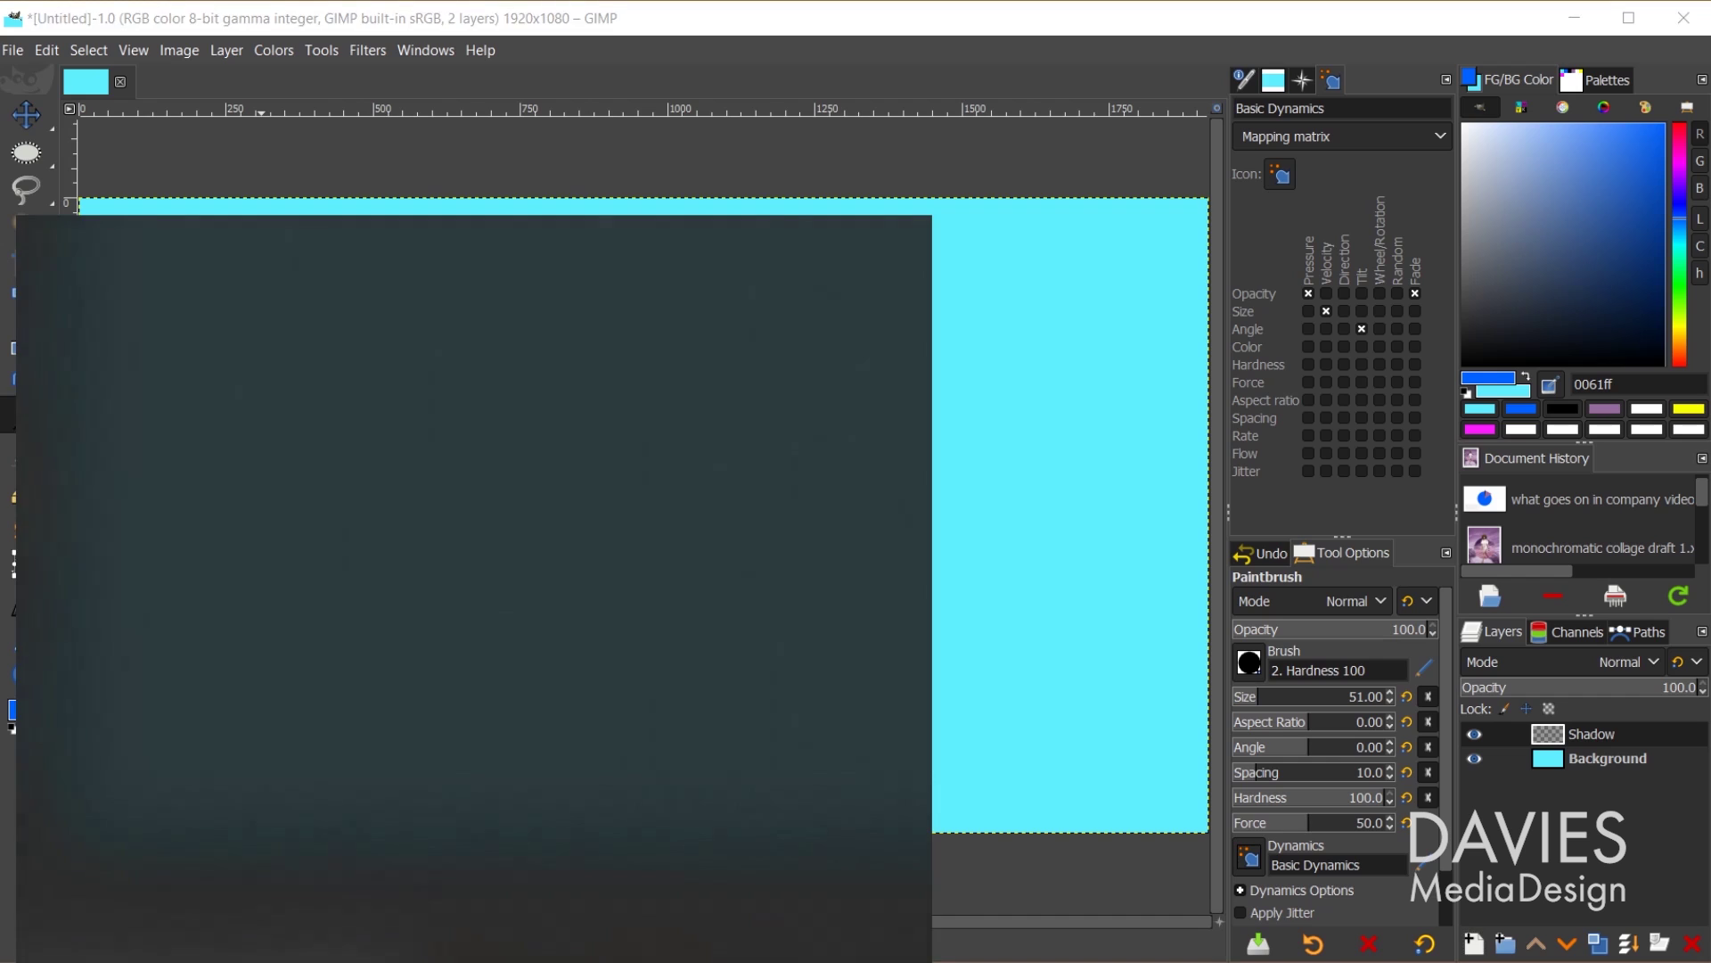
type("wacom")
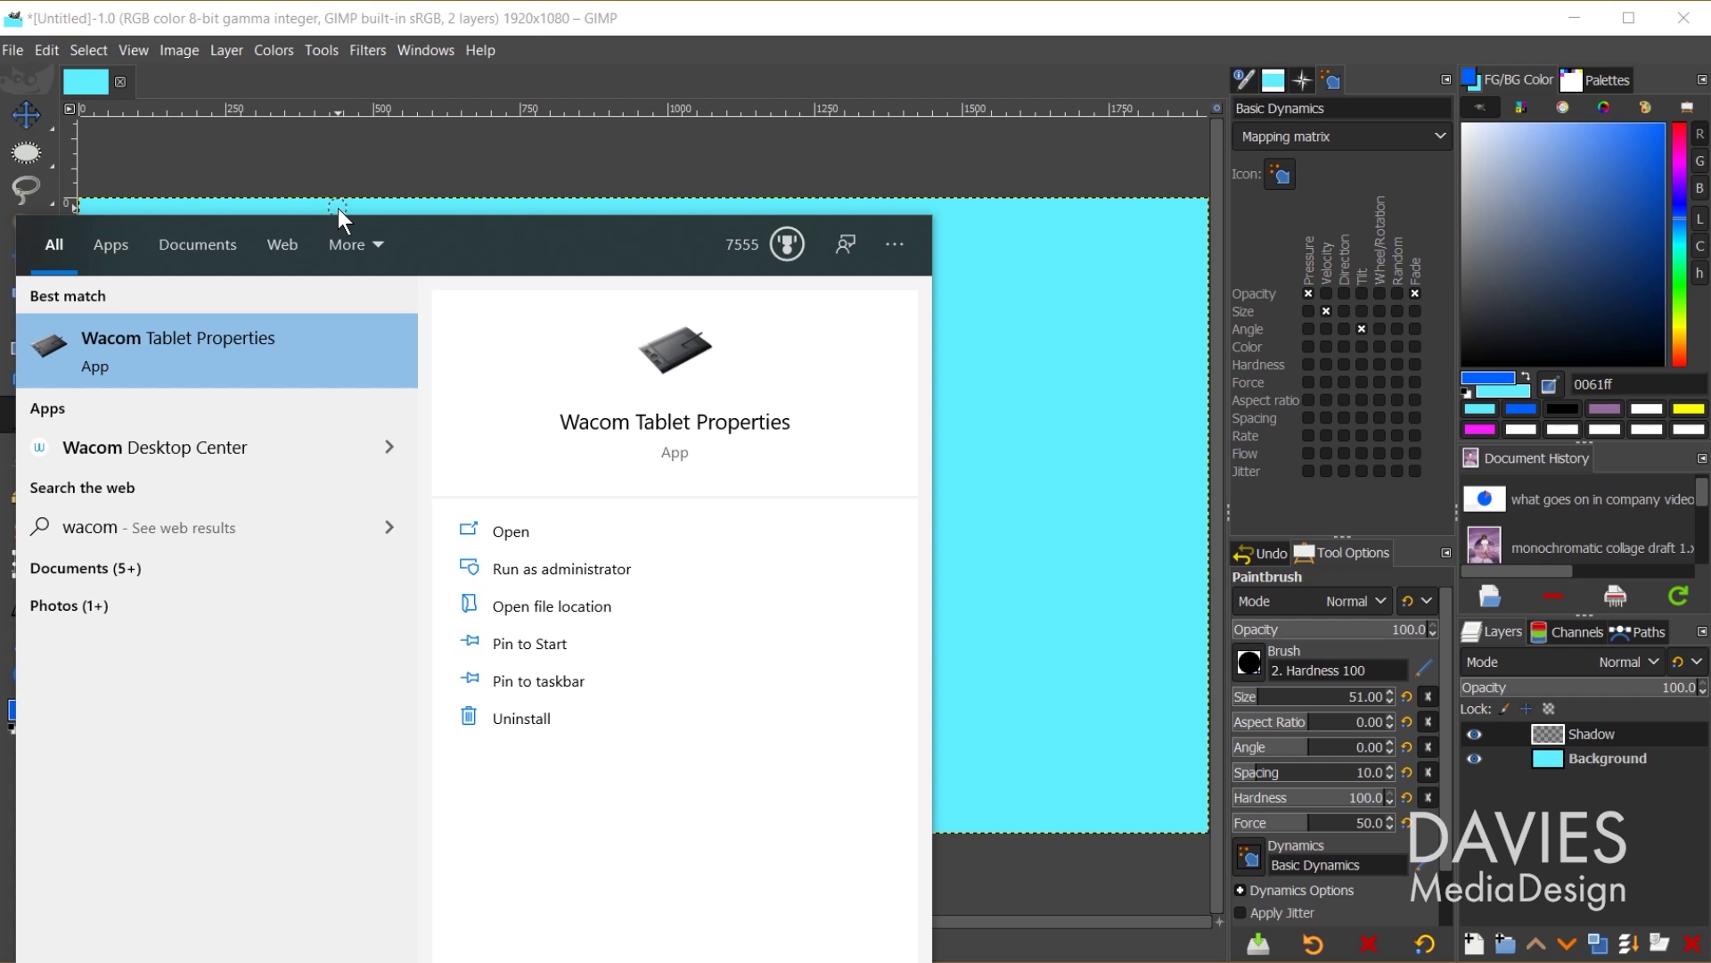
key("Return")
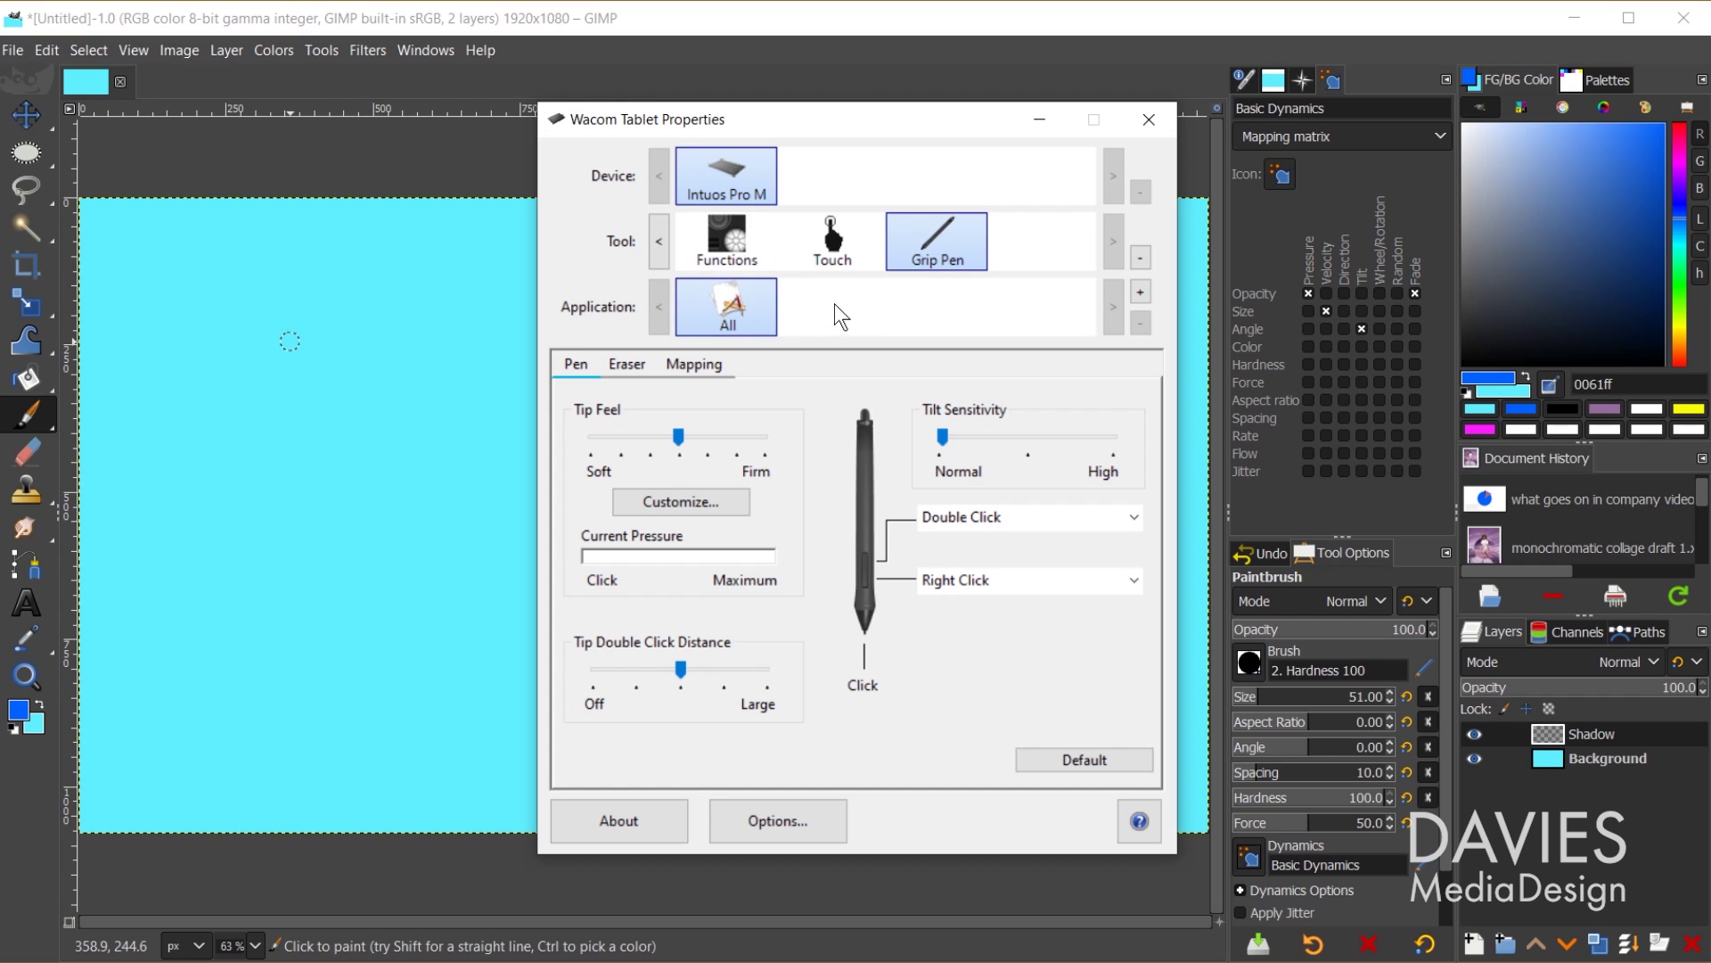
Add gimp-2.10 from the GIMP 2 bin folder as an application with custom Grip Pen settings and minimize the tablet properties.
left_click(1140, 292)
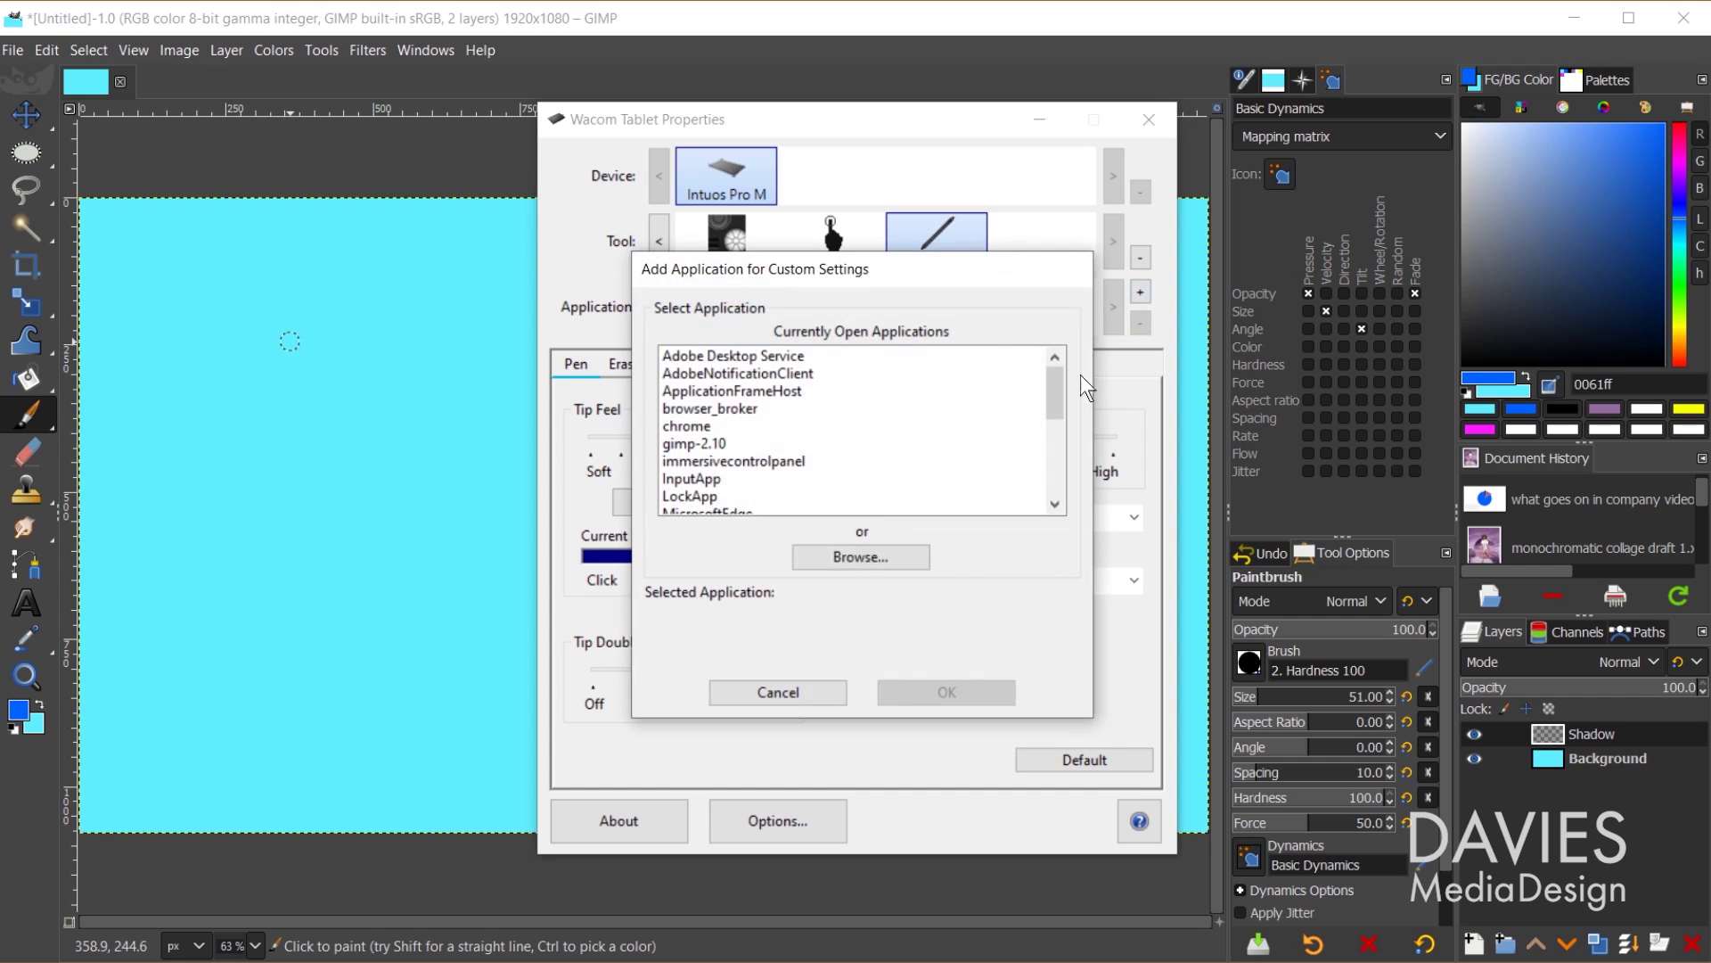
left_click(724, 444)
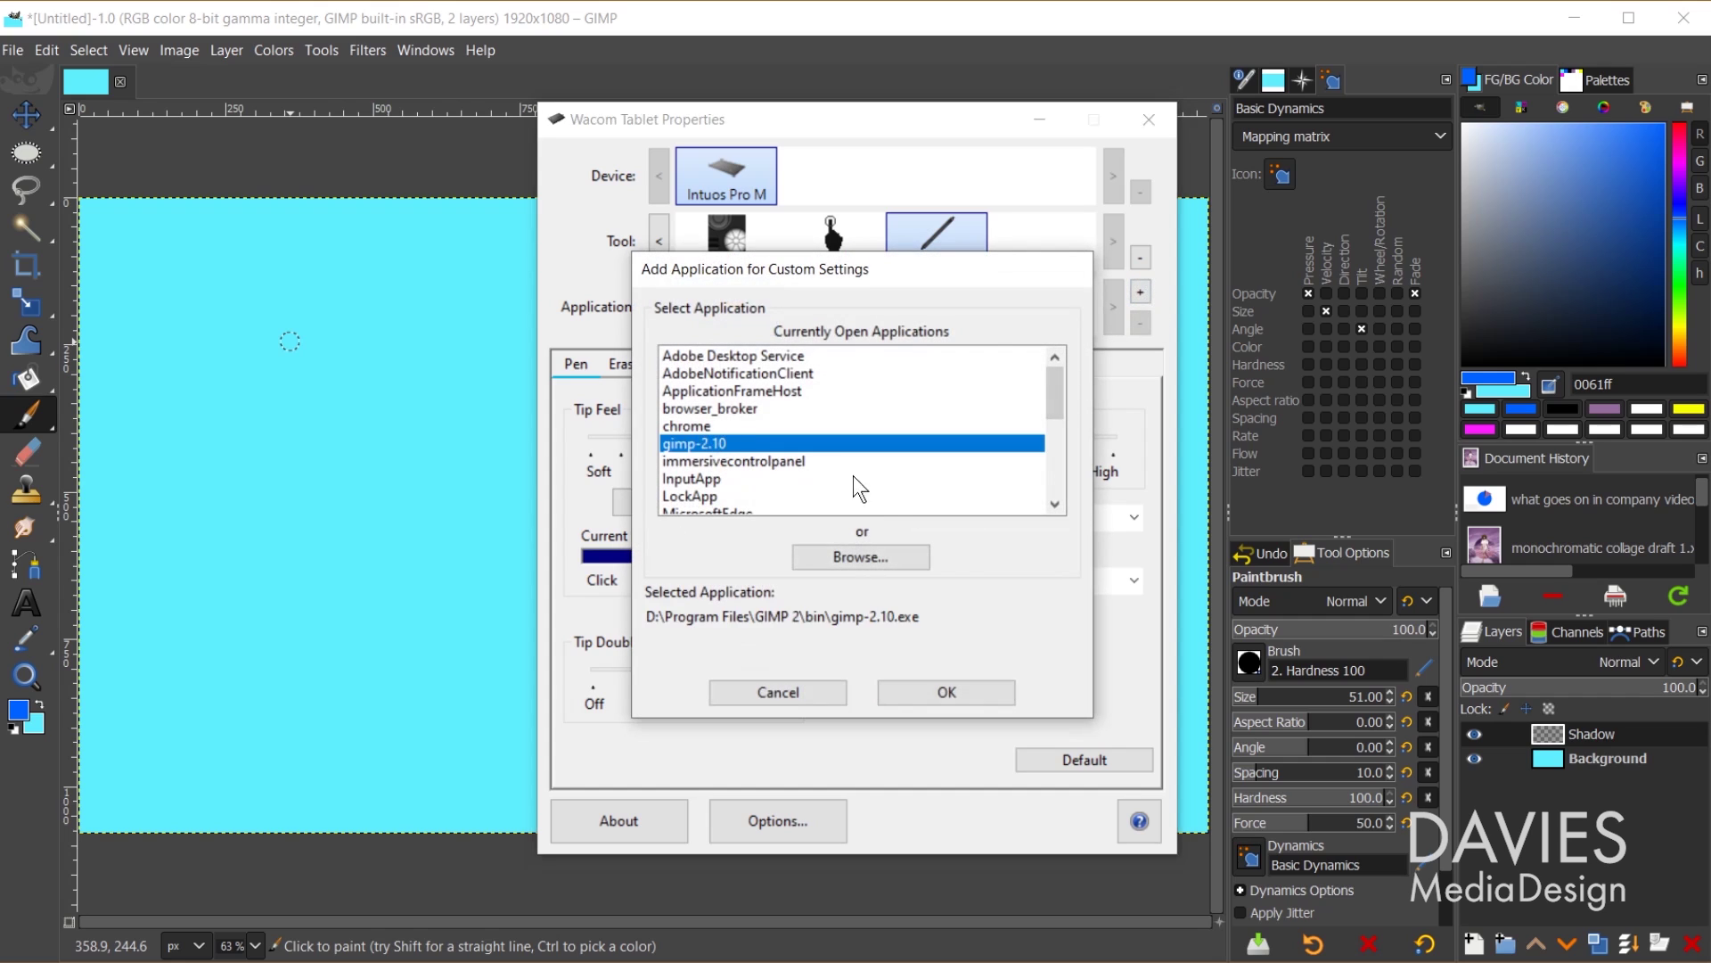
left_click(895, 557)
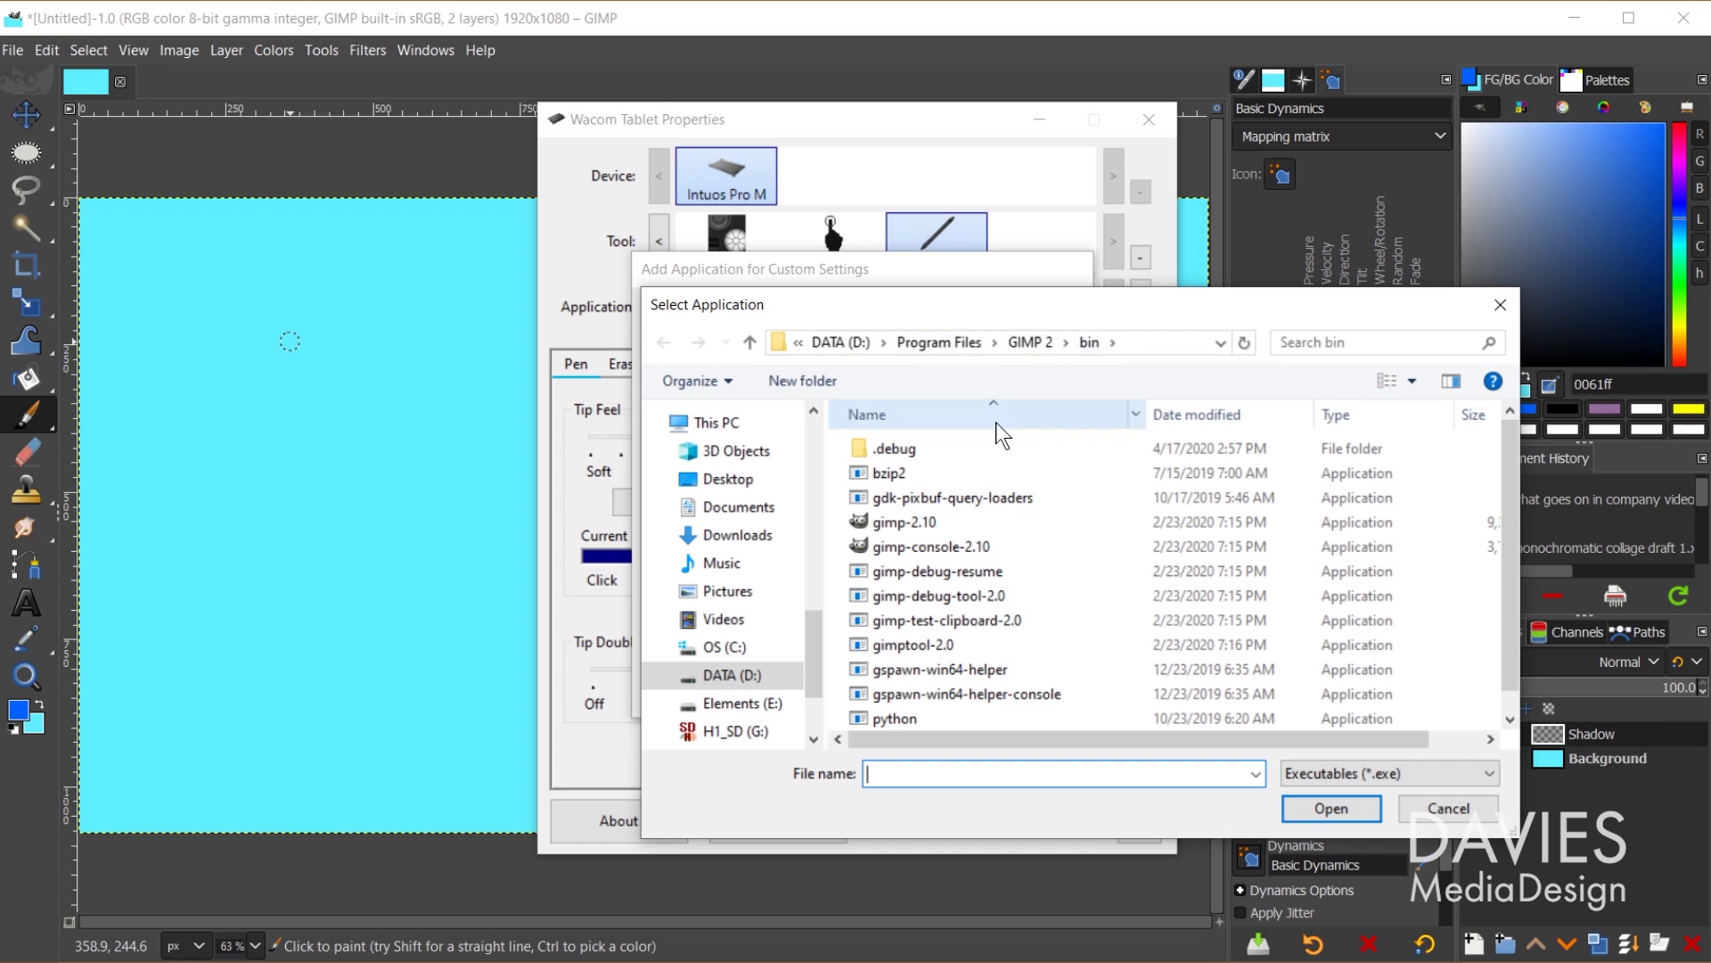
left_click(927, 522)
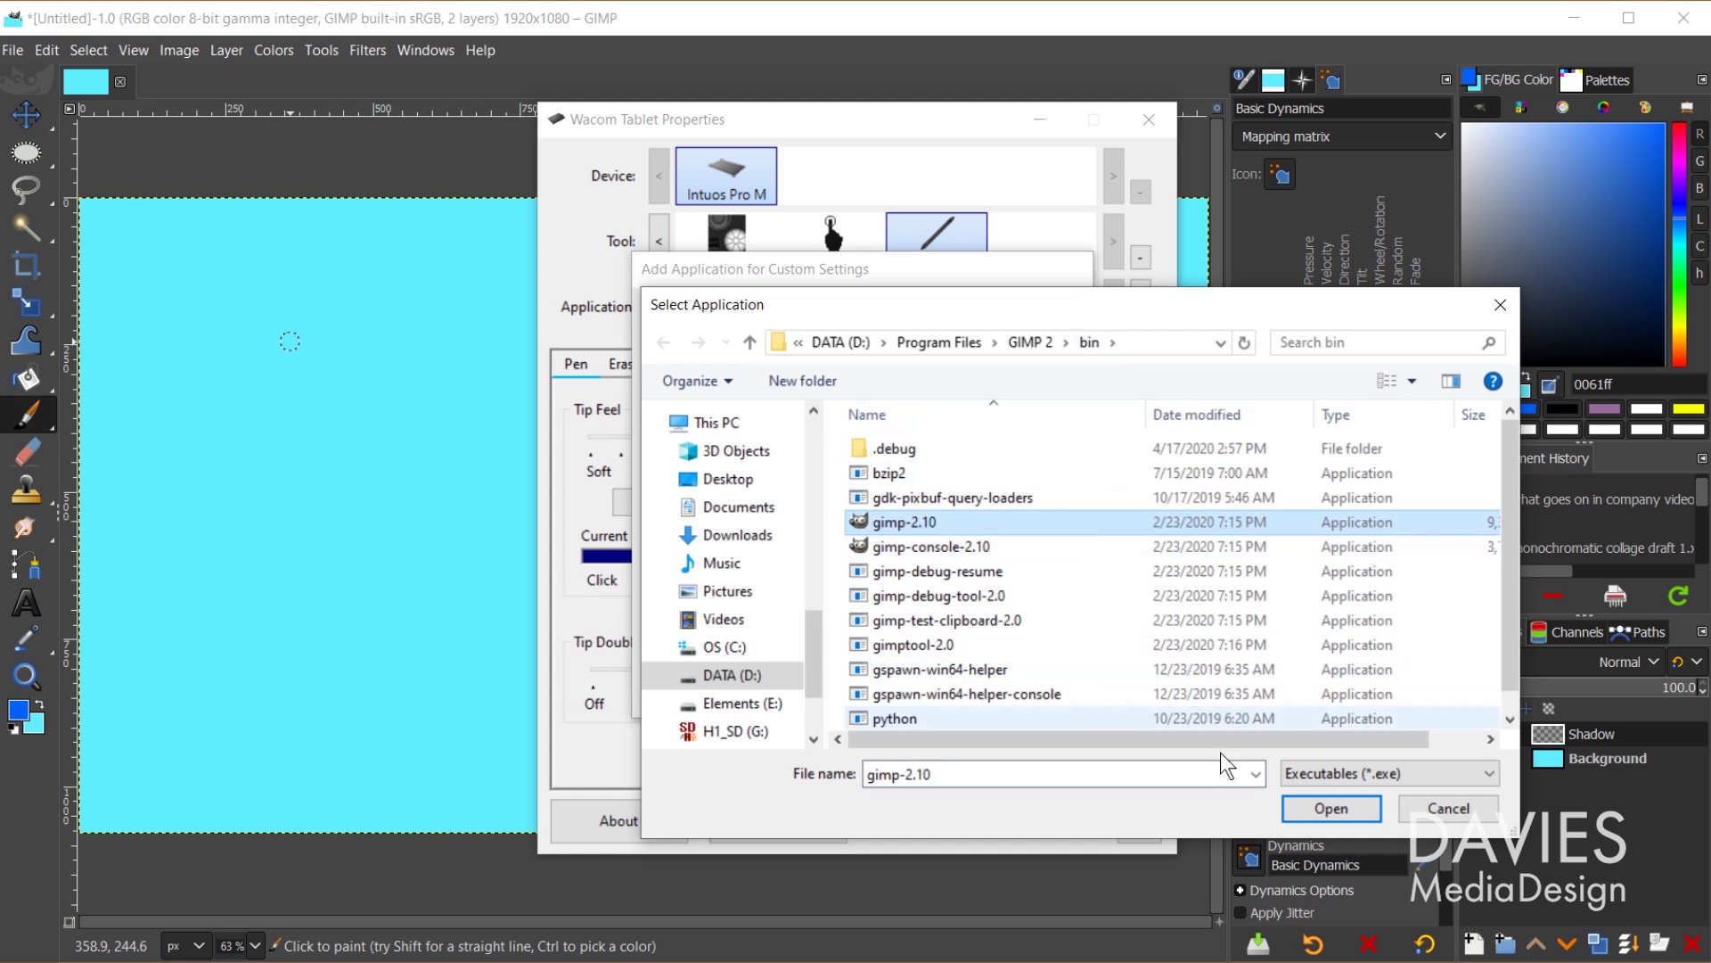
left_click(1328, 809)
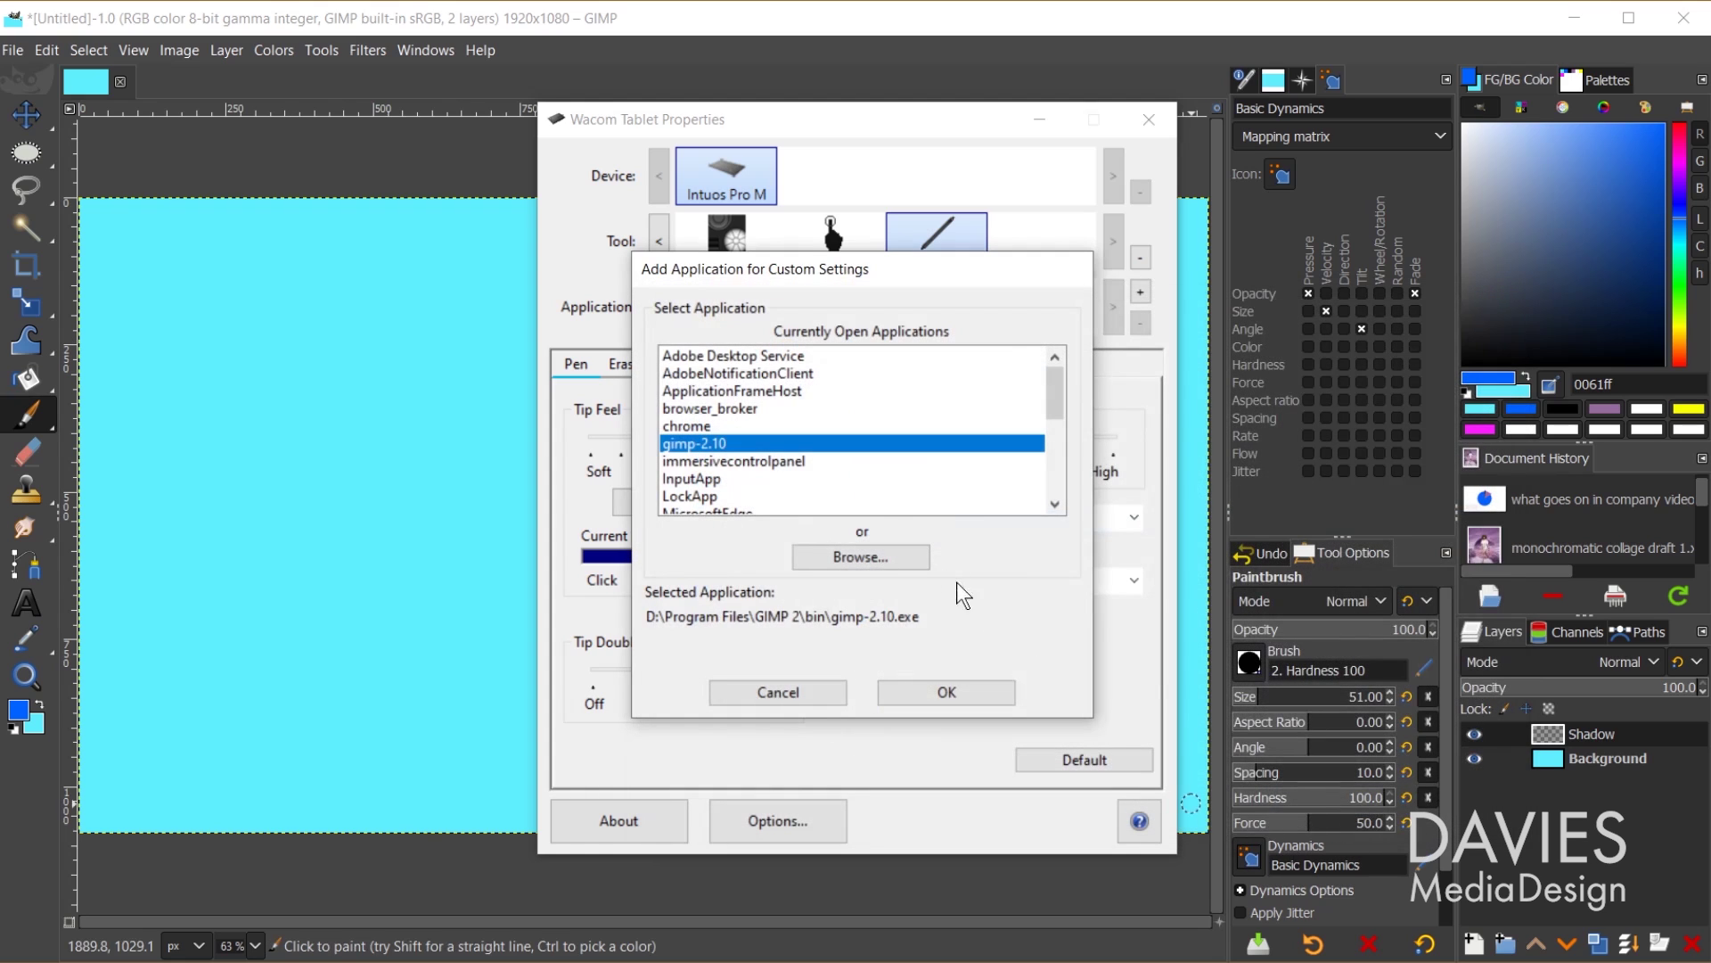
left_click(970, 693)
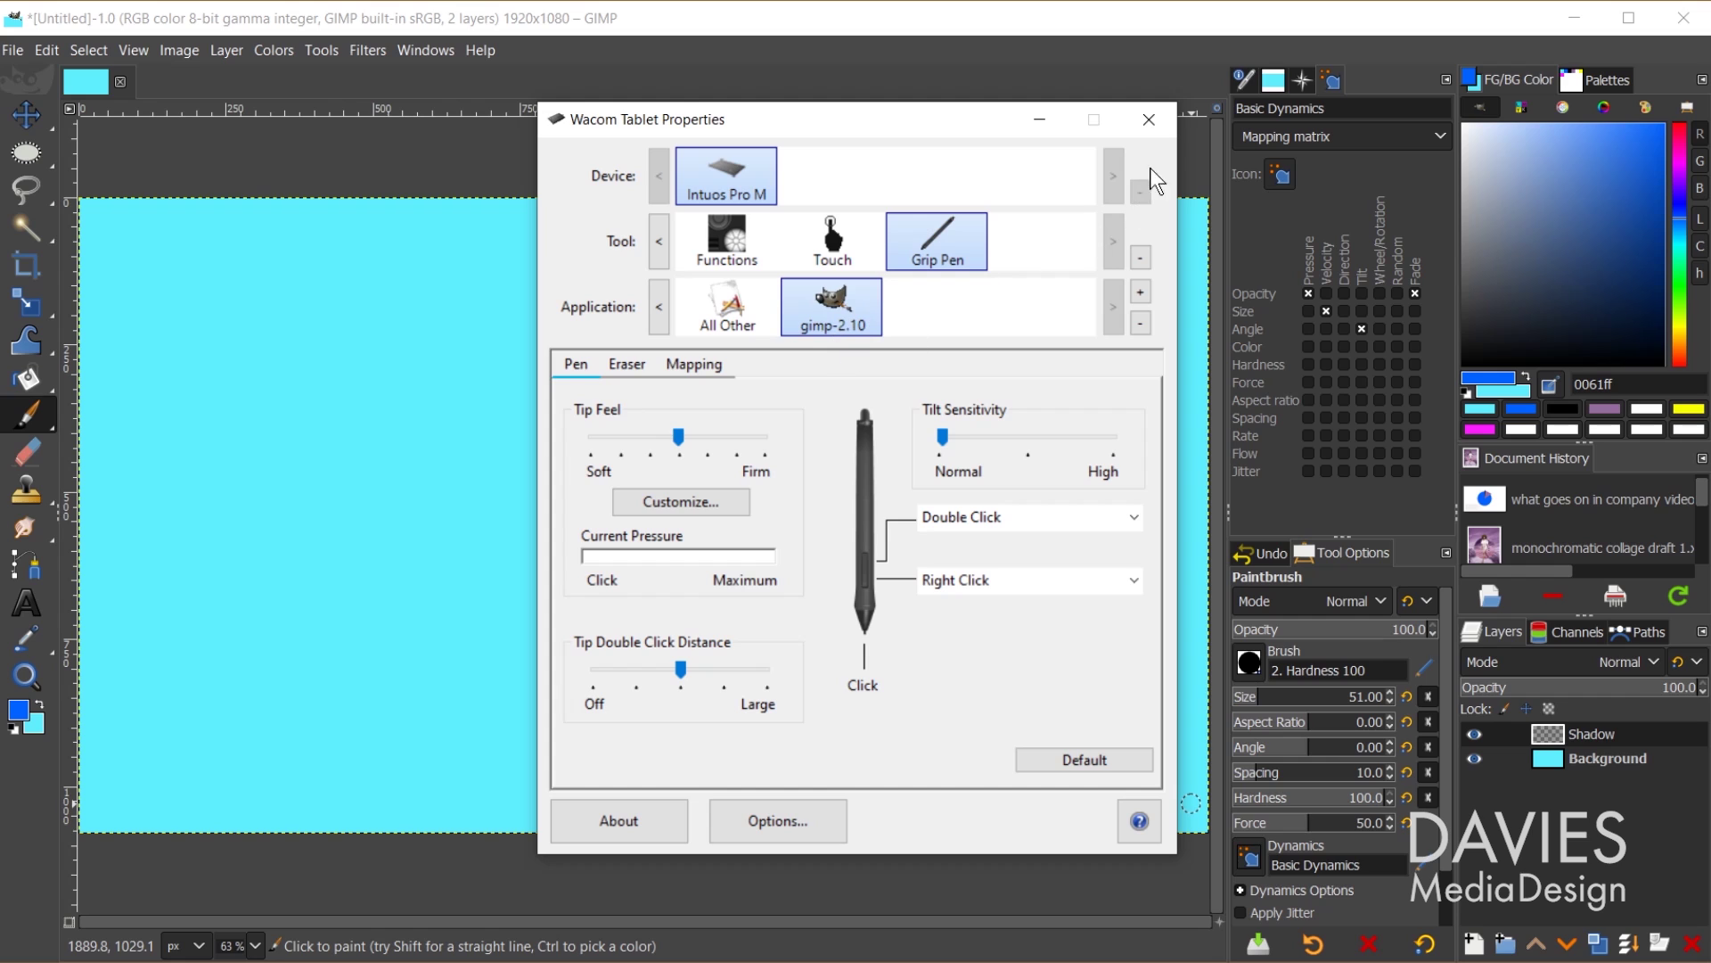
left_click(1041, 122)
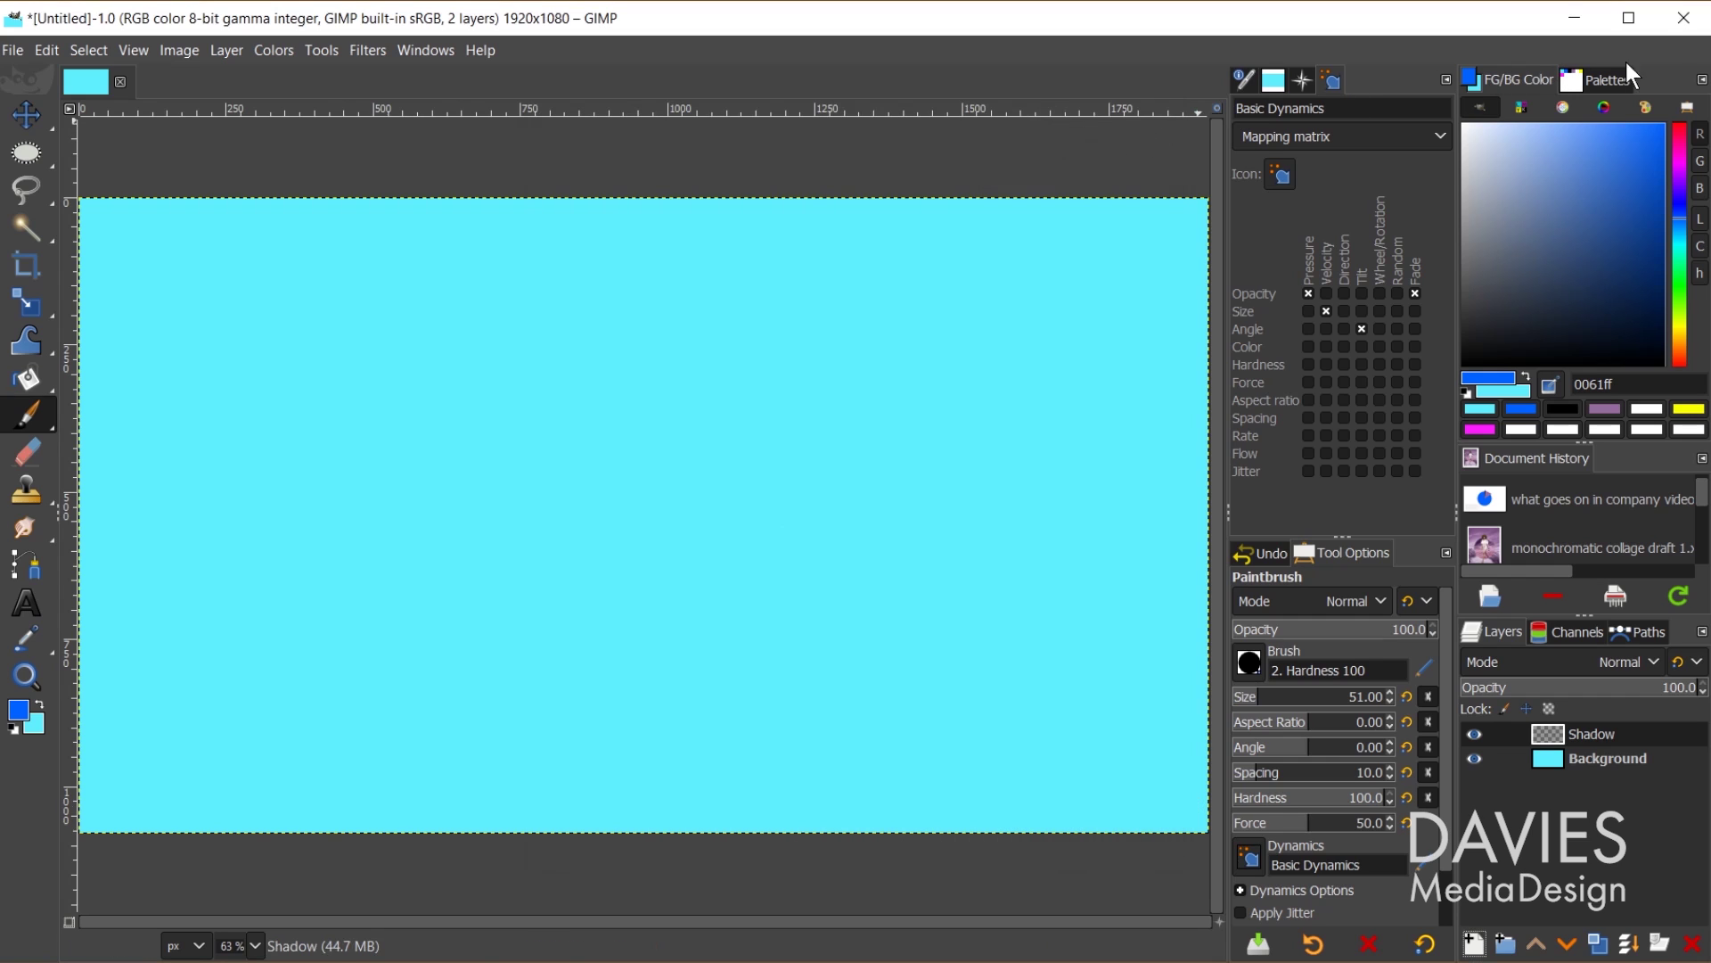
Quit GIMP, discarding the unsaved image changes, and launch GIMP 2.10.18 again.
left_click(1685, 18)
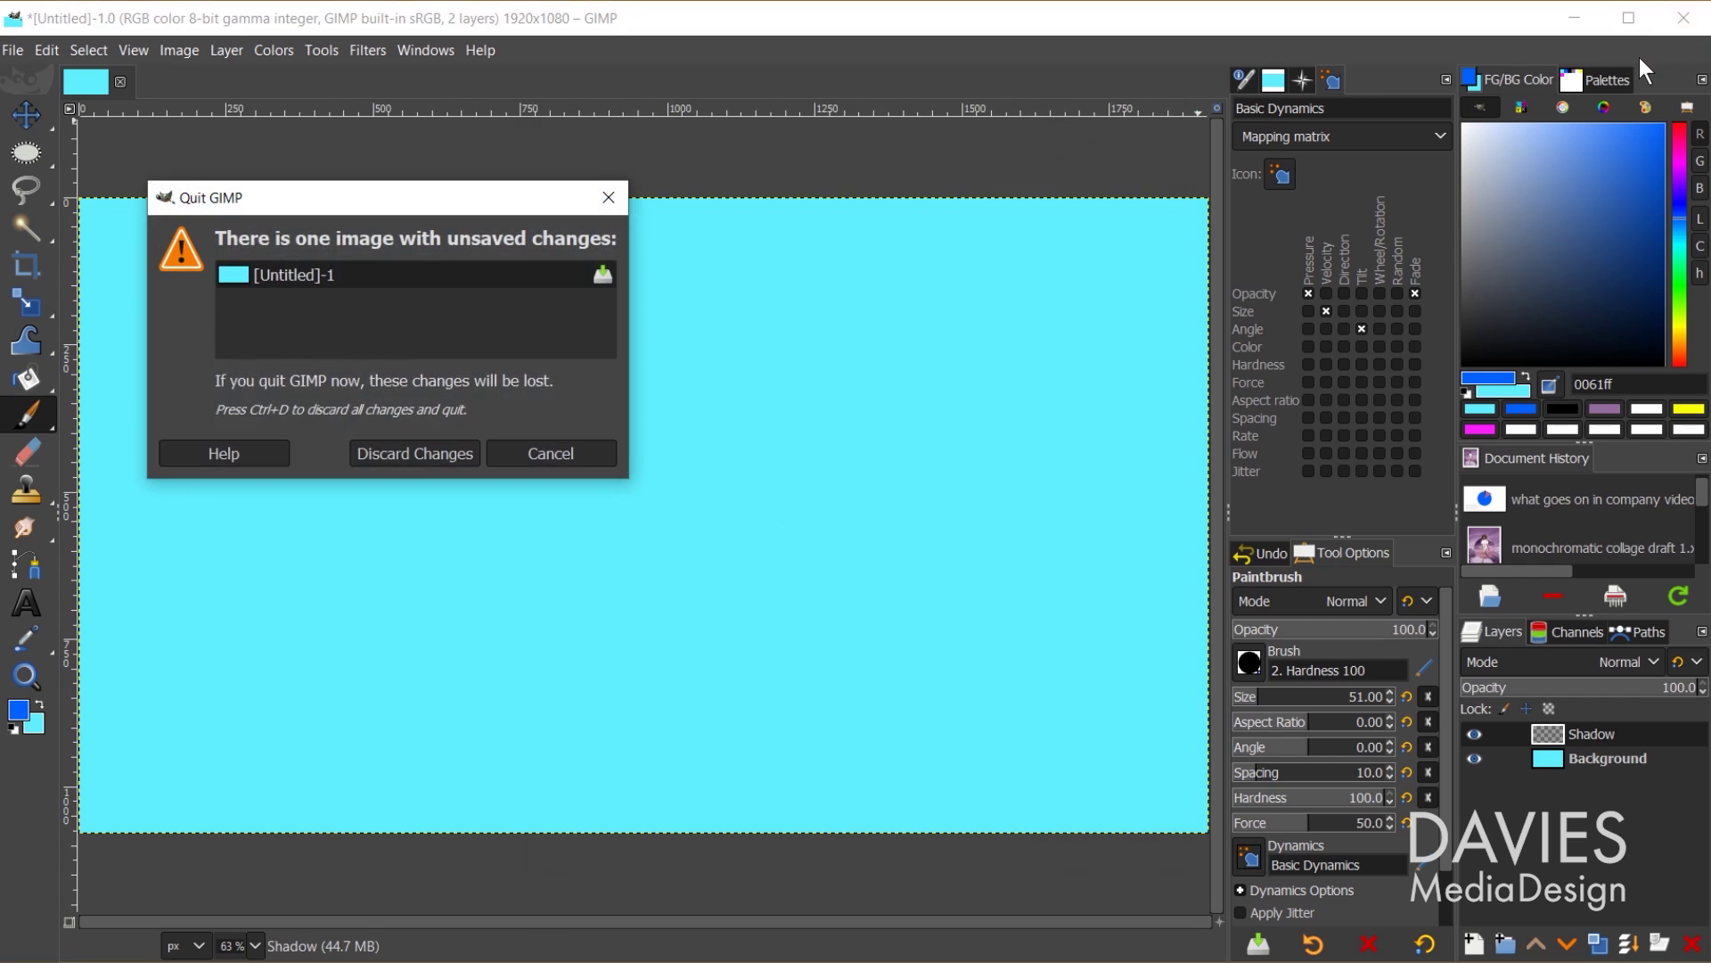
left_click(460, 446)
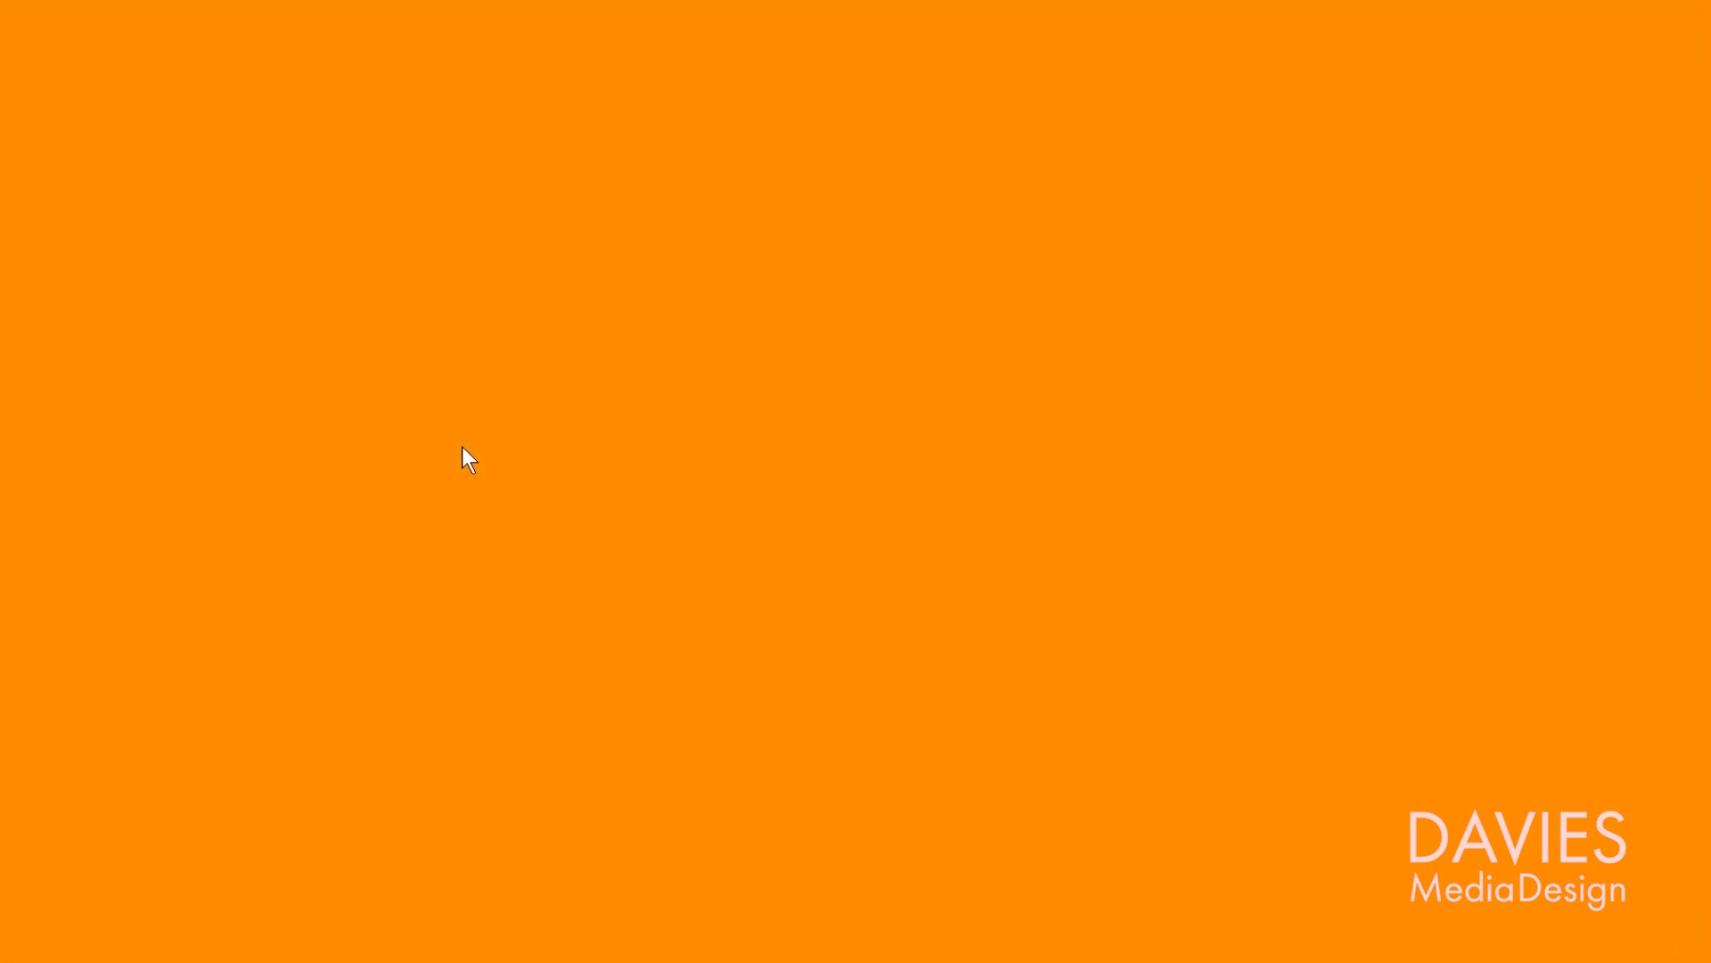
left_click(261, 958)
type("gimp")
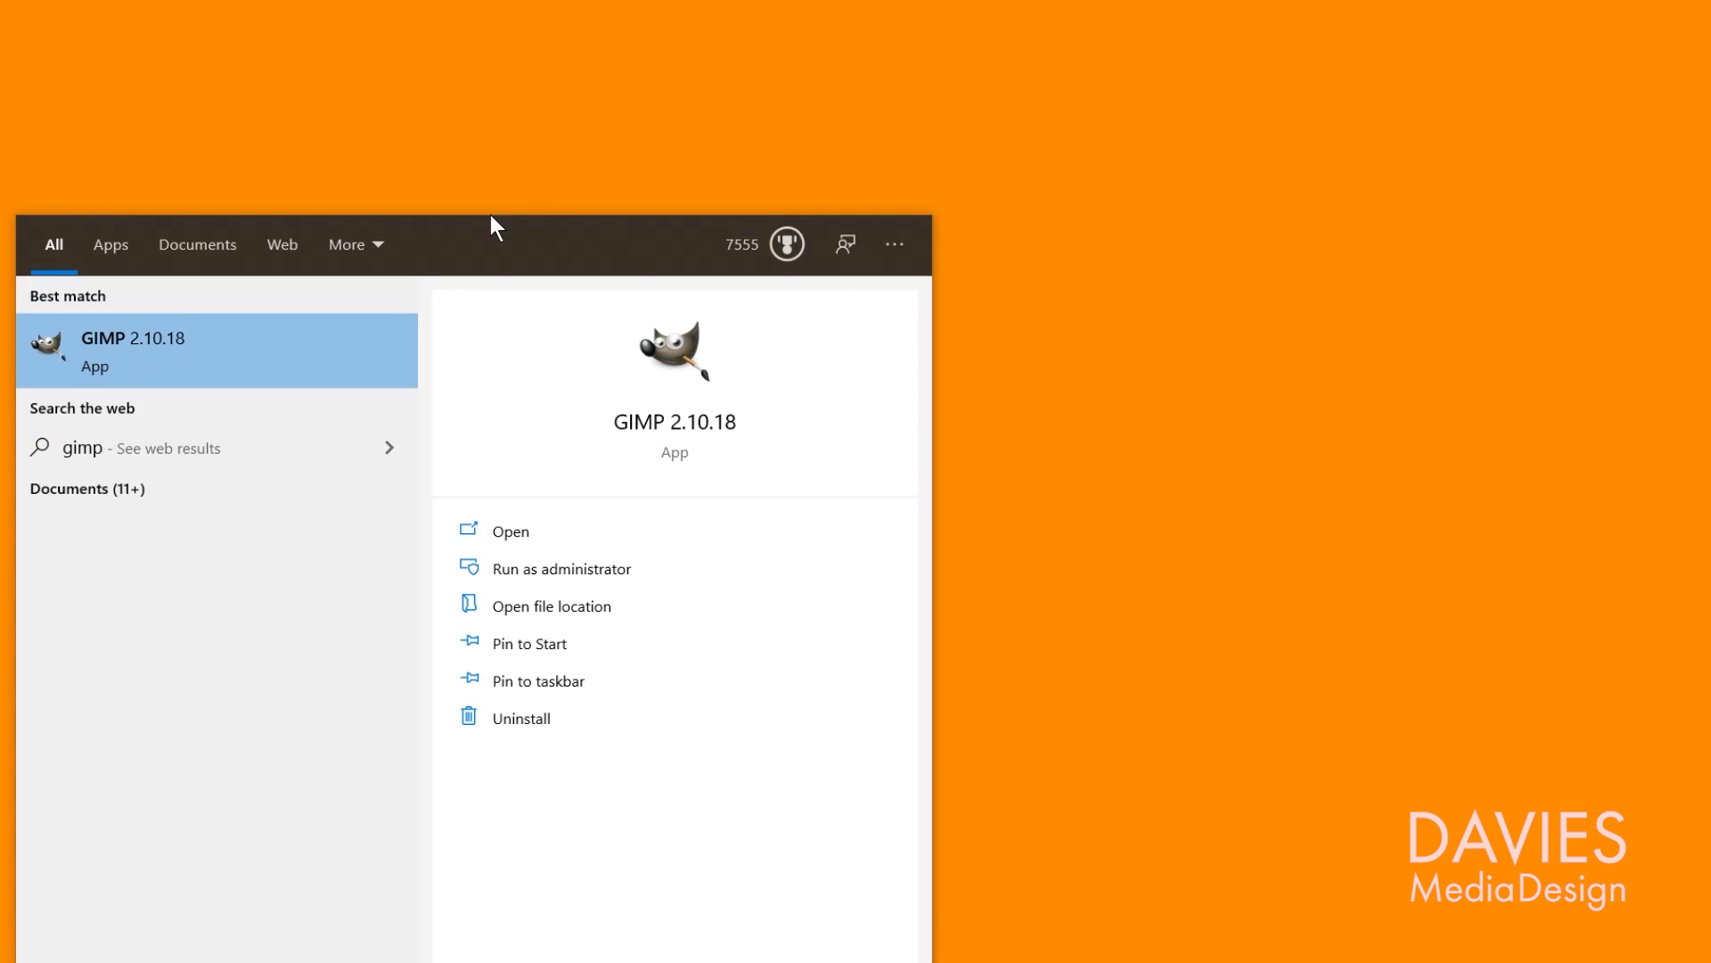
left_click(269, 343)
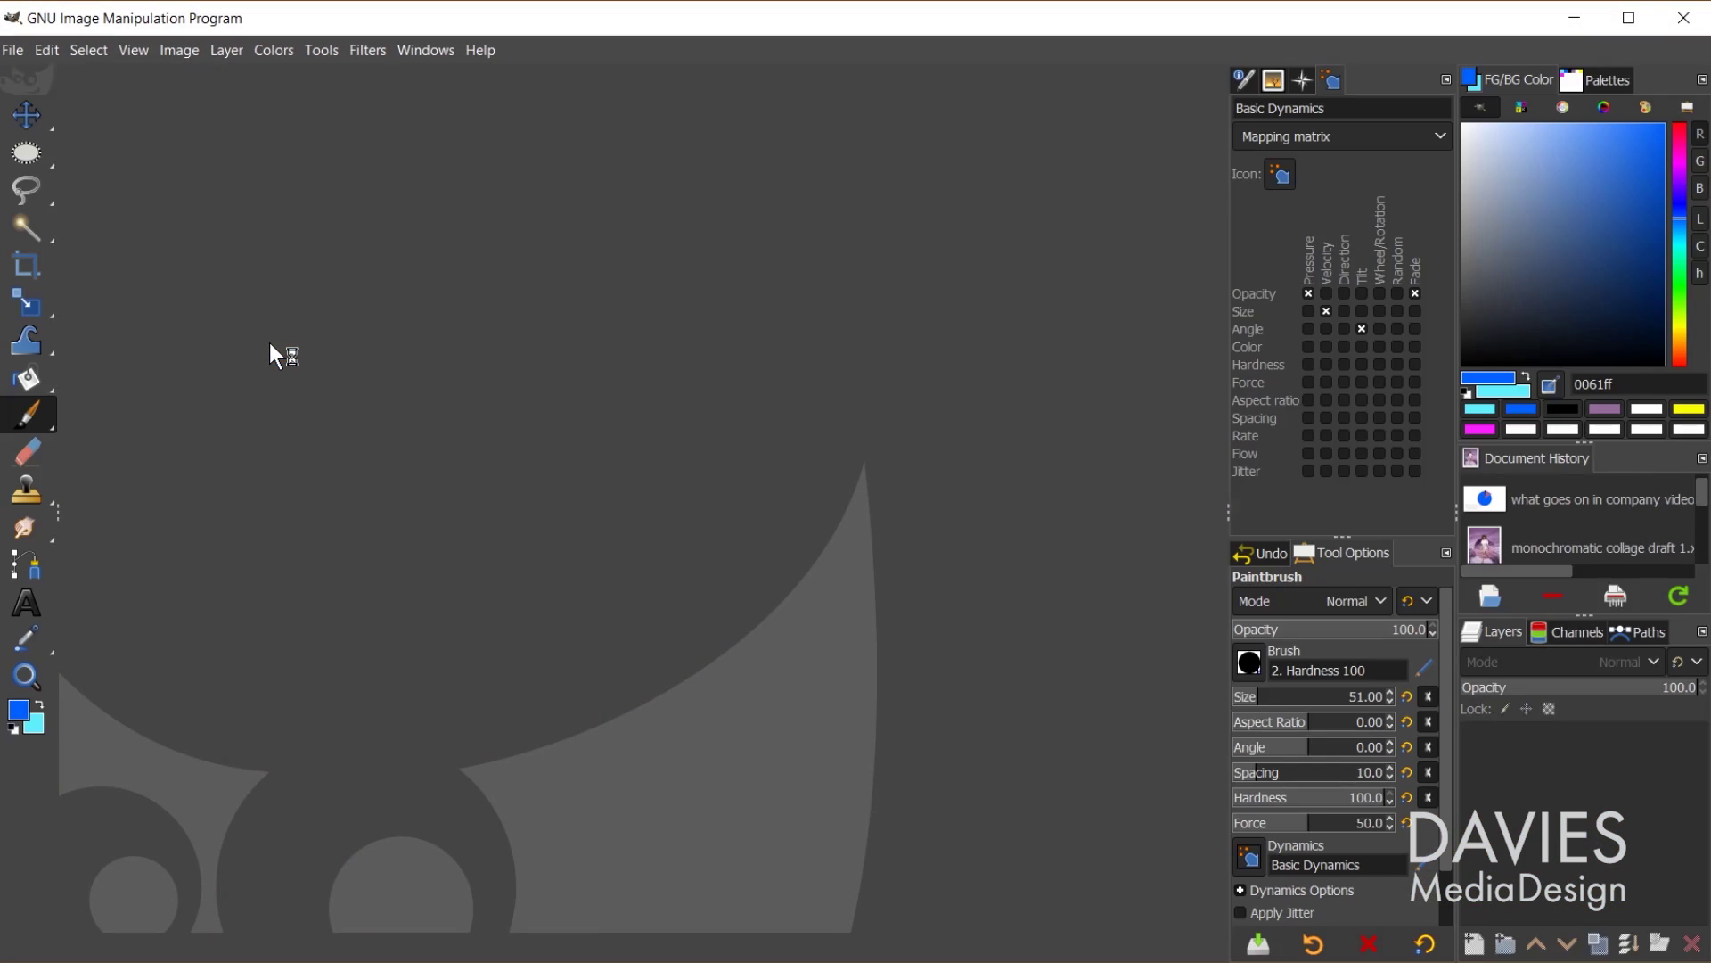
In the input device configuration, check the WACOM Tablet Eraser and set the WACOM Tablet Pressure Stylus mode to Screen.
left_click(50, 51)
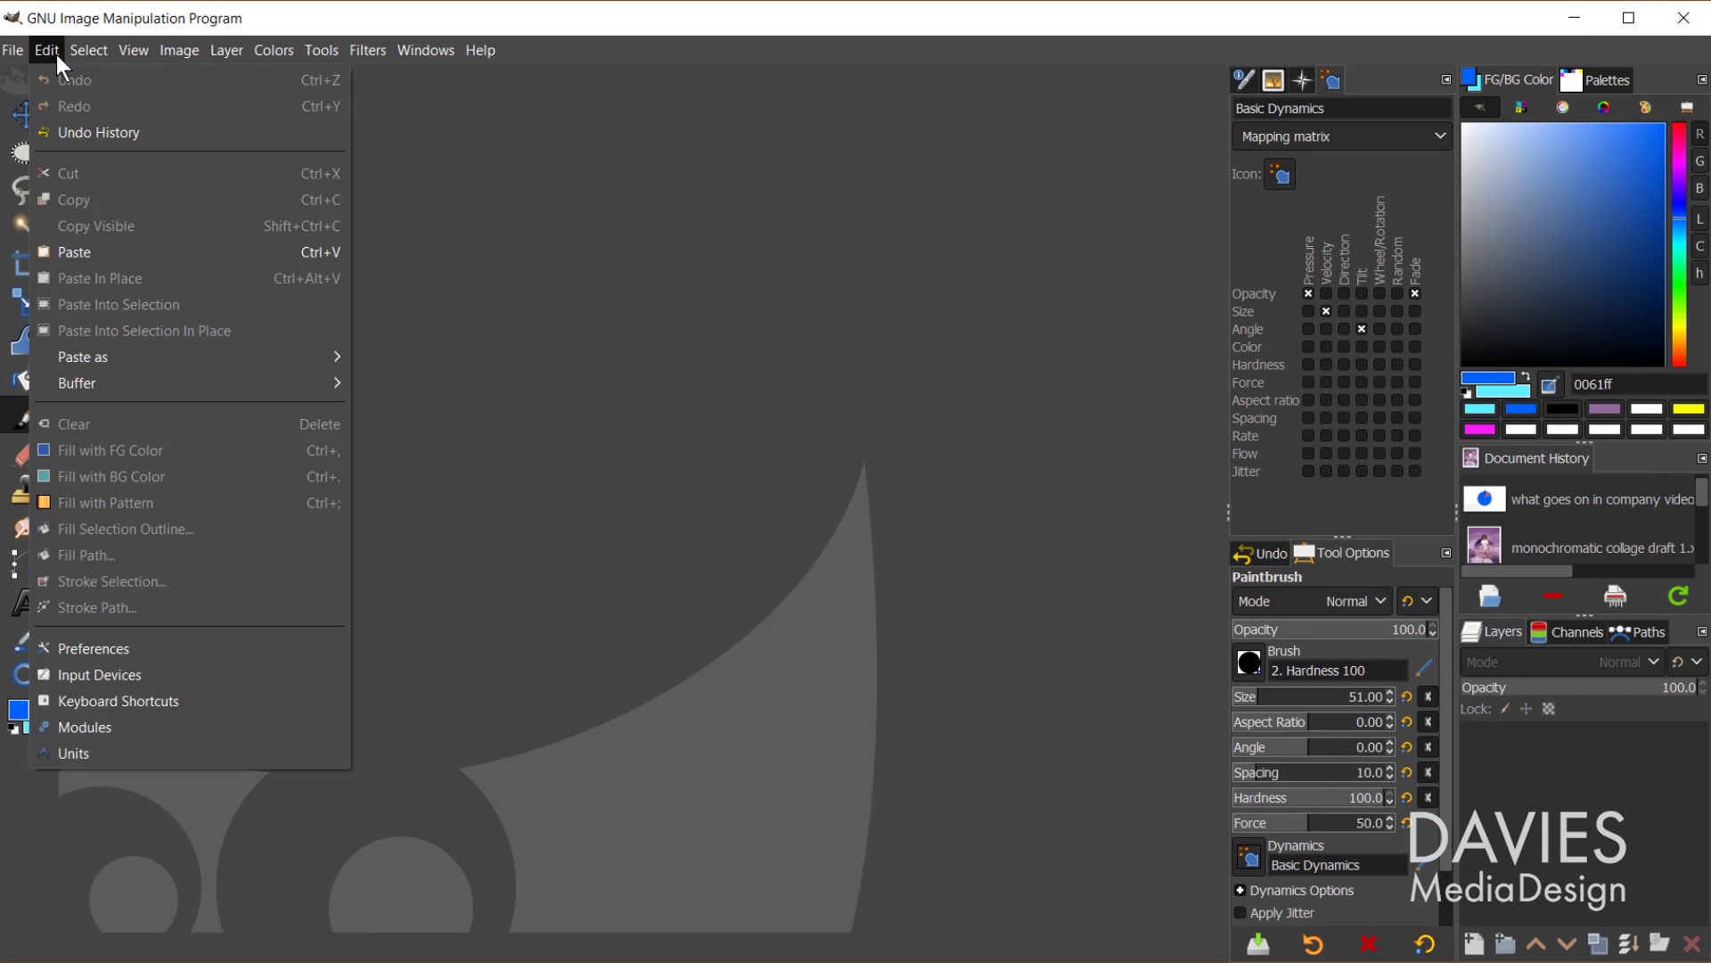
left_click(182, 675)
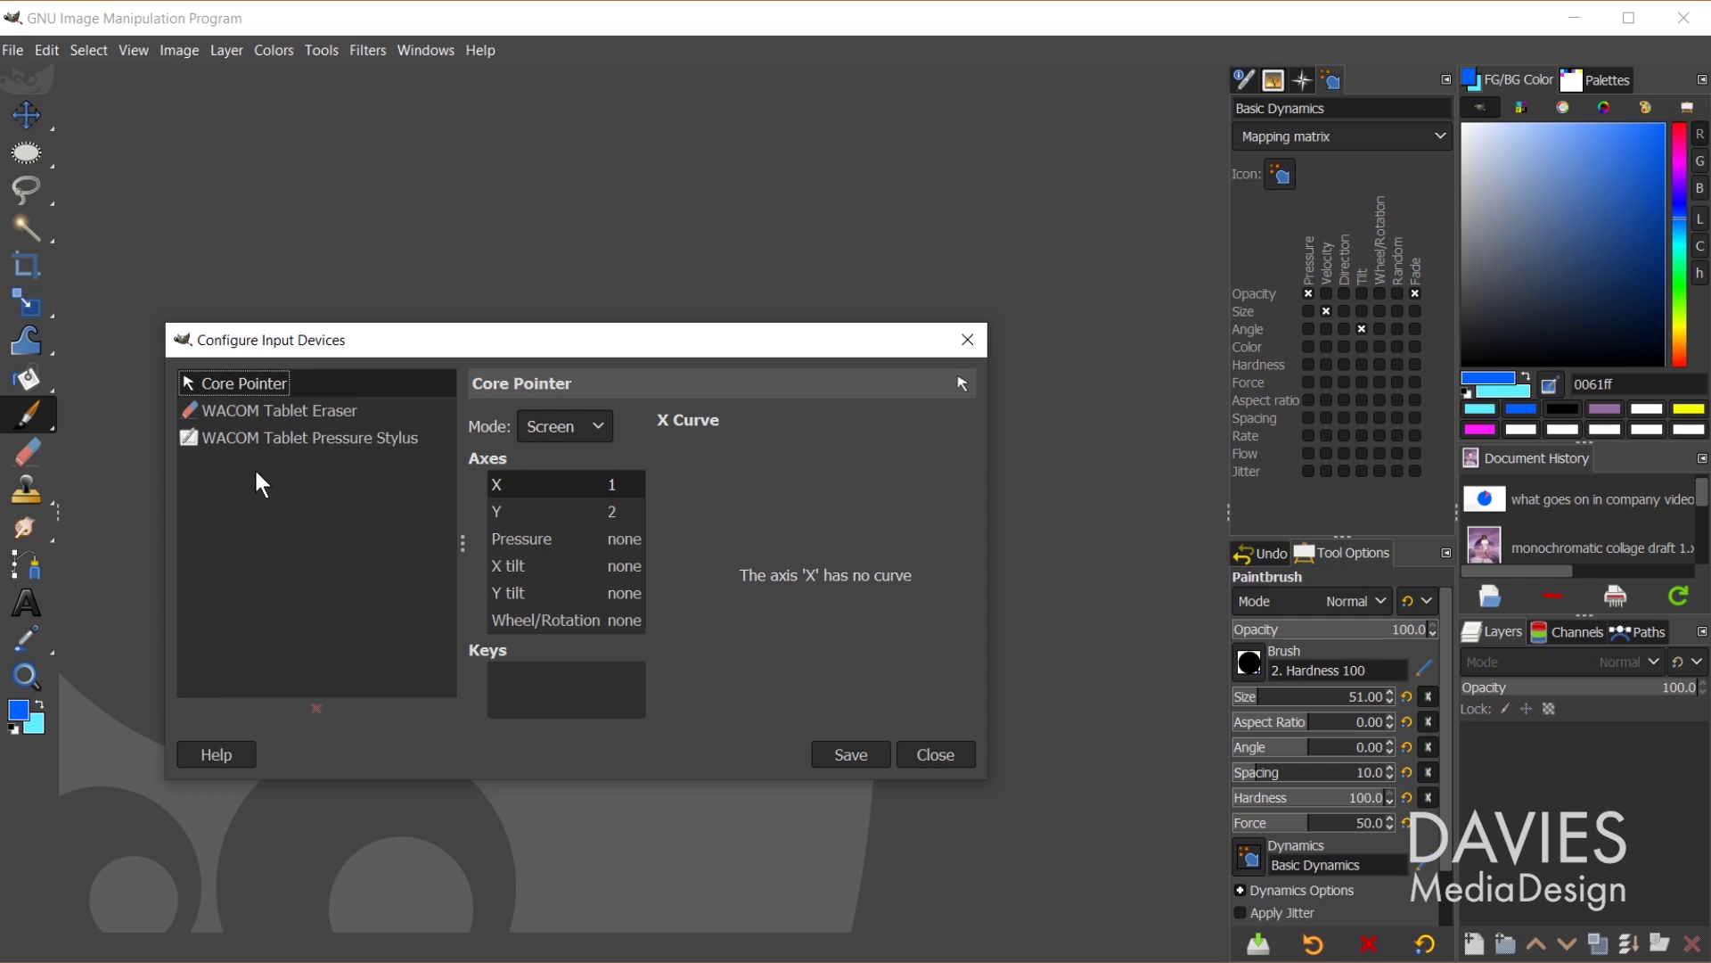
left_click(305, 417)
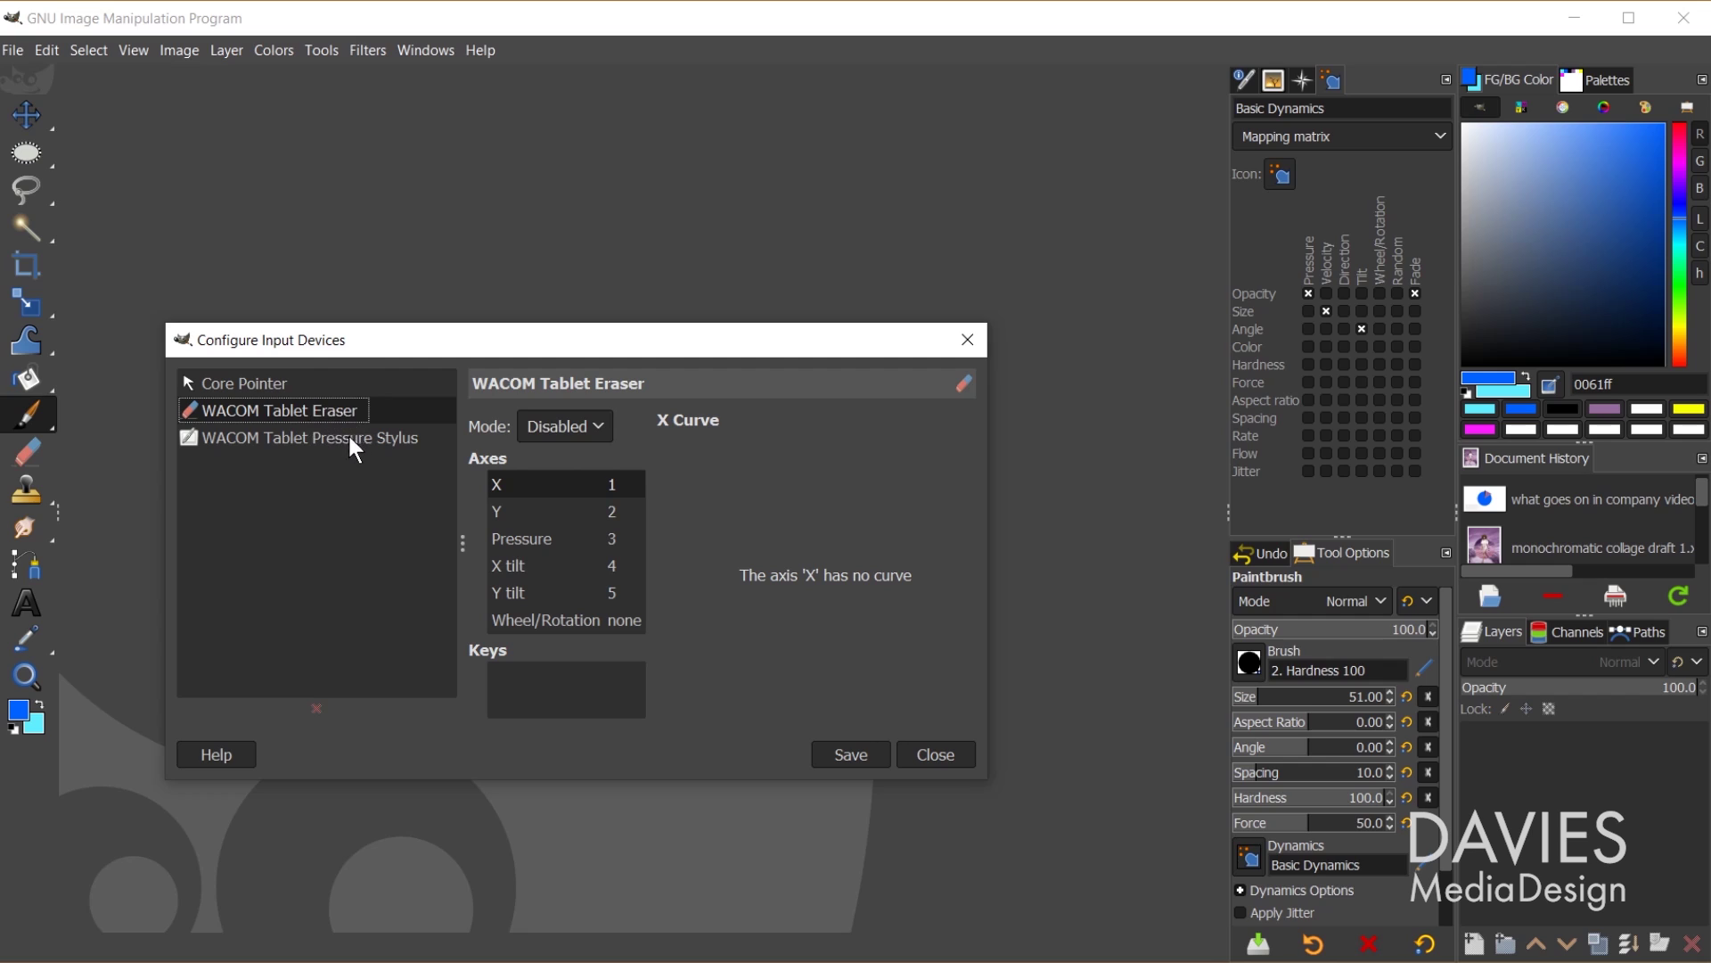
left_click(541, 430)
left_click(365, 442)
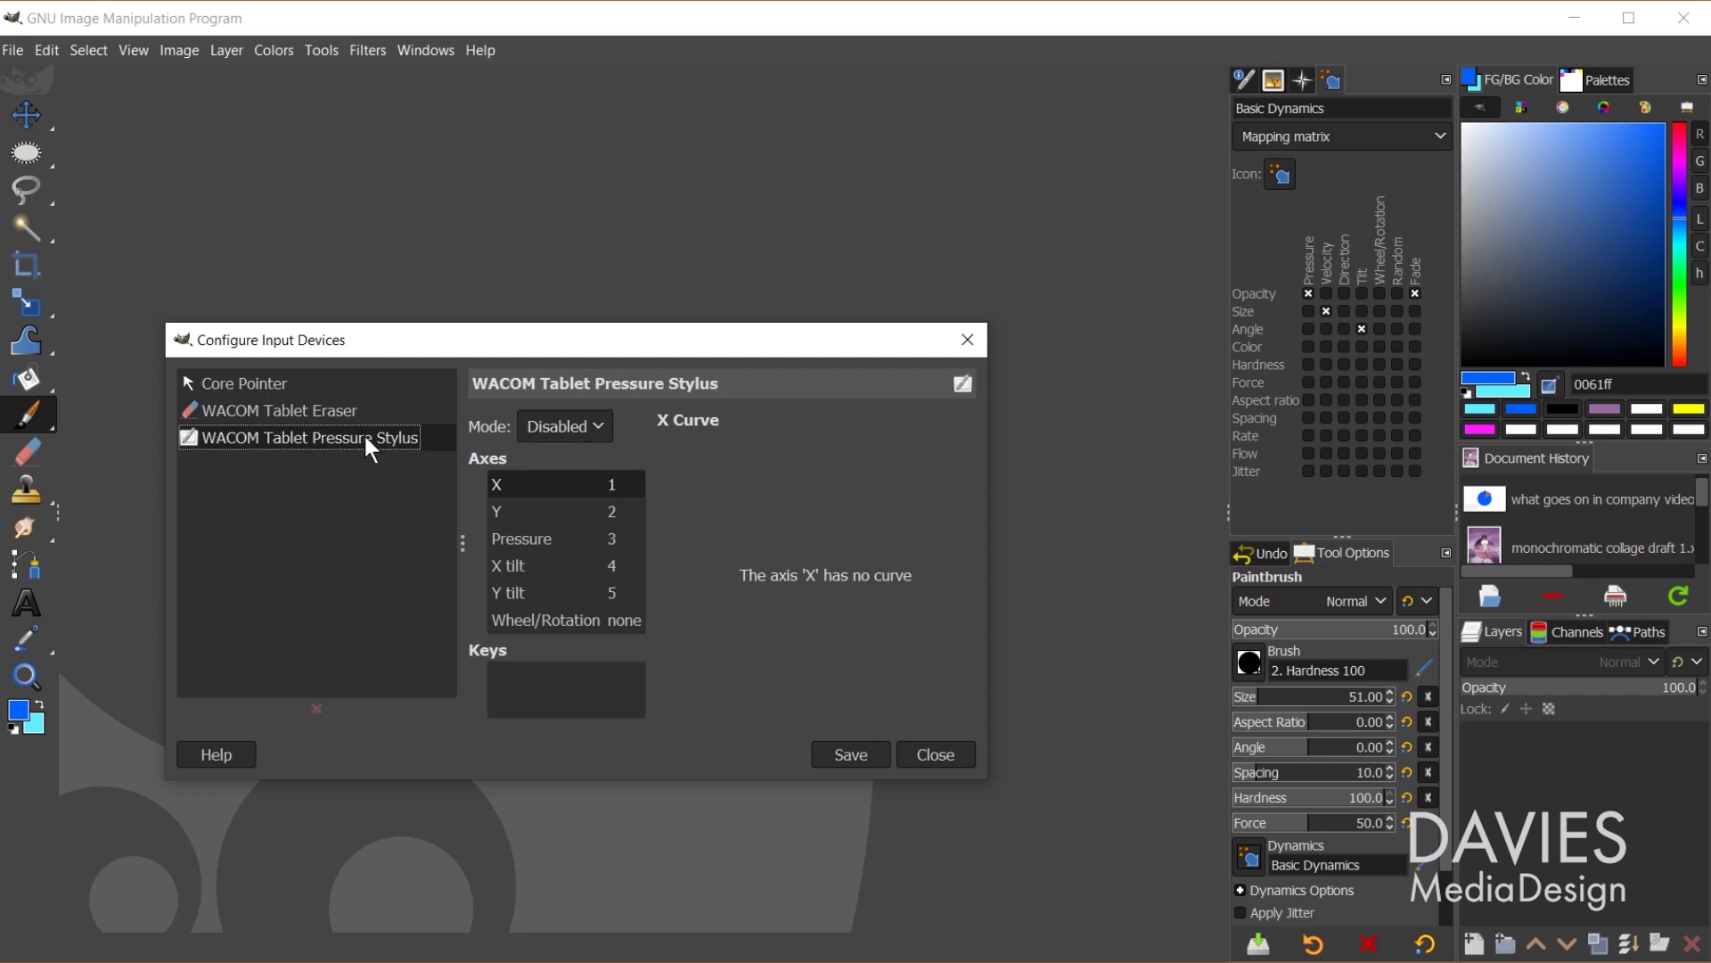
left_click(572, 428)
left_click(583, 459)
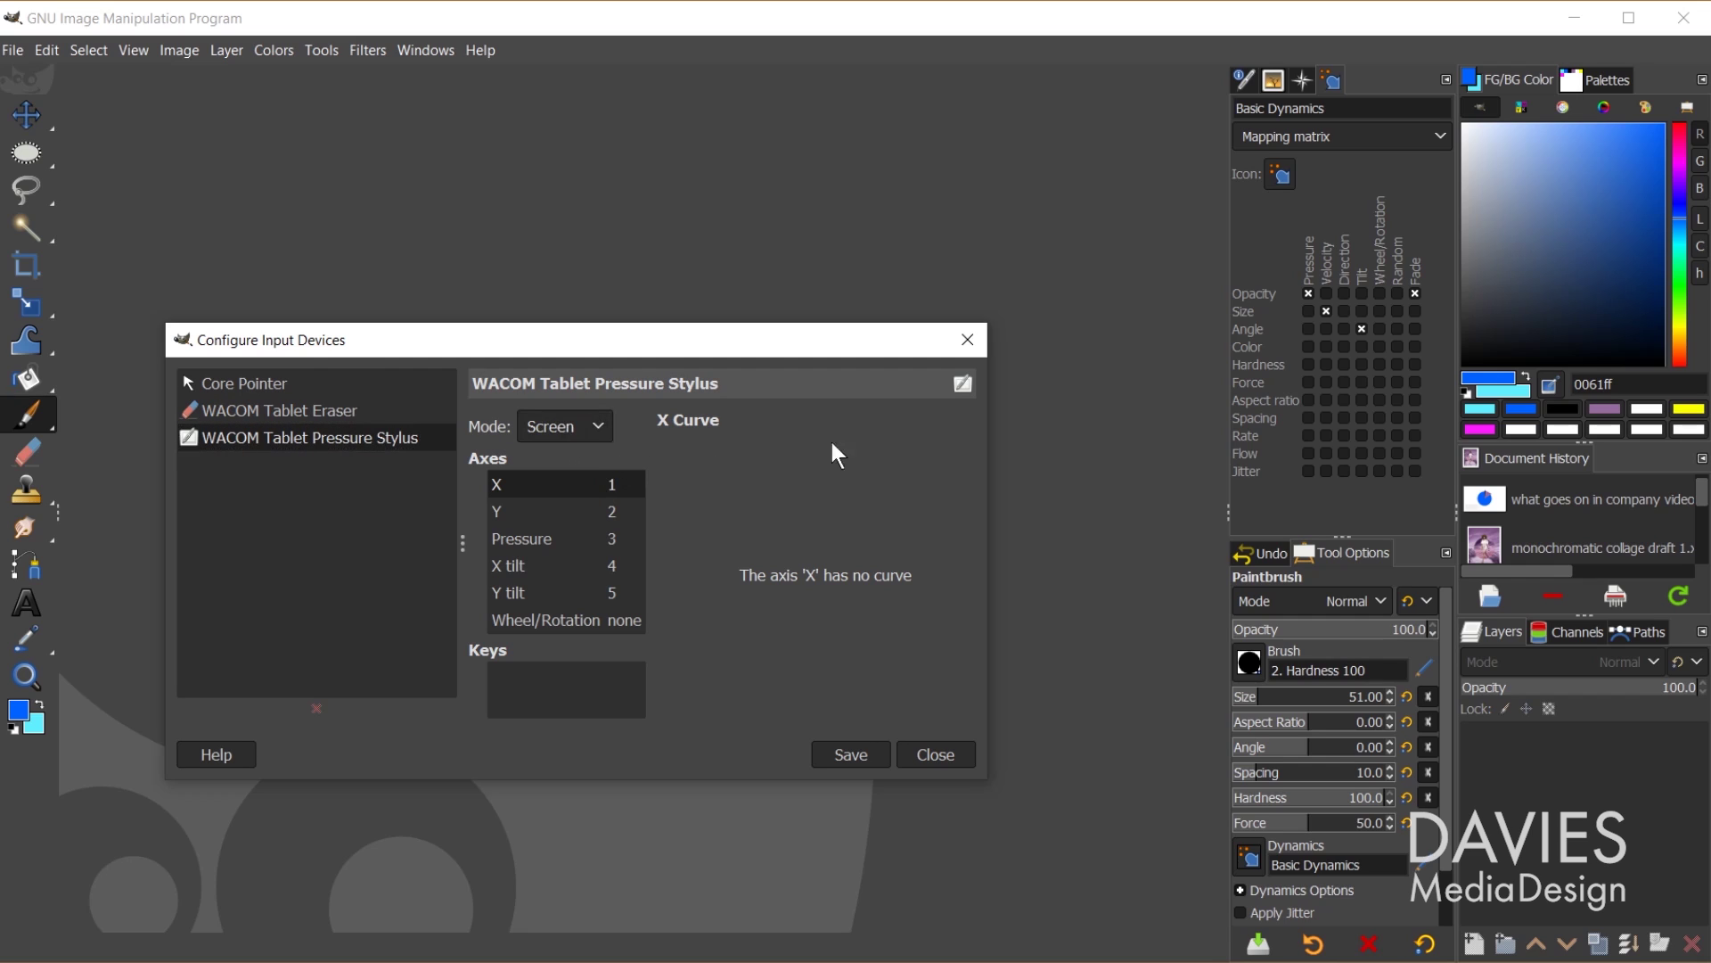
left_click(935, 754)
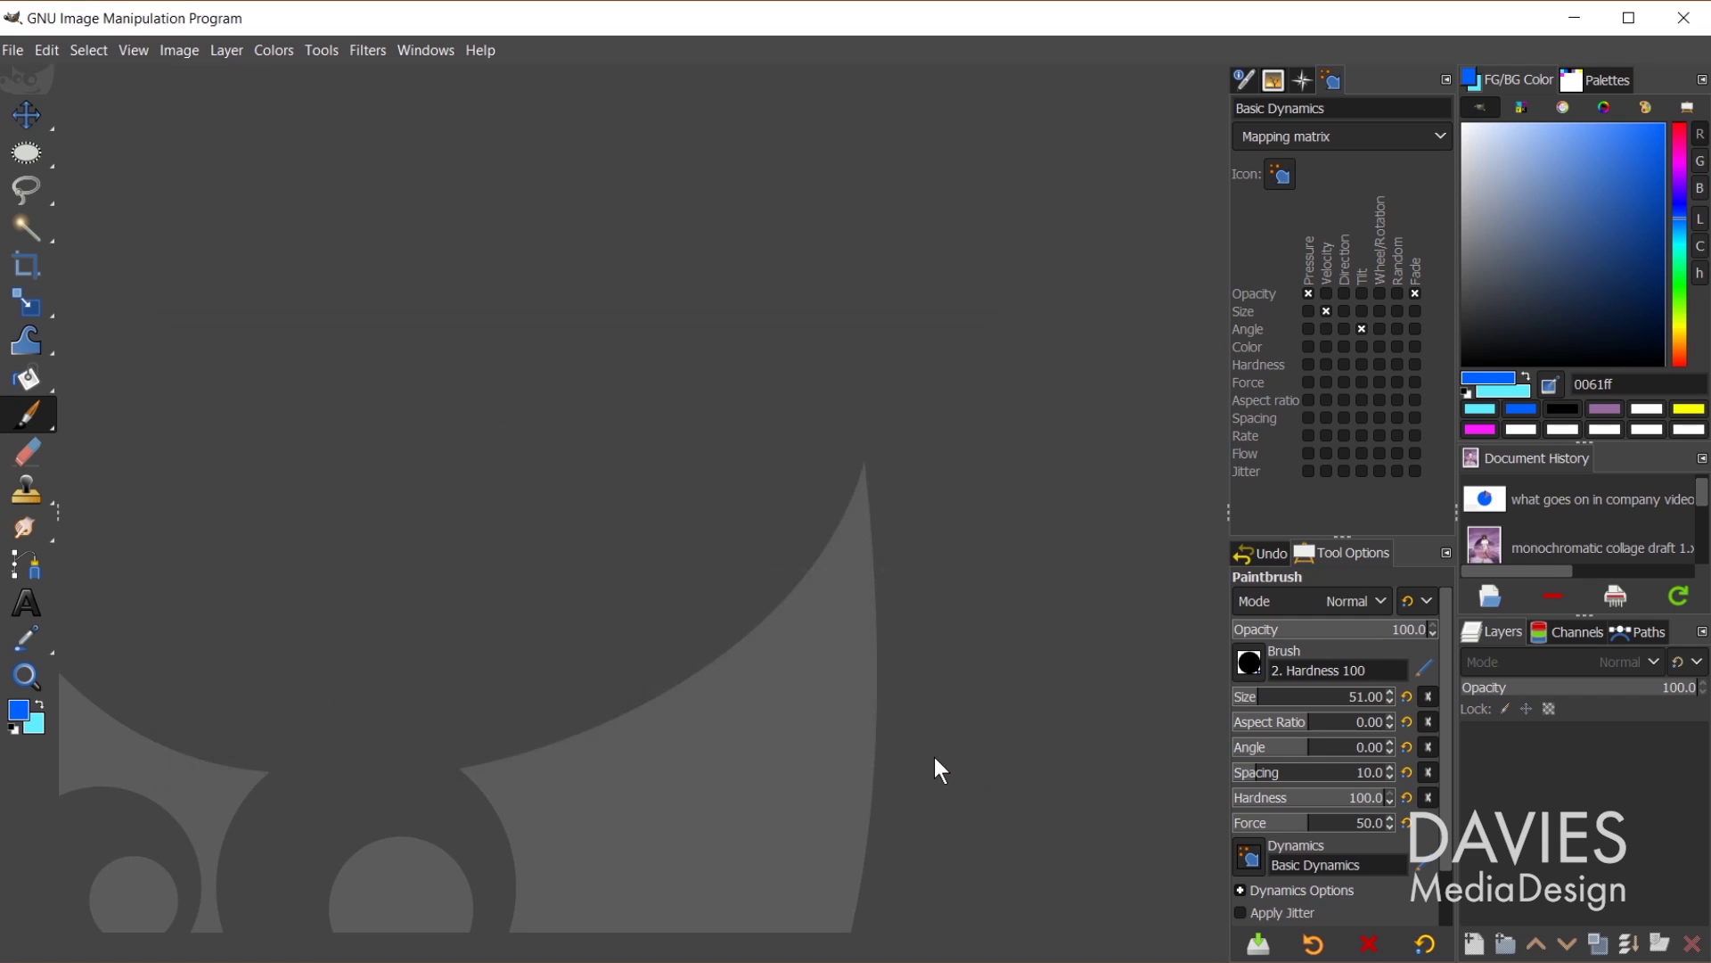
Show the Device Status dialog listing the tools, colors and brushes assigned to each input device.
left_click(1244, 82)
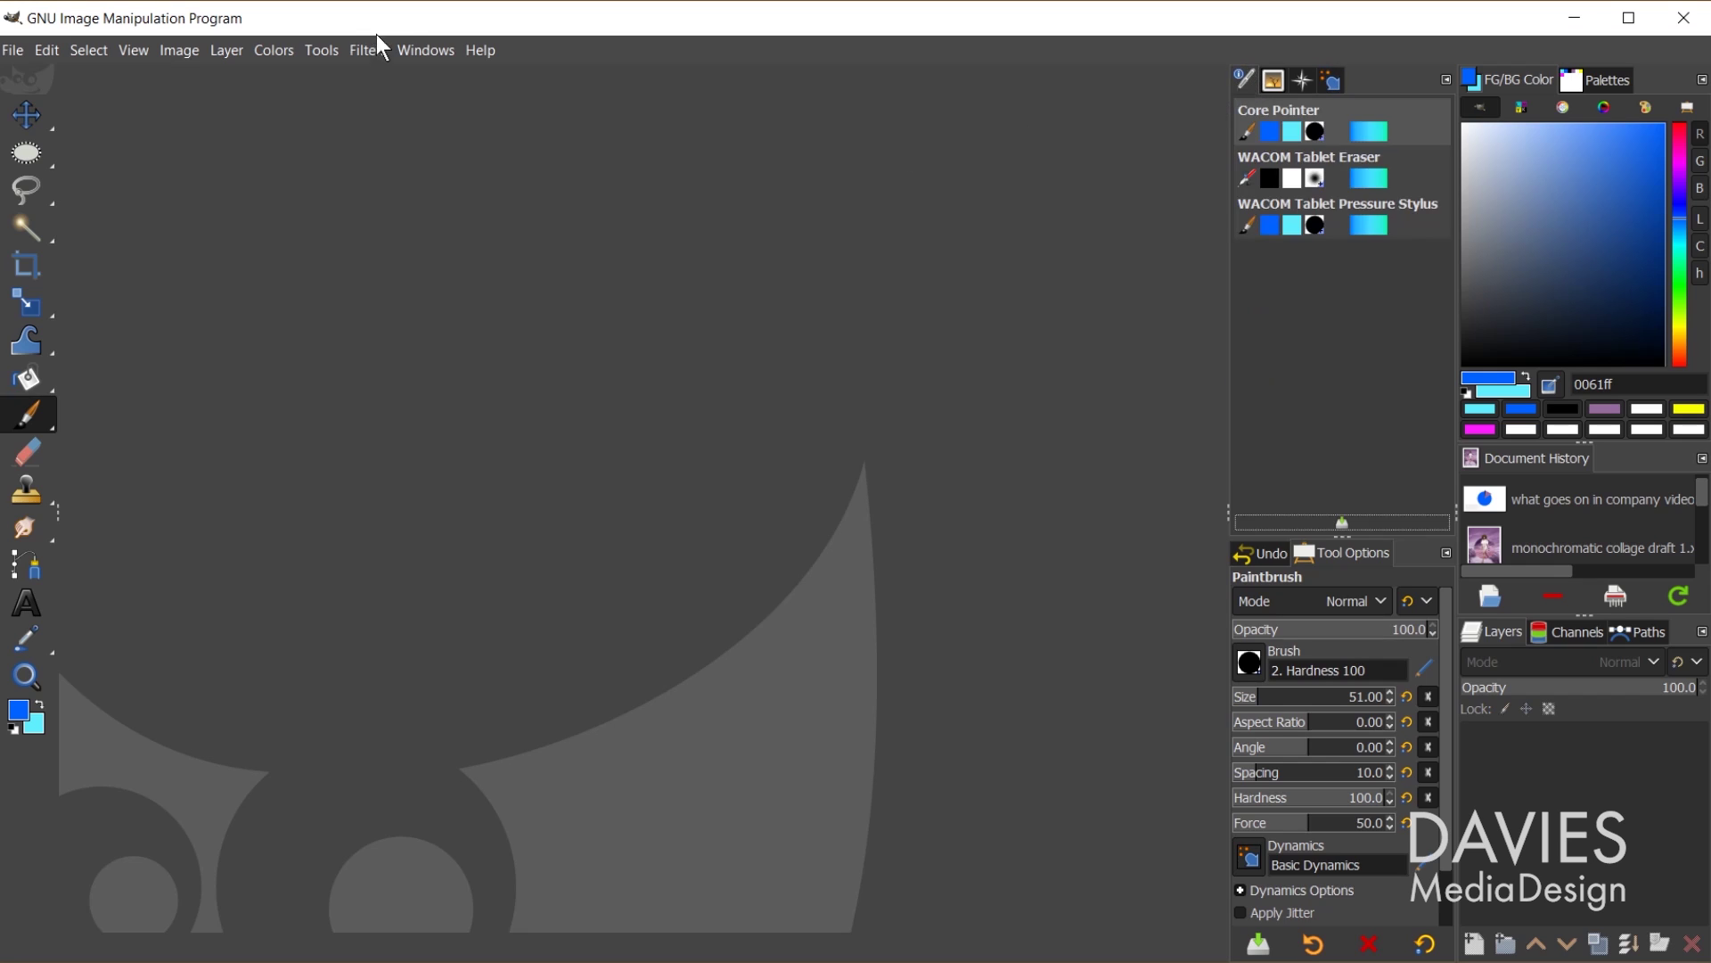
left_click(421, 48)
mouse_move(435, 104)
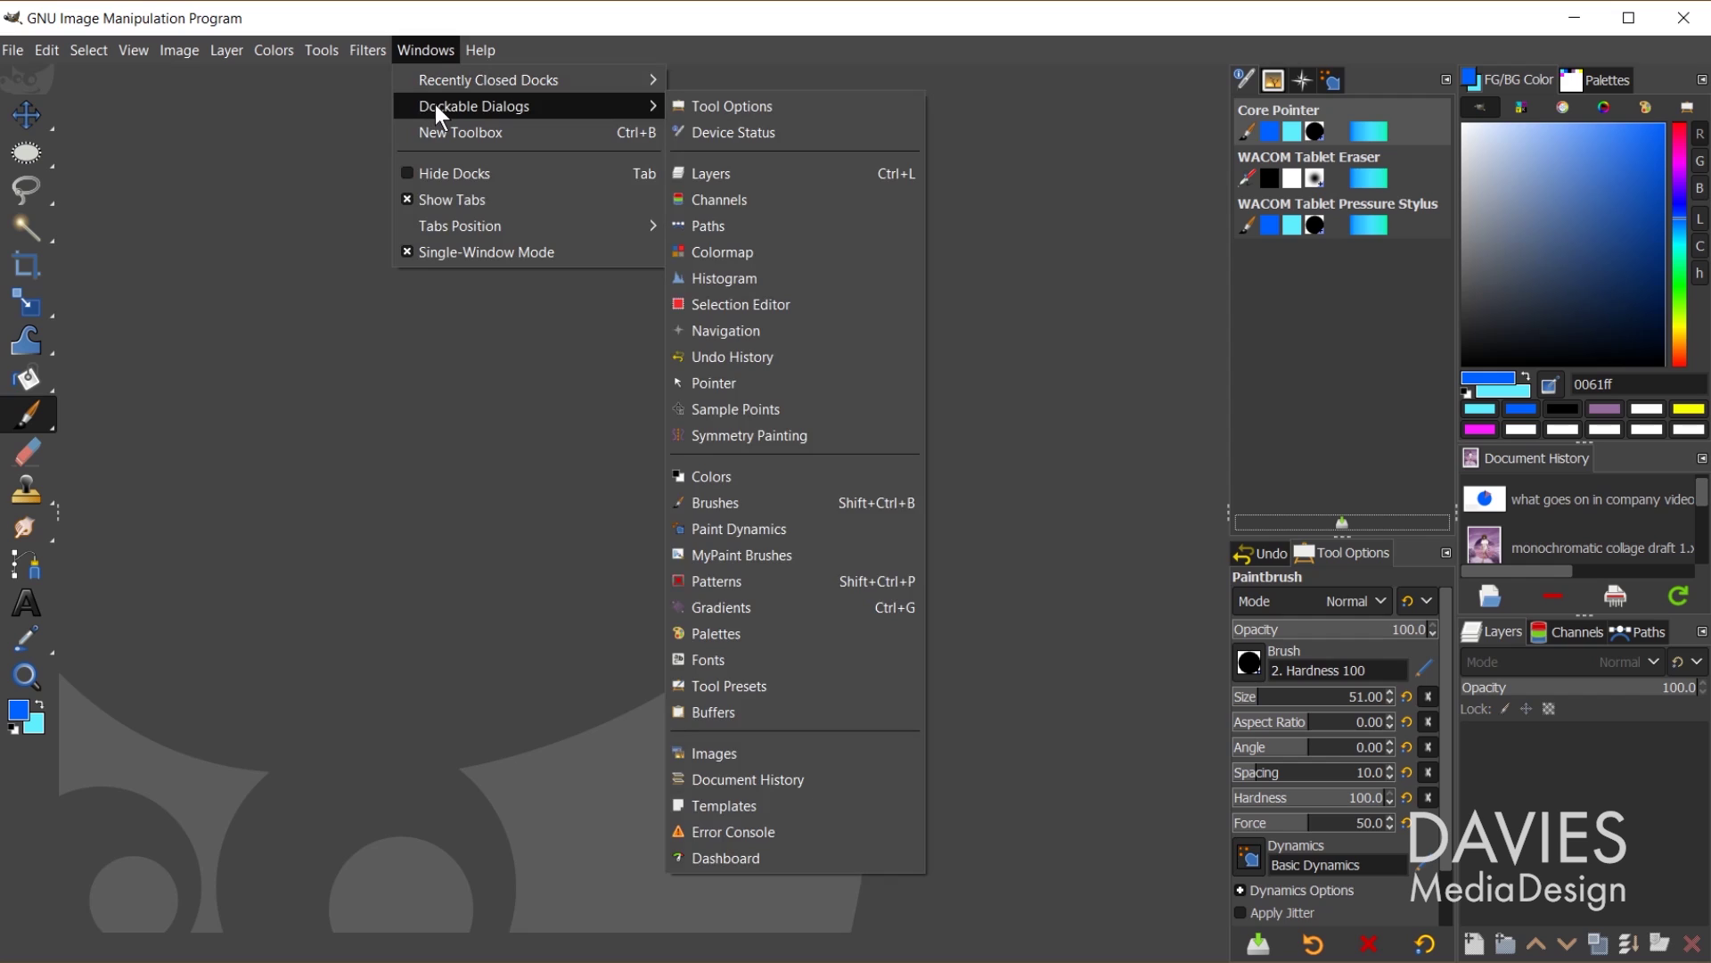
left_click(730, 132)
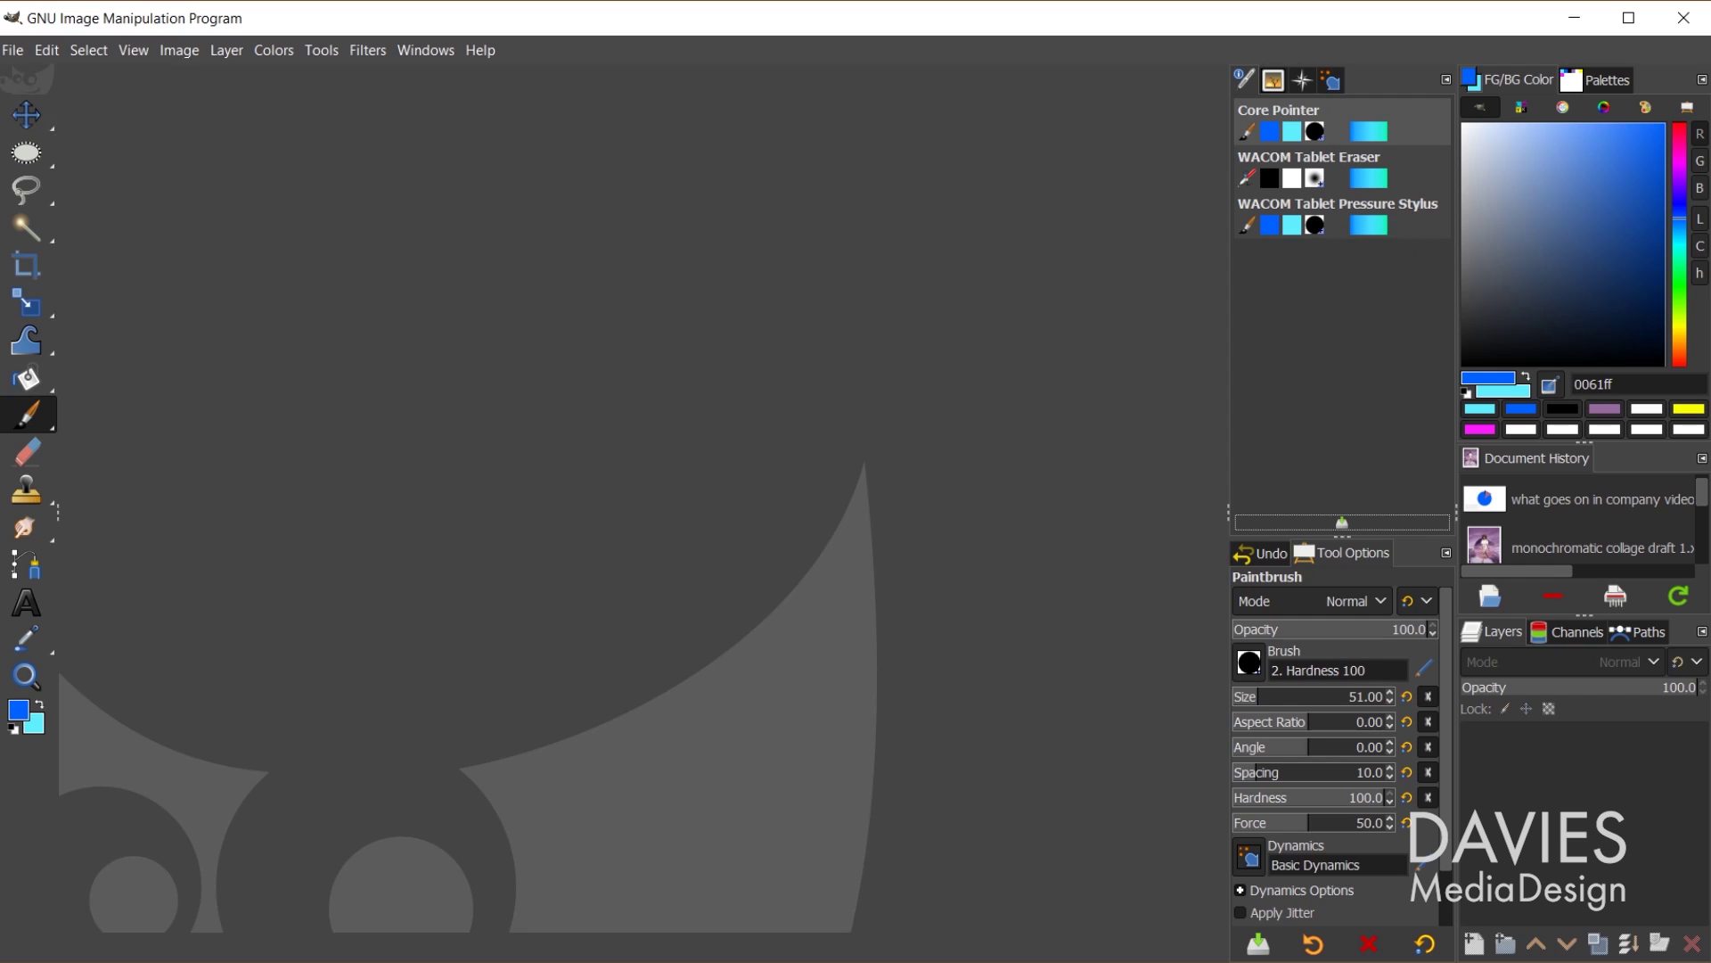
Create a new 1920 × 1080 px image.
left_click(17, 51)
left_click(27, 82)
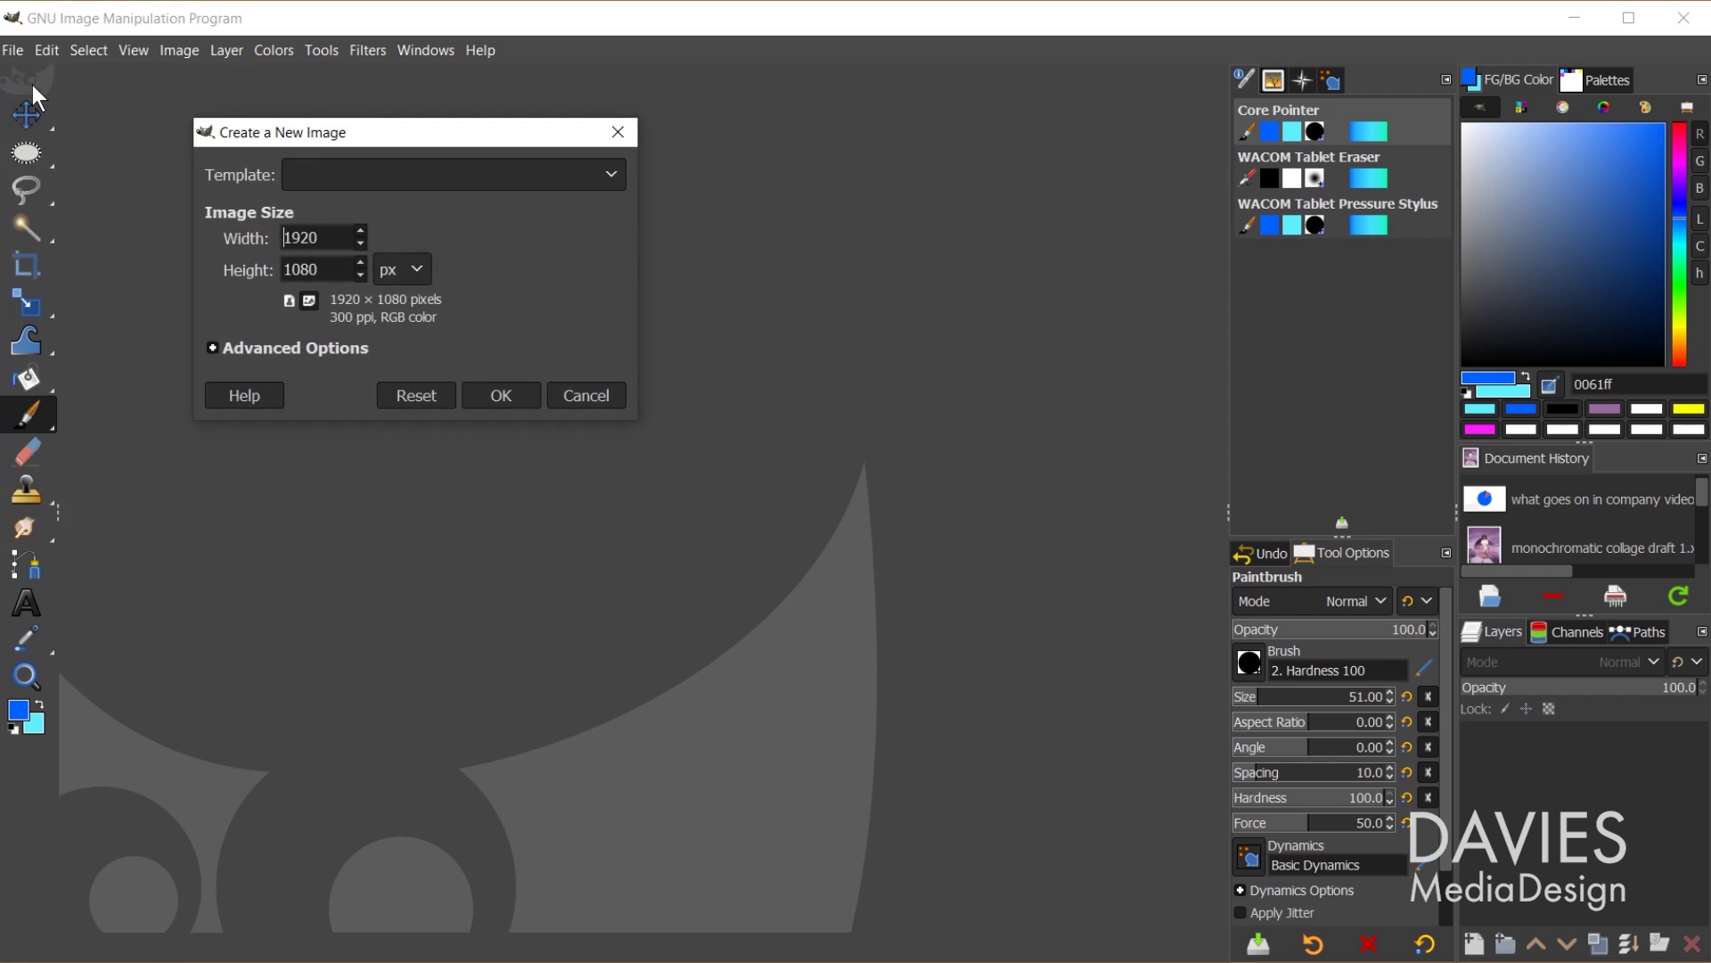
left_click(522, 396)
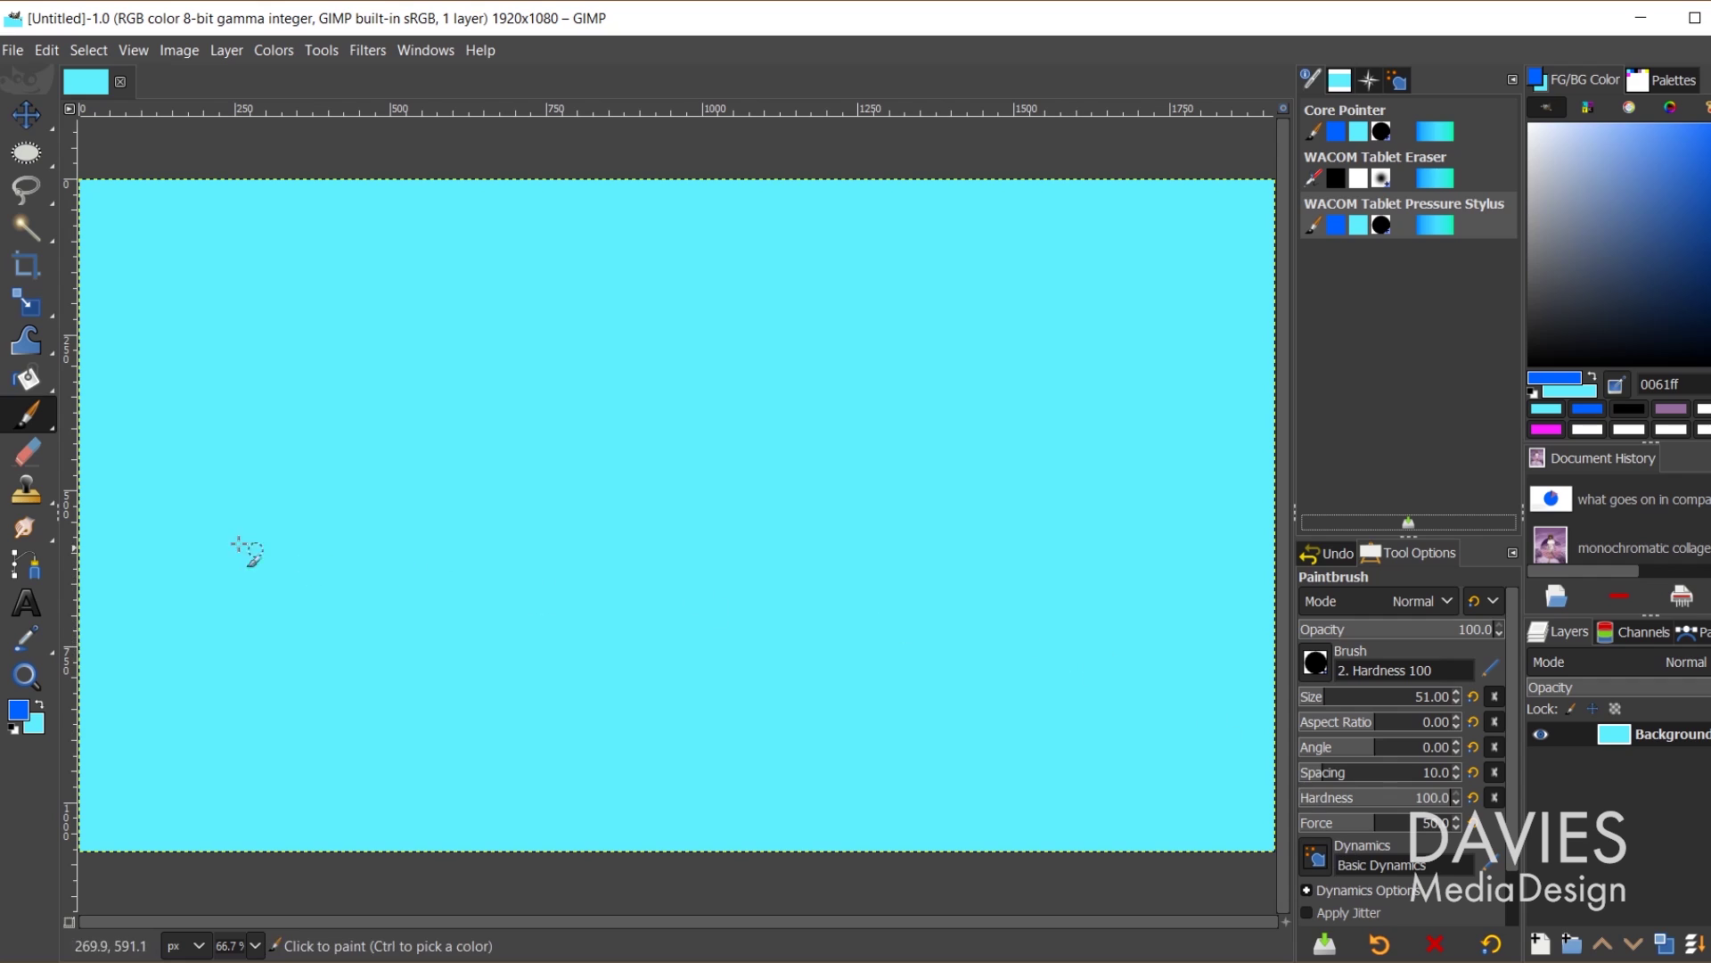
Paint freehand test strokes of varying pressure across the canvas with the Paintbrush, and clear the canvas.
left_click_drag(199, 477, 328, 397)
mouse_move(361, 381)
left_mouse_down()
mouse_move(598, 335)
mouse_move(740, 371)
mouse_move(901, 447)
mouse_move(965, 413)
mouse_move(954, 285)
mouse_move(650, 275)
mouse_move(384, 563)
mouse_move(401, 657)
mouse_move(740, 361)
mouse_move(716, 517)
mouse_move(608, 640)
mouse_move(595, 693)
mouse_move(690, 651)
mouse_move(785, 555)
mouse_move(909, 515)
mouse_move(1070, 426)
mouse_move(1056, 299)
mouse_move(945, 230)
mouse_move(416, 272)
mouse_move(298, 303)
mouse_move(575, 328)
mouse_move(680, 544)
mouse_move(947, 483)
mouse_move(1057, 584)
mouse_move(1060, 516)
left_mouse_up()
key("ctrl")
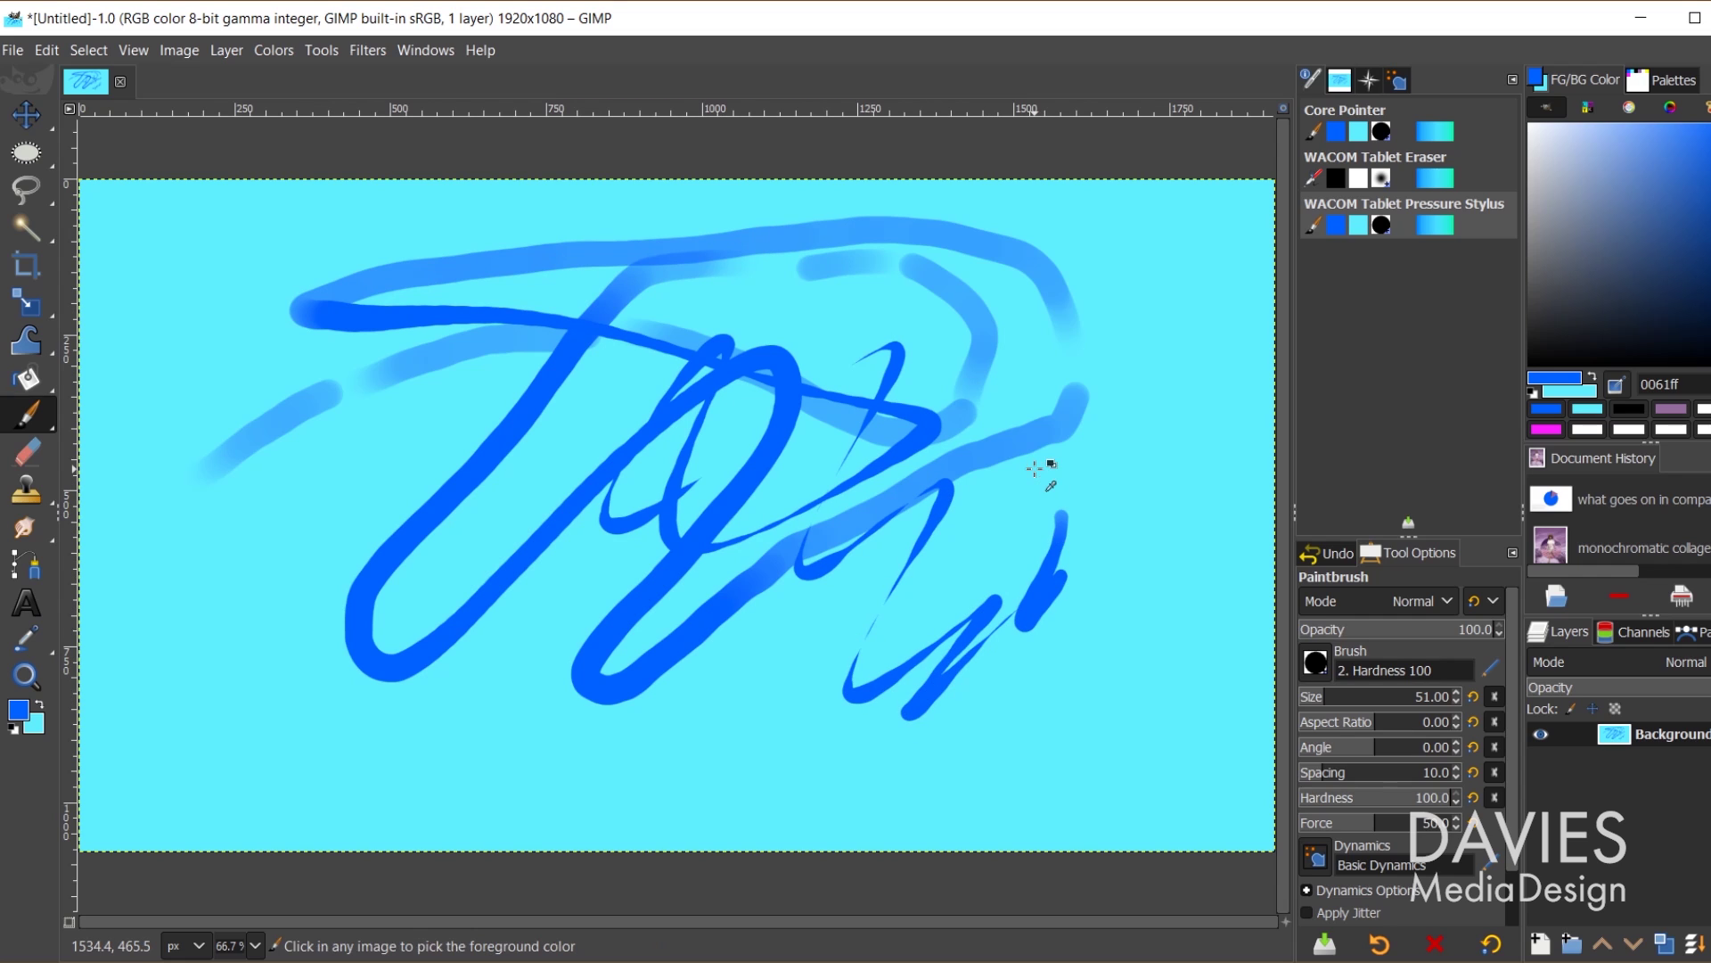
key("Delete")
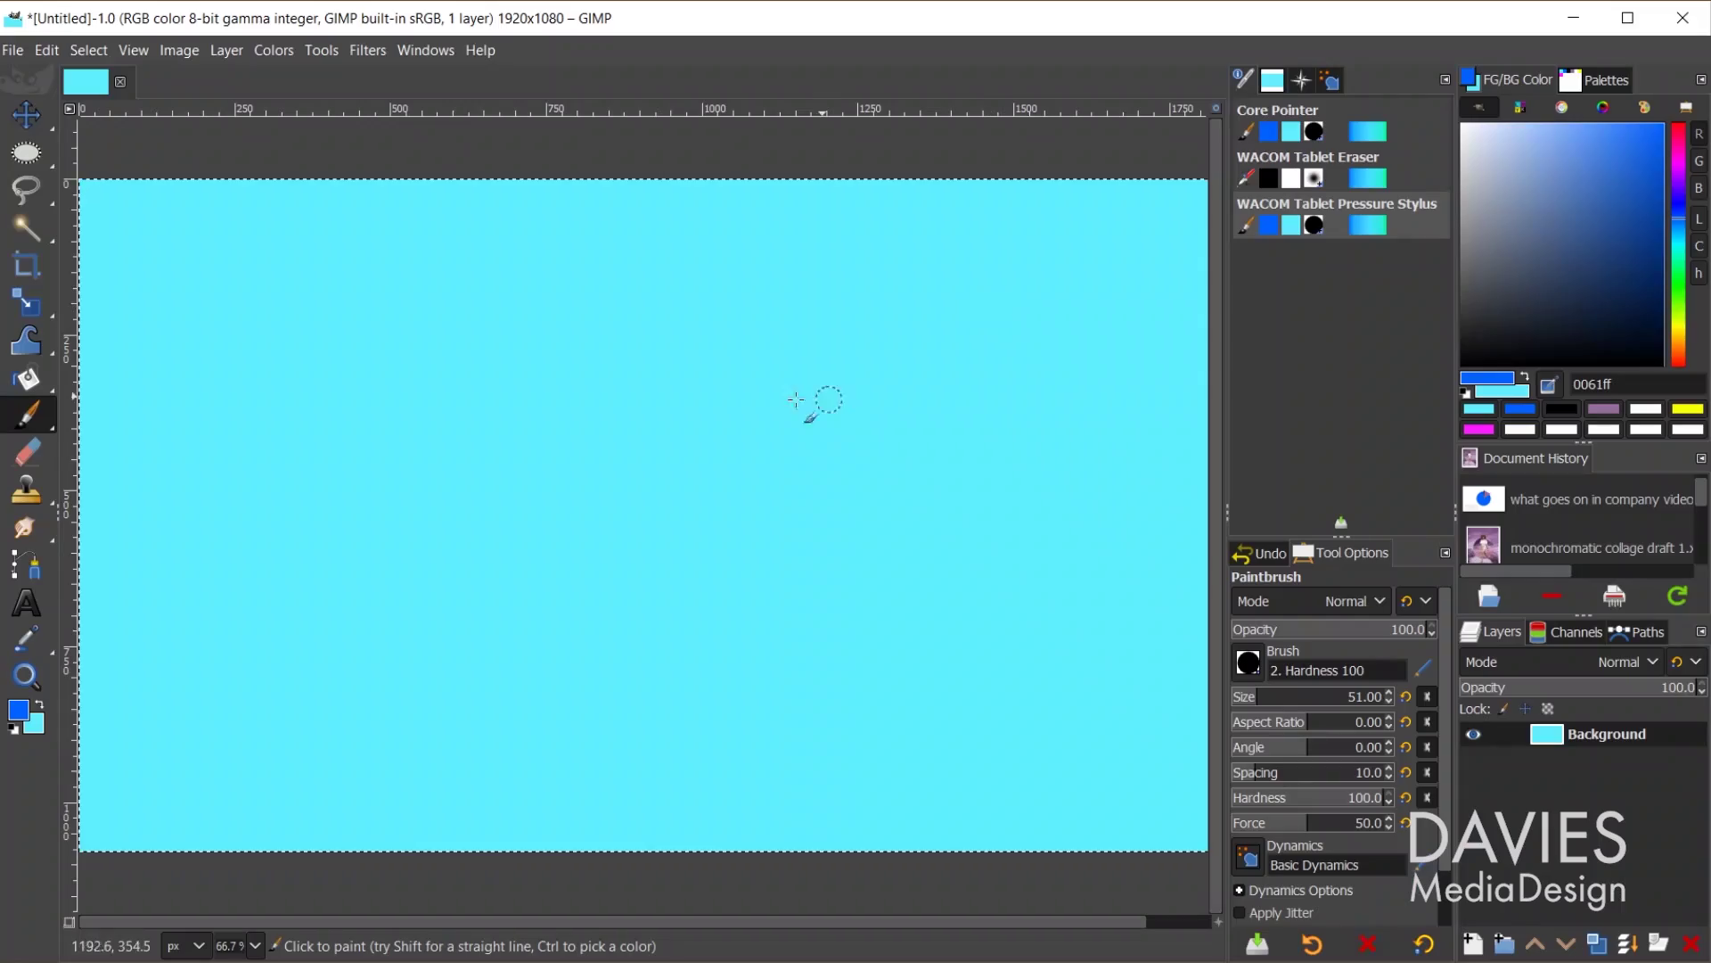
Switch to Wacom Tablet Properties and add gimp-2.10 as an application with custom settings for the Functions tool.
key("alt+Tab")
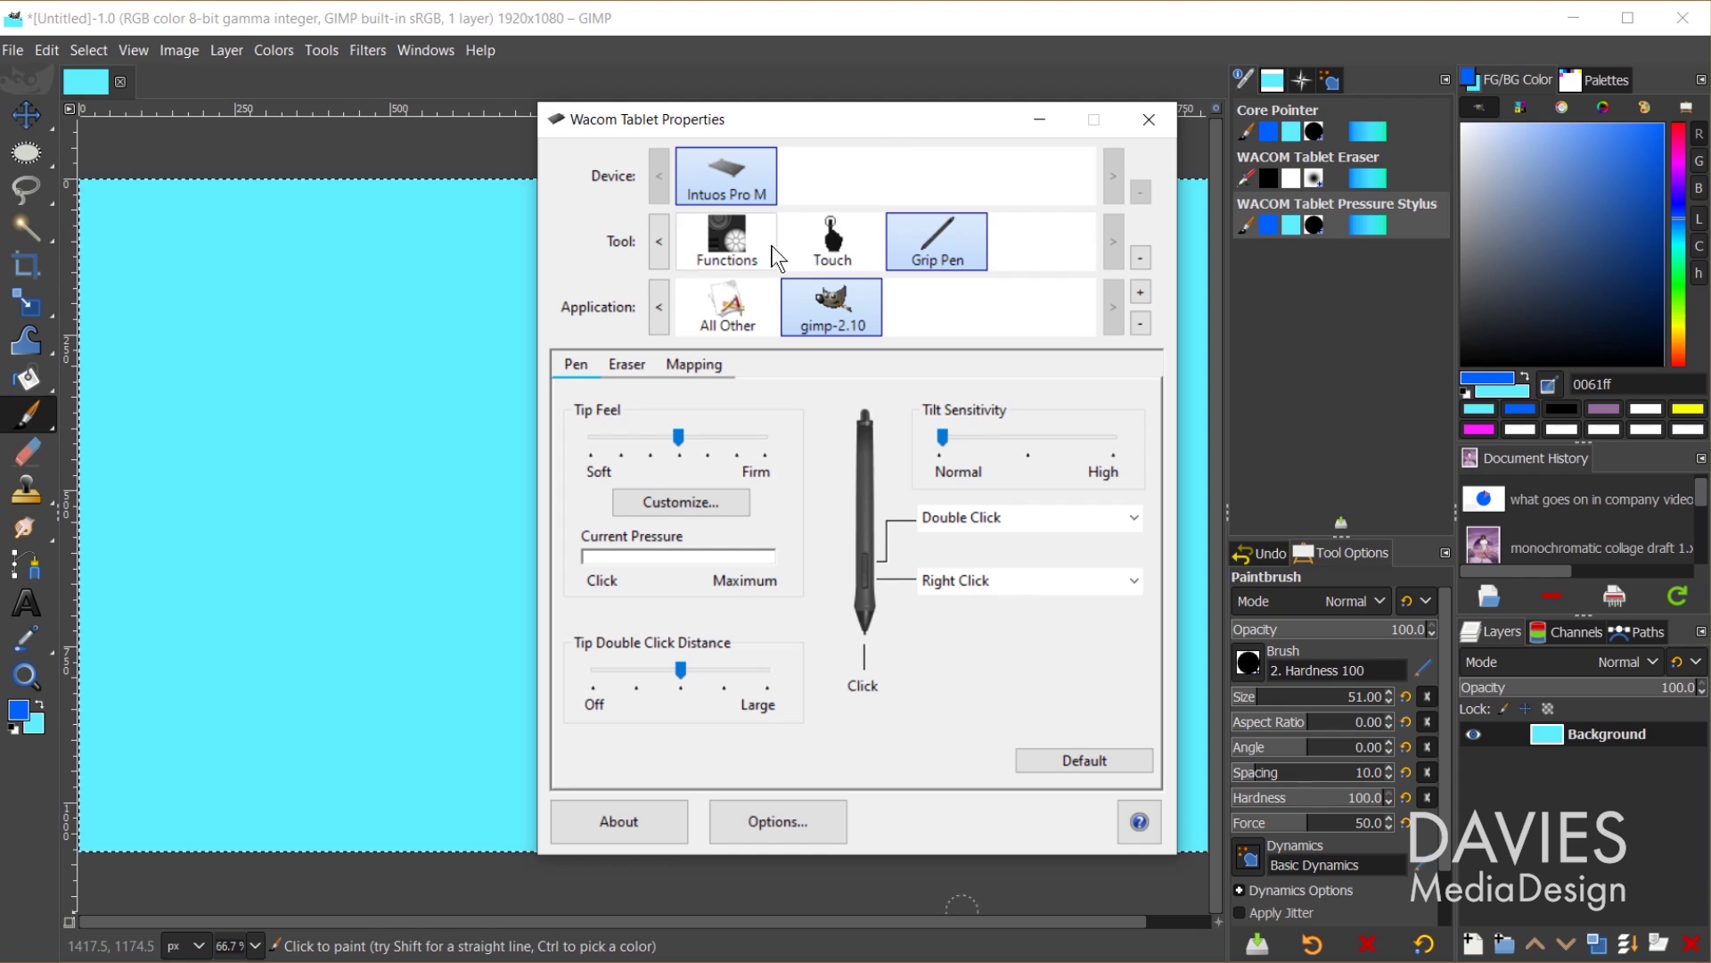
left_click(736, 241)
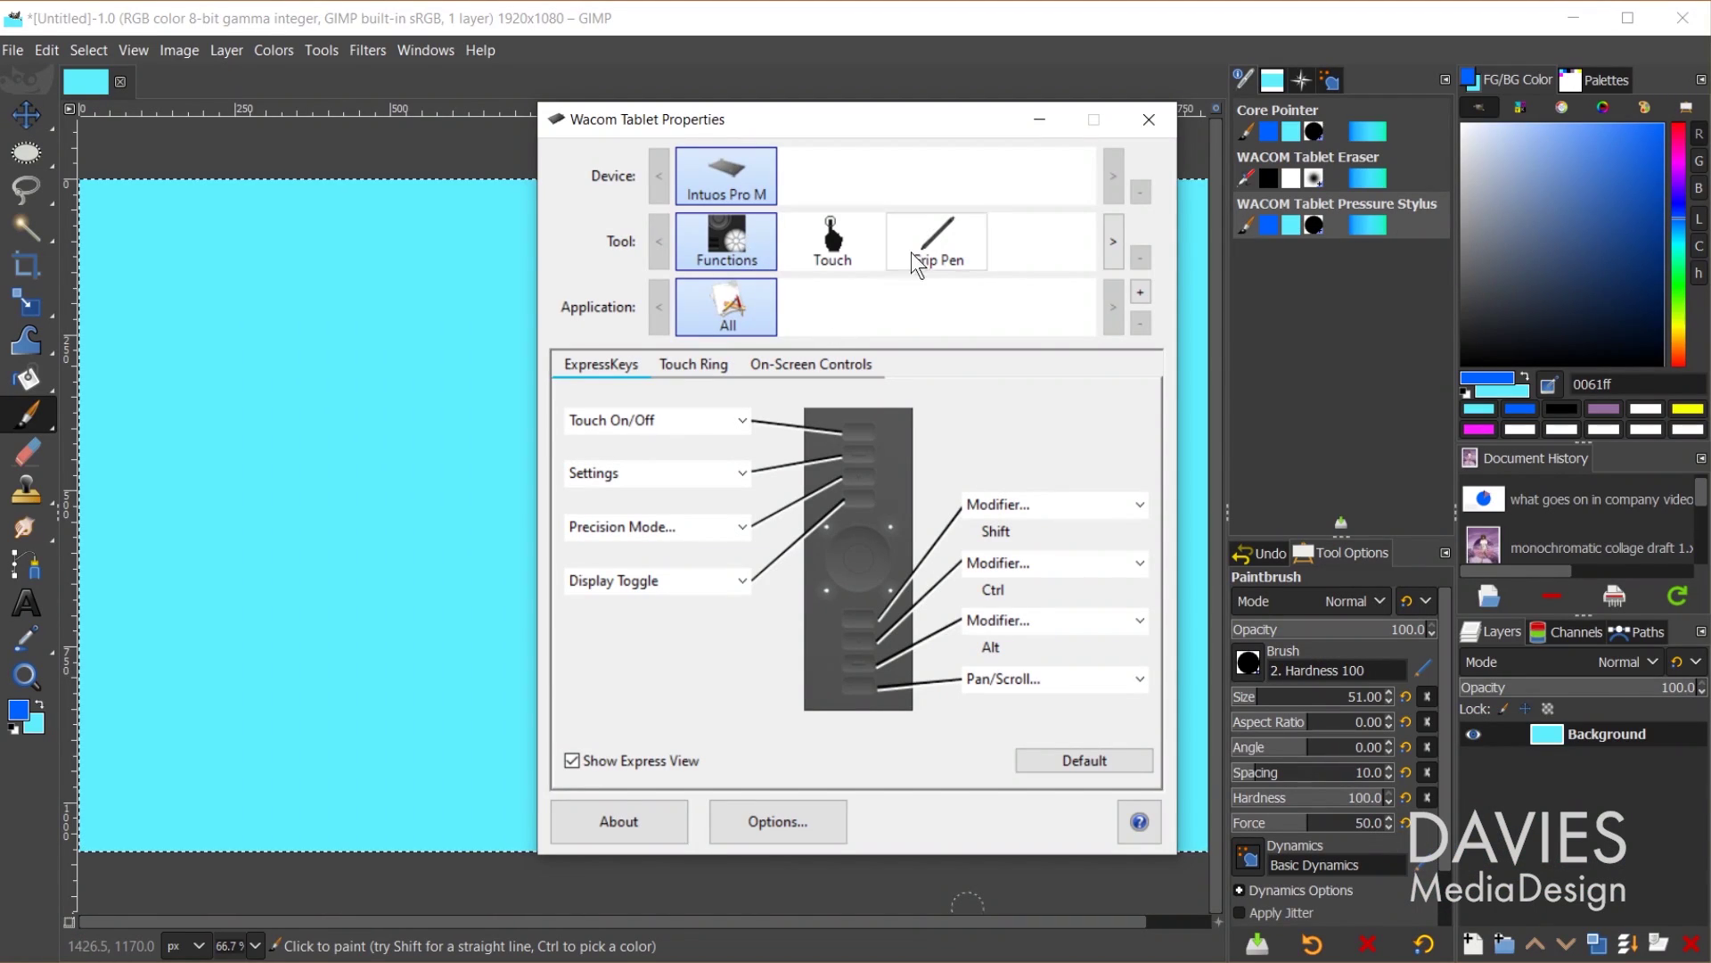
left_click(939, 244)
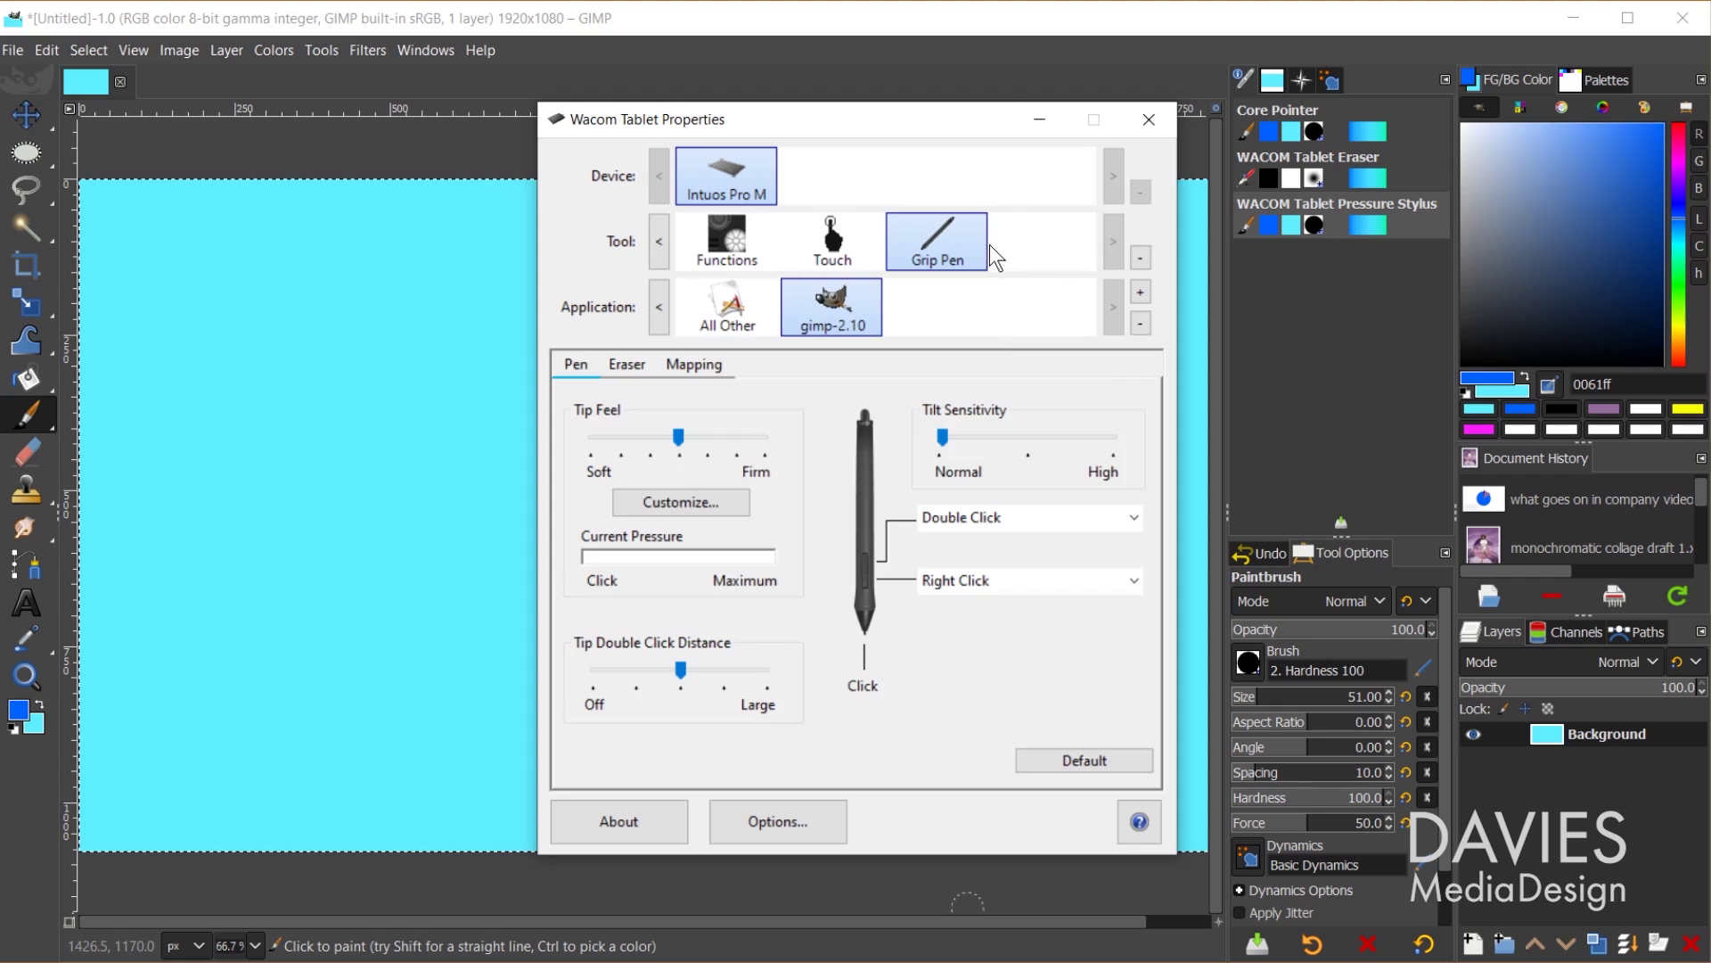
left_click(729, 233)
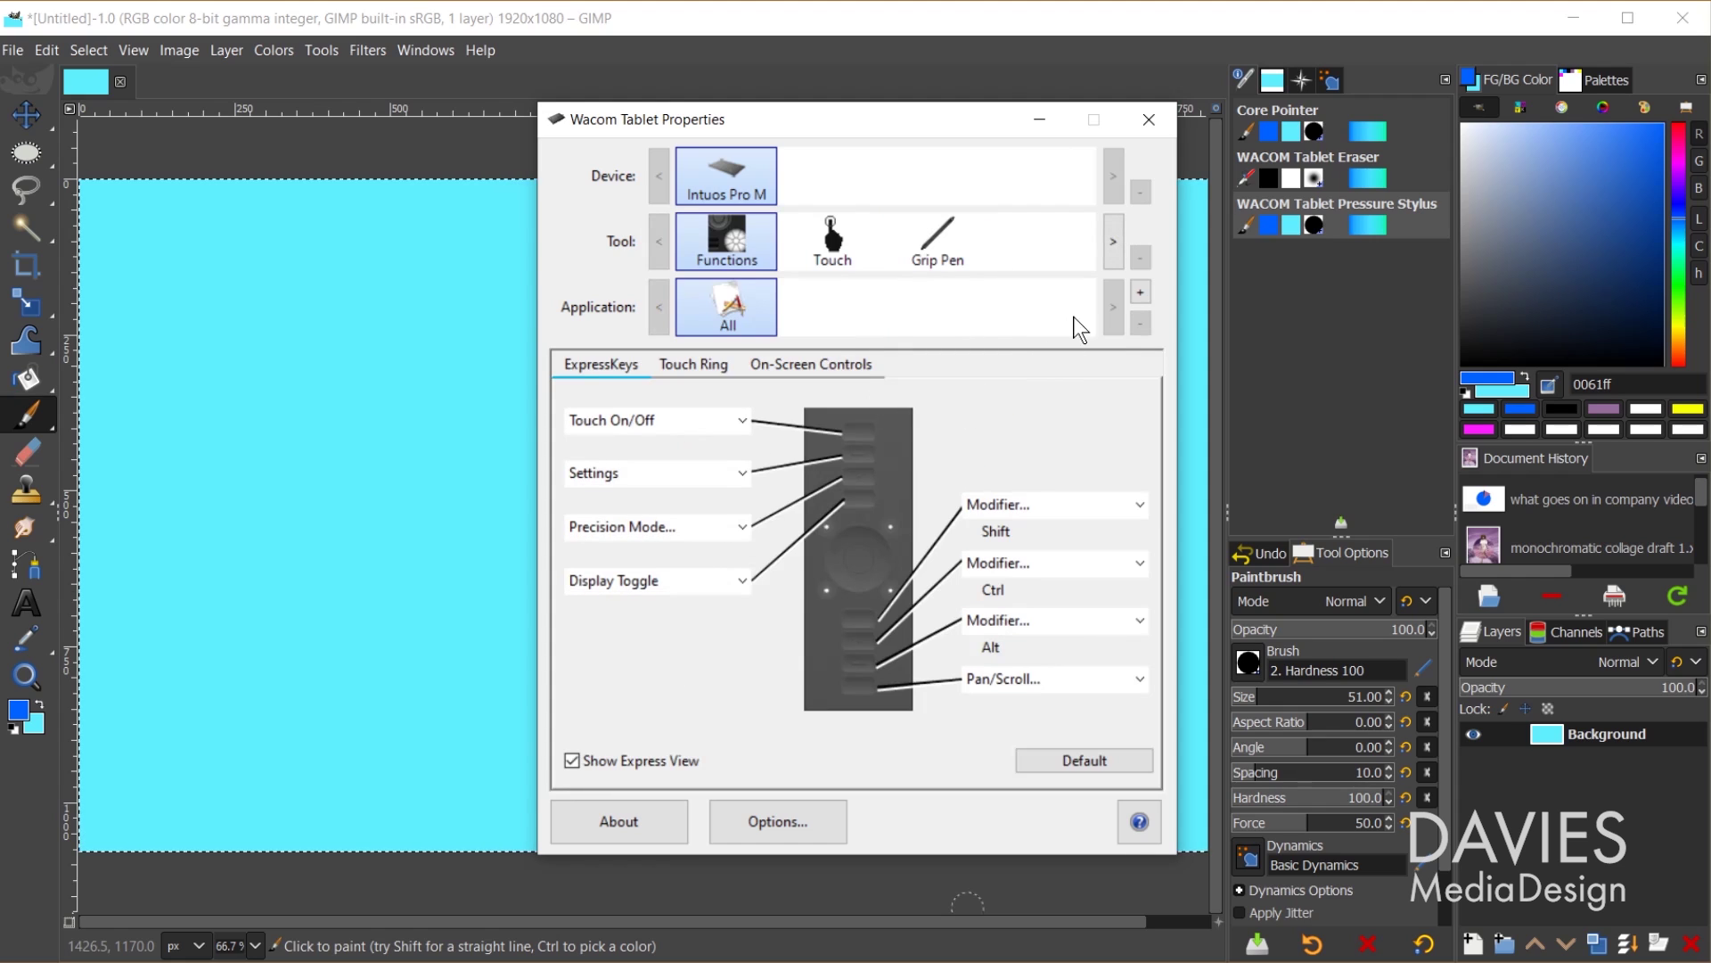
left_click(1141, 292)
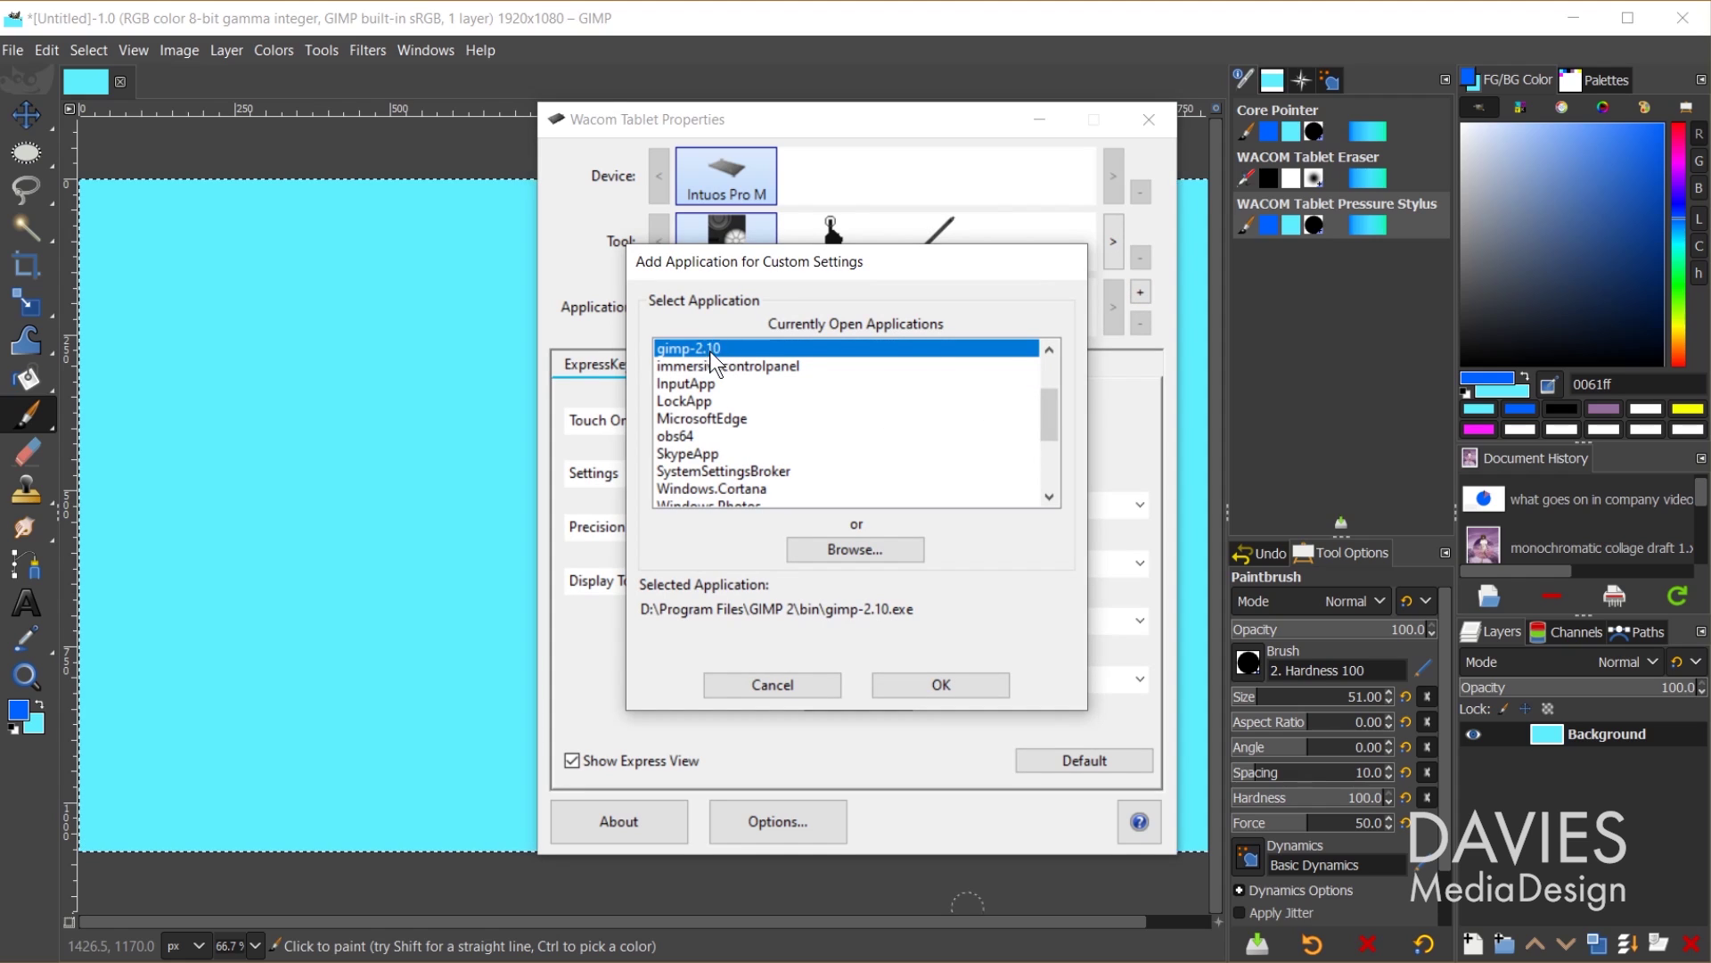
left_click(941, 683)
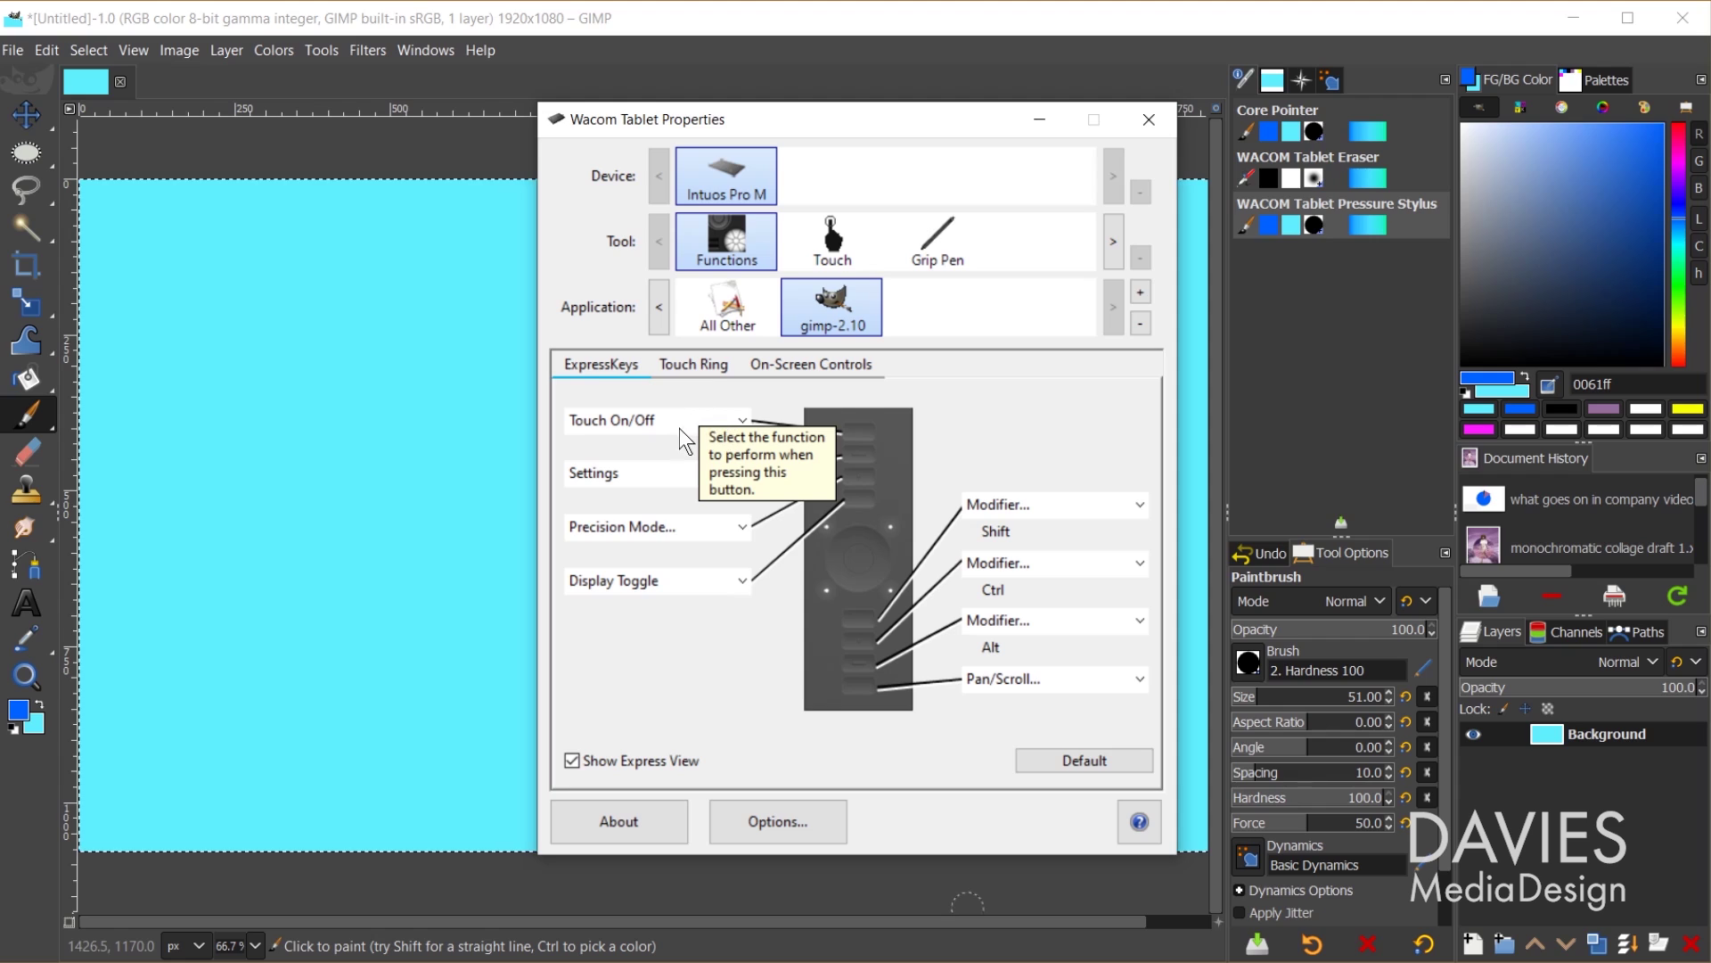
Assign the App shortcuts on-screen control to the first ExpressKey for gimp-2.10 and minimize the tablet properties.
left_click(677, 424)
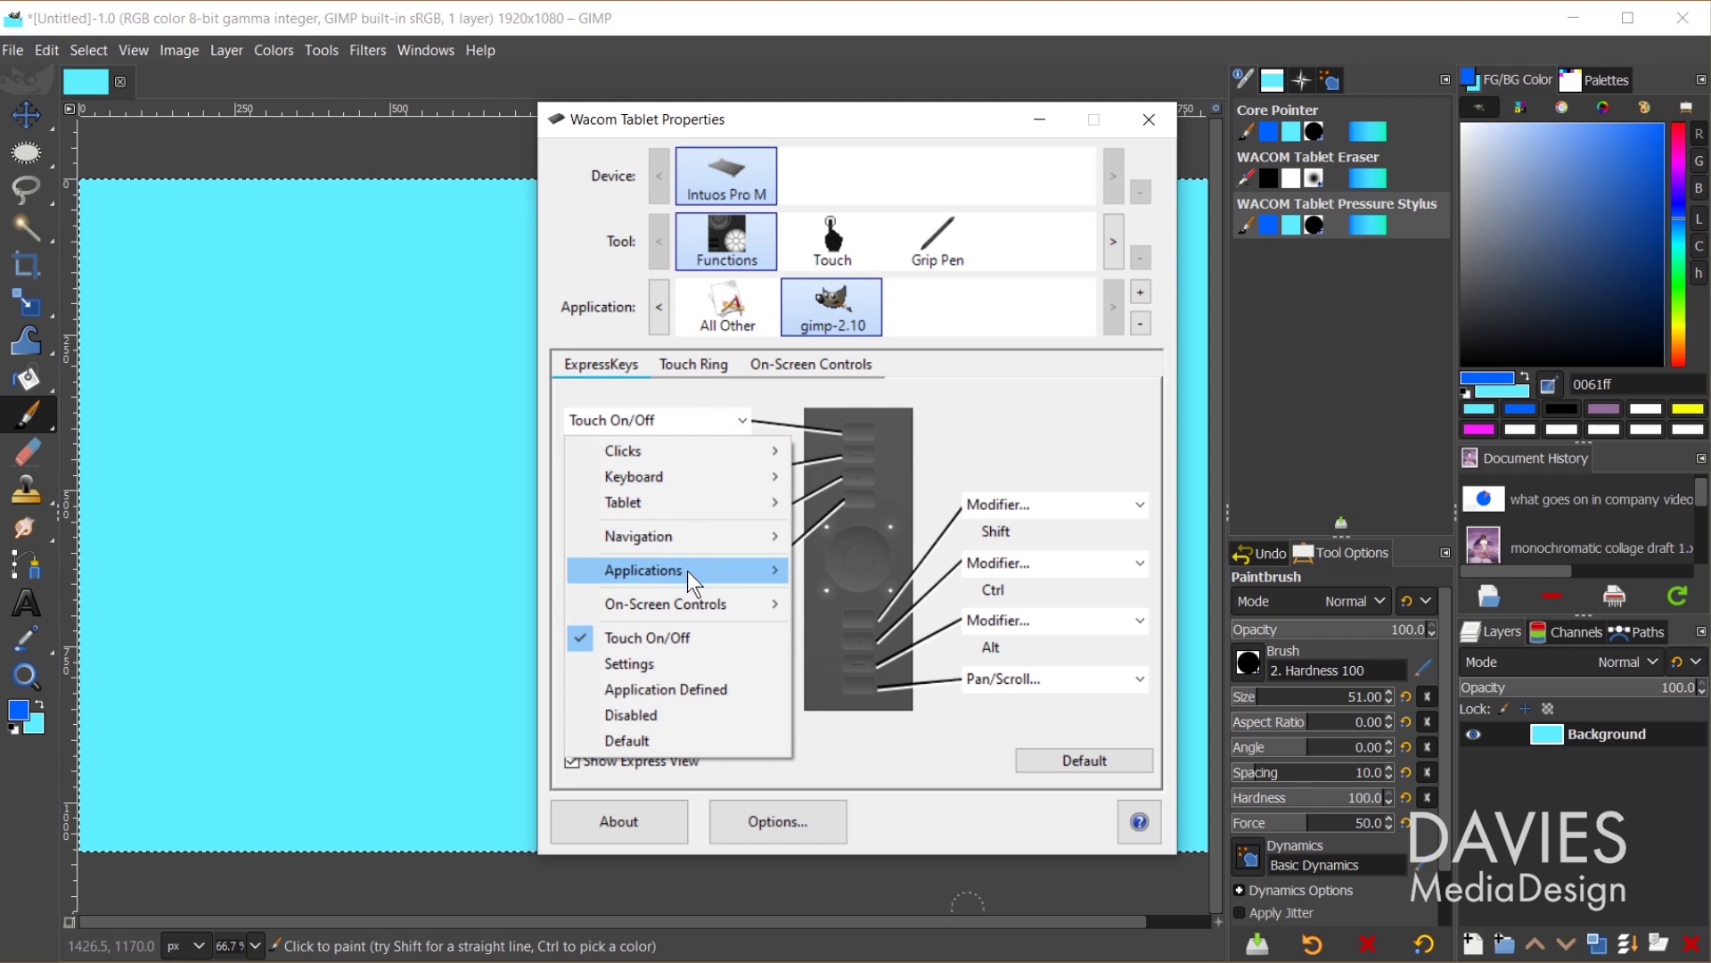
mouse_move(698, 607)
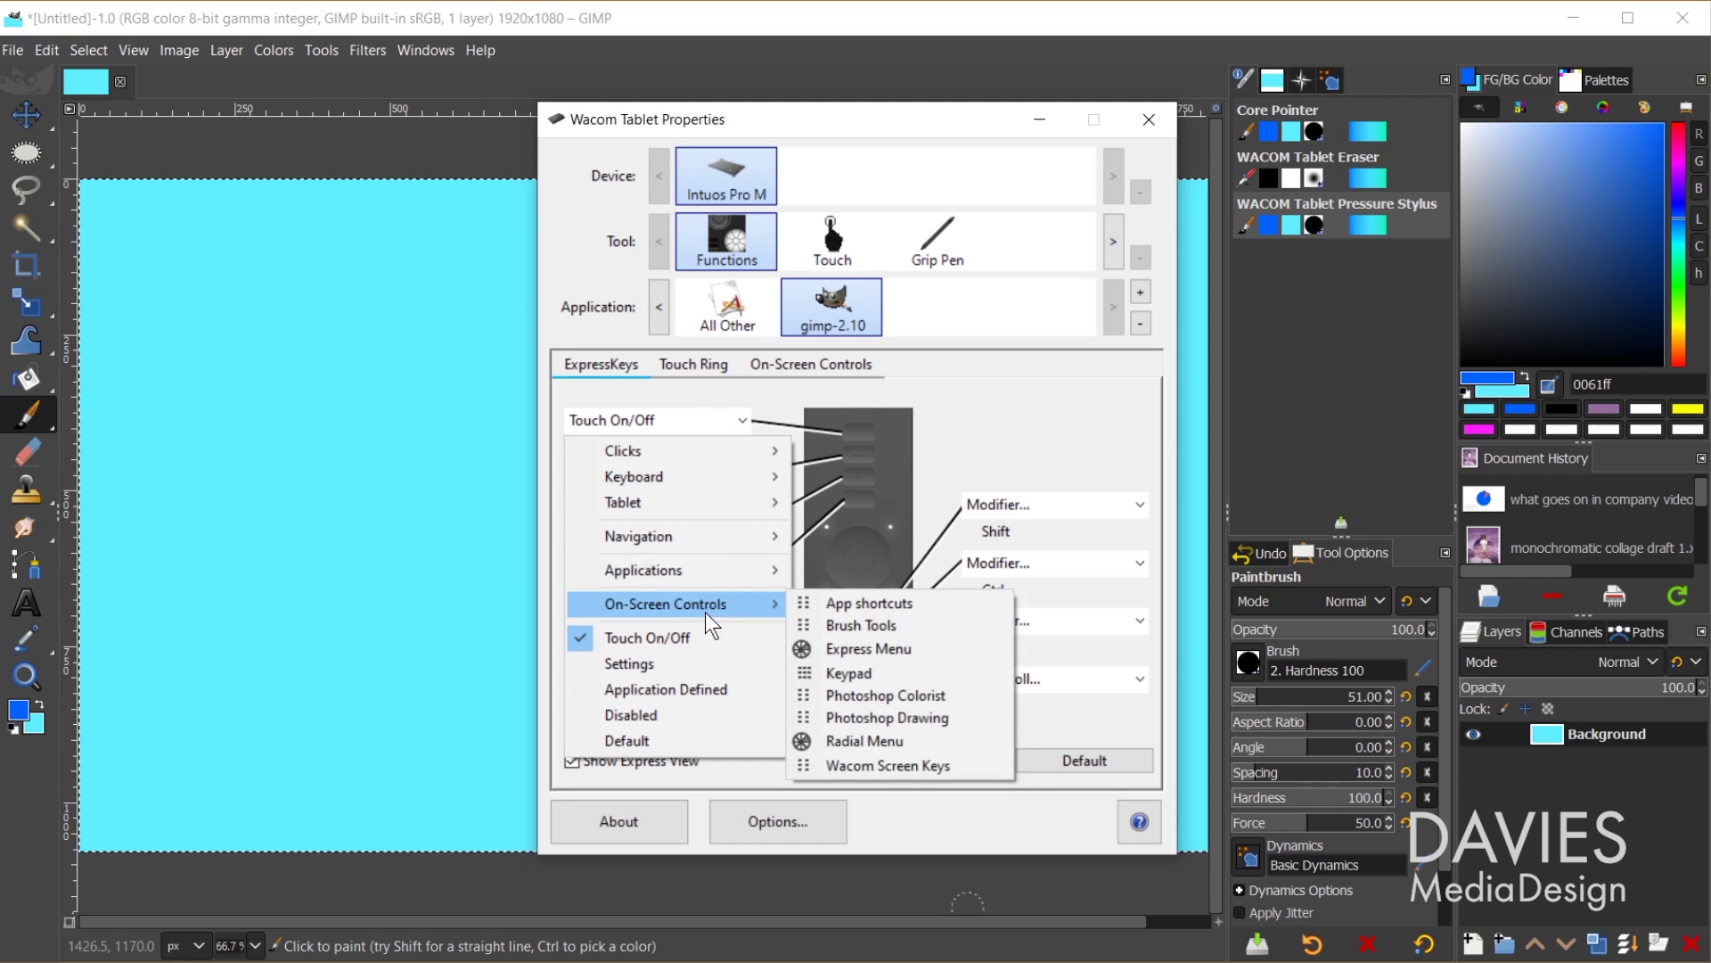
left_click(872, 599)
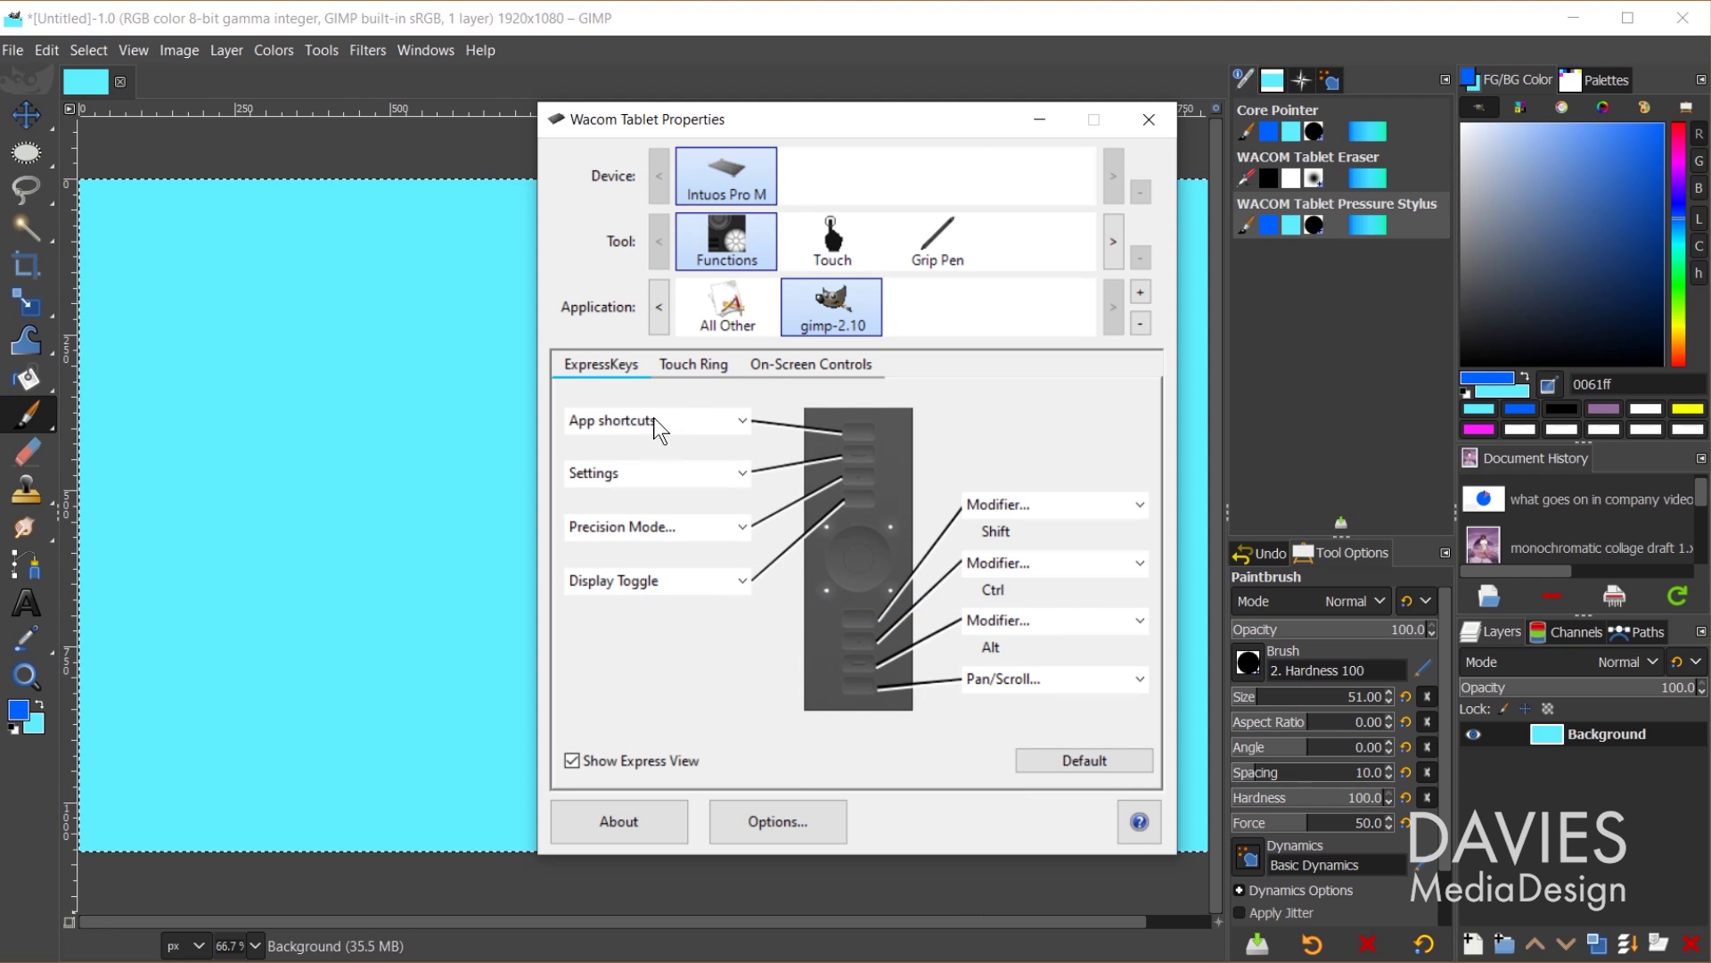
left_click(1040, 120)
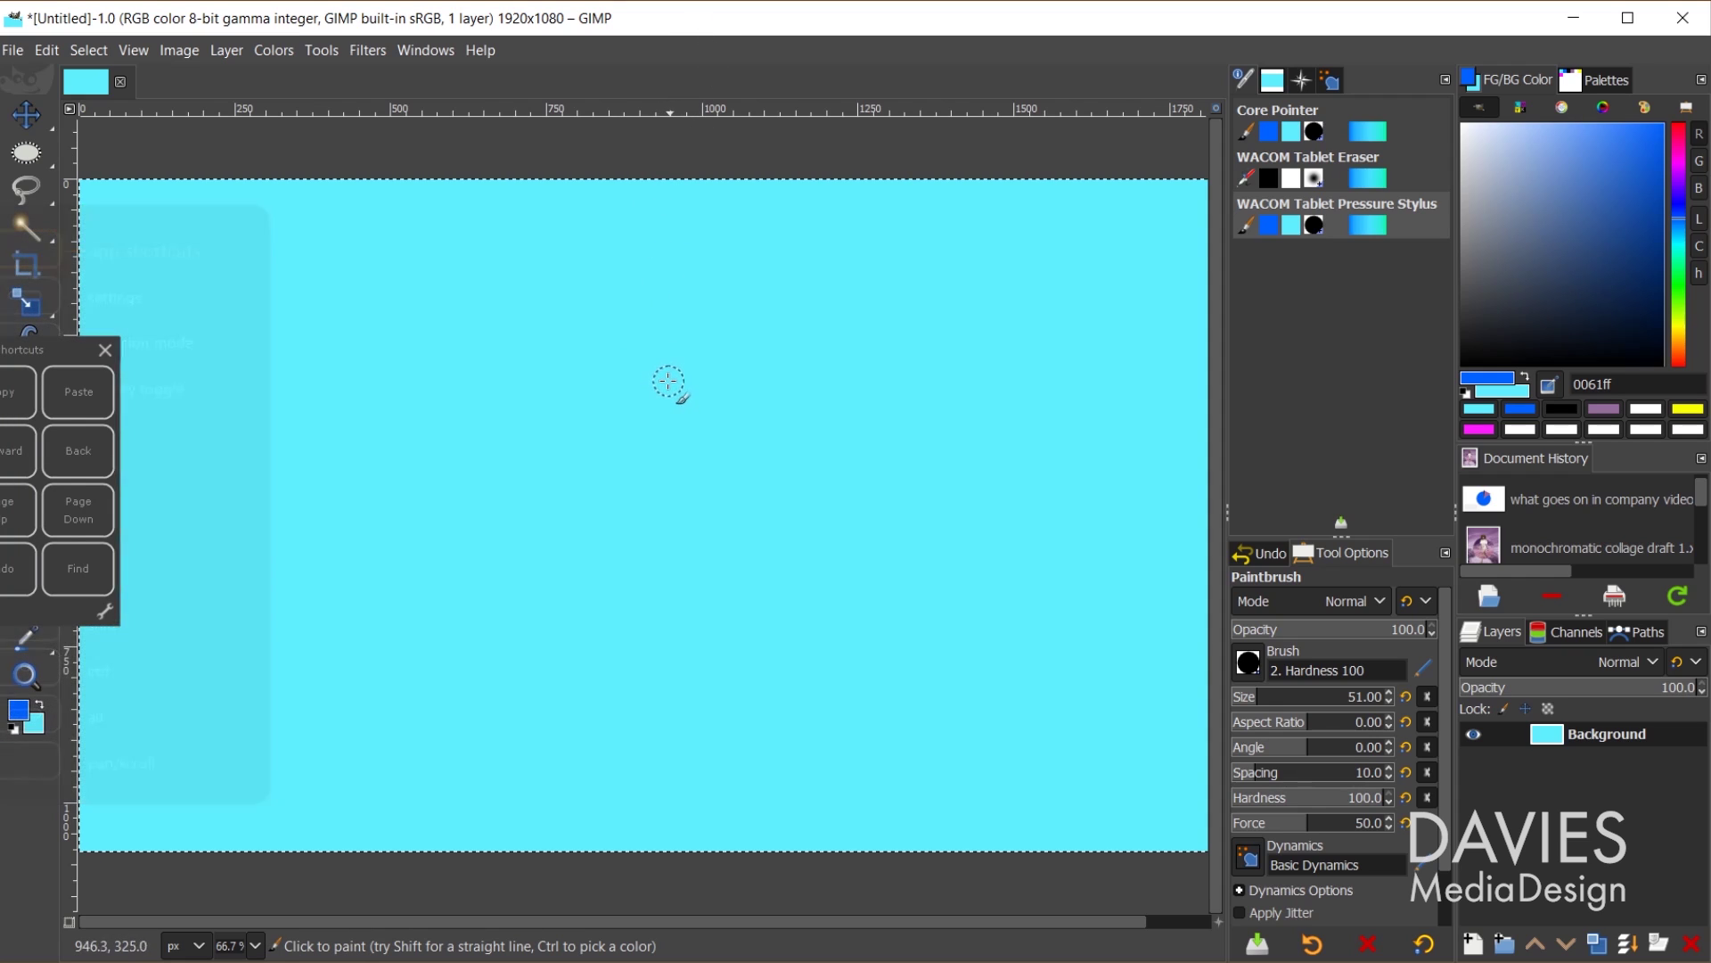
Move the App shortcuts panel over the canvas, test its Copy and Paste controls, and delete the pasted floating selection.
left_click_drag(25, 353, 190, 279)
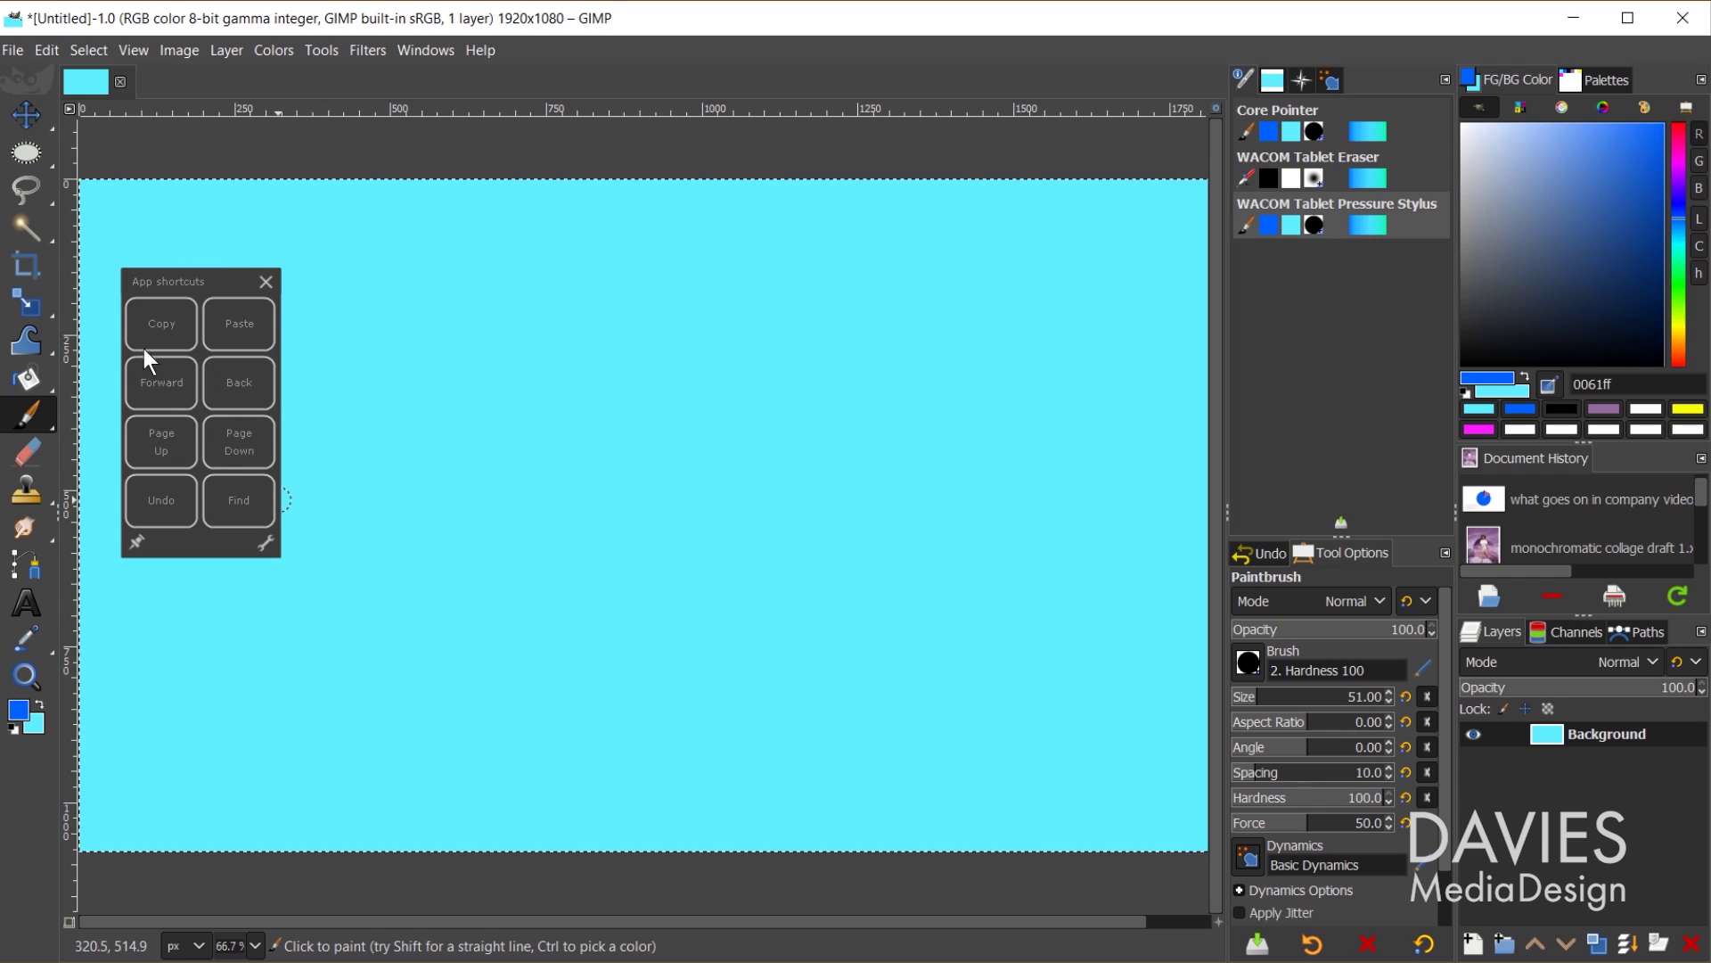
left_click(168, 323)
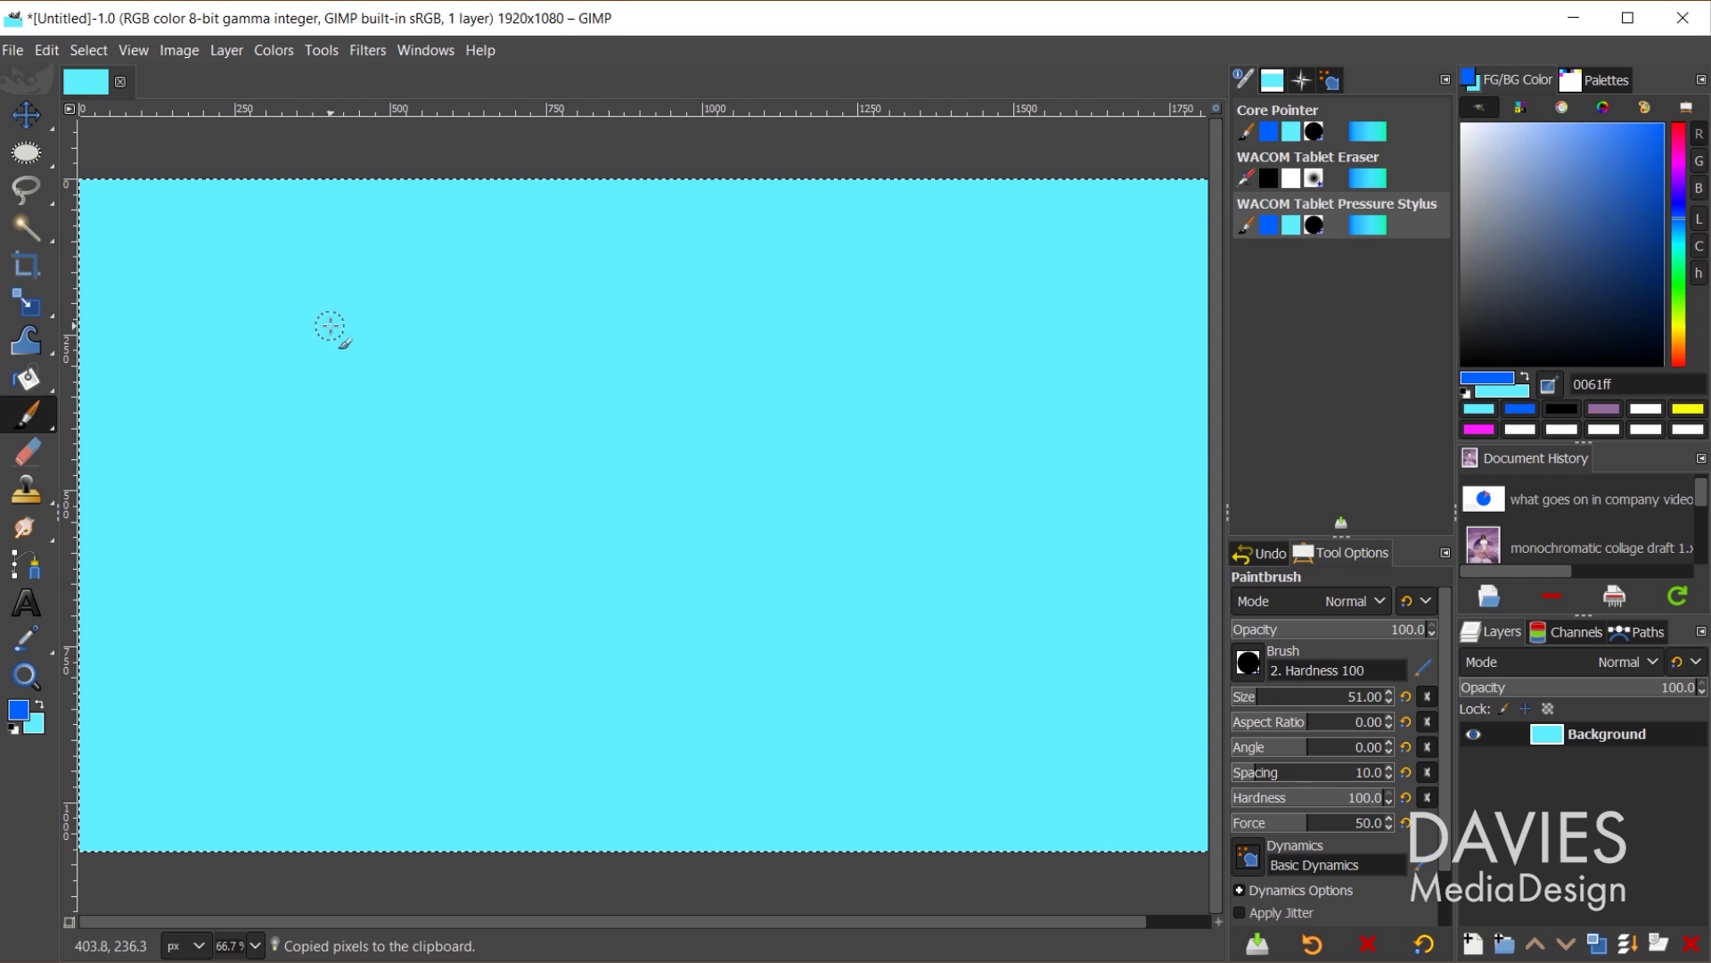
key("F1")
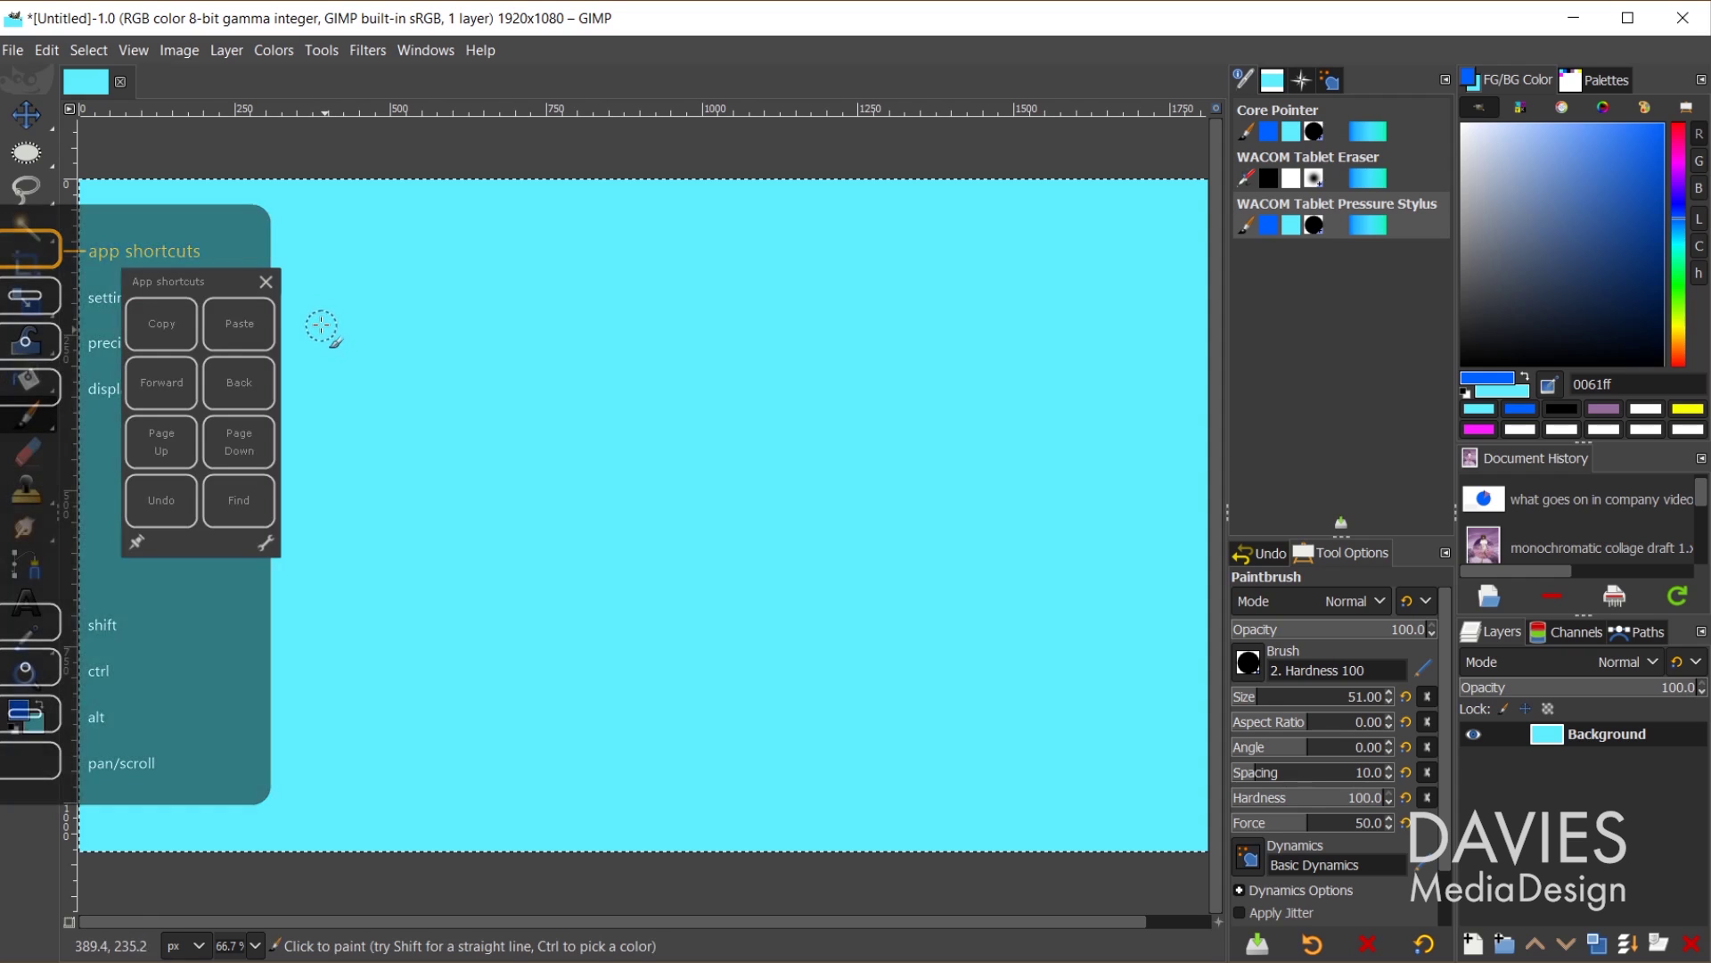
left_click(239, 325)
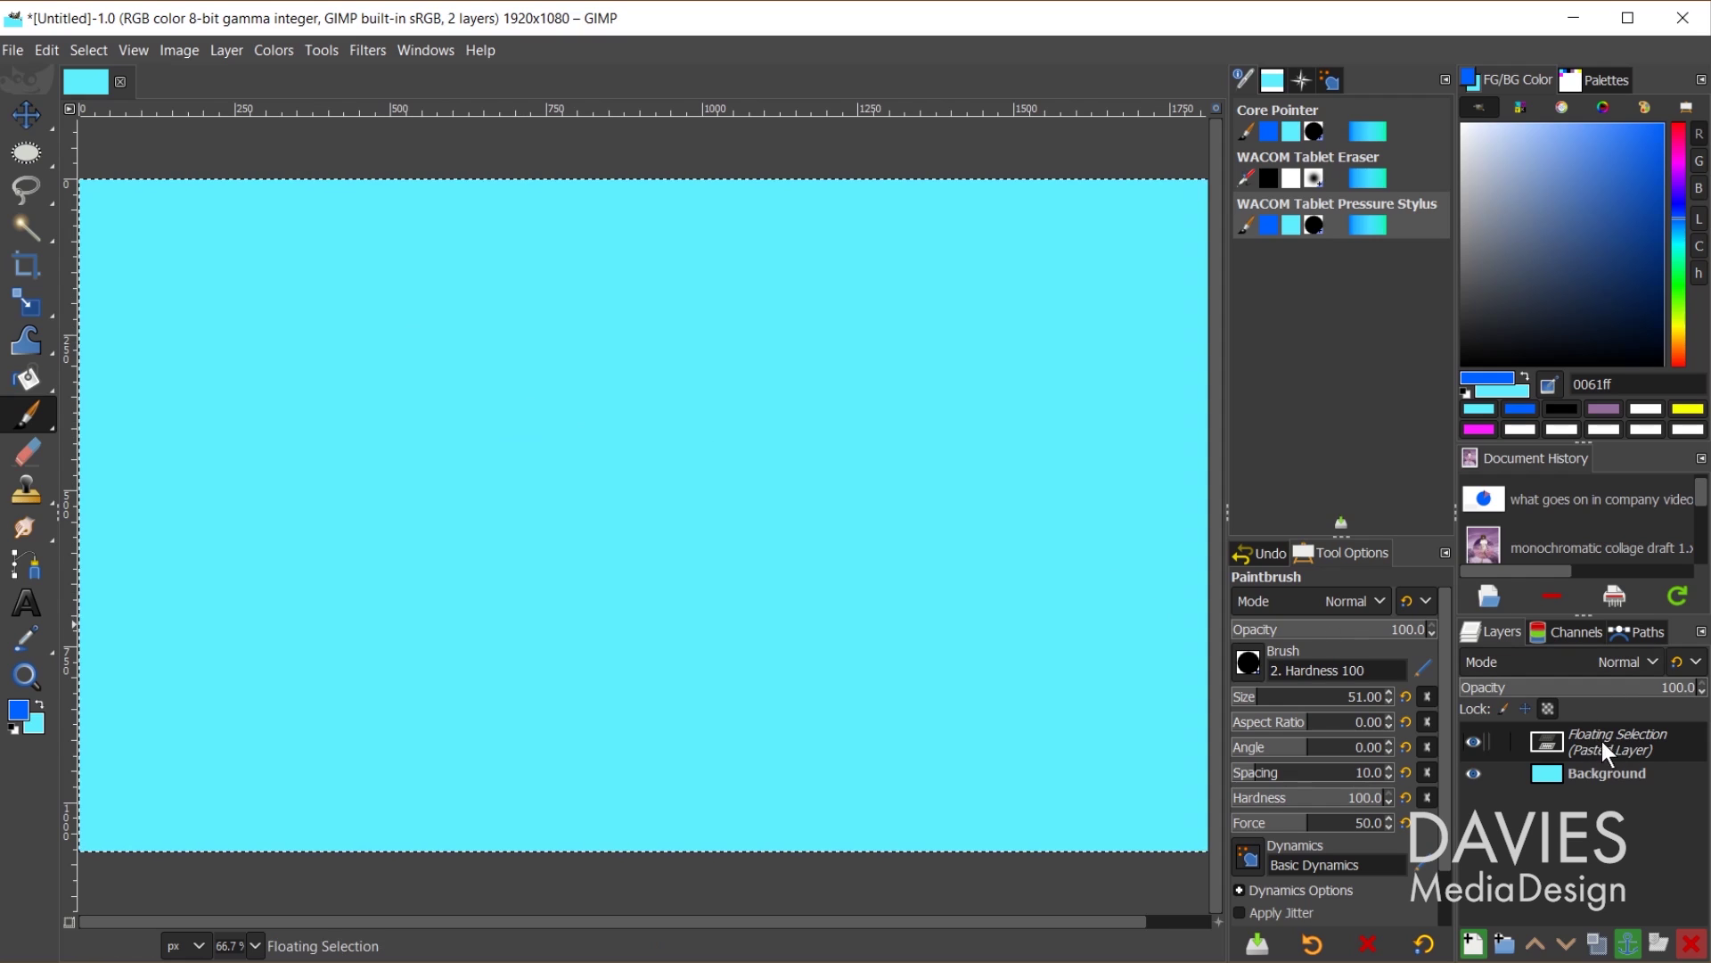
left_click(1688, 941)
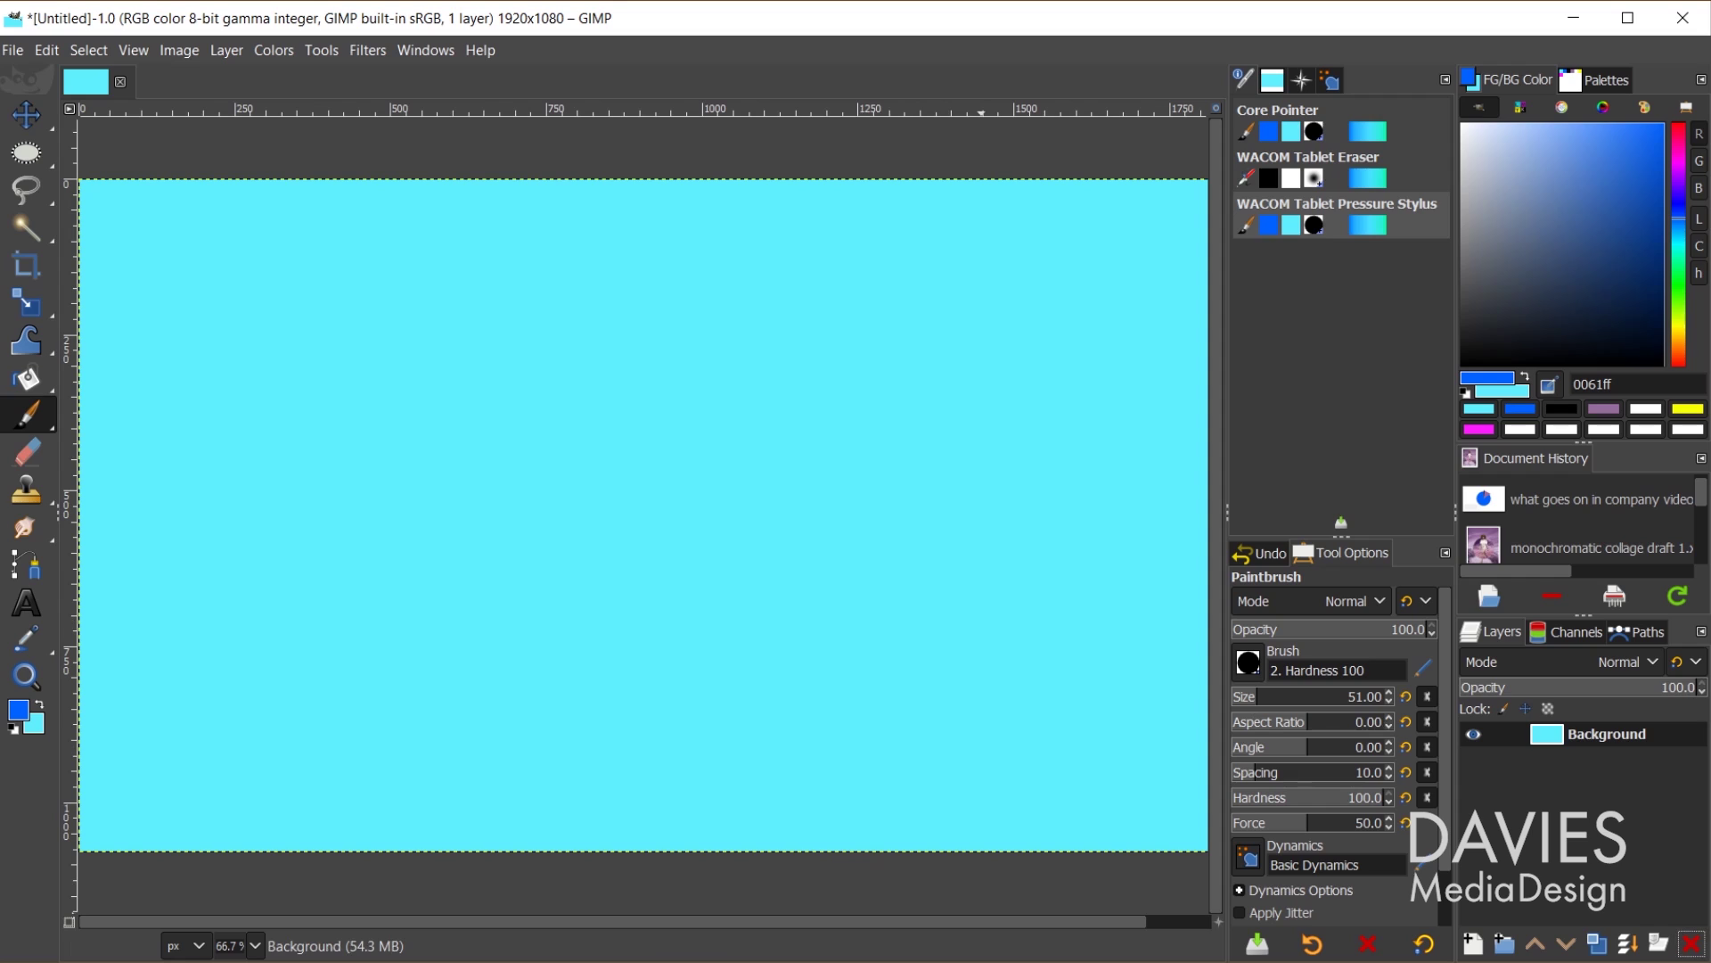
In Wacom Tablet Properties, rename the App shortcuts panel GIMP Shortcuts, enlarge it to the fifth size mark and enable Display at Cursor.
key("alt+Tab")
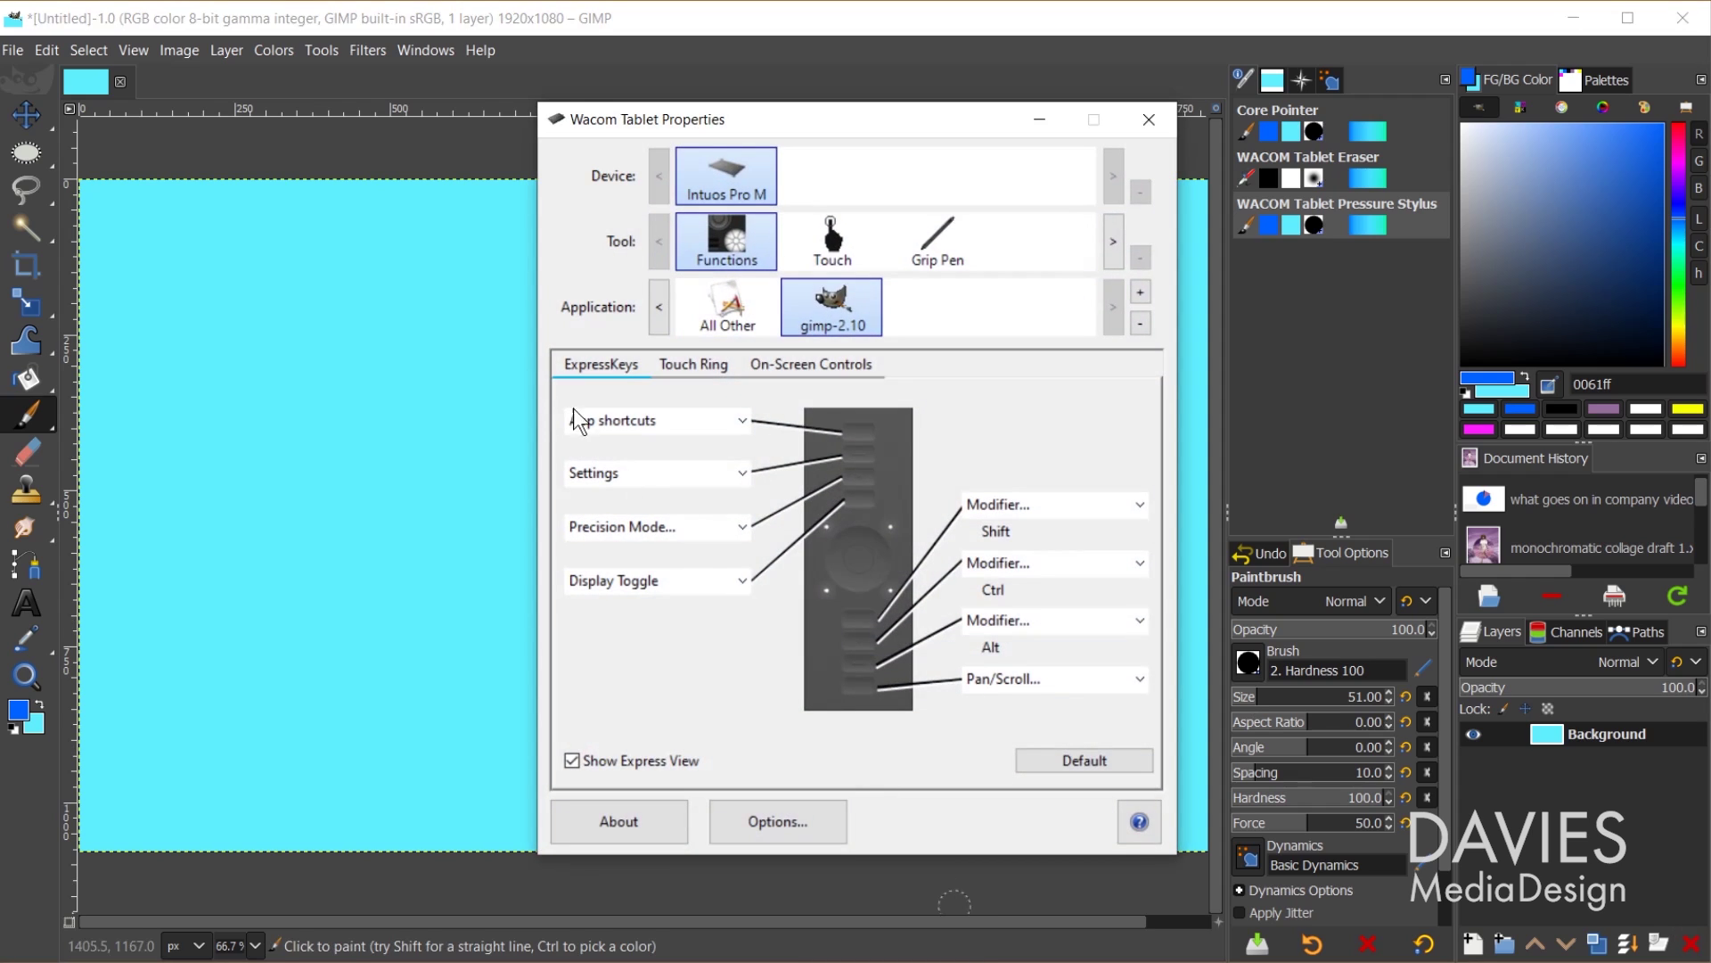
left_click(813, 367)
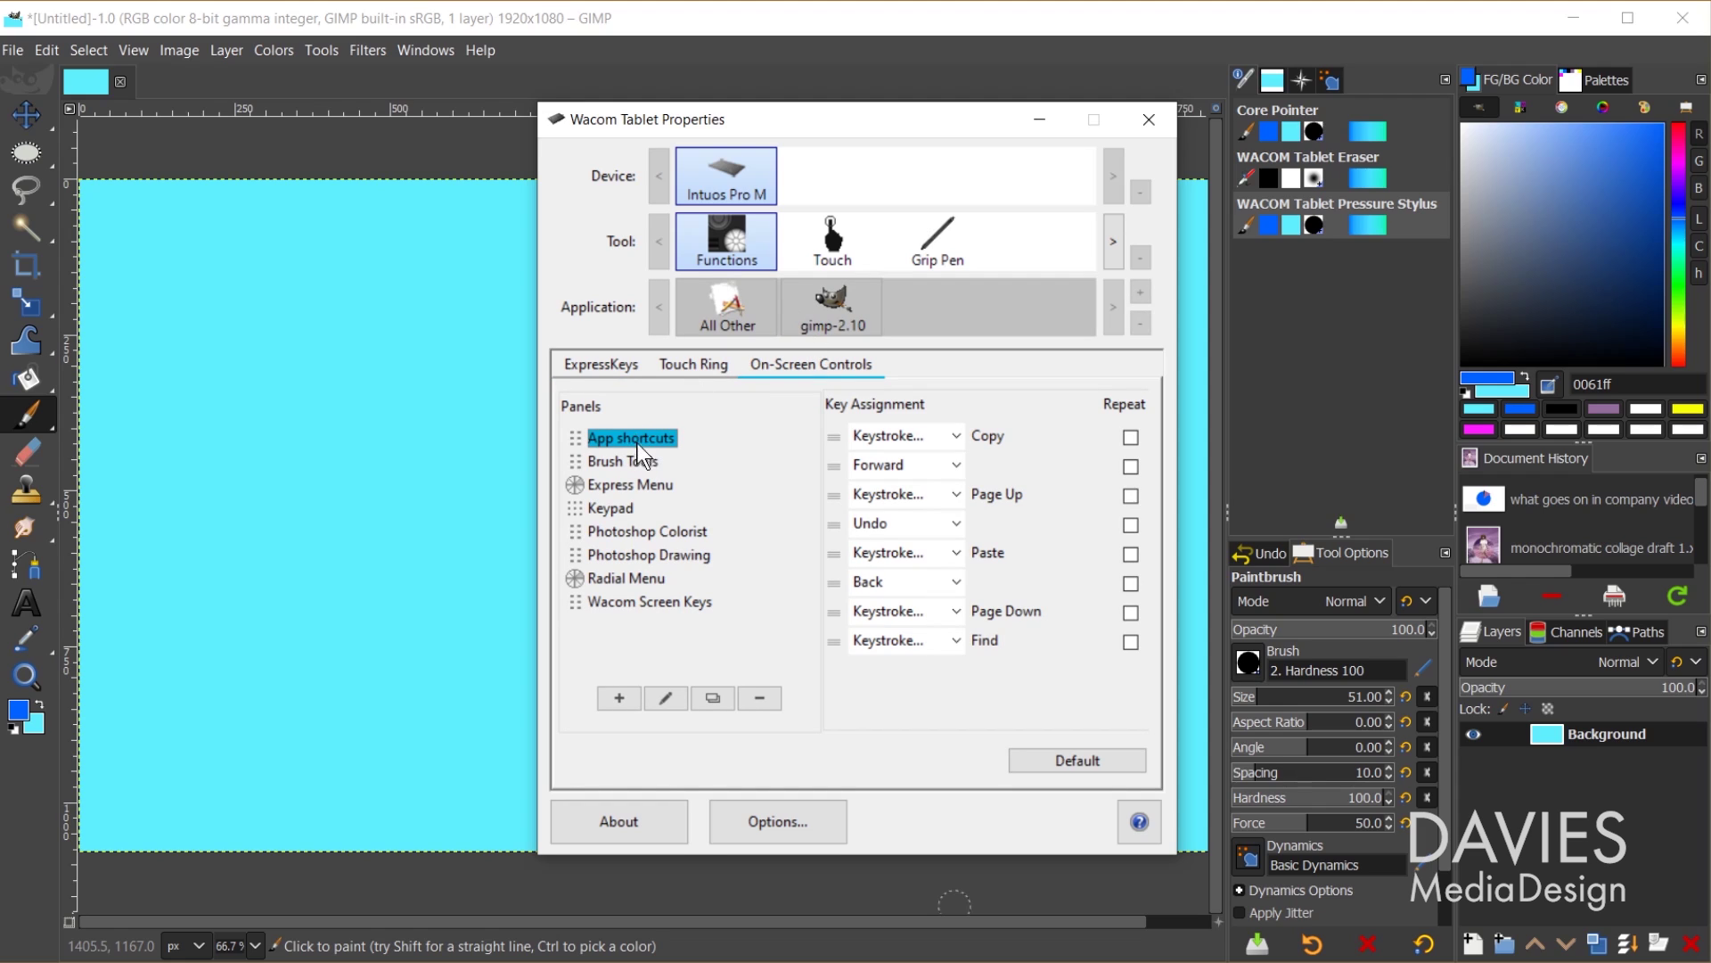
left_click(667, 697)
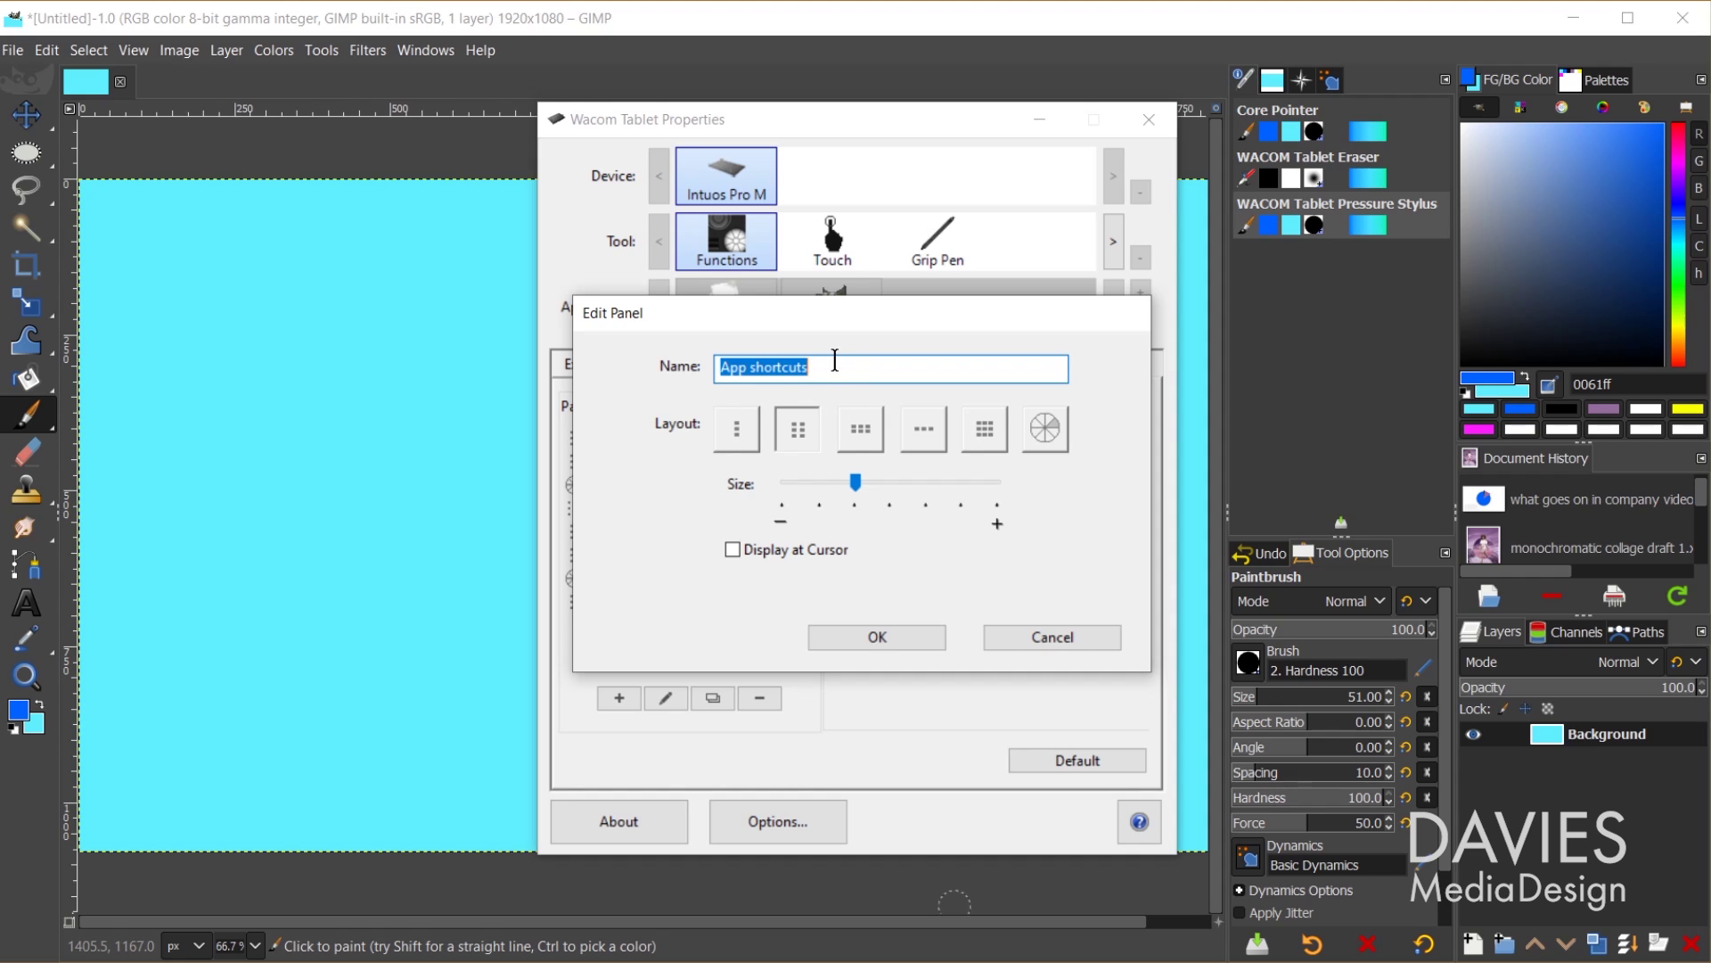
type("GIMP Shortr")
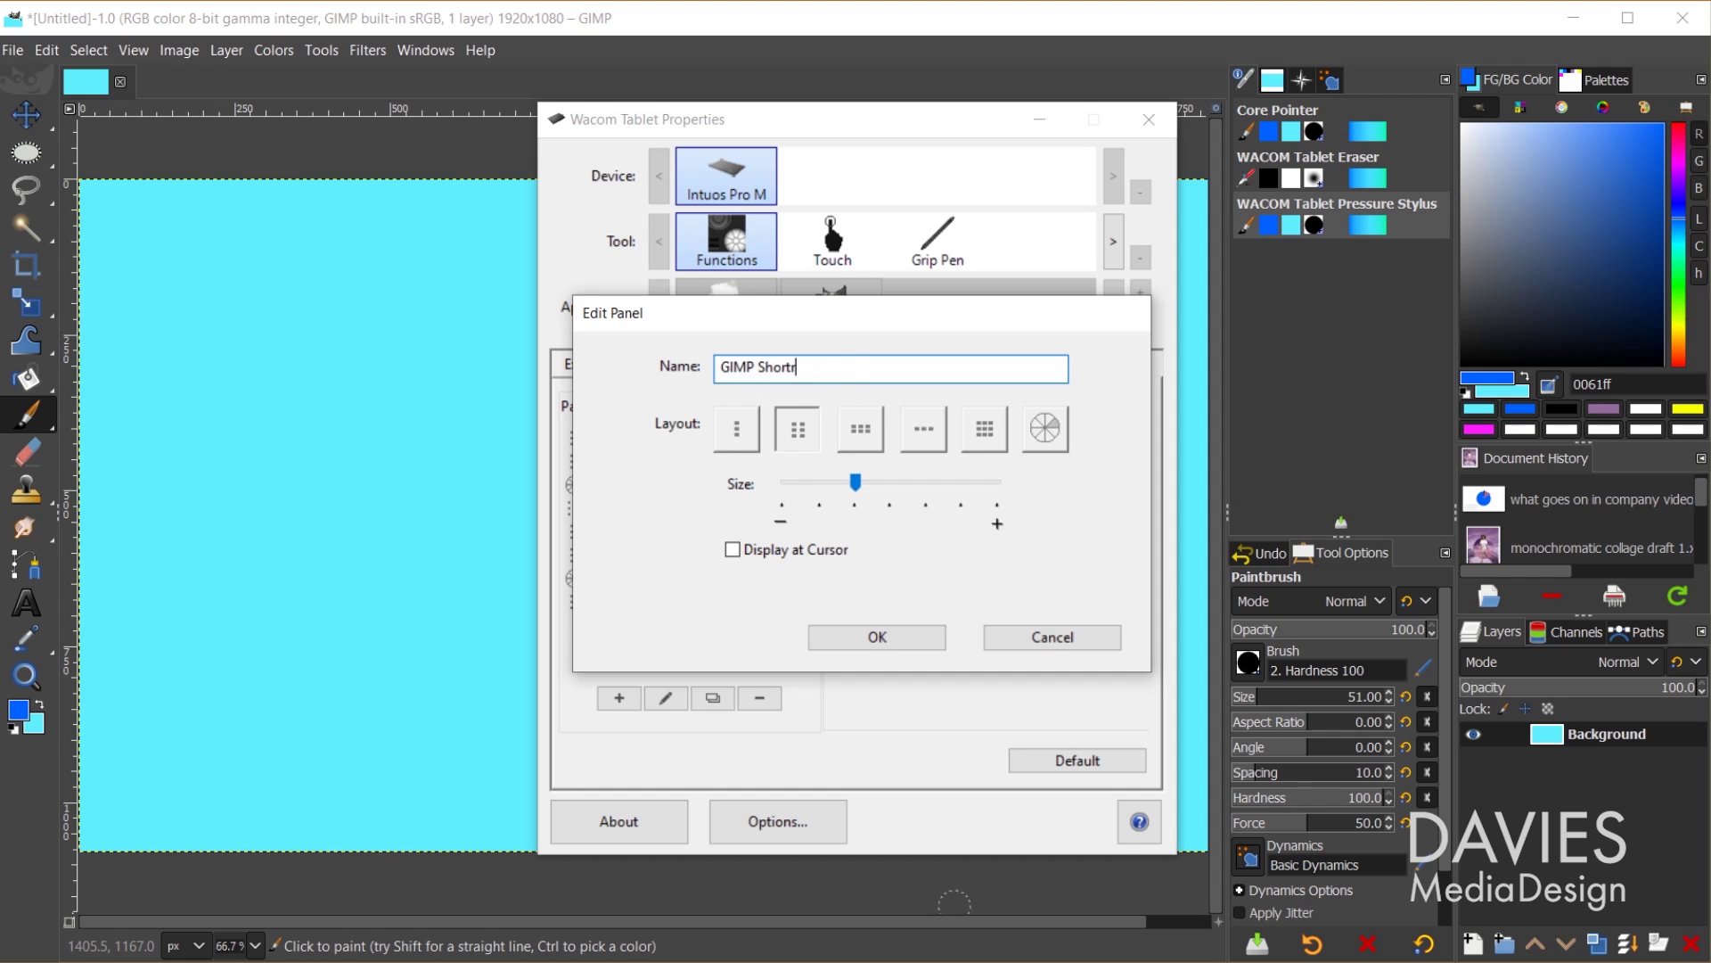
key("BackSpace")
type("cuts")
left_click_drag(856, 482, 890, 482)
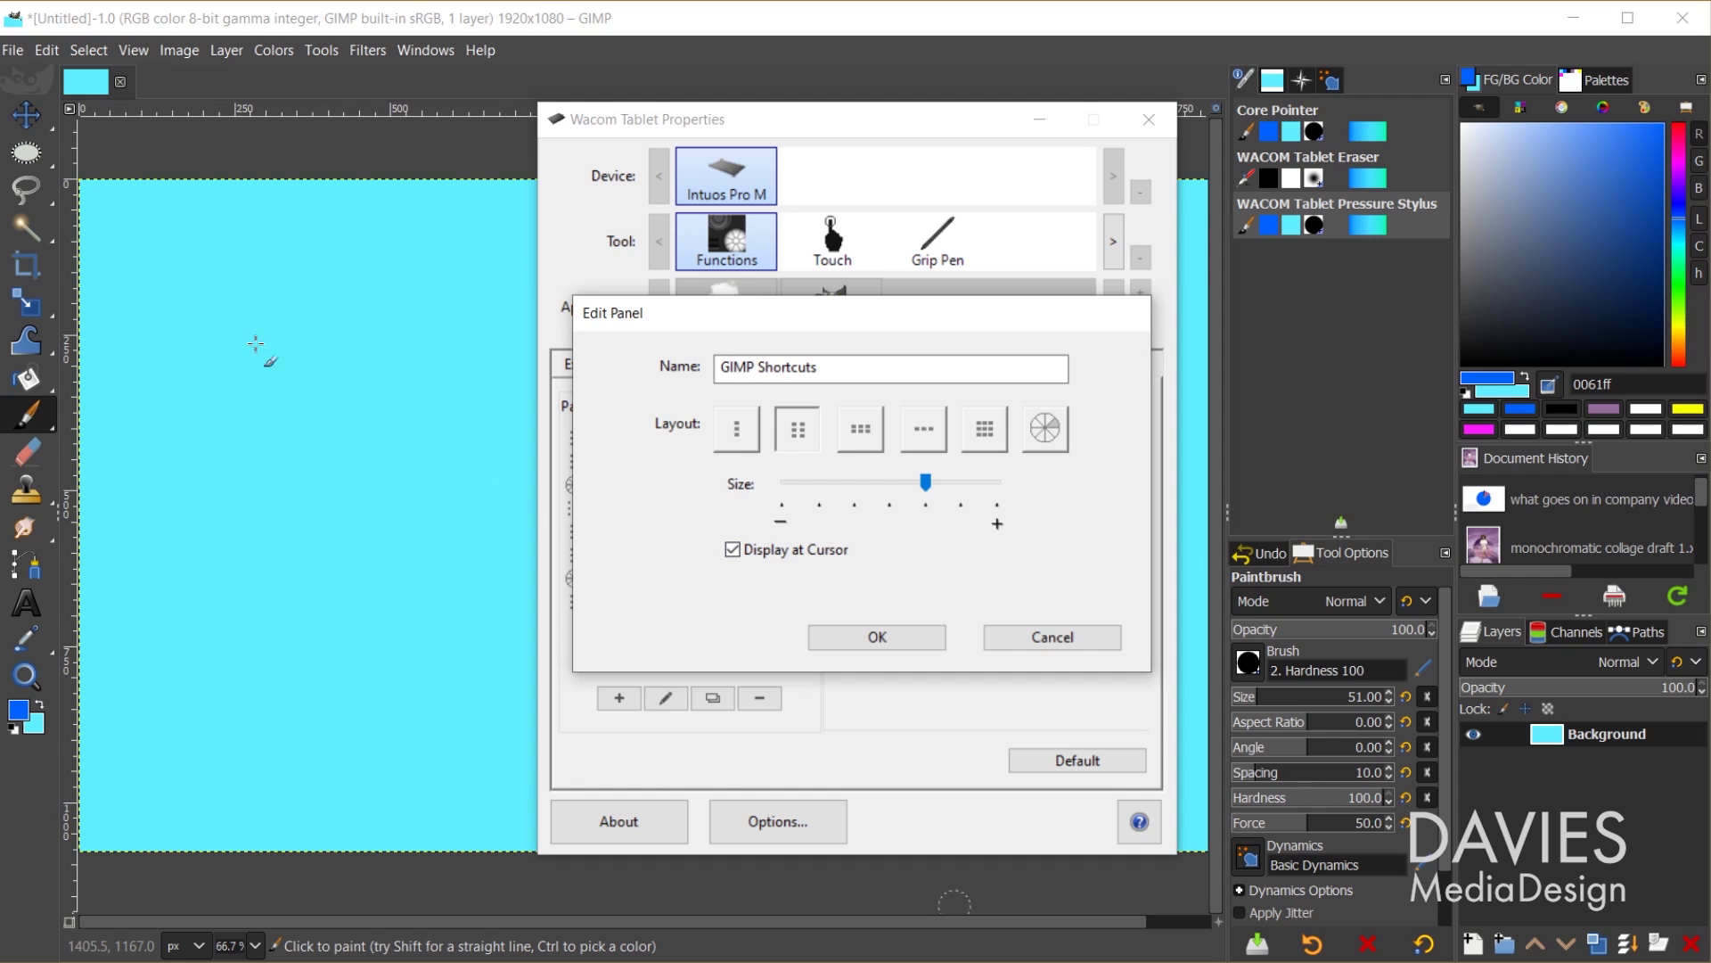
left_click(895, 642)
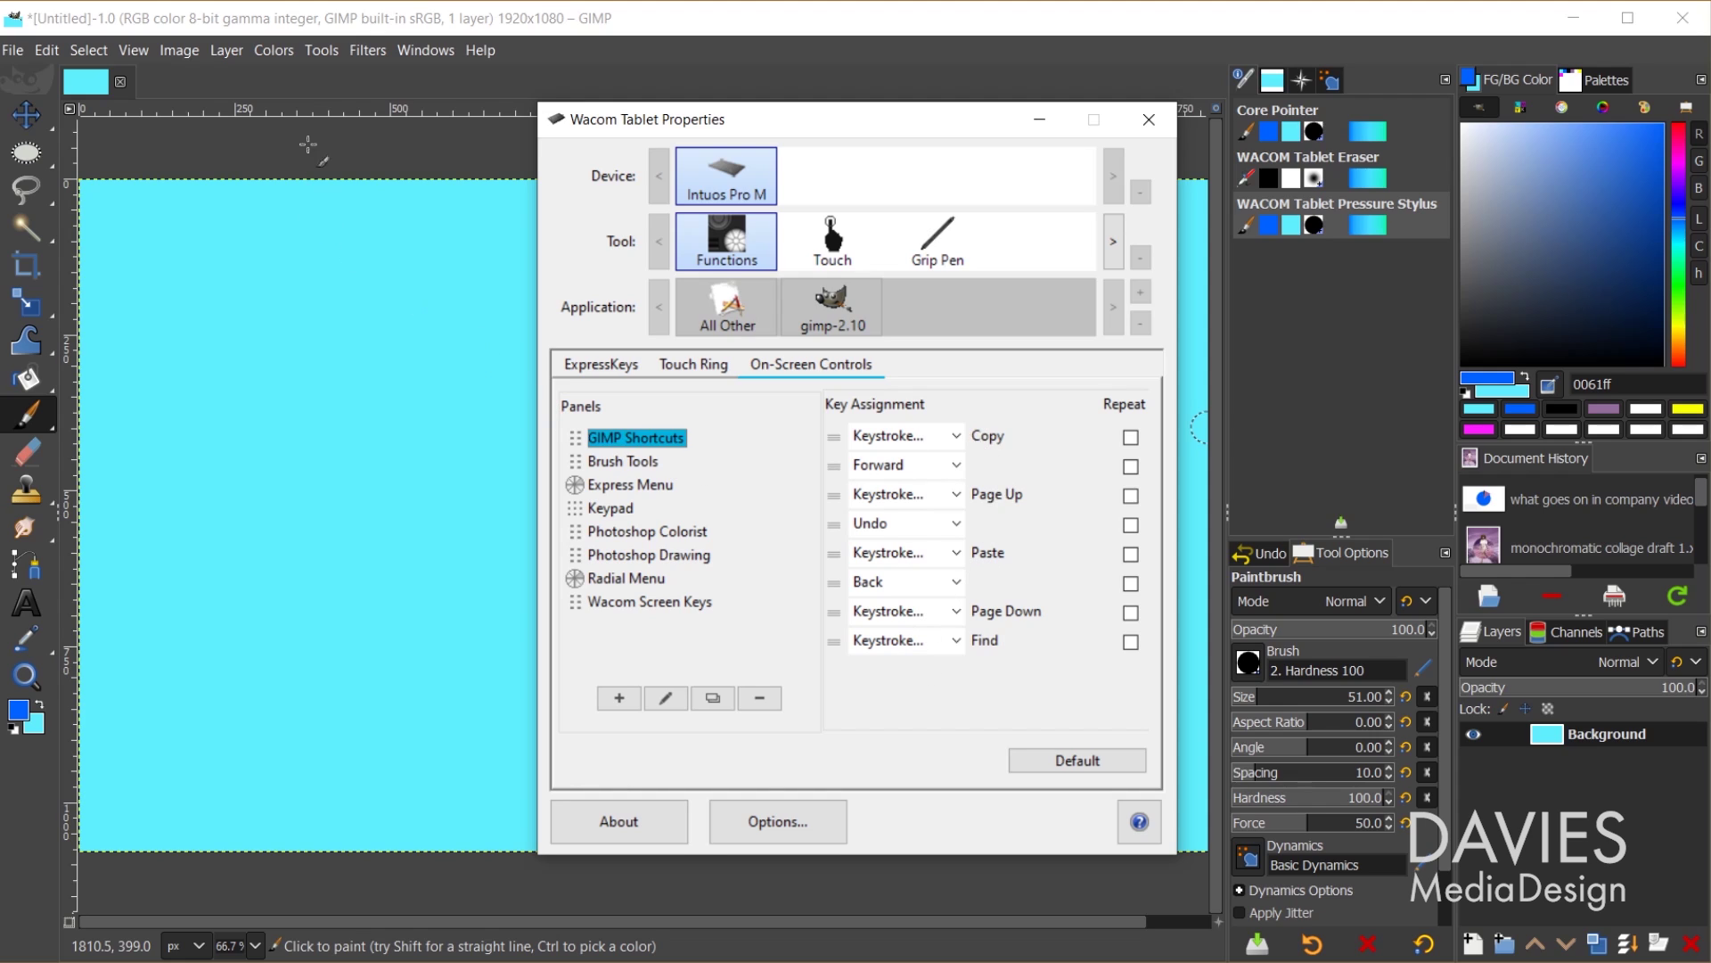
Switch to GIMP, check the GIMP Shortcuts panel at the cursor, close it and return to Wacom Tablet Properties.
left_click(362, 23)
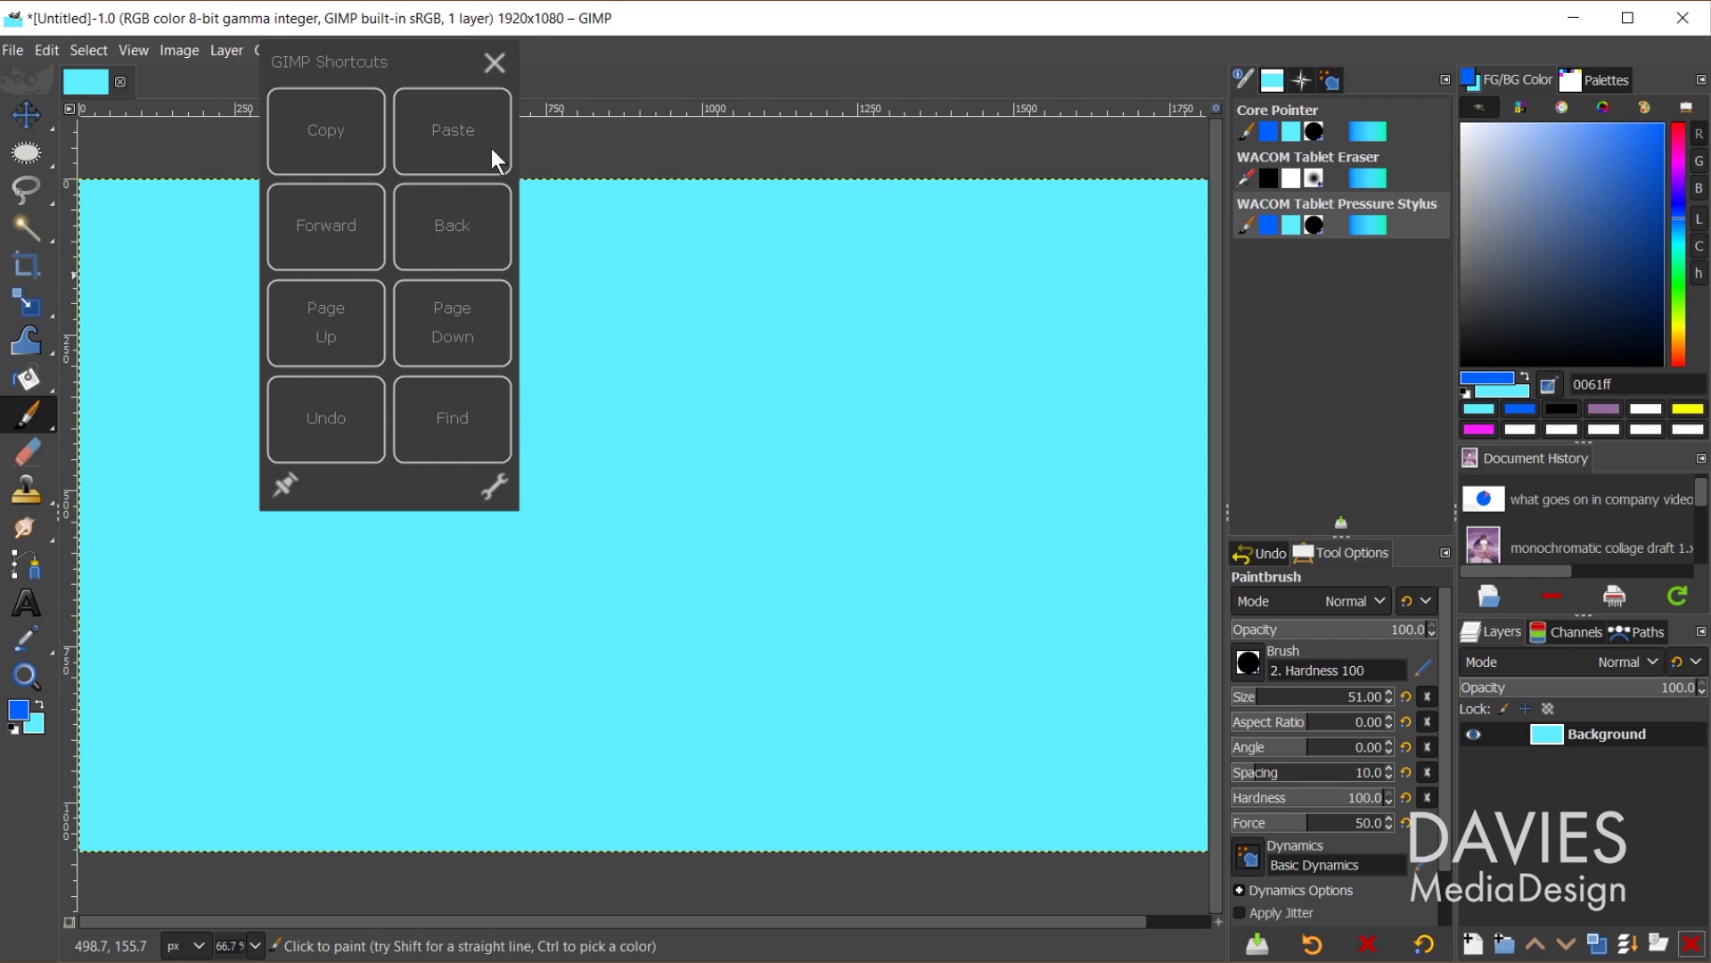
left_click(496, 59)
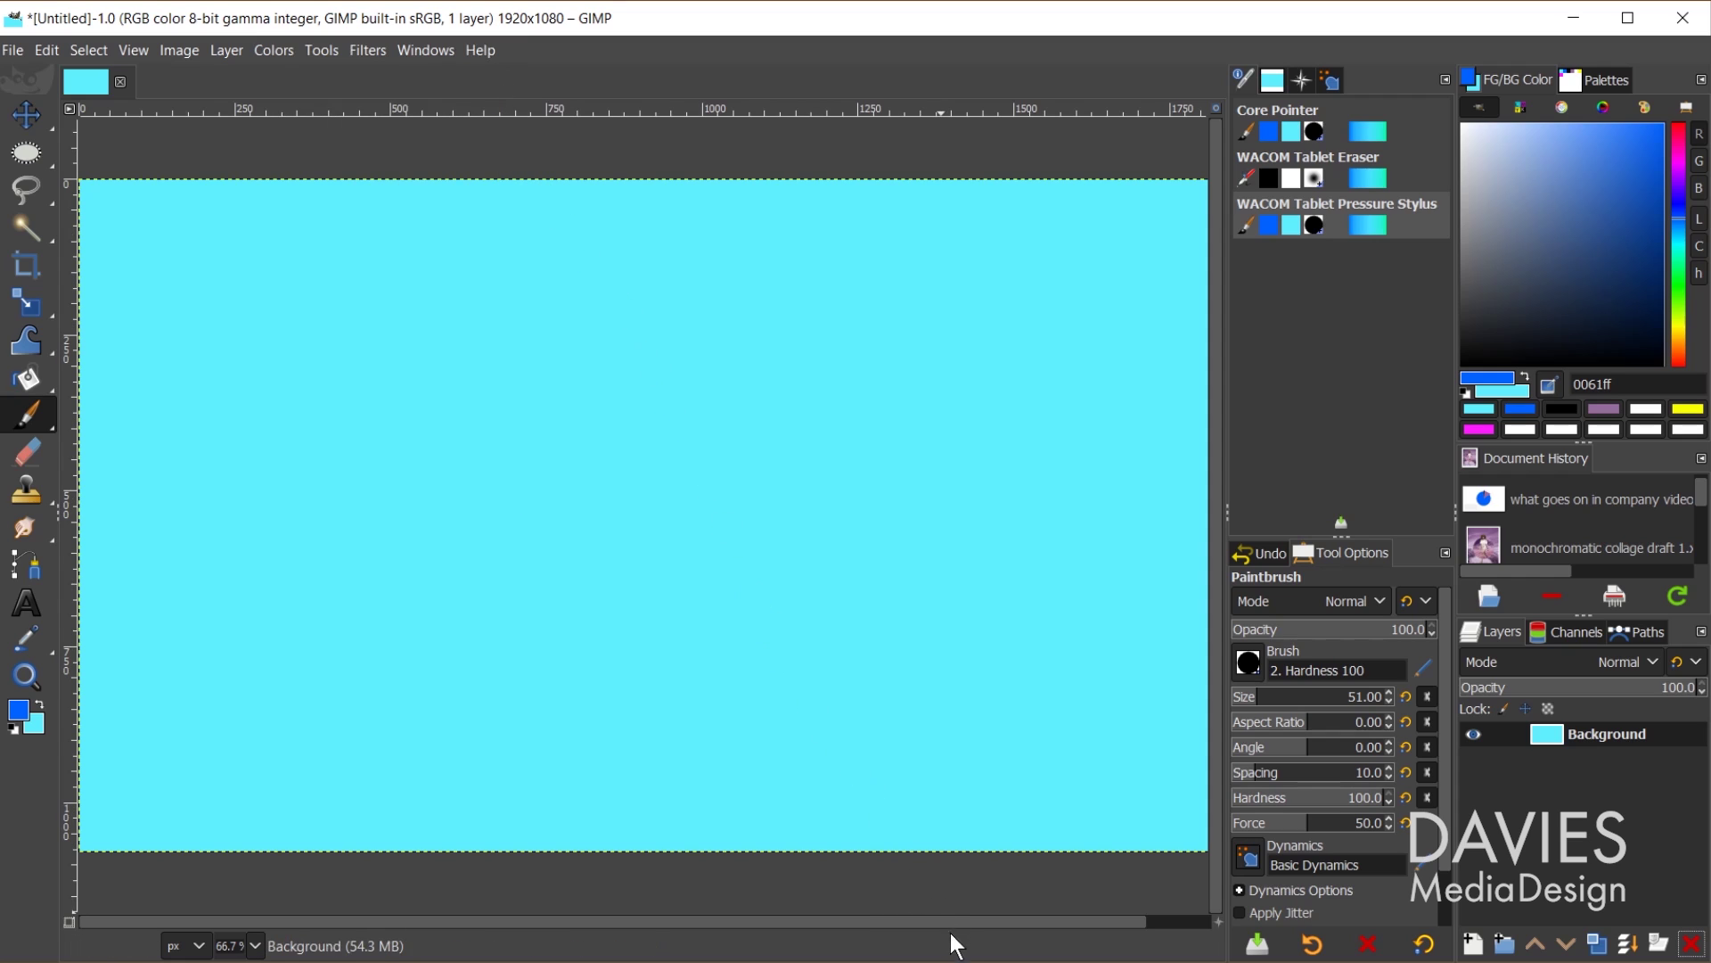
left_click(950, 961)
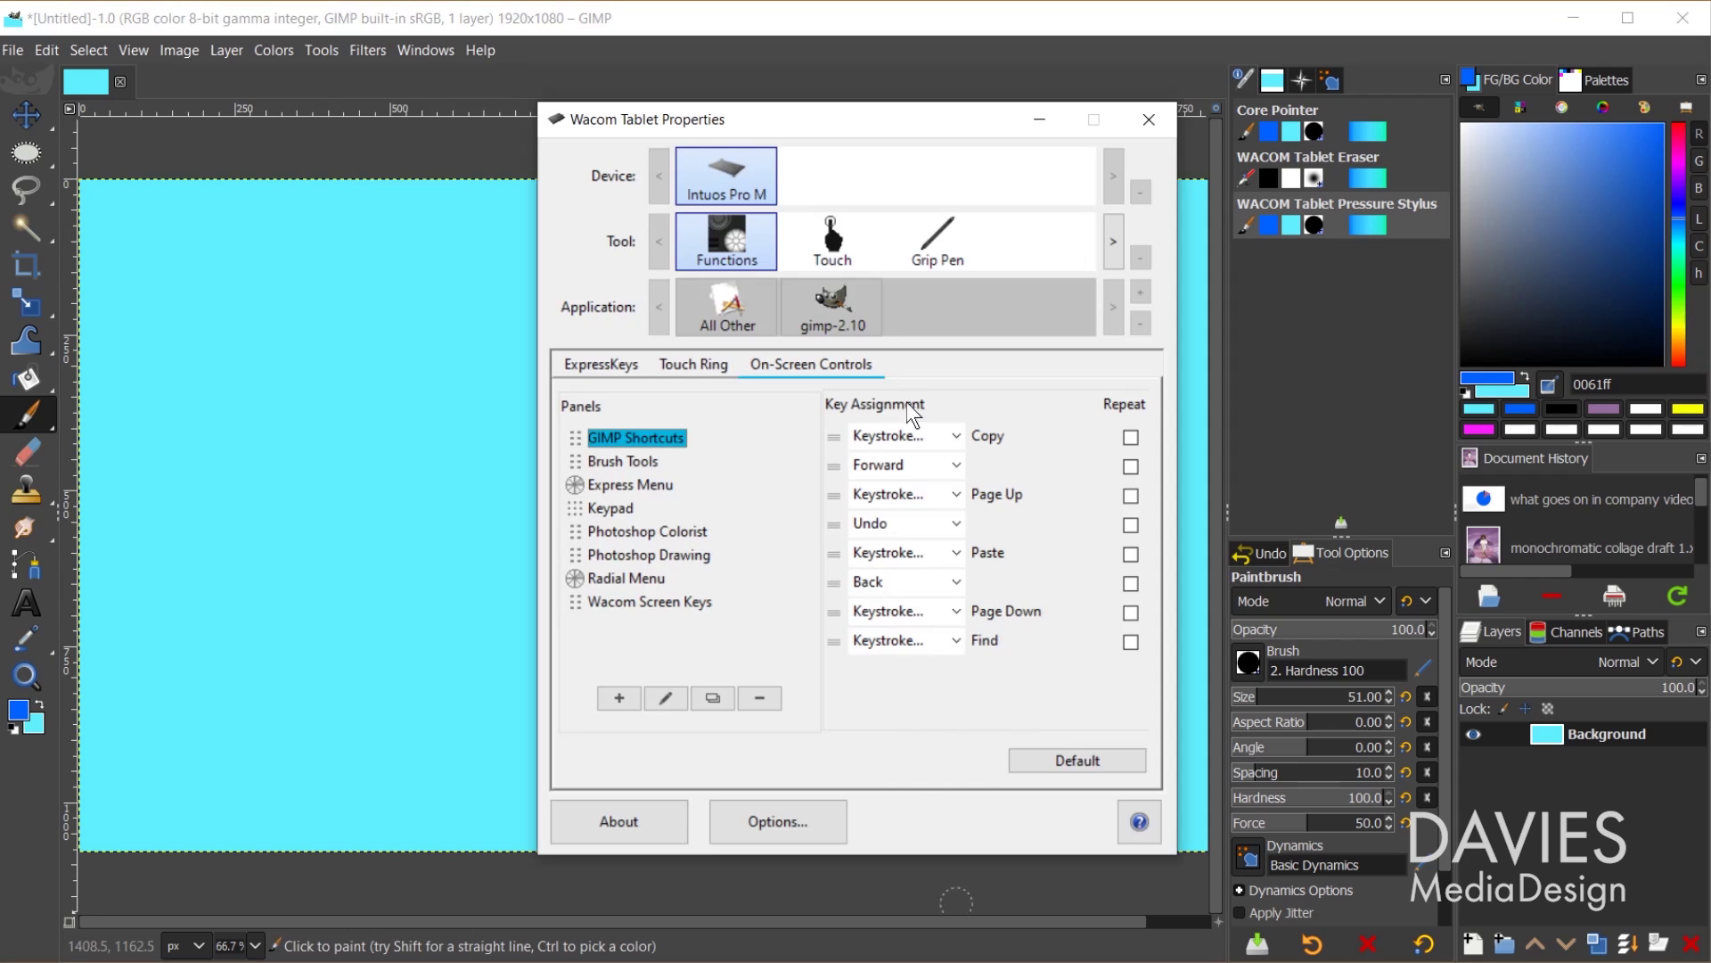
Change the Forward key assignment of the GIMP Shortcuts panel to Undo.
left_click(917, 467)
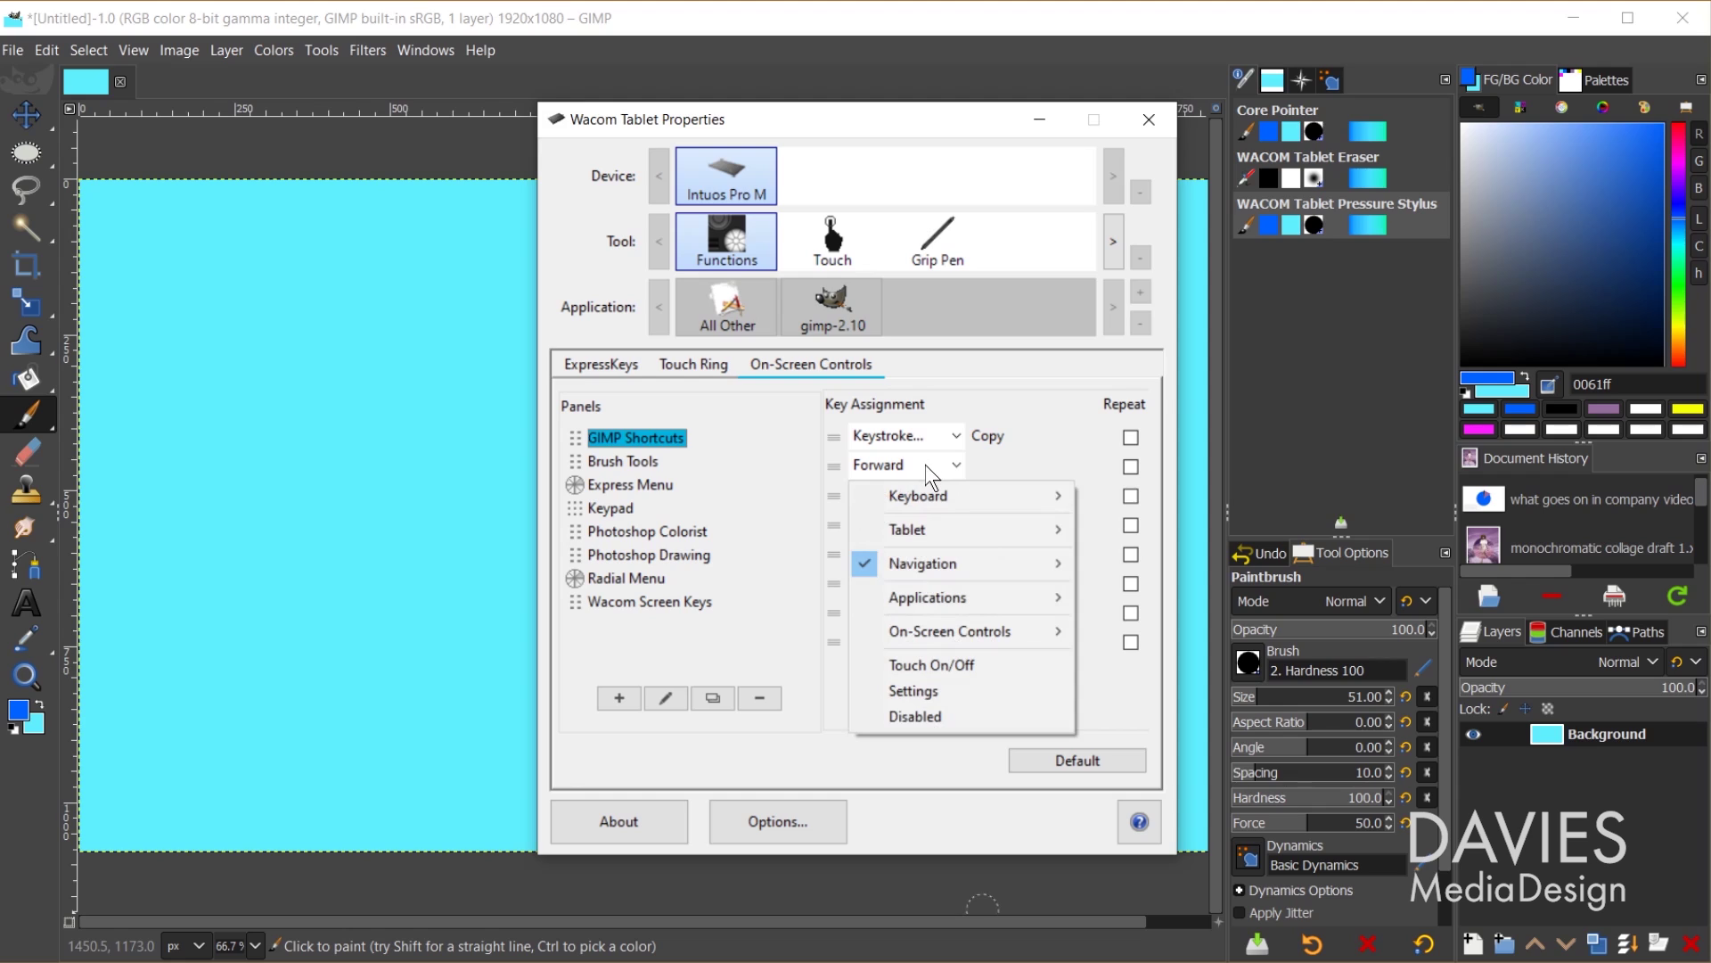
mouse_move(937, 494)
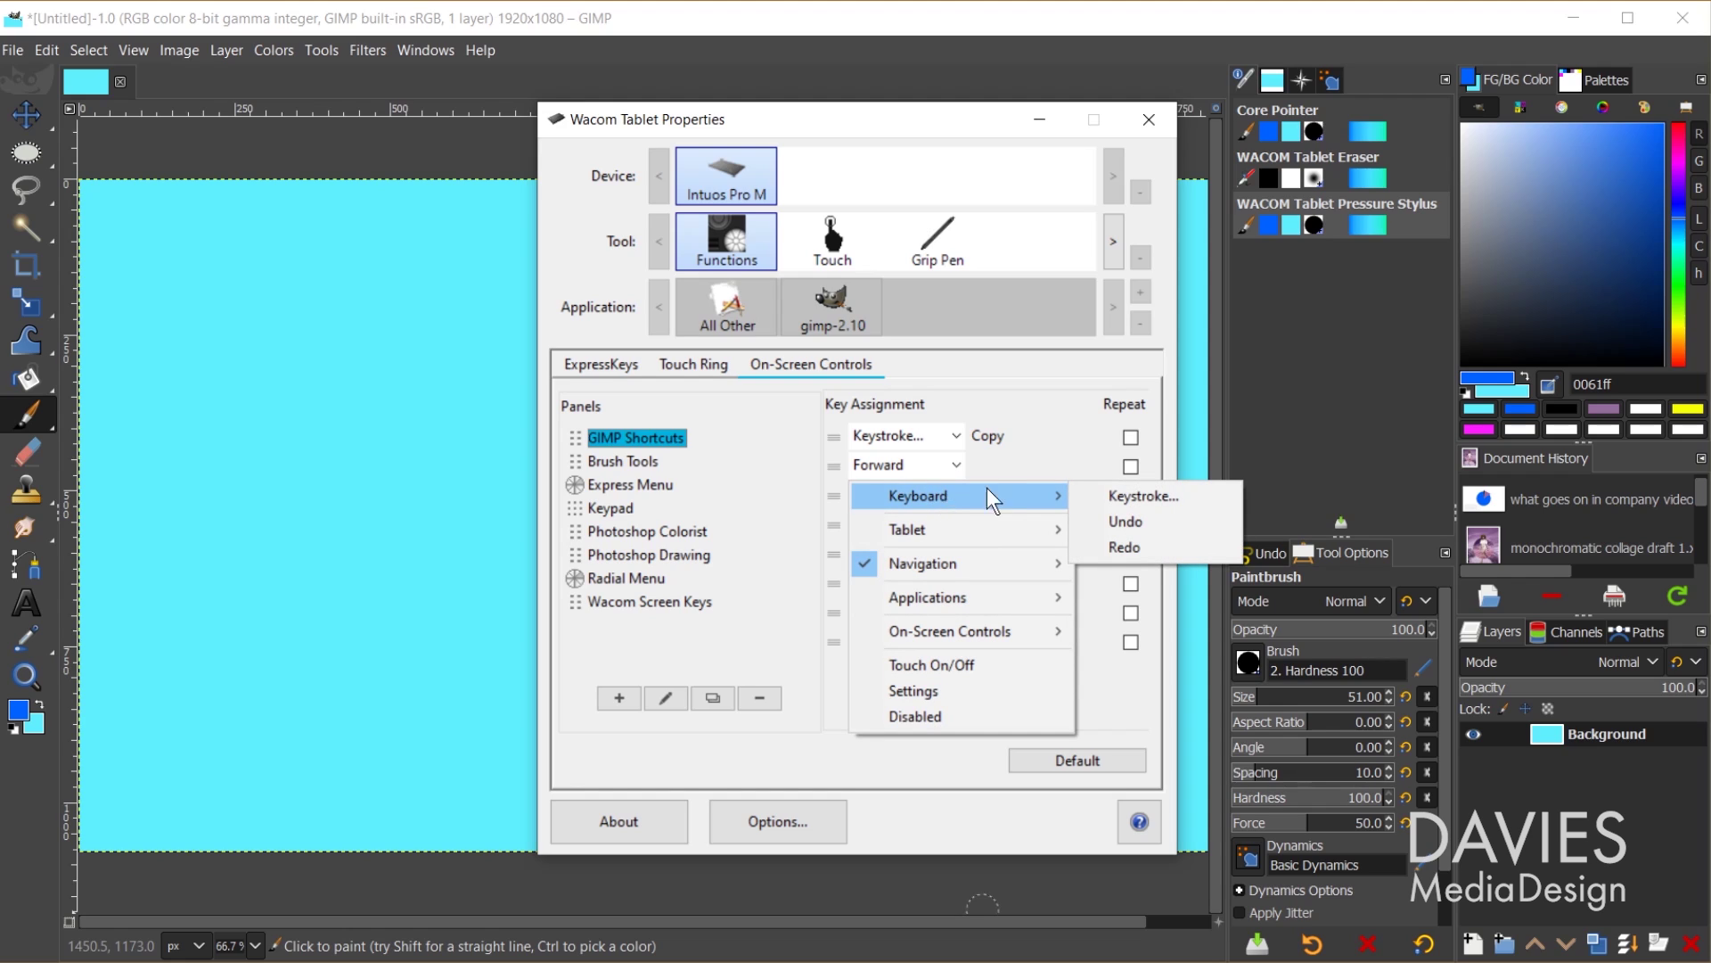
left_click(1151, 521)
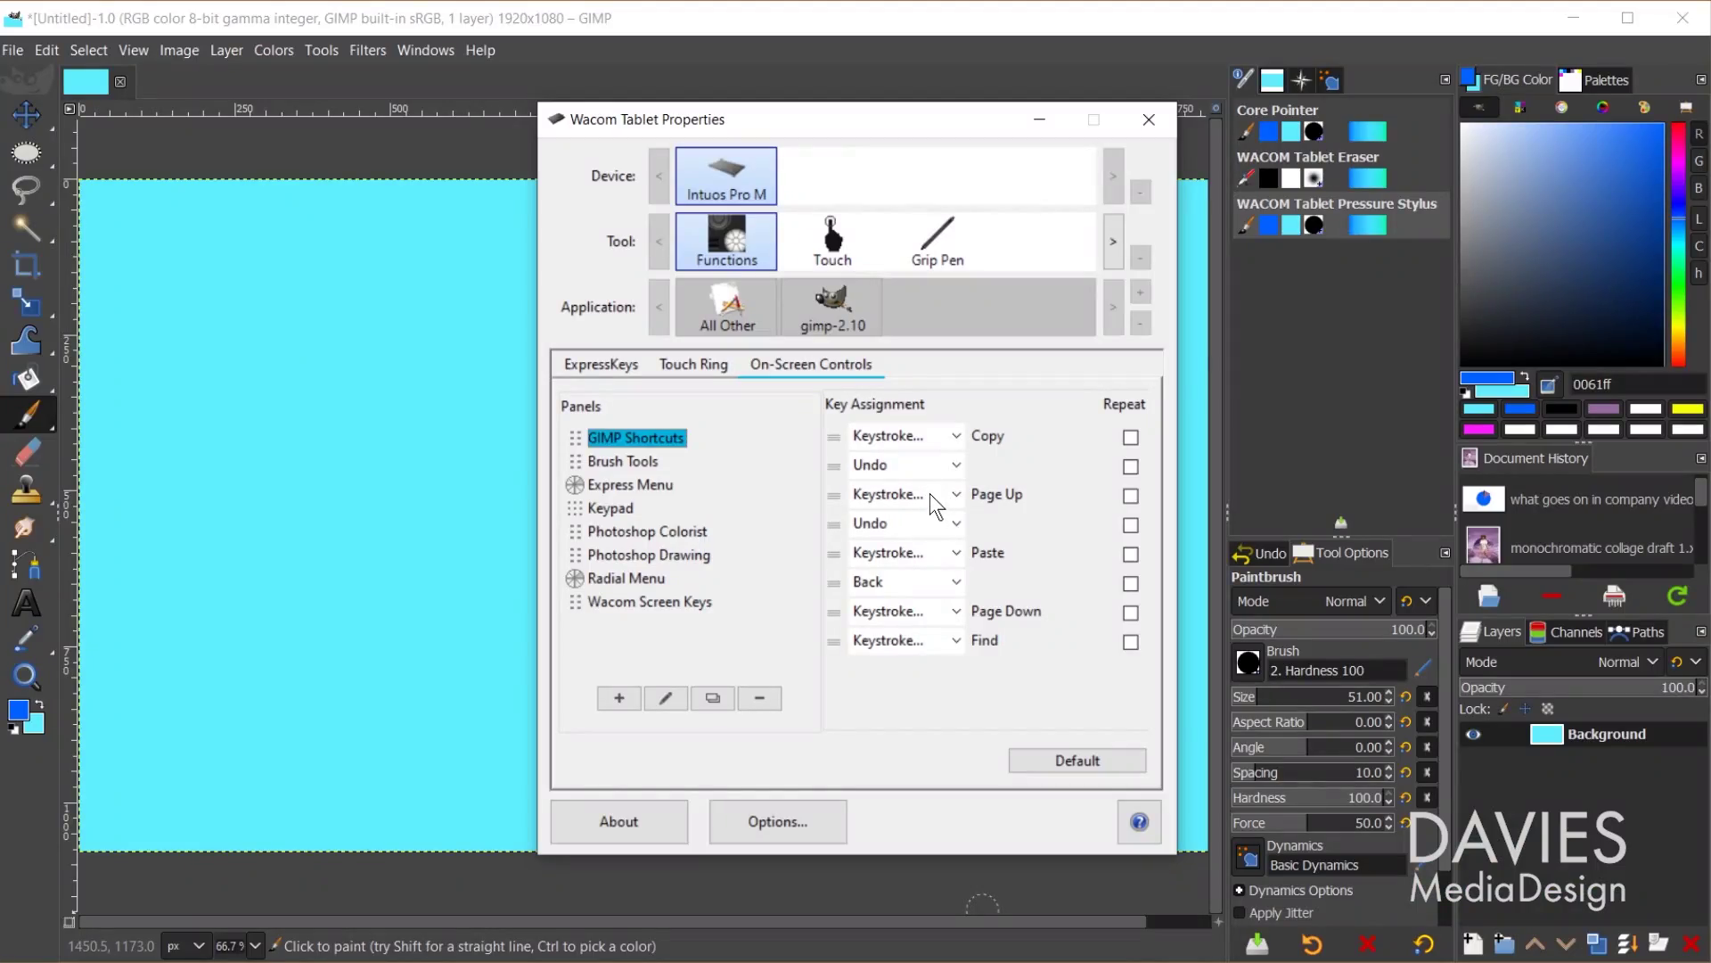
Redefine the Page Up keystroke of the GIMP Shortcuts panel as Ctrl+A.
left_click(936, 494)
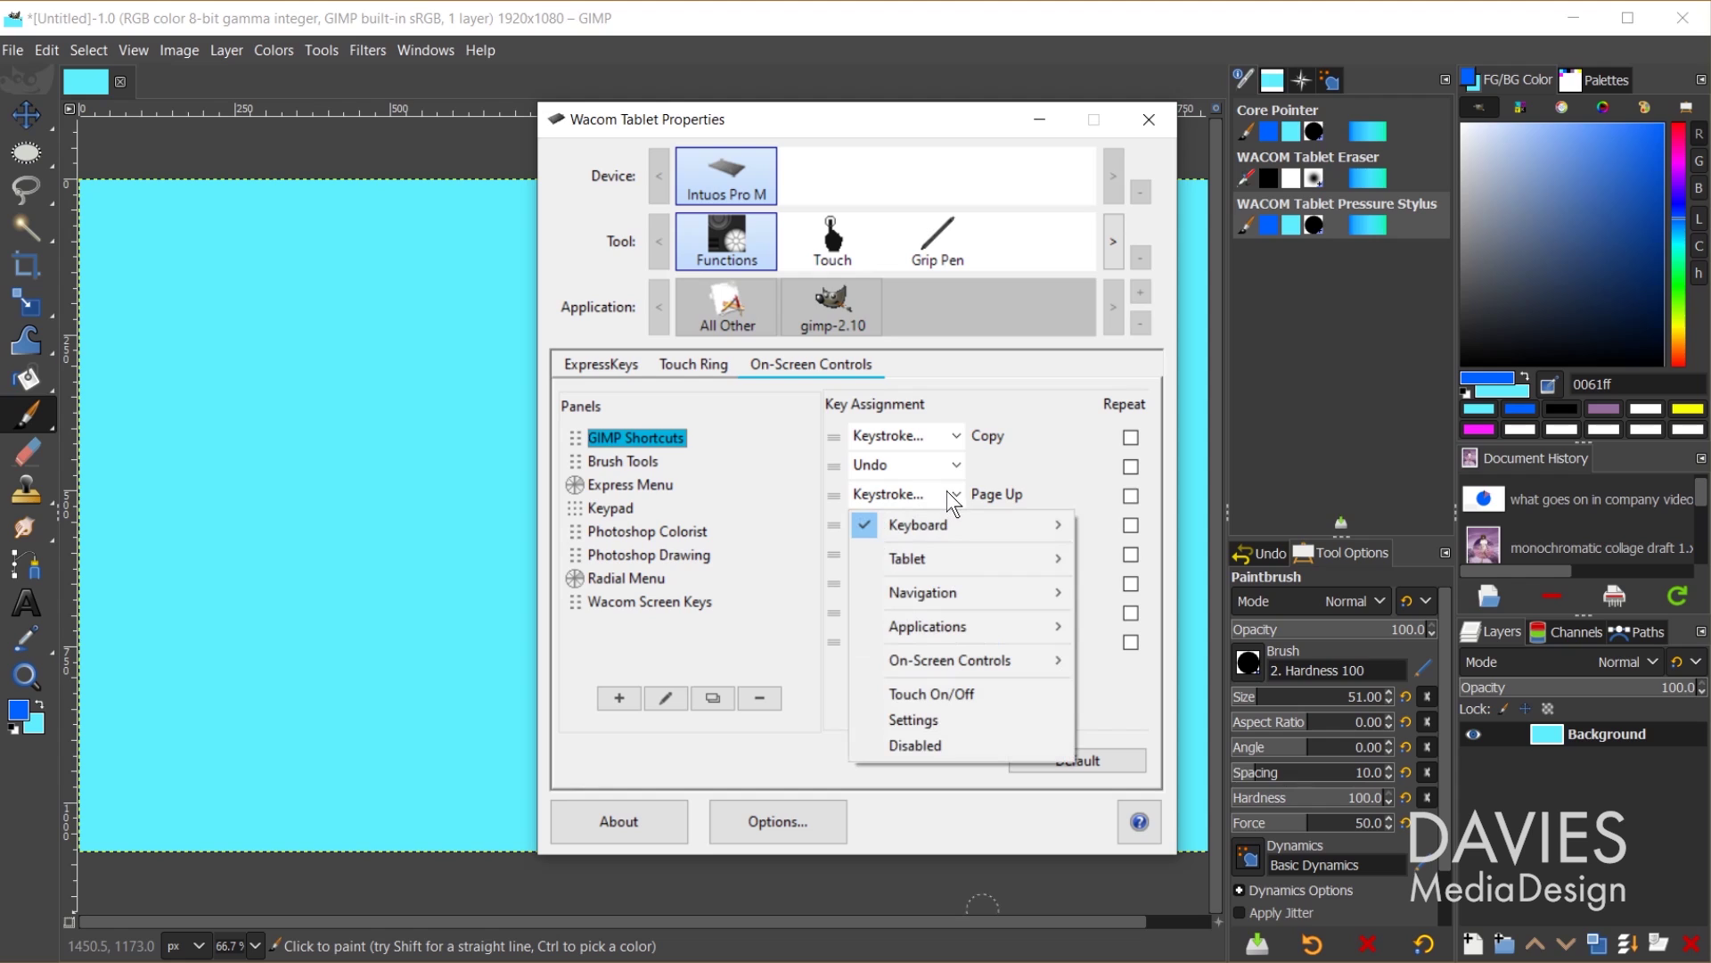
mouse_move(950, 525)
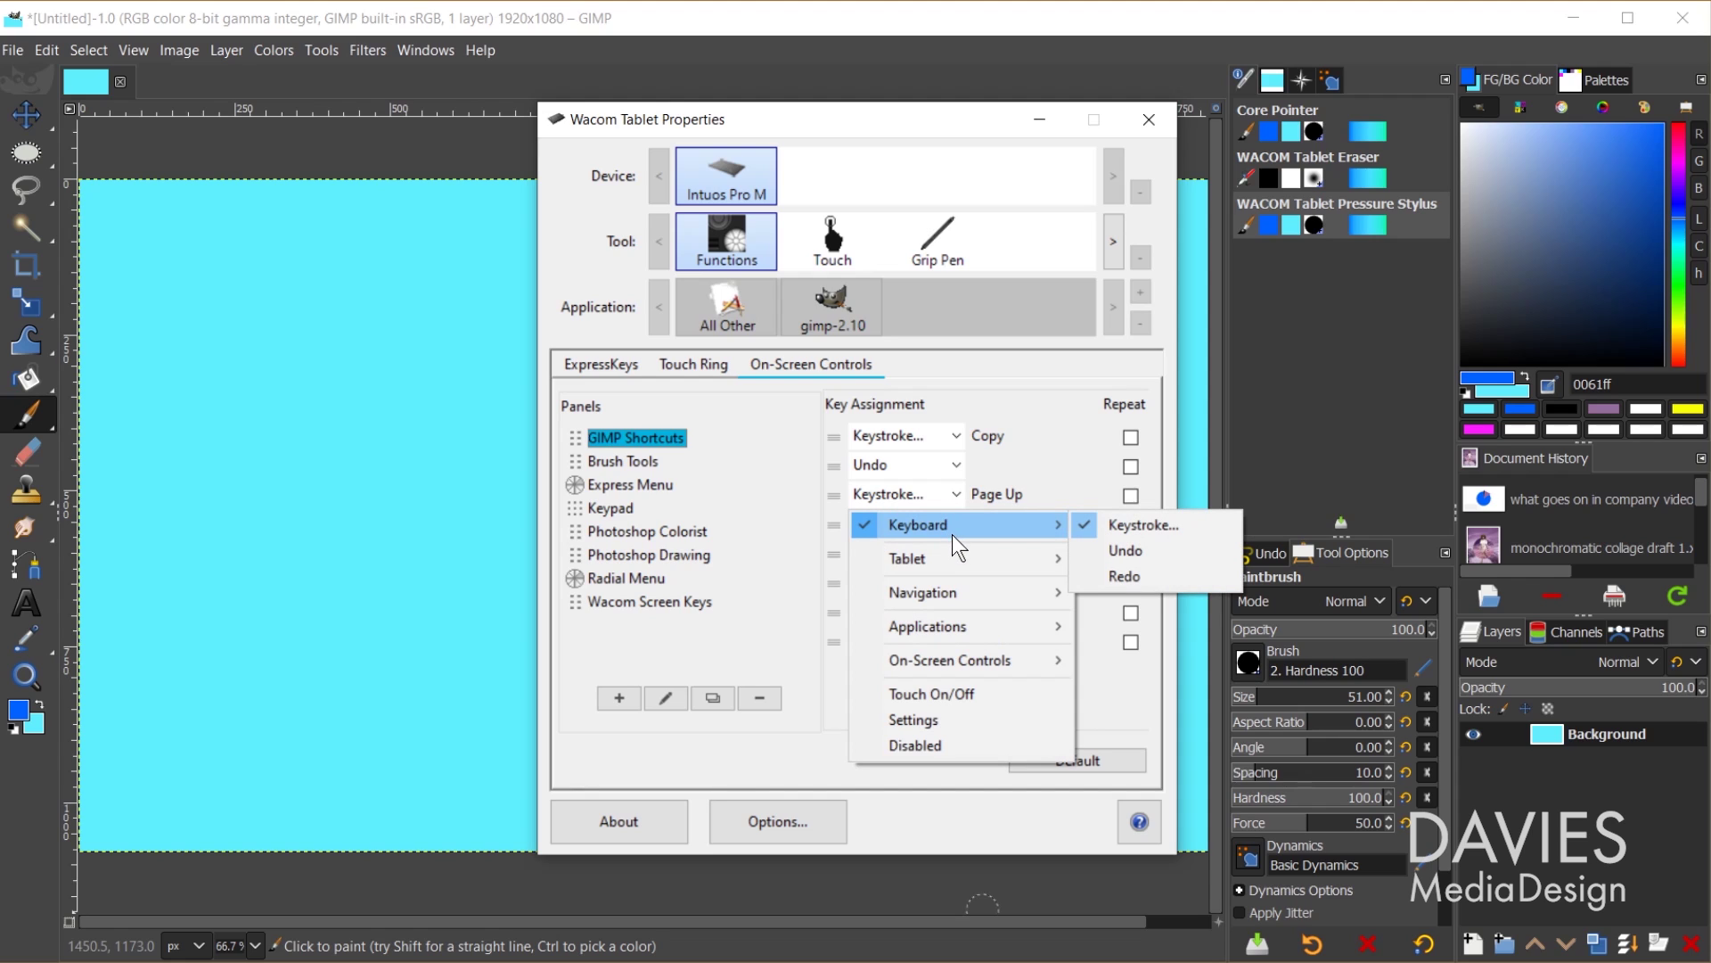
left_click(1131, 526)
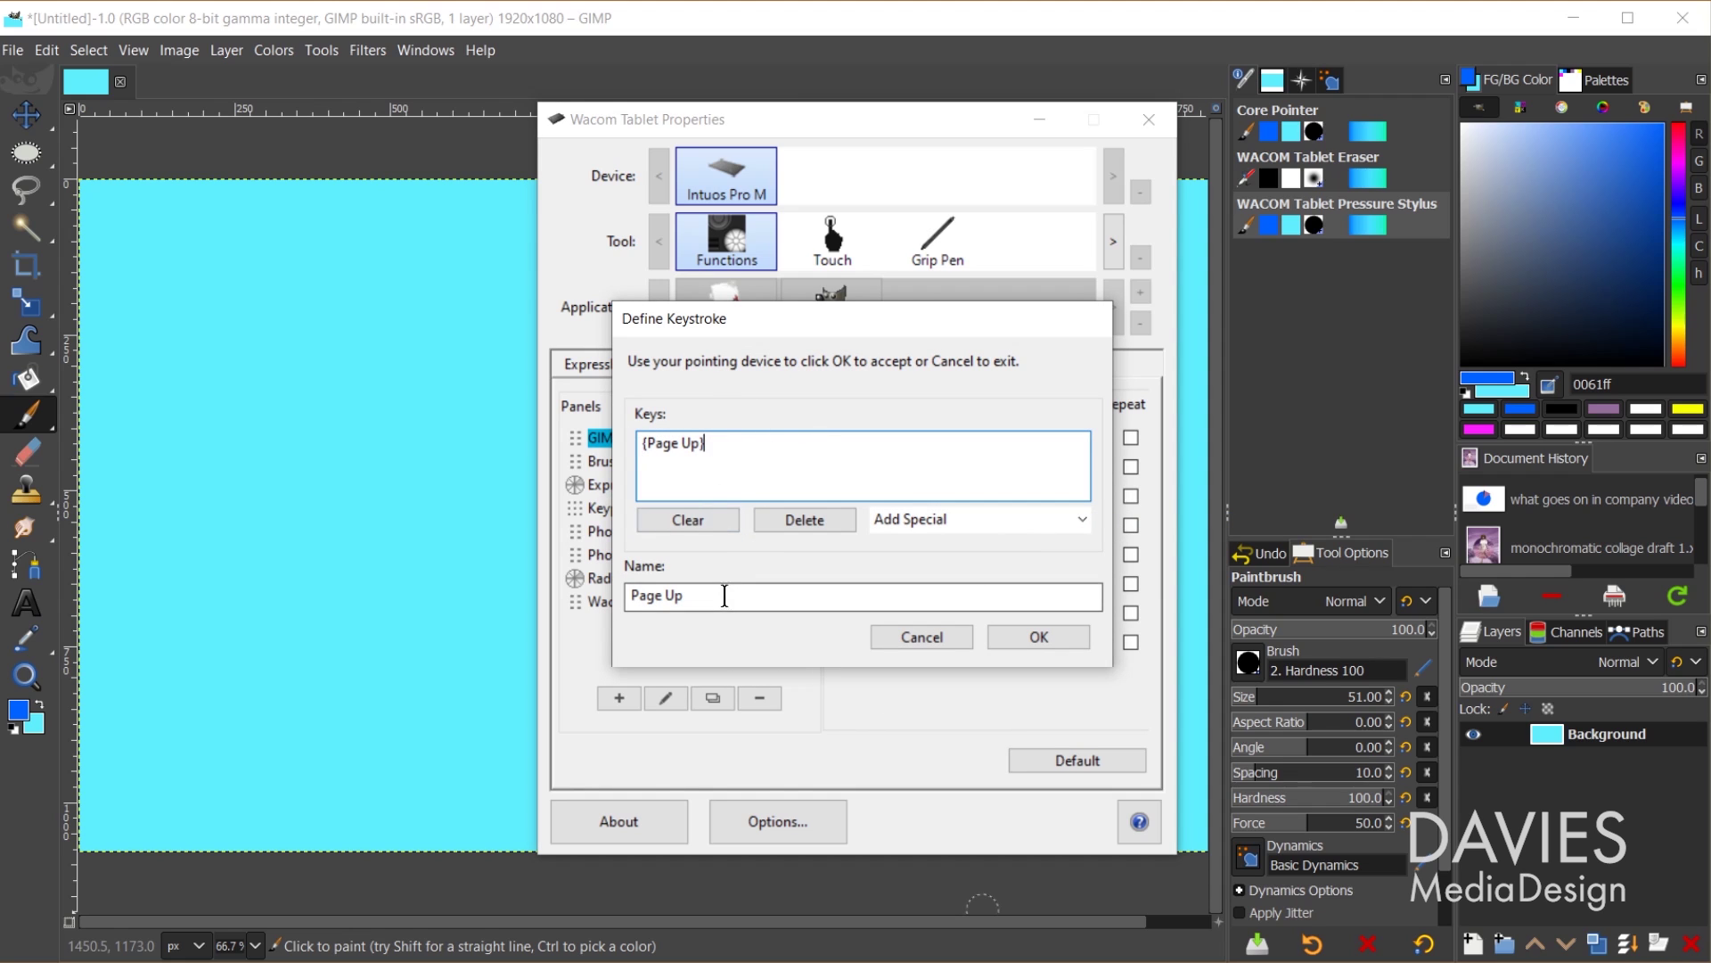
left_click(698, 527)
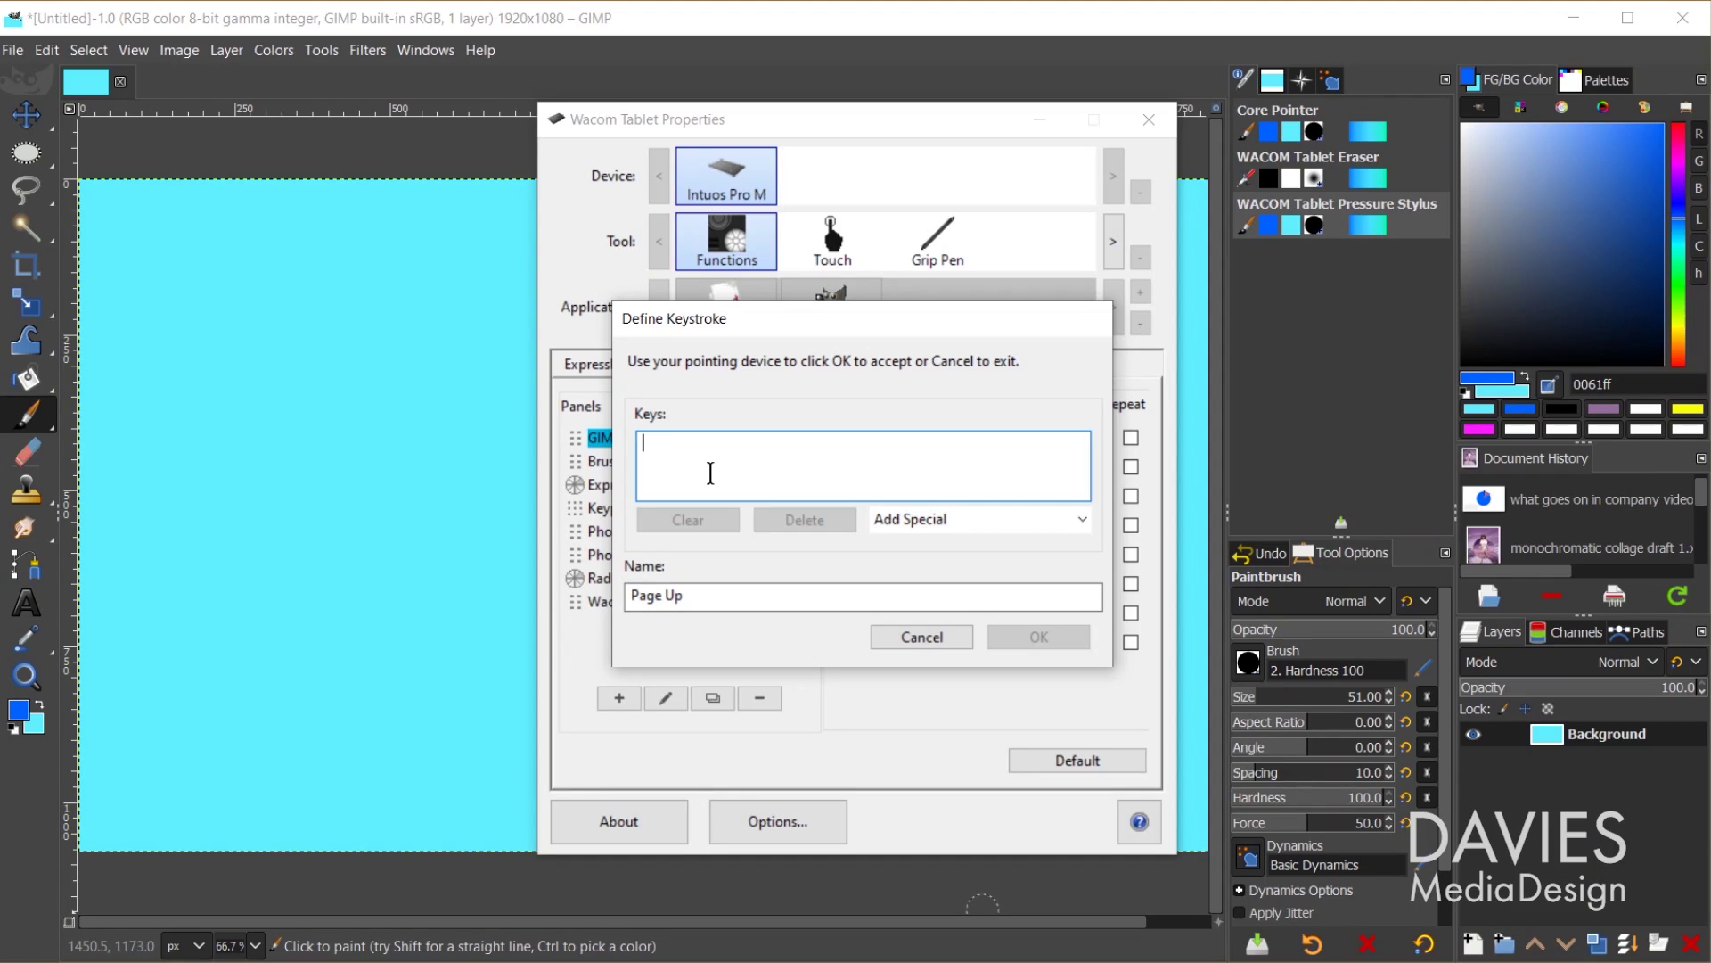
key("ctrl+a")
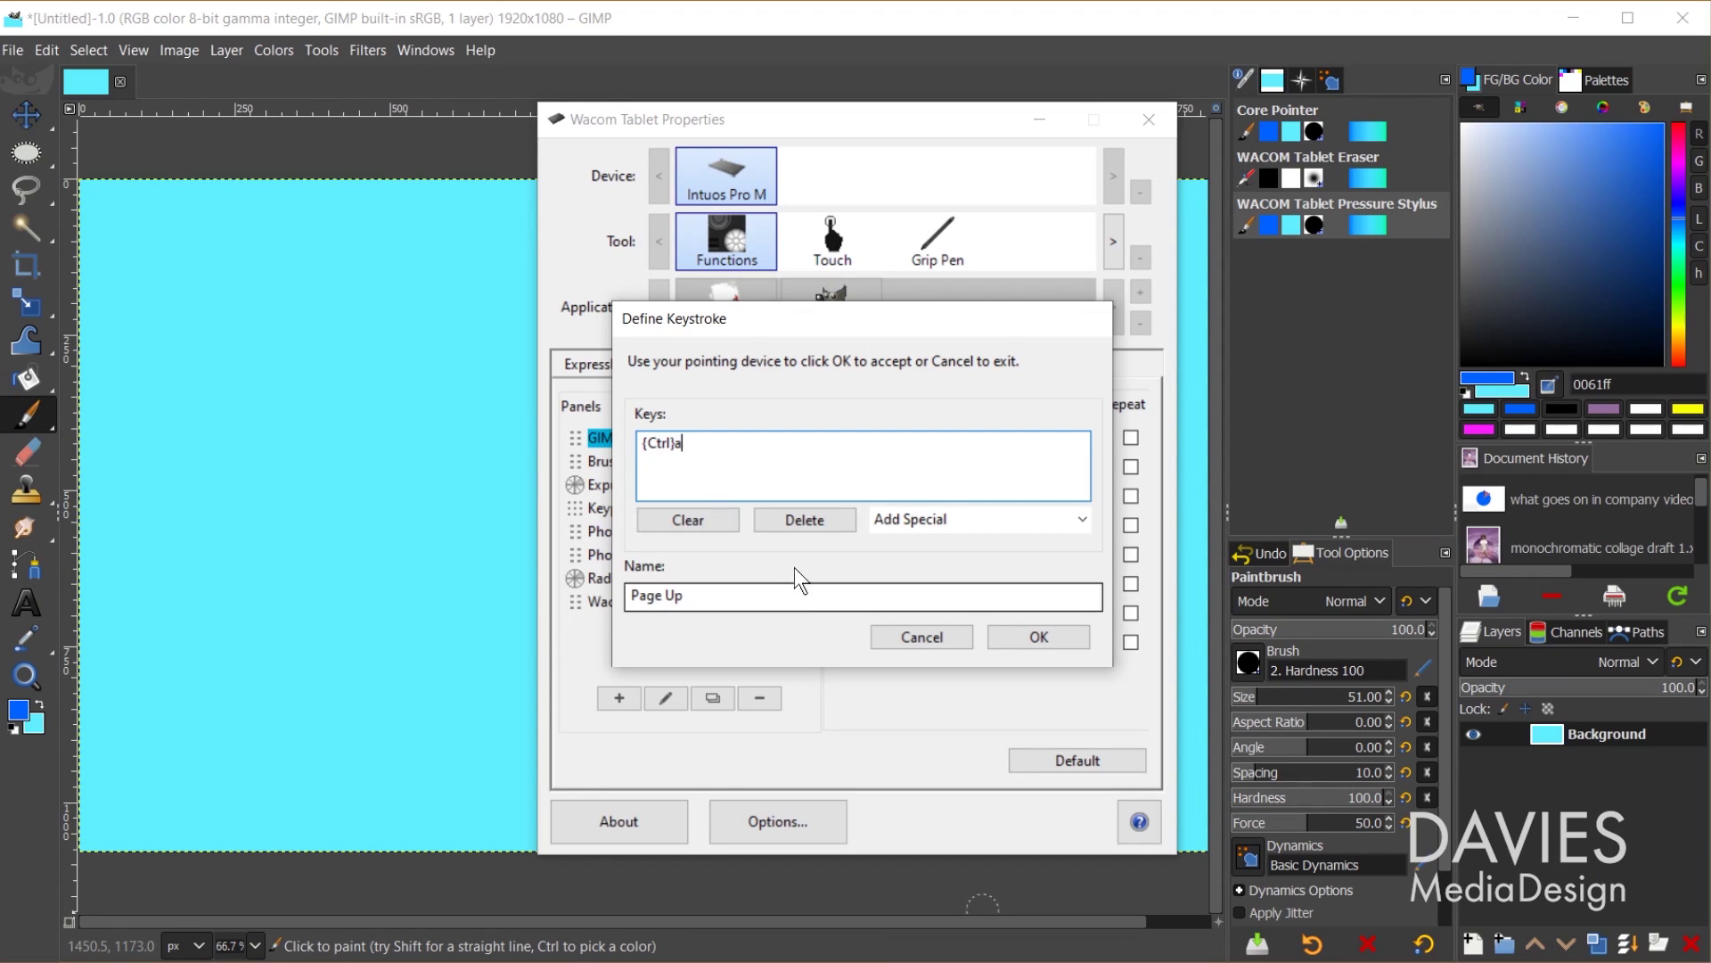
left_click(1017, 517)
left_click(1016, 542)
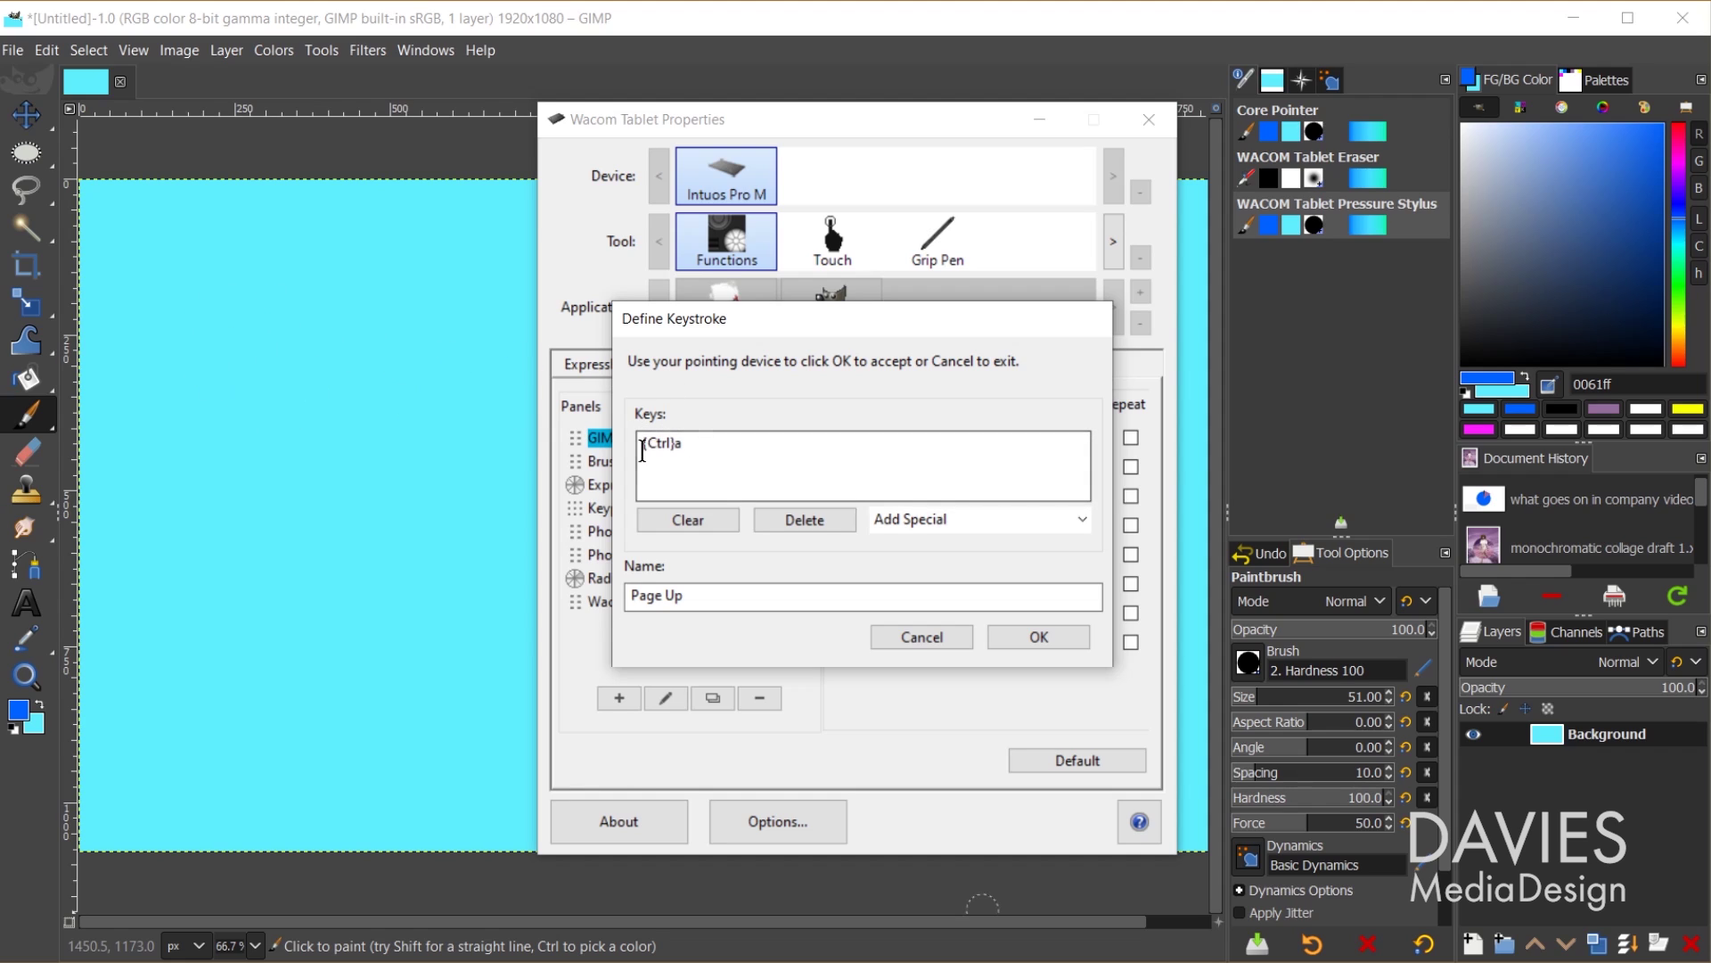
Rename the Ctrl+A keystroke Select All and accept the keystroke definition.
left_click(714, 594)
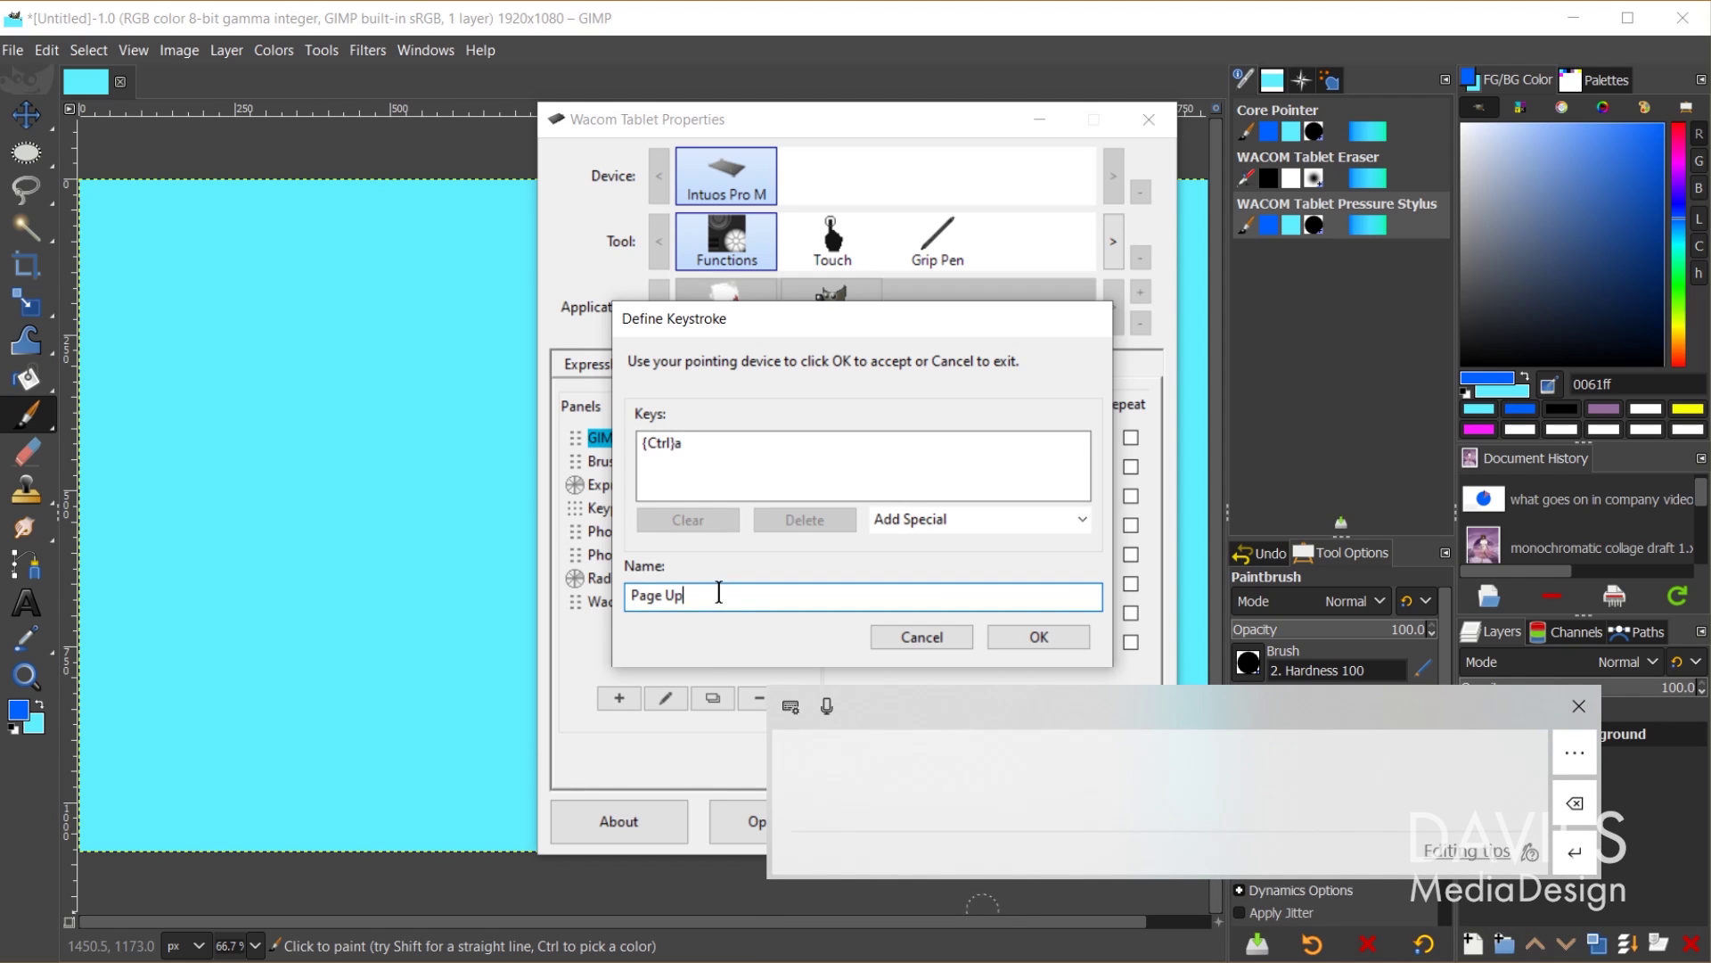
key("BackSpace")
key("BackSpace")
key("BackSpace")
key("BackSpace")
key("BackSpace")
key("BackSpace")
key("BackSpace")
type("Select All")
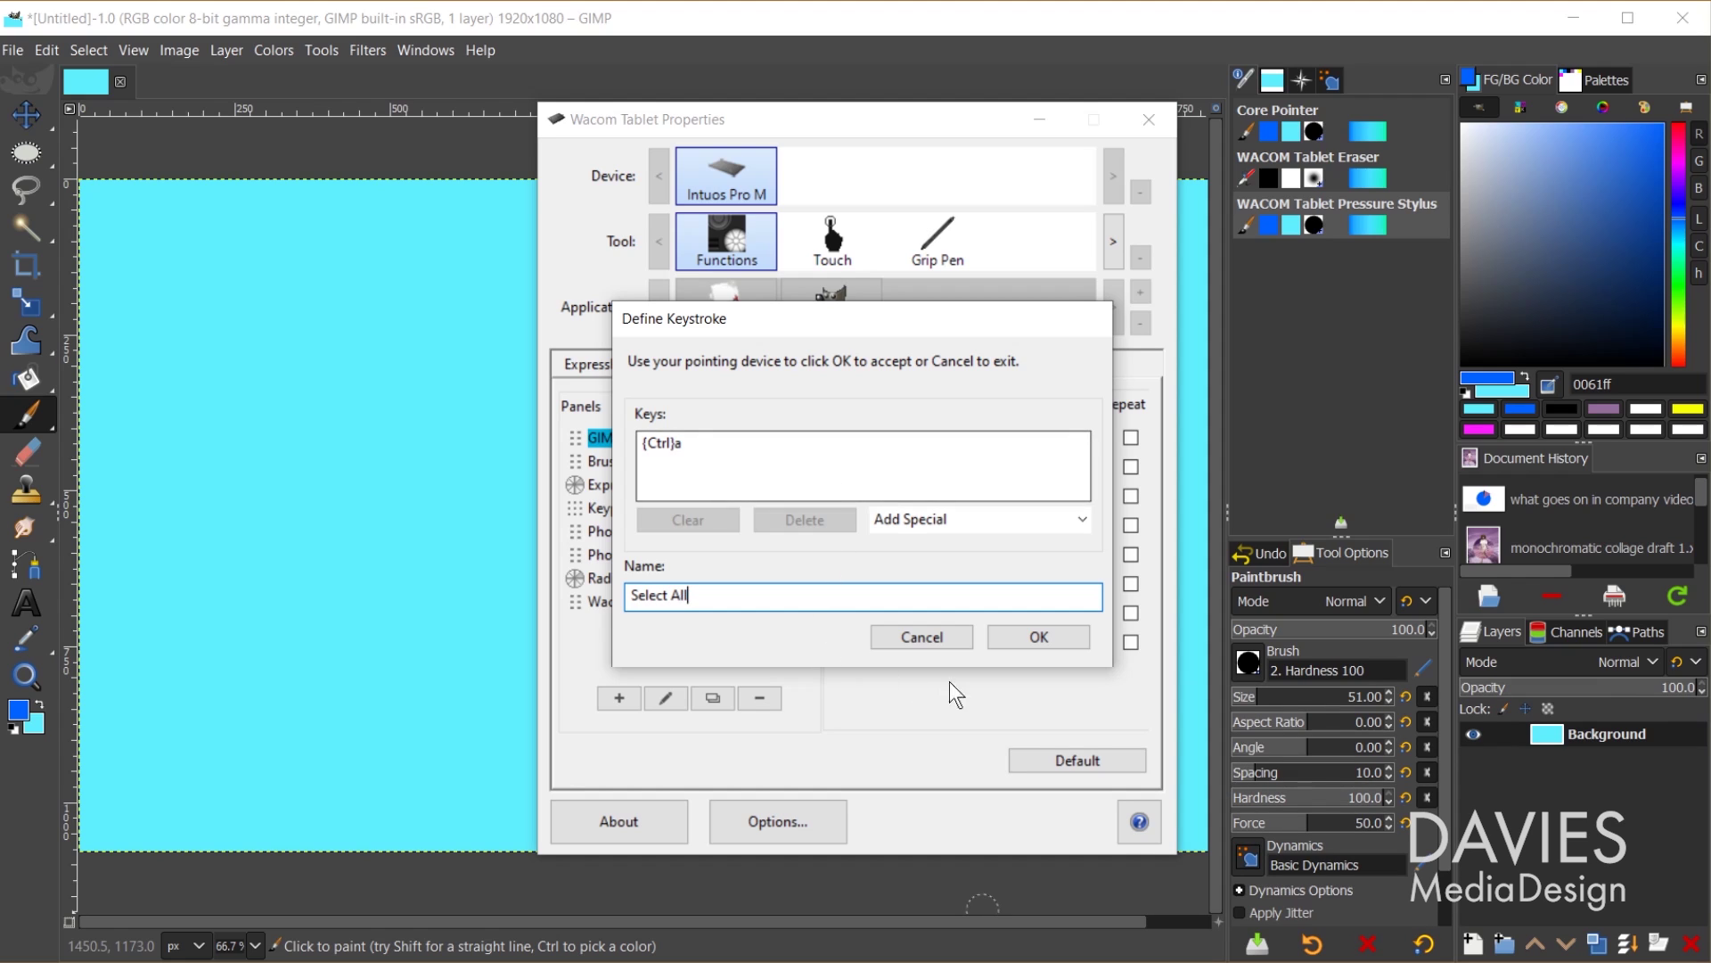
left_click(1056, 638)
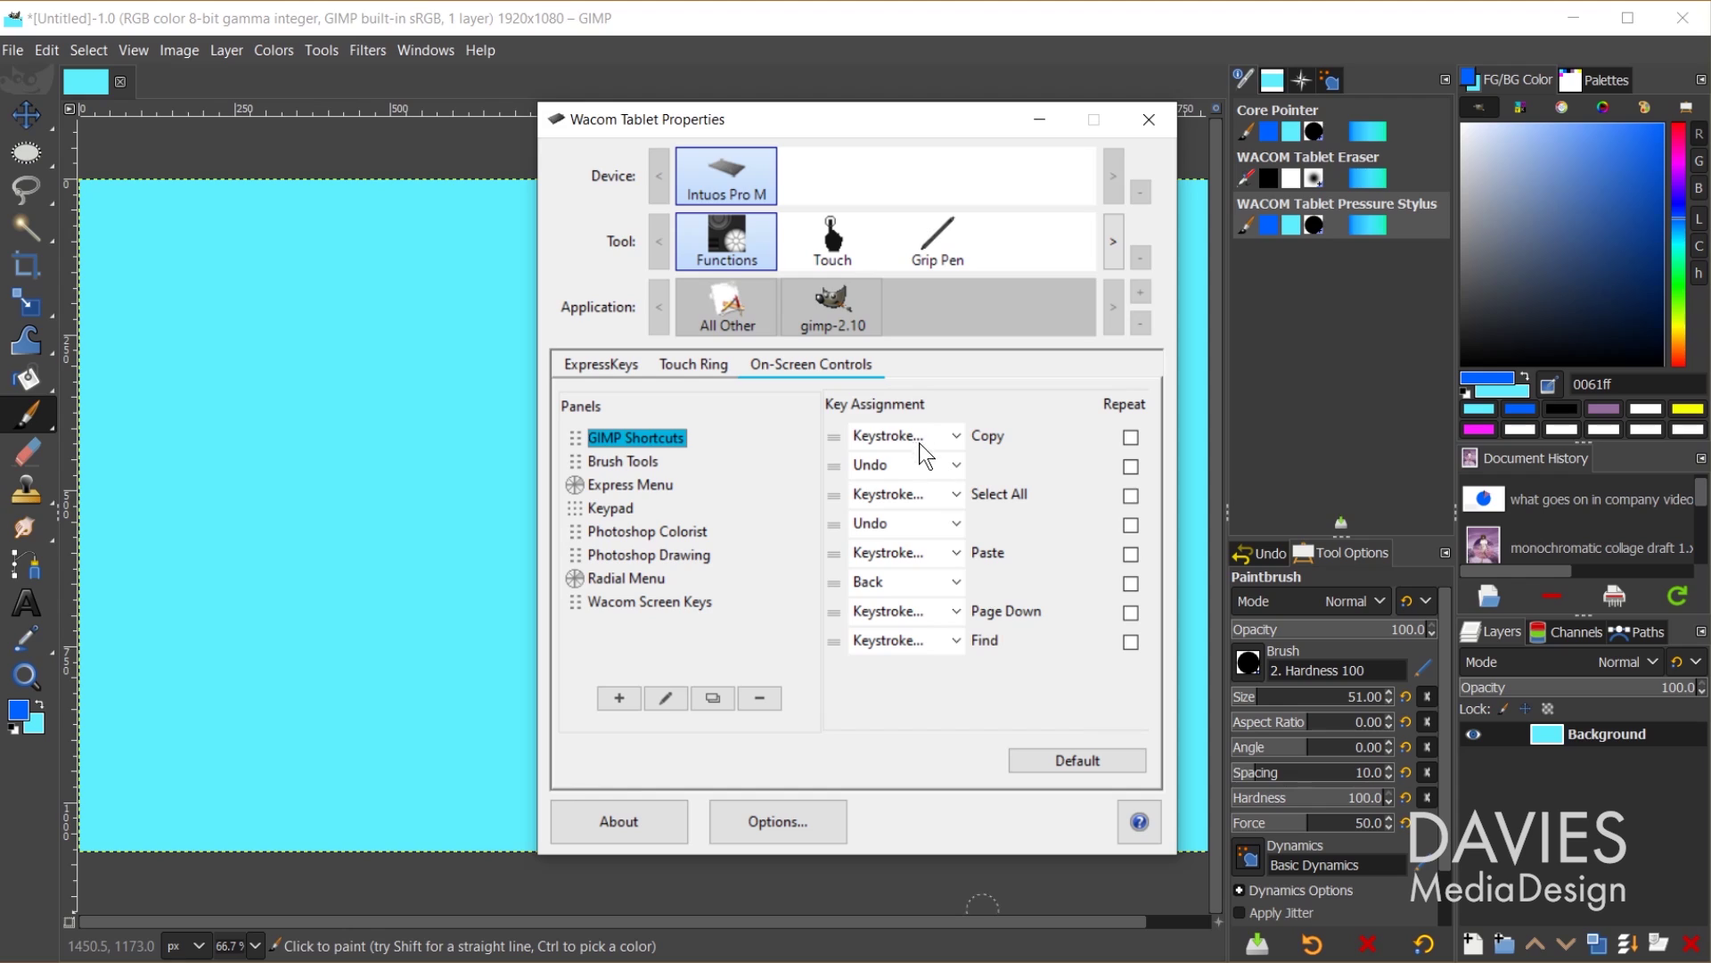
Change the fourth key assignment of the GIMP Shortcuts panel to the / keystroke, named Search Actions.
left_click(918, 523)
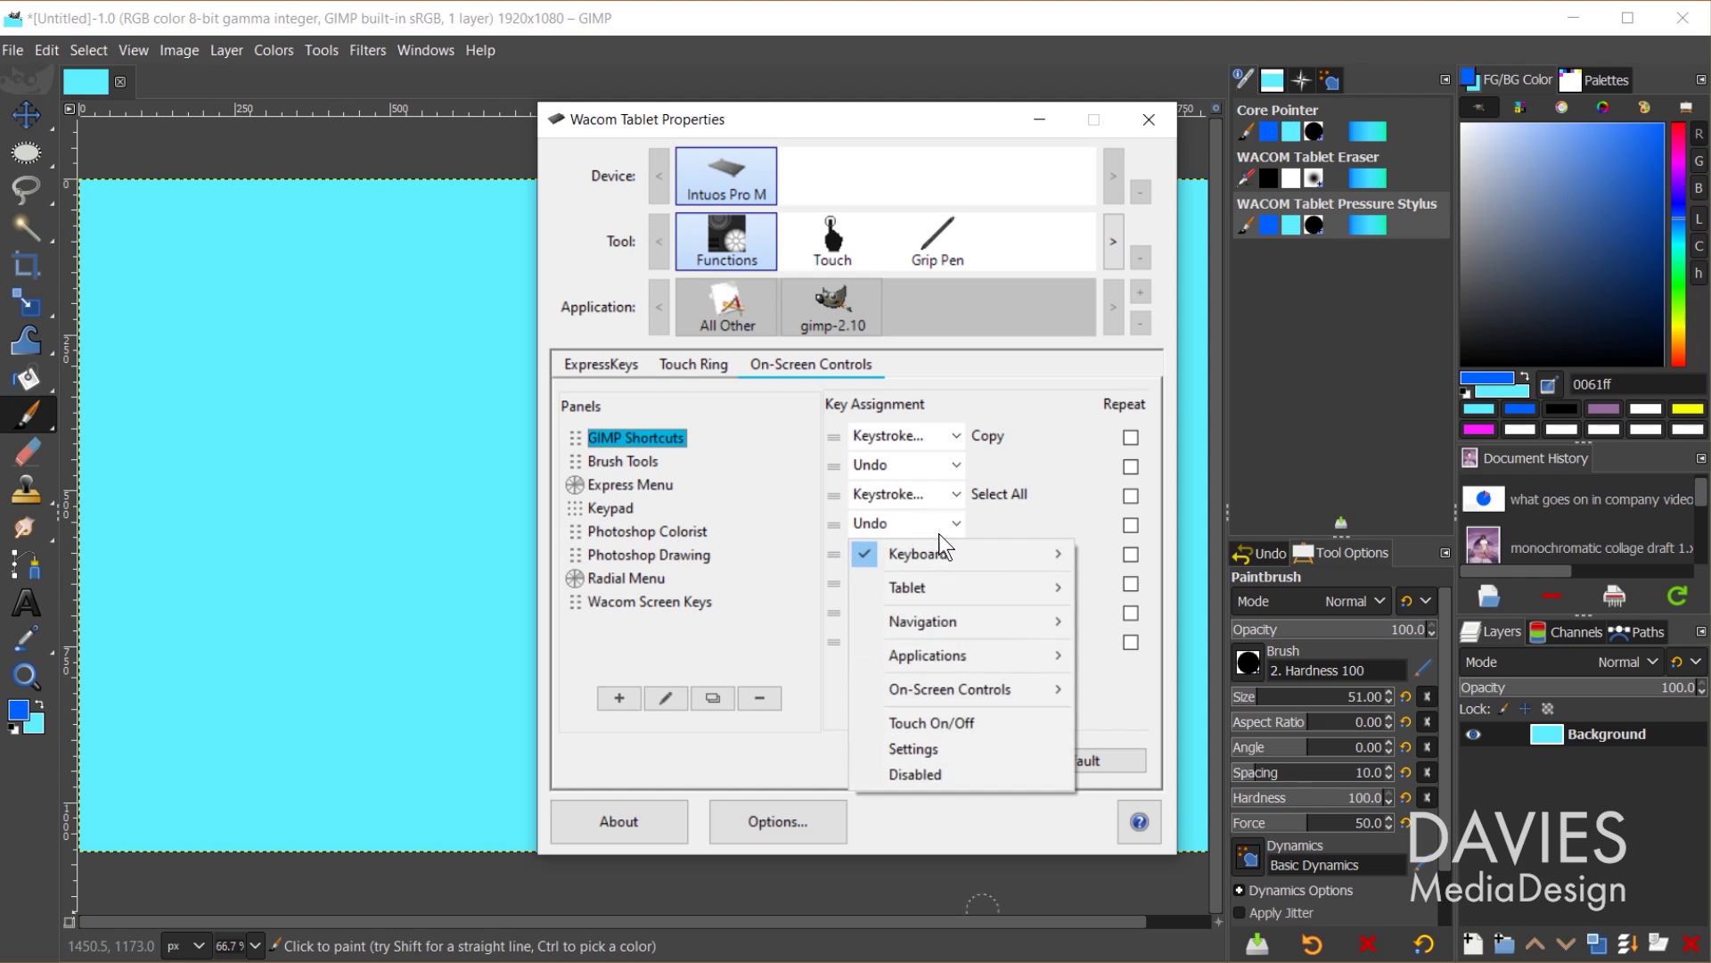
mouse_move(994, 554)
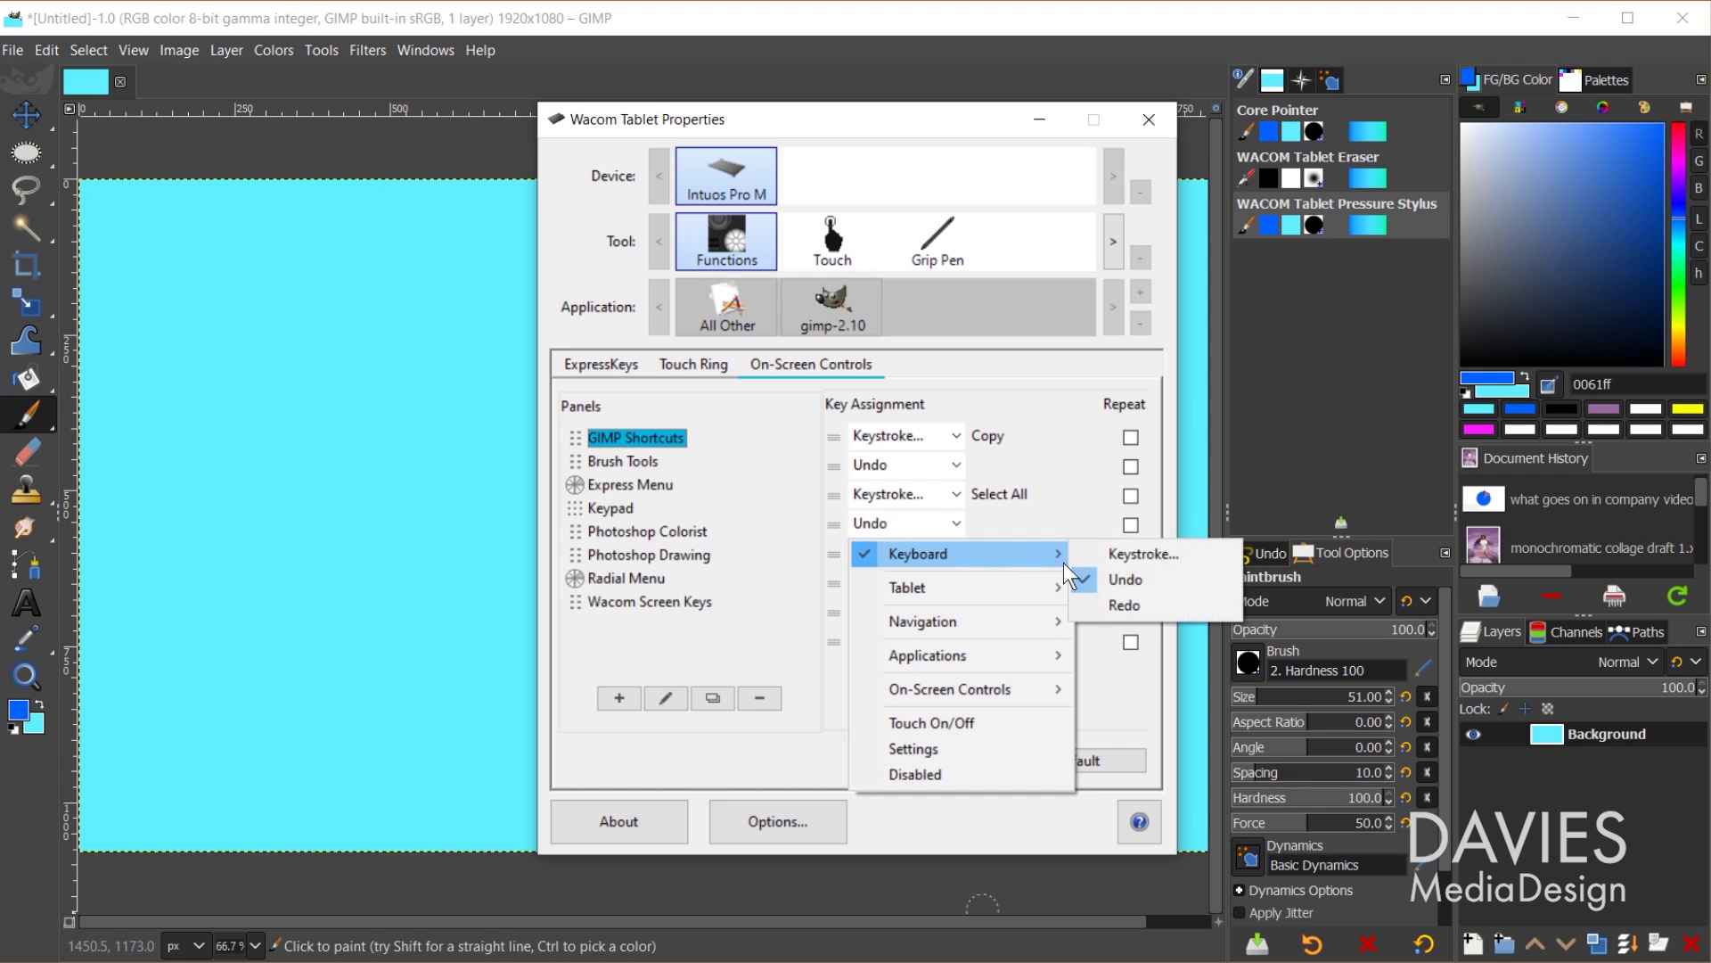
left_click(1136, 553)
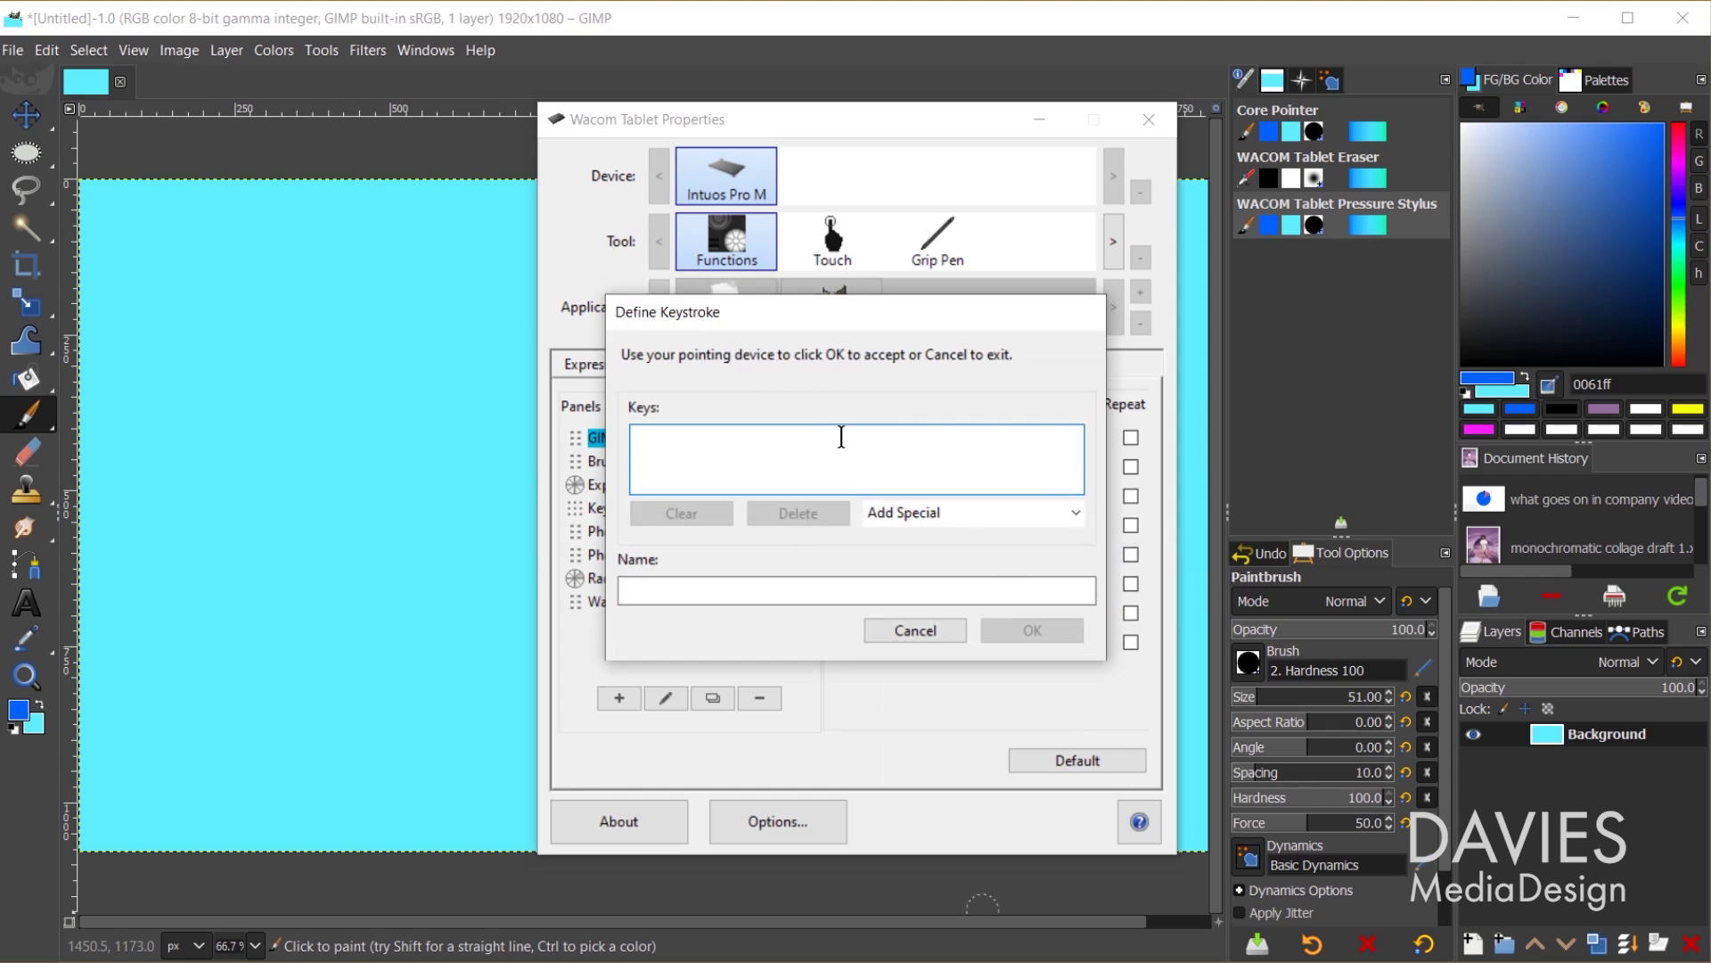
type("/")
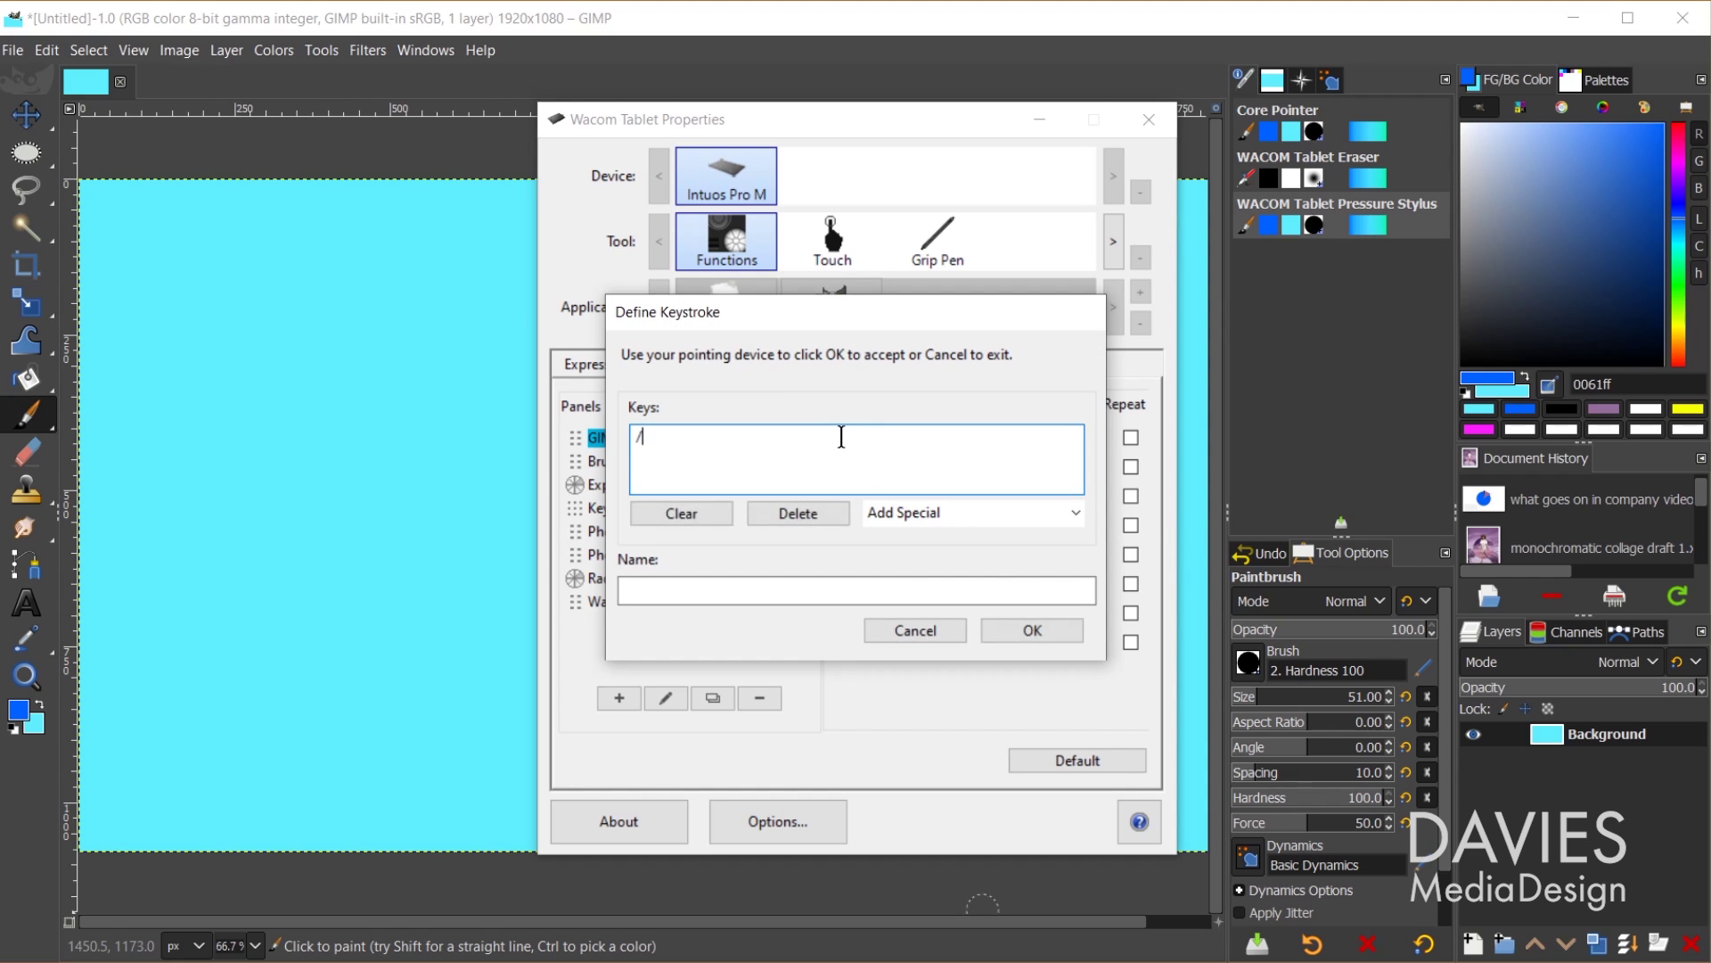
left_click(766, 580)
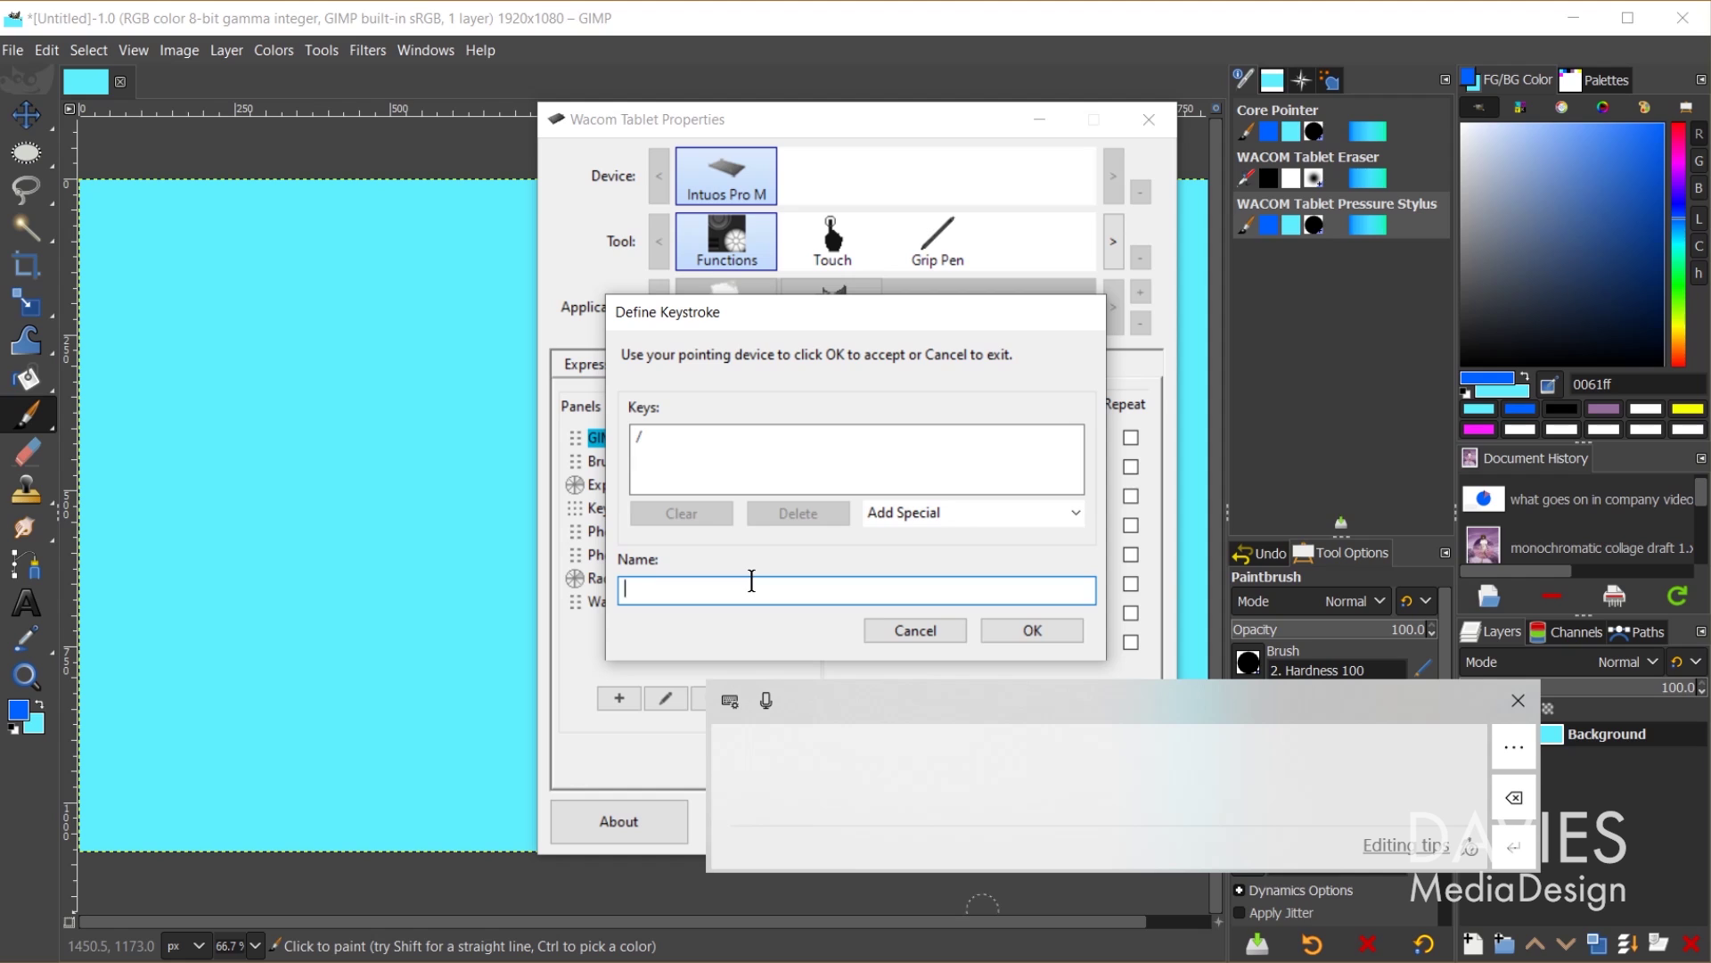
type("Search Actions")
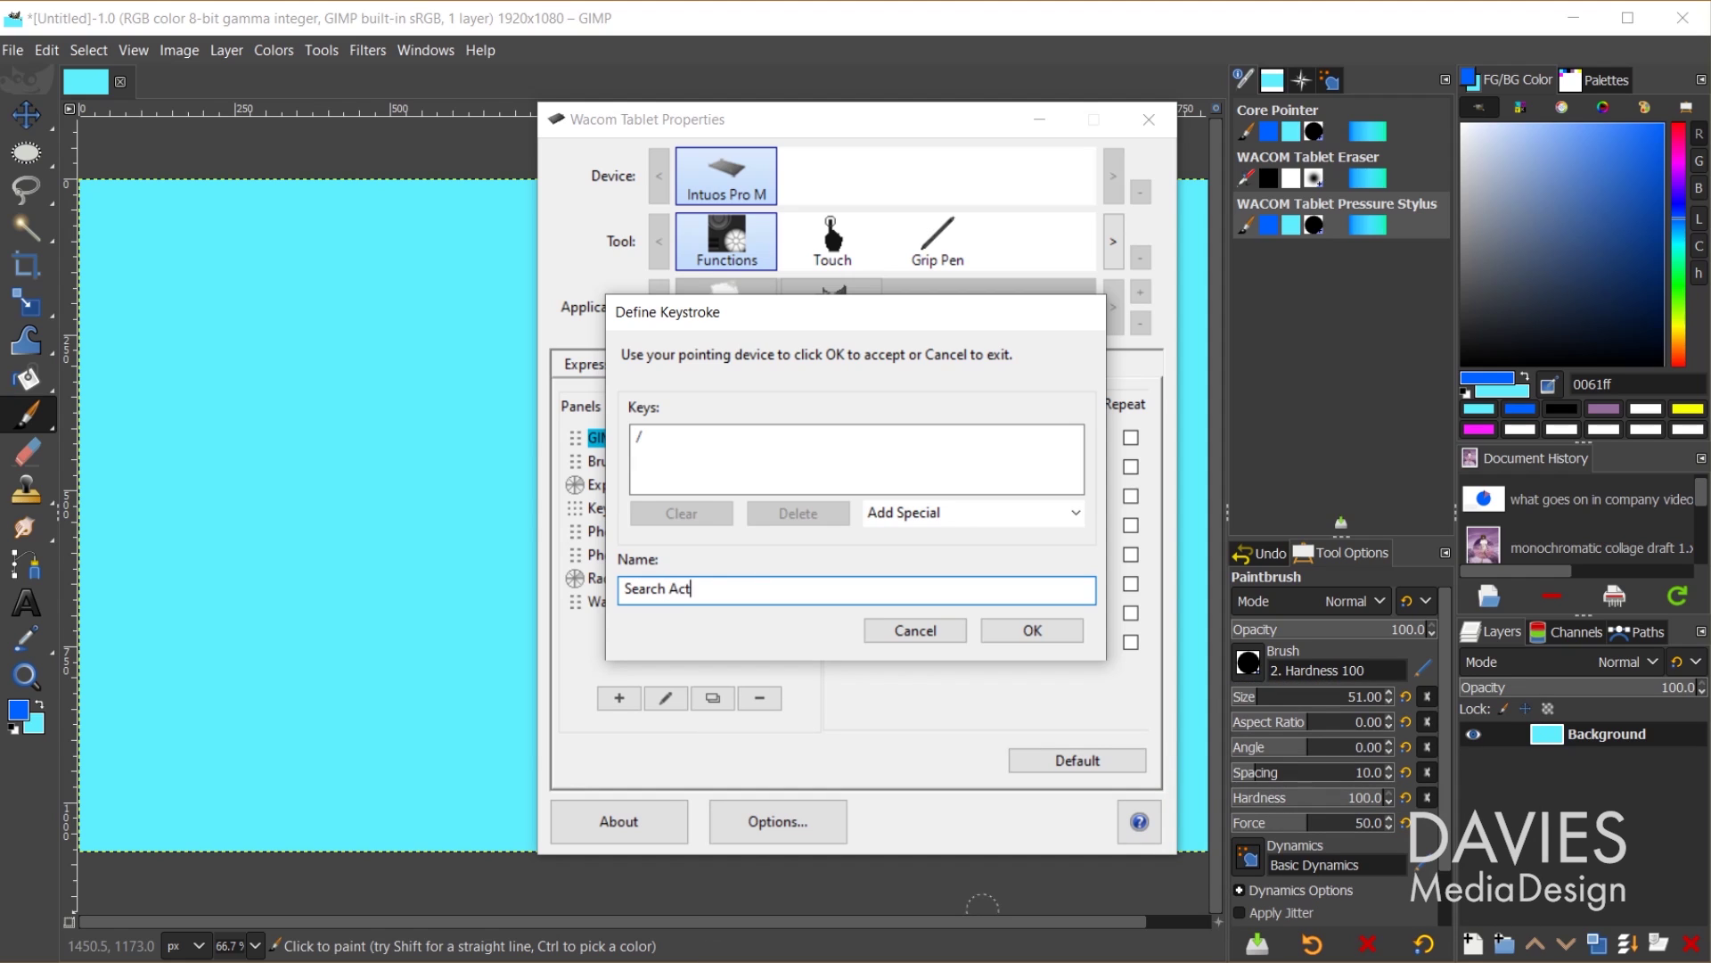
left_click(1045, 628)
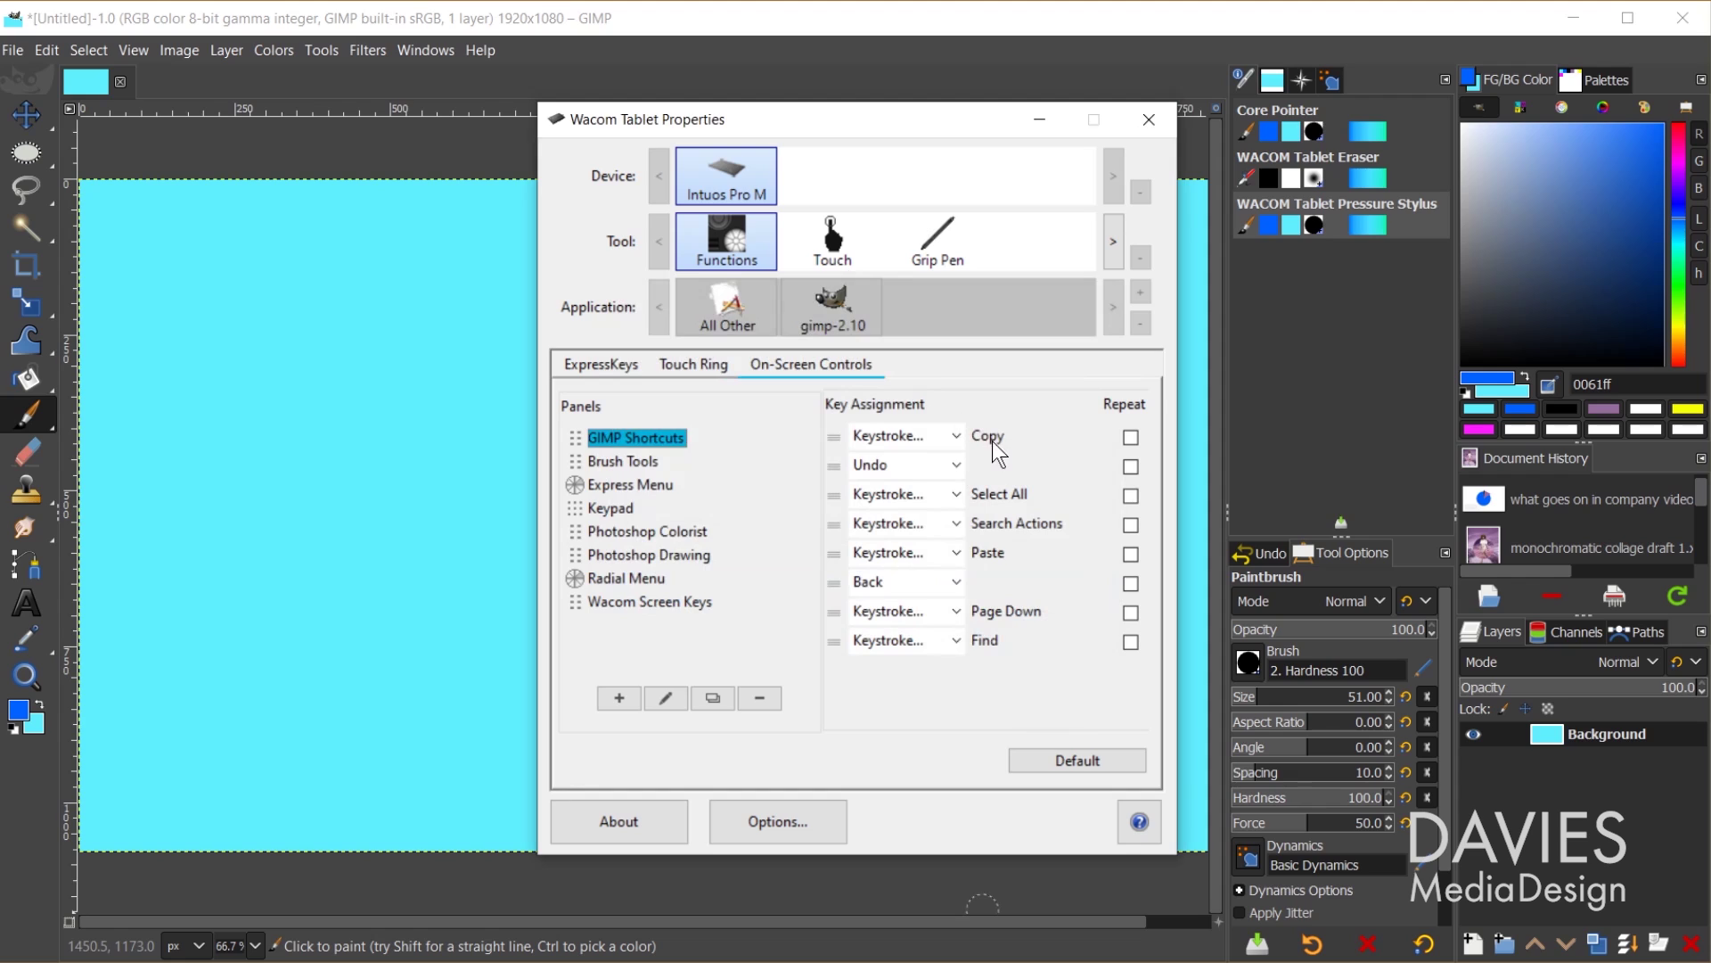
In GIMP, test the shortcuts panel's Search Actions control by searching for "levels" and opening Levels, close it and return to Wacom Tablet Properties.
left_click(451, 19)
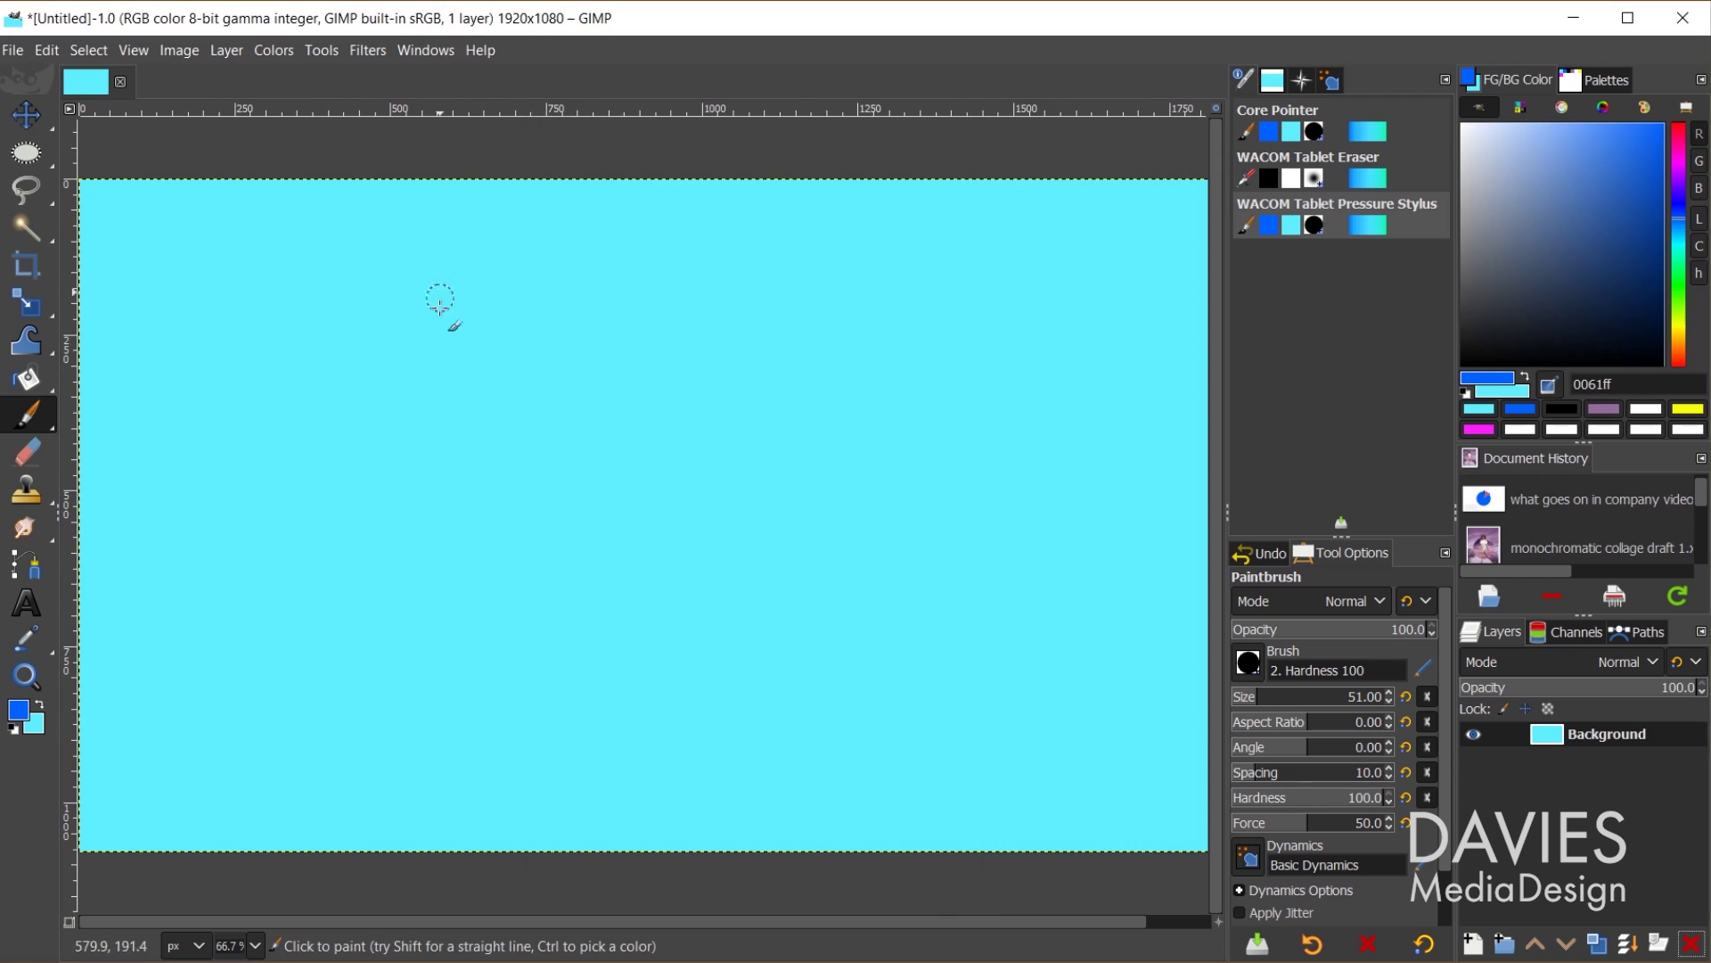
right_click(427, 391)
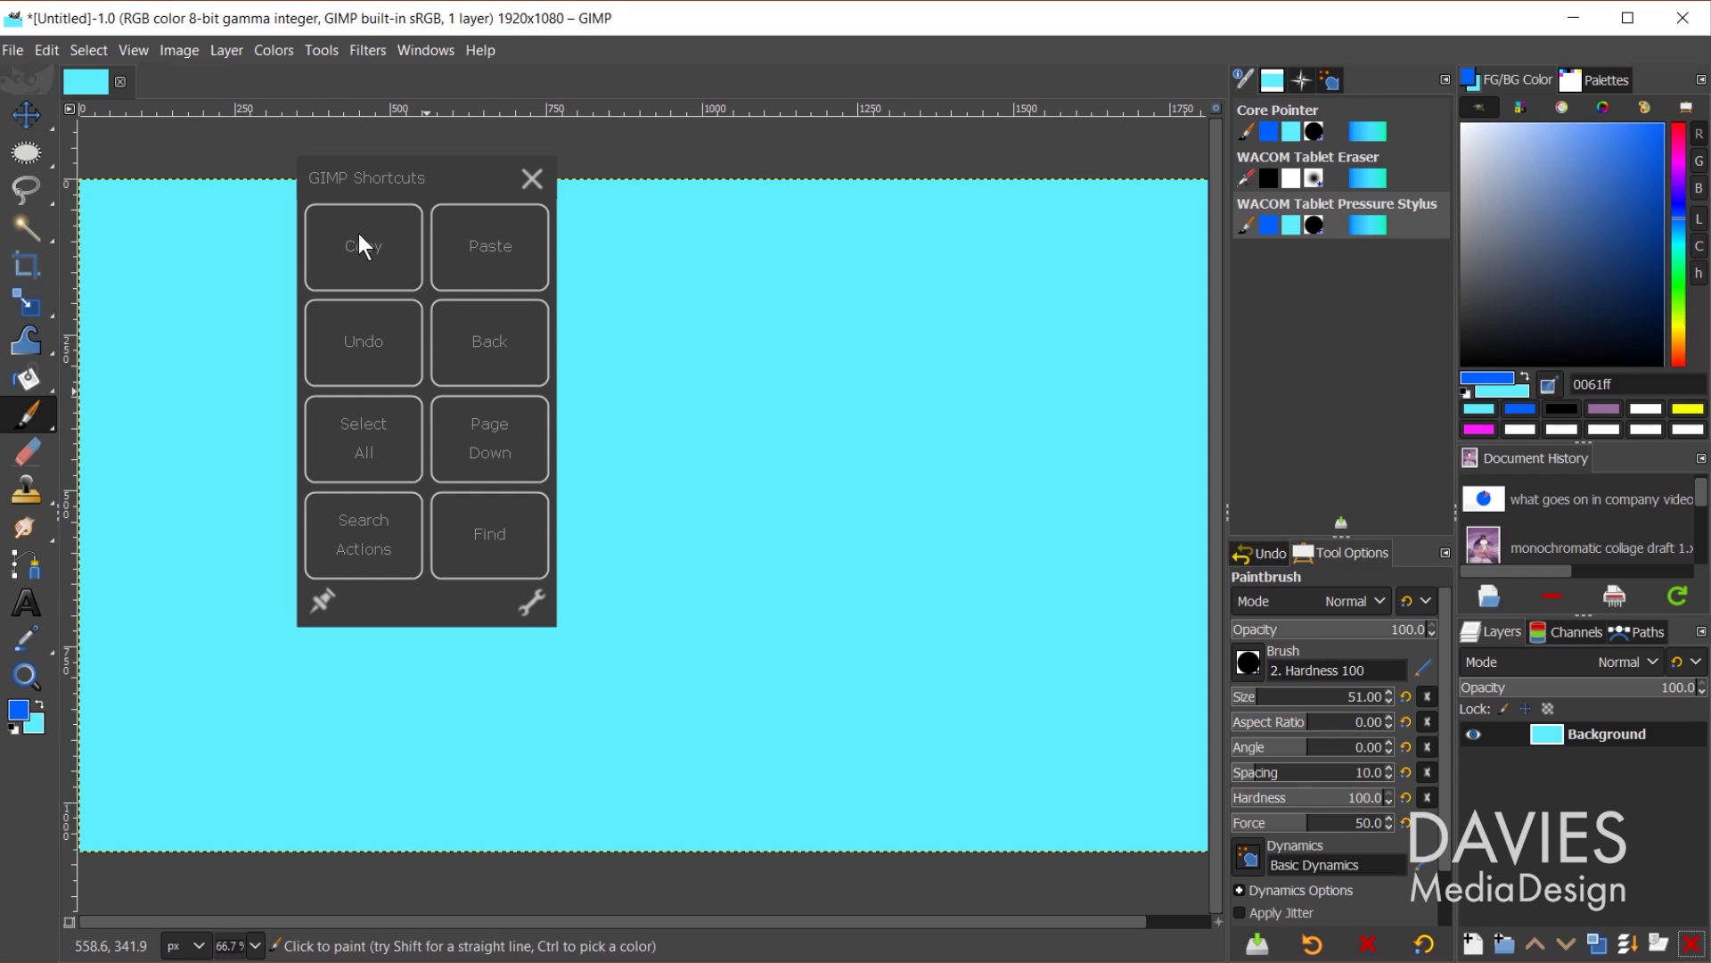
left_click(360, 529)
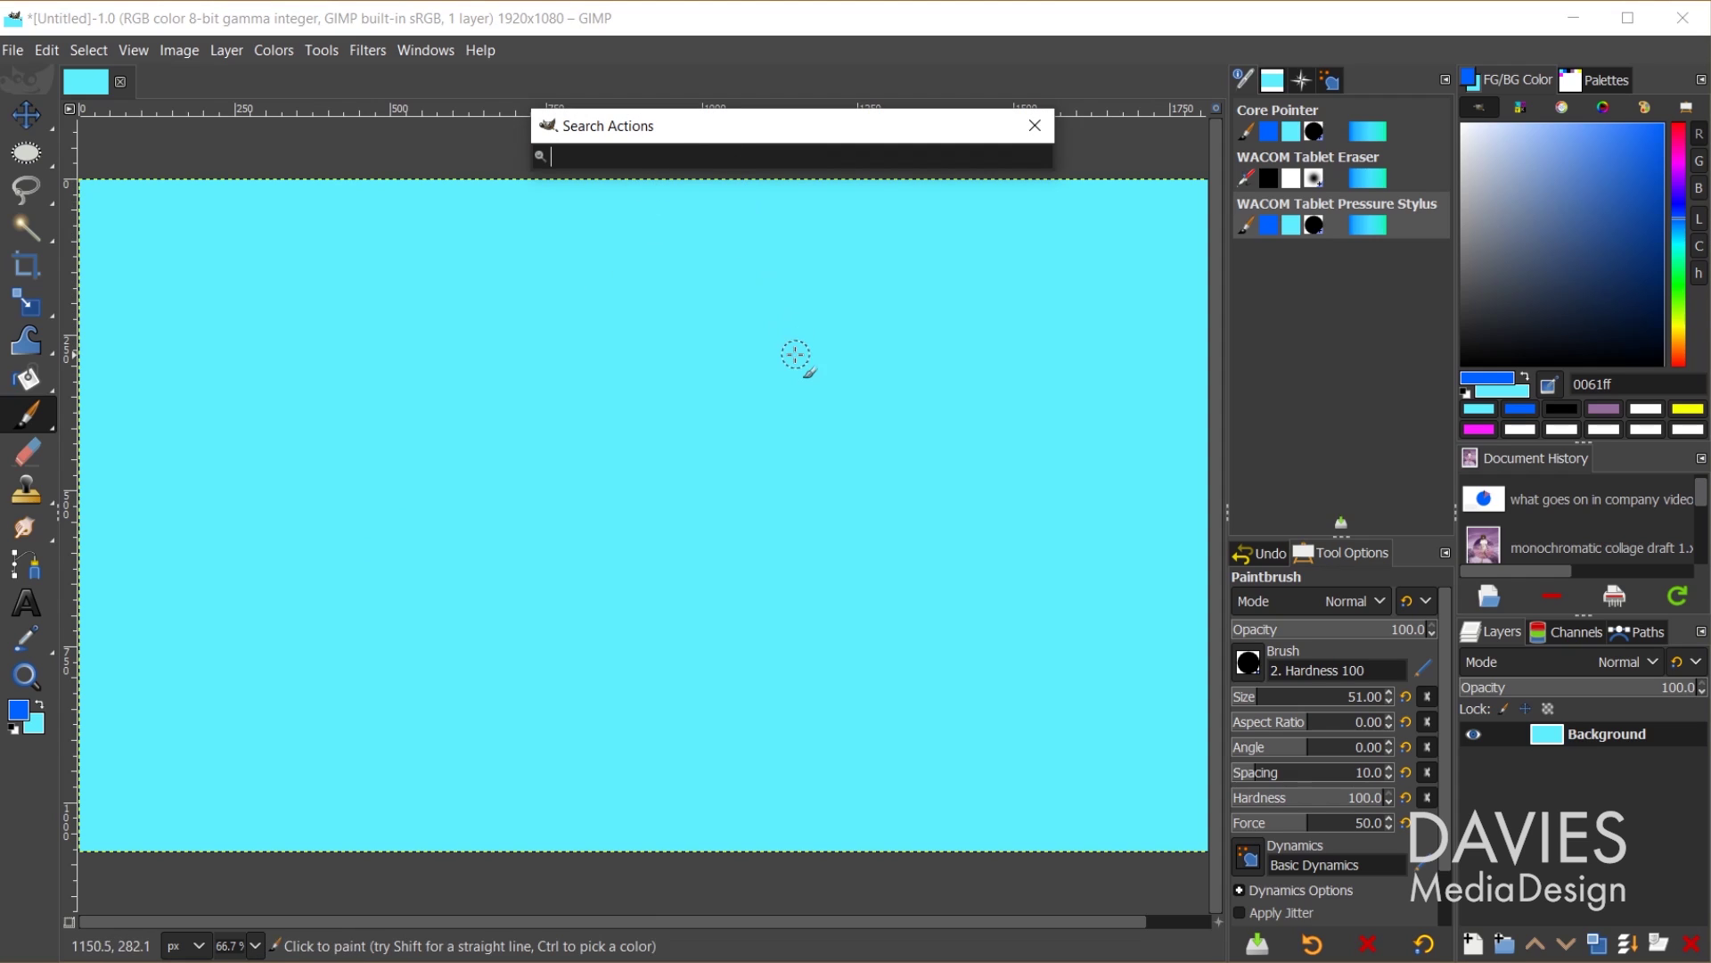
type("levels")
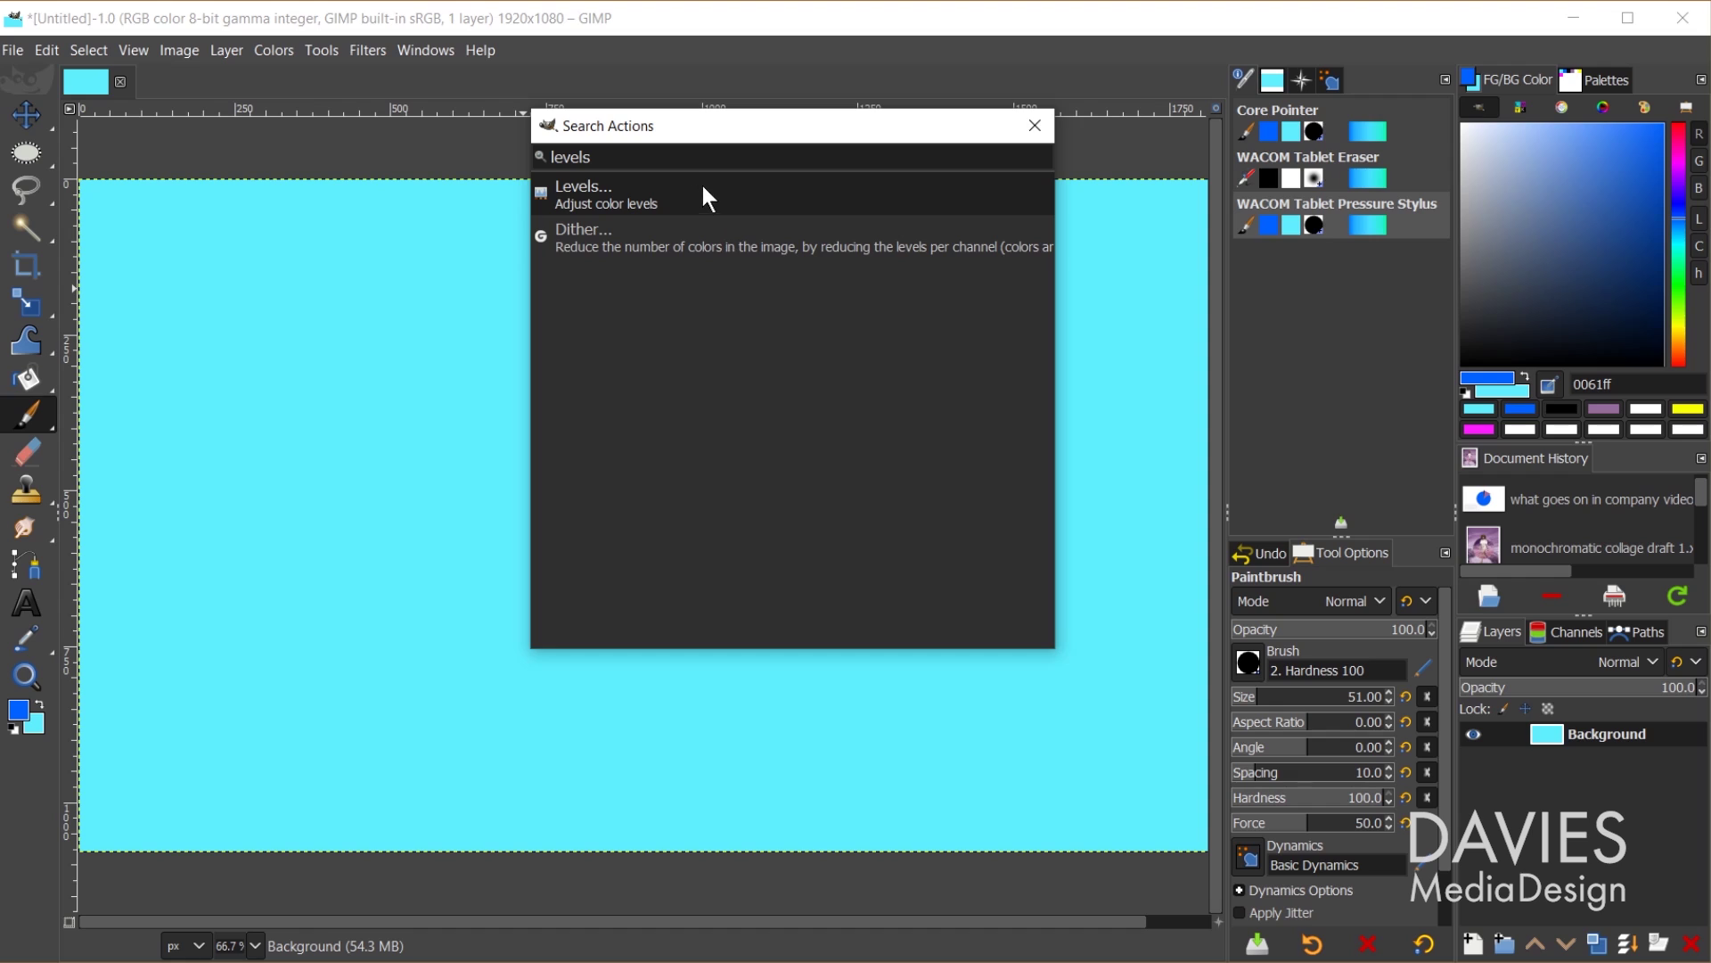
left_click(701, 182)
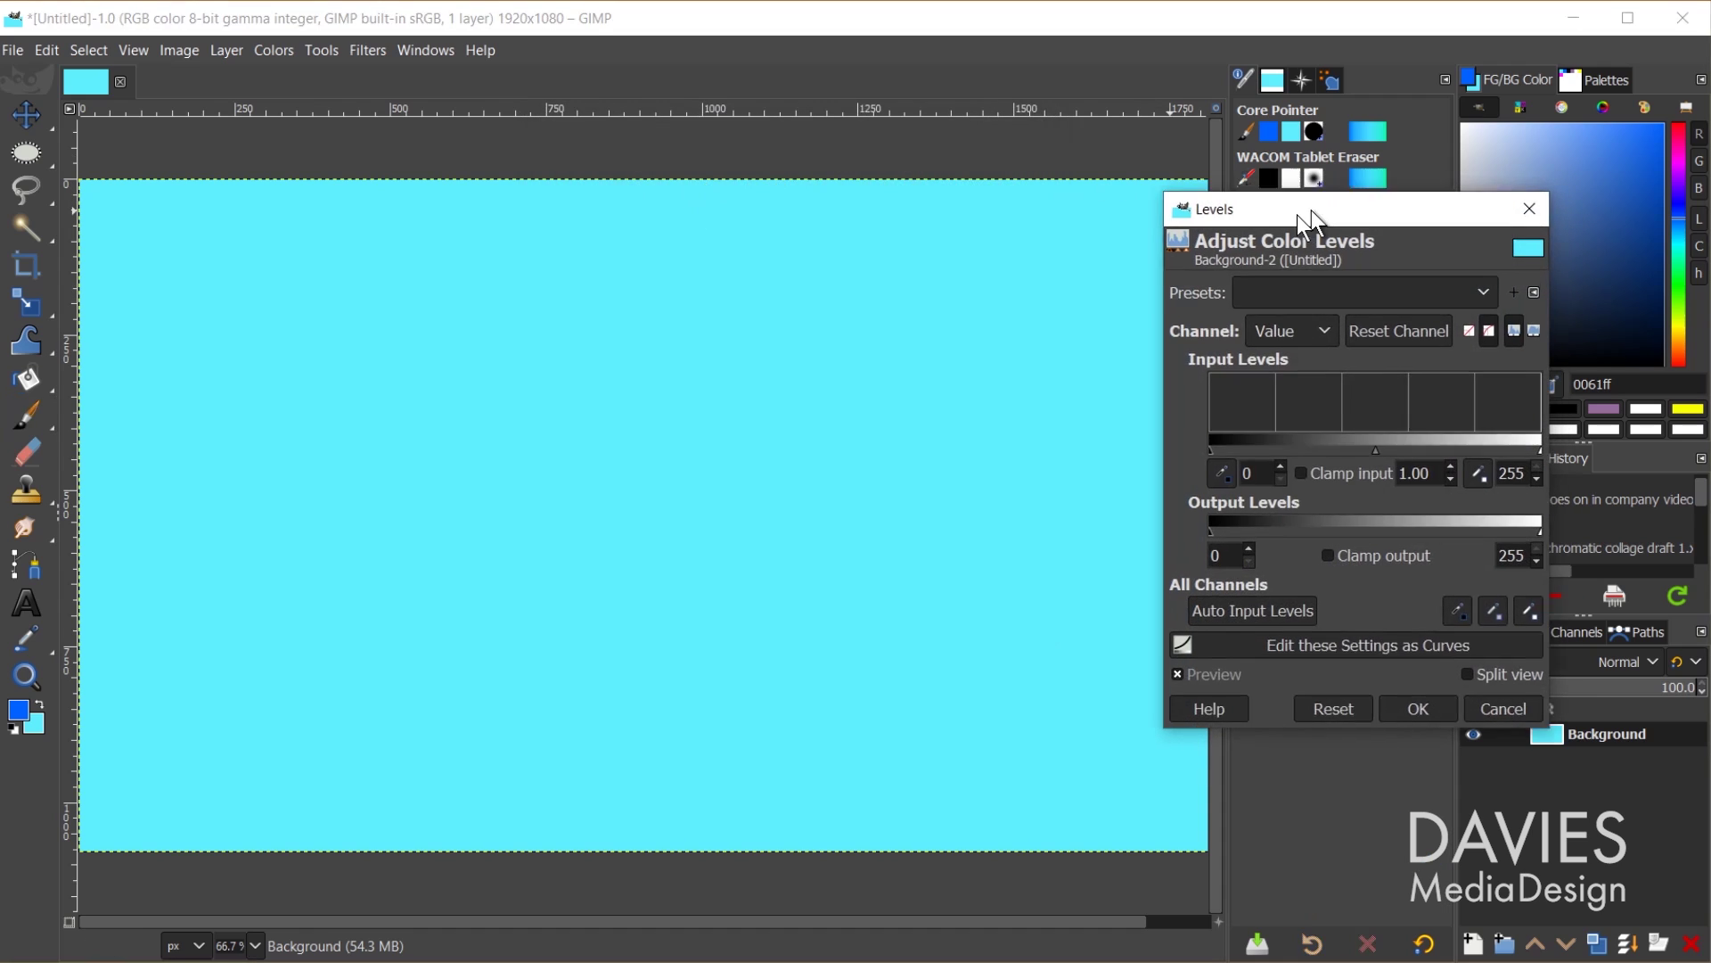
left_click(1167, 133)
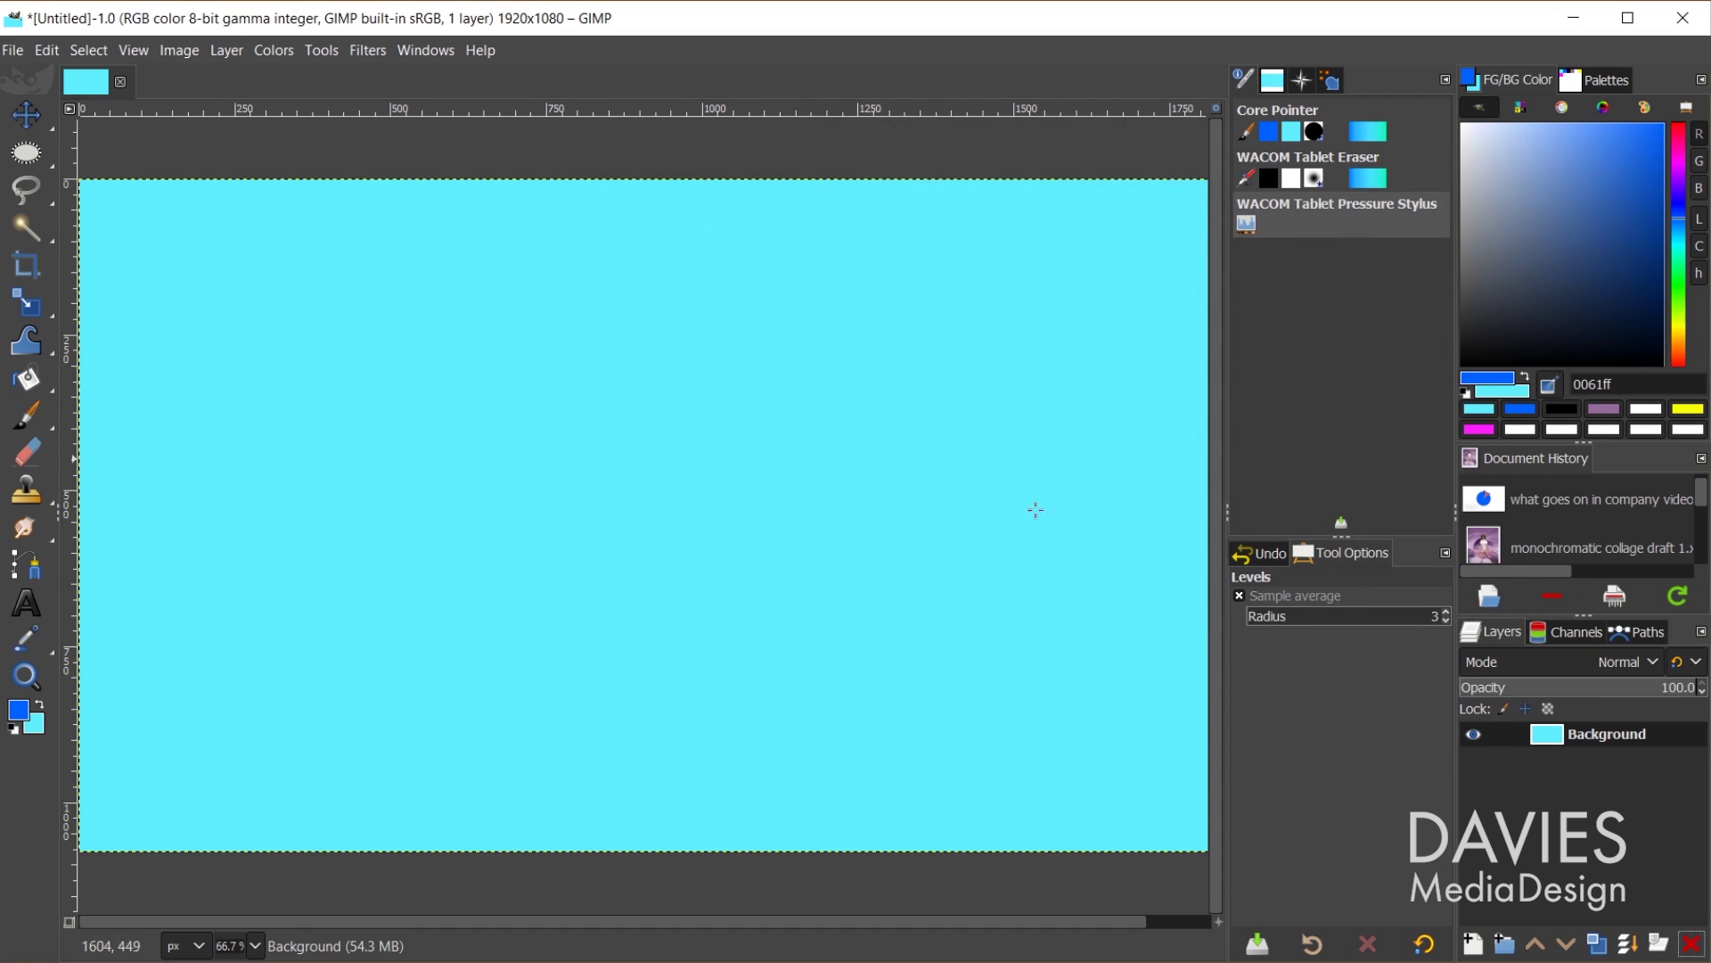
key("alt+Tab")
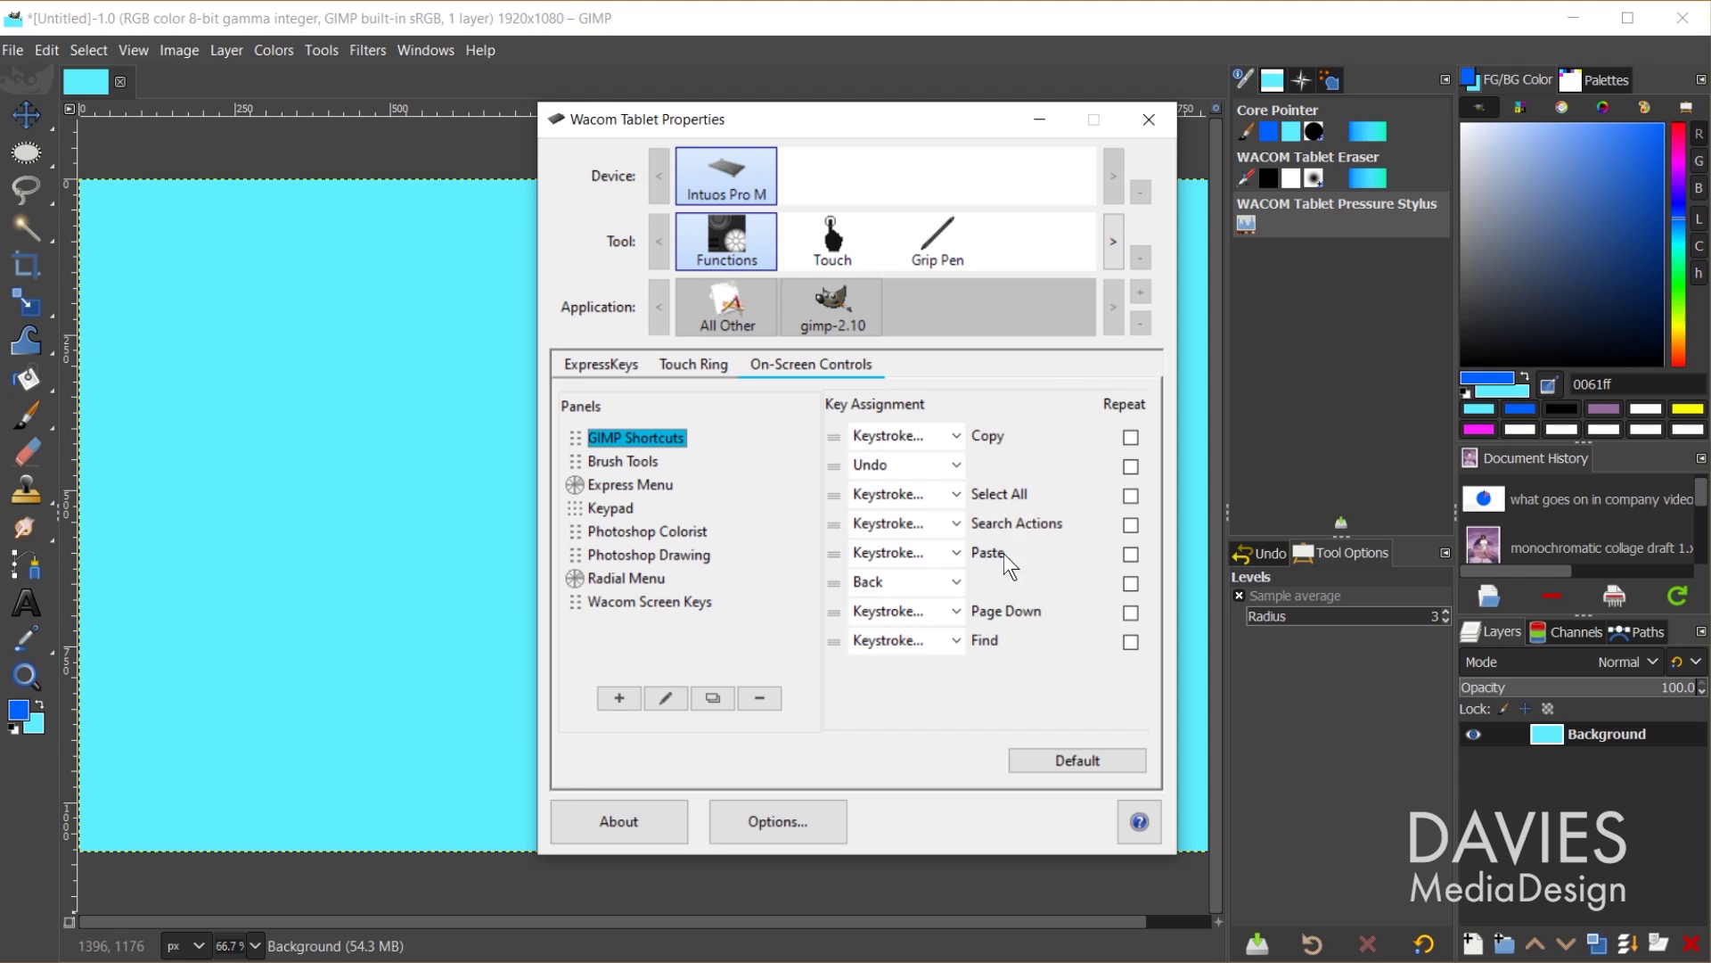
Review the keystroke definition of the Paste assignment and accept it as it is.
left_click(911, 551)
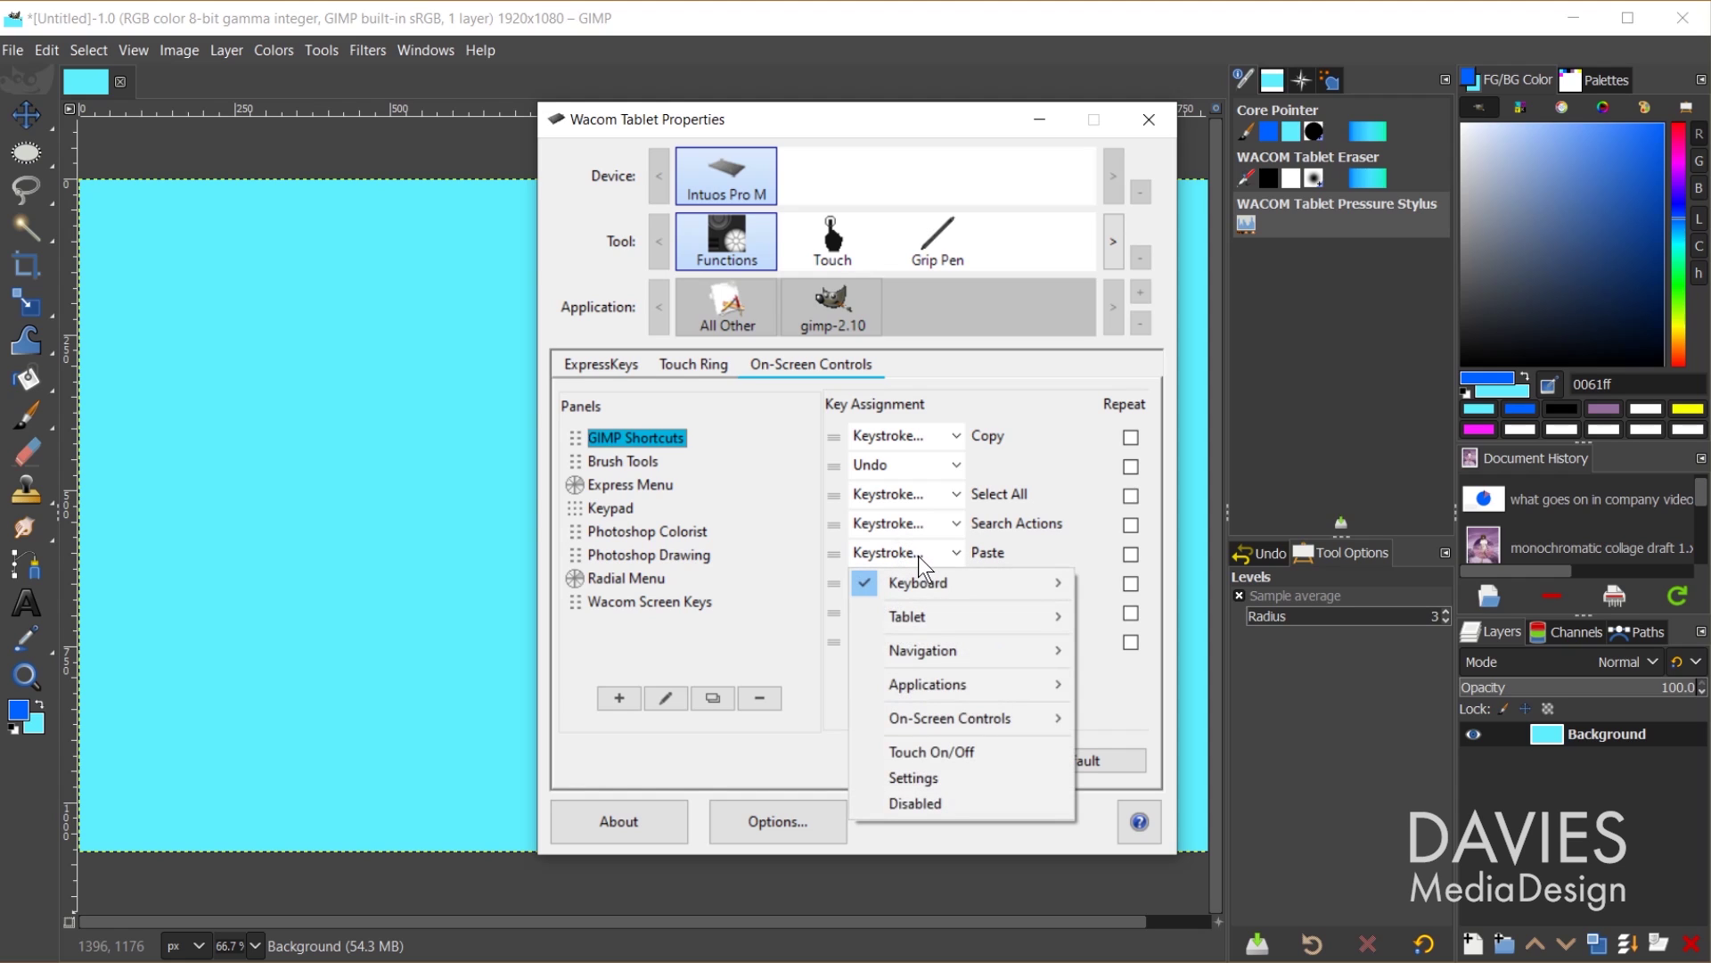
mouse_move(931, 579)
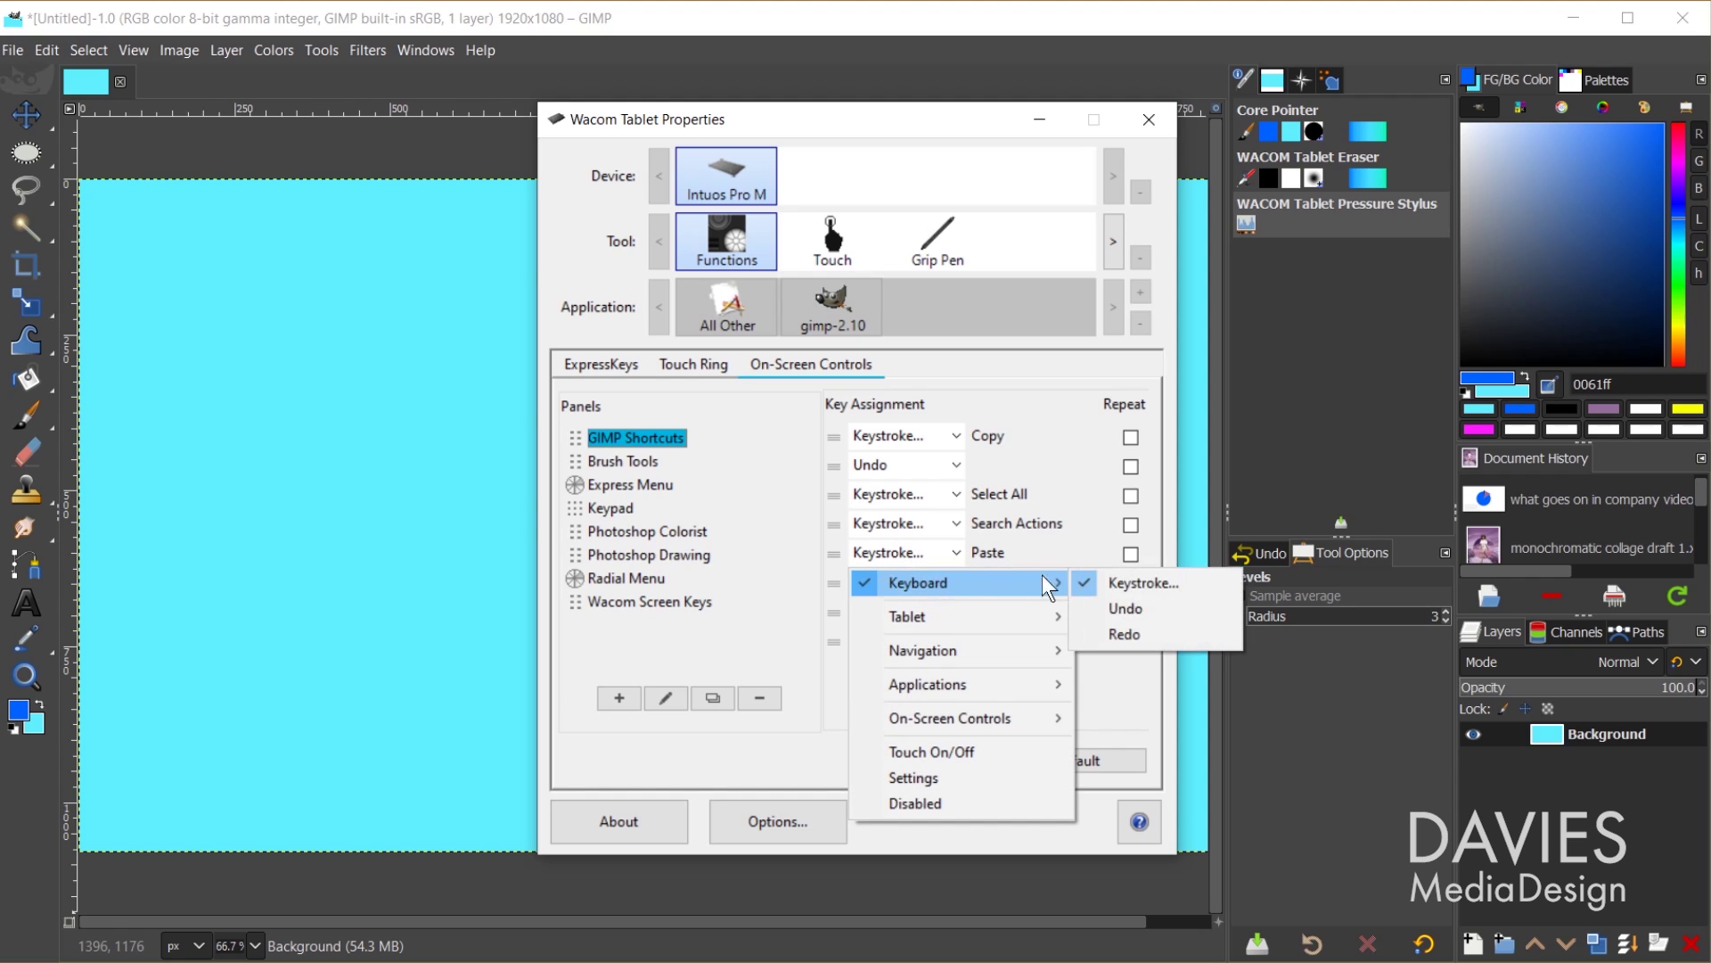
left_click(1129, 584)
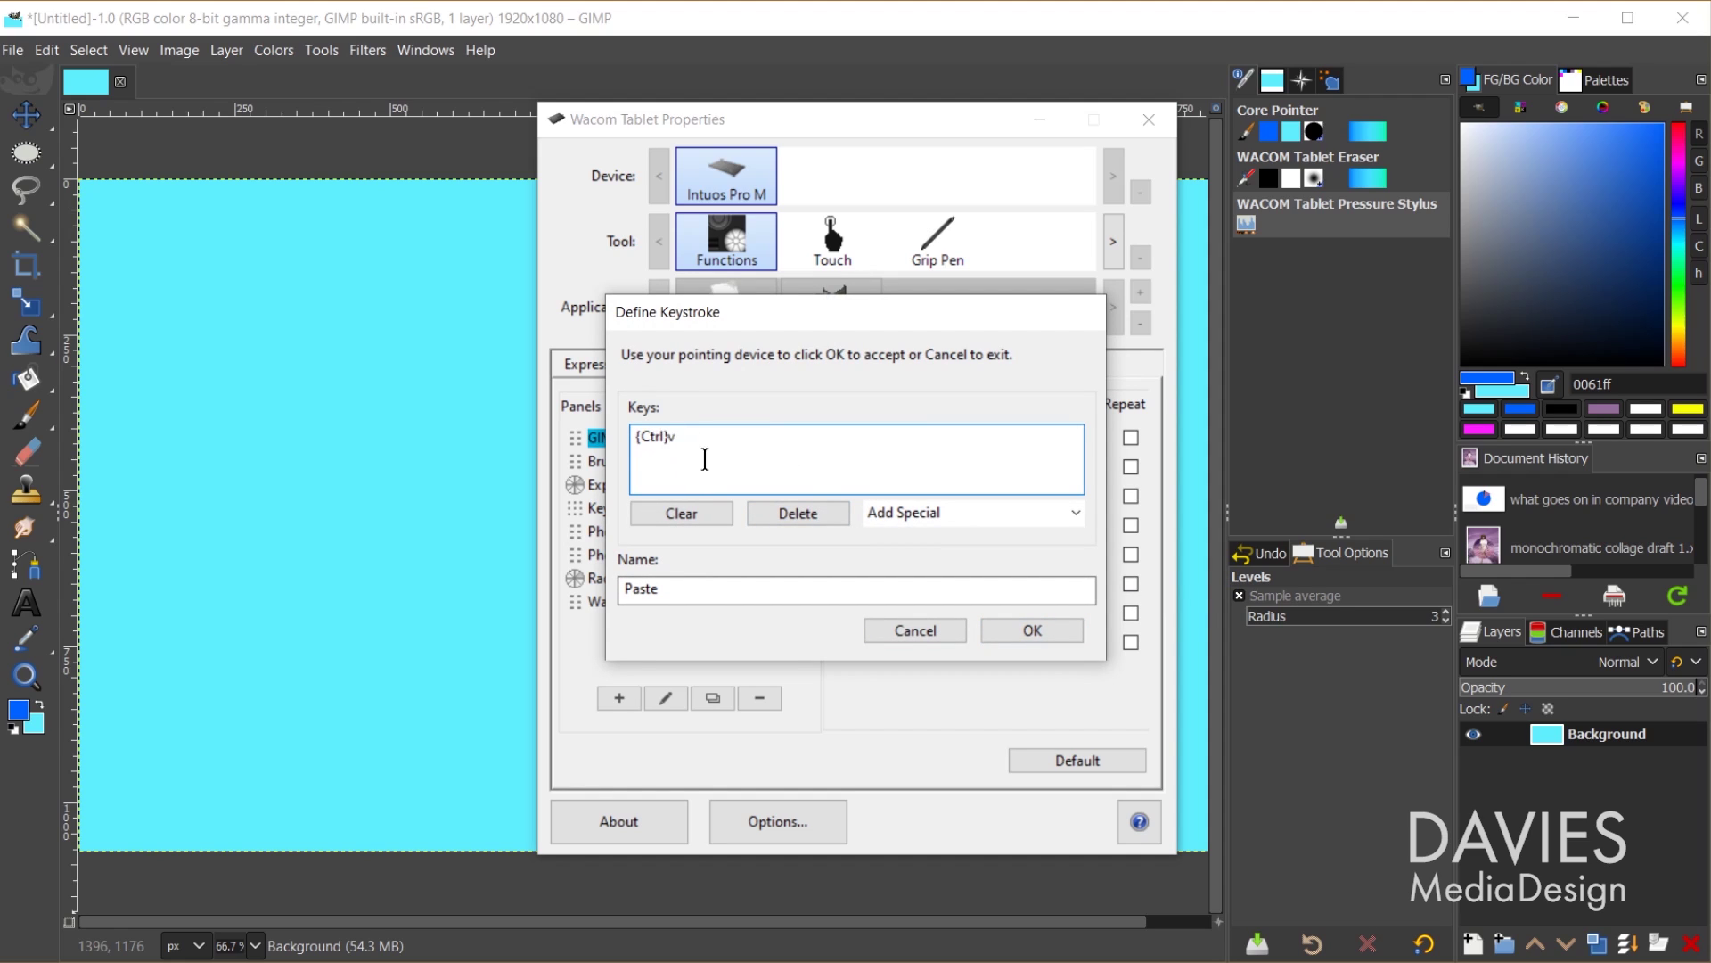
left_click(1067, 628)
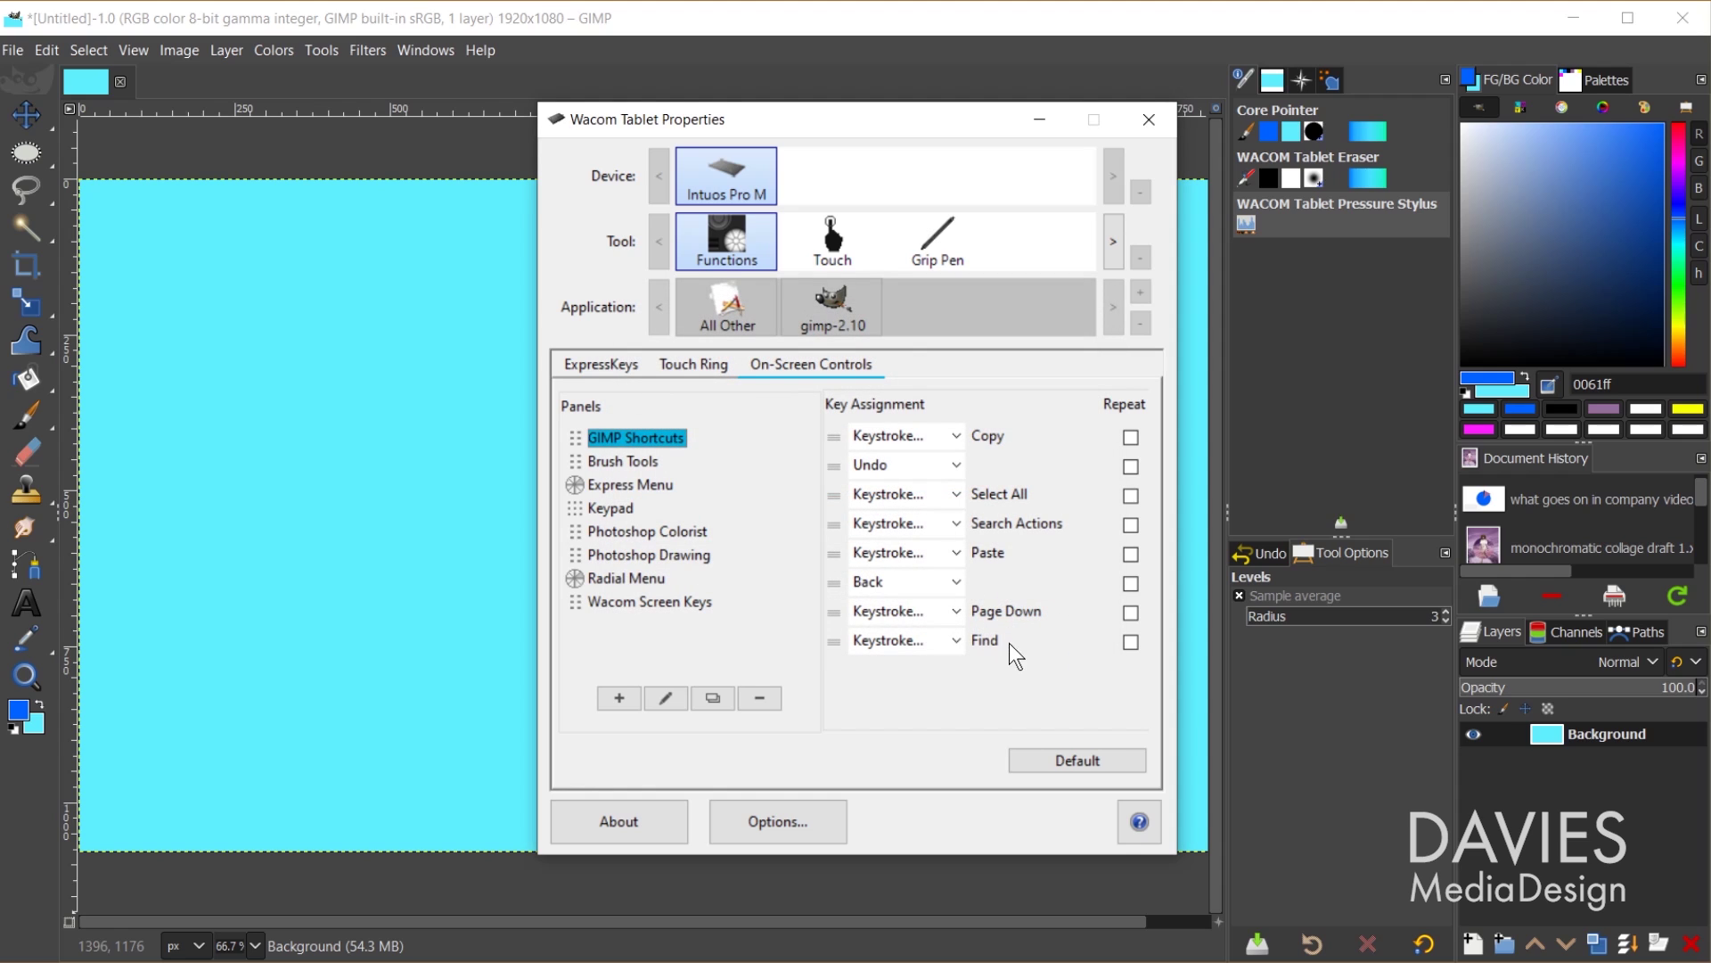
Change the Back key assignment of the GIMP Shortcuts panel to Redo.
left_click(908, 581)
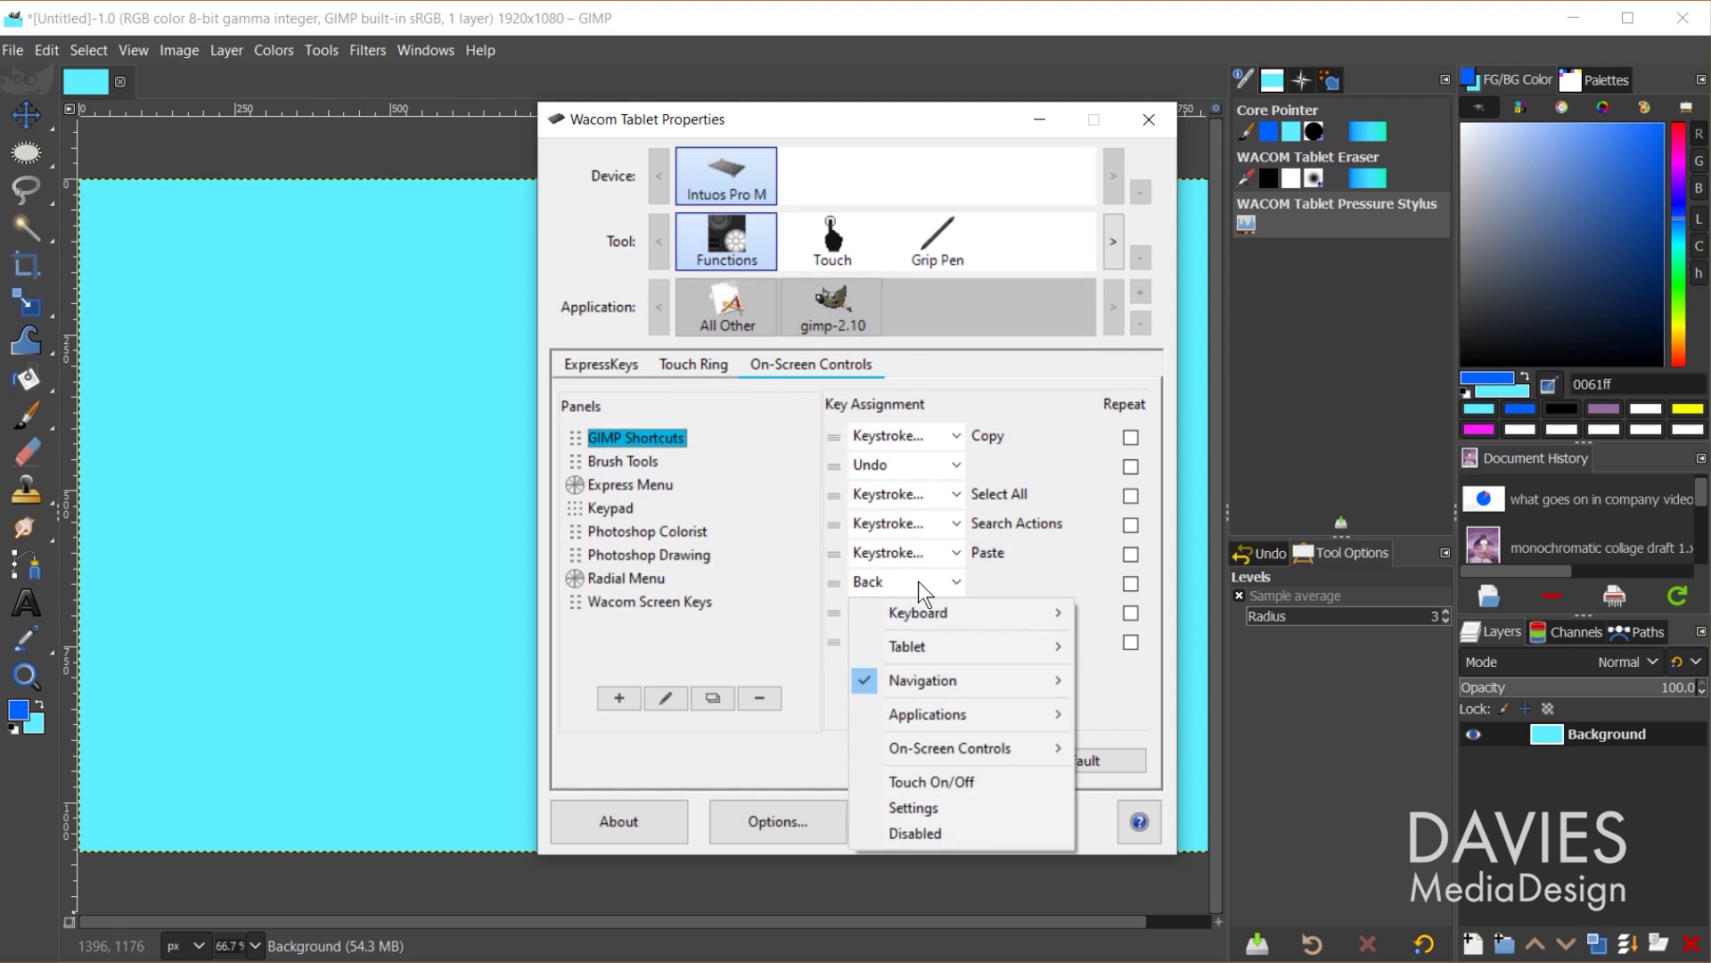
mouse_move(937, 619)
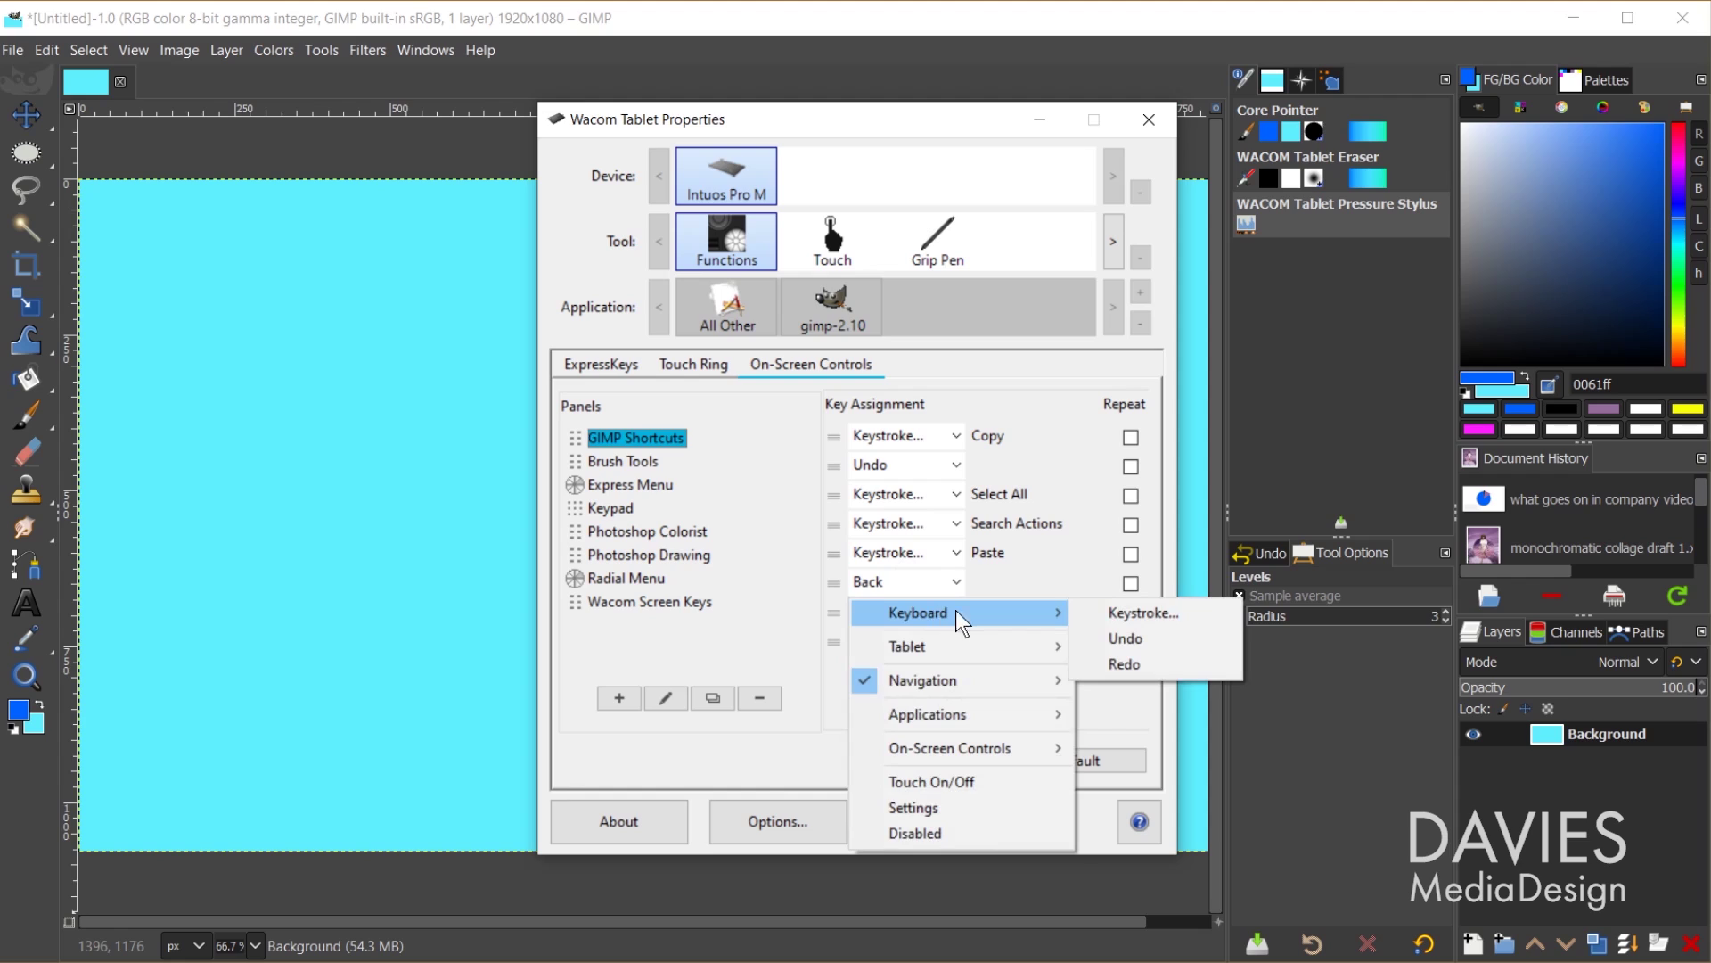
left_click(1137, 663)
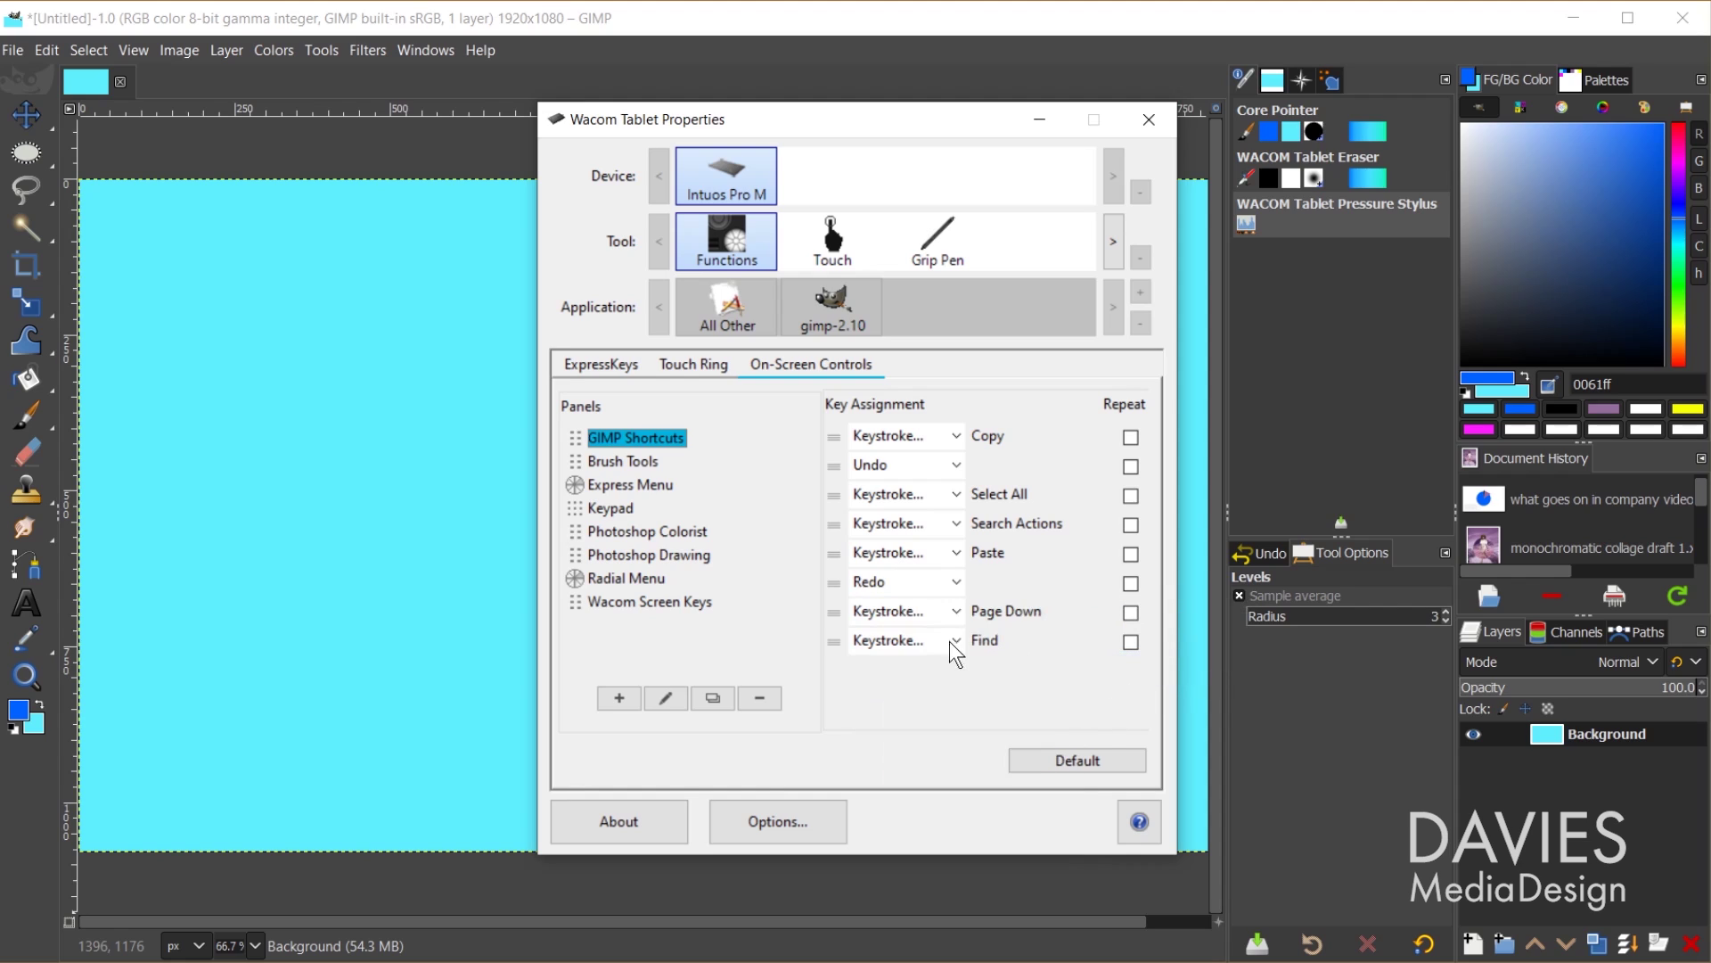
Change the Page Down key assignment of the GIMP Shortcuts panel to the Ctrl+Shift+A keystroke, named Select None.
left_click(918, 611)
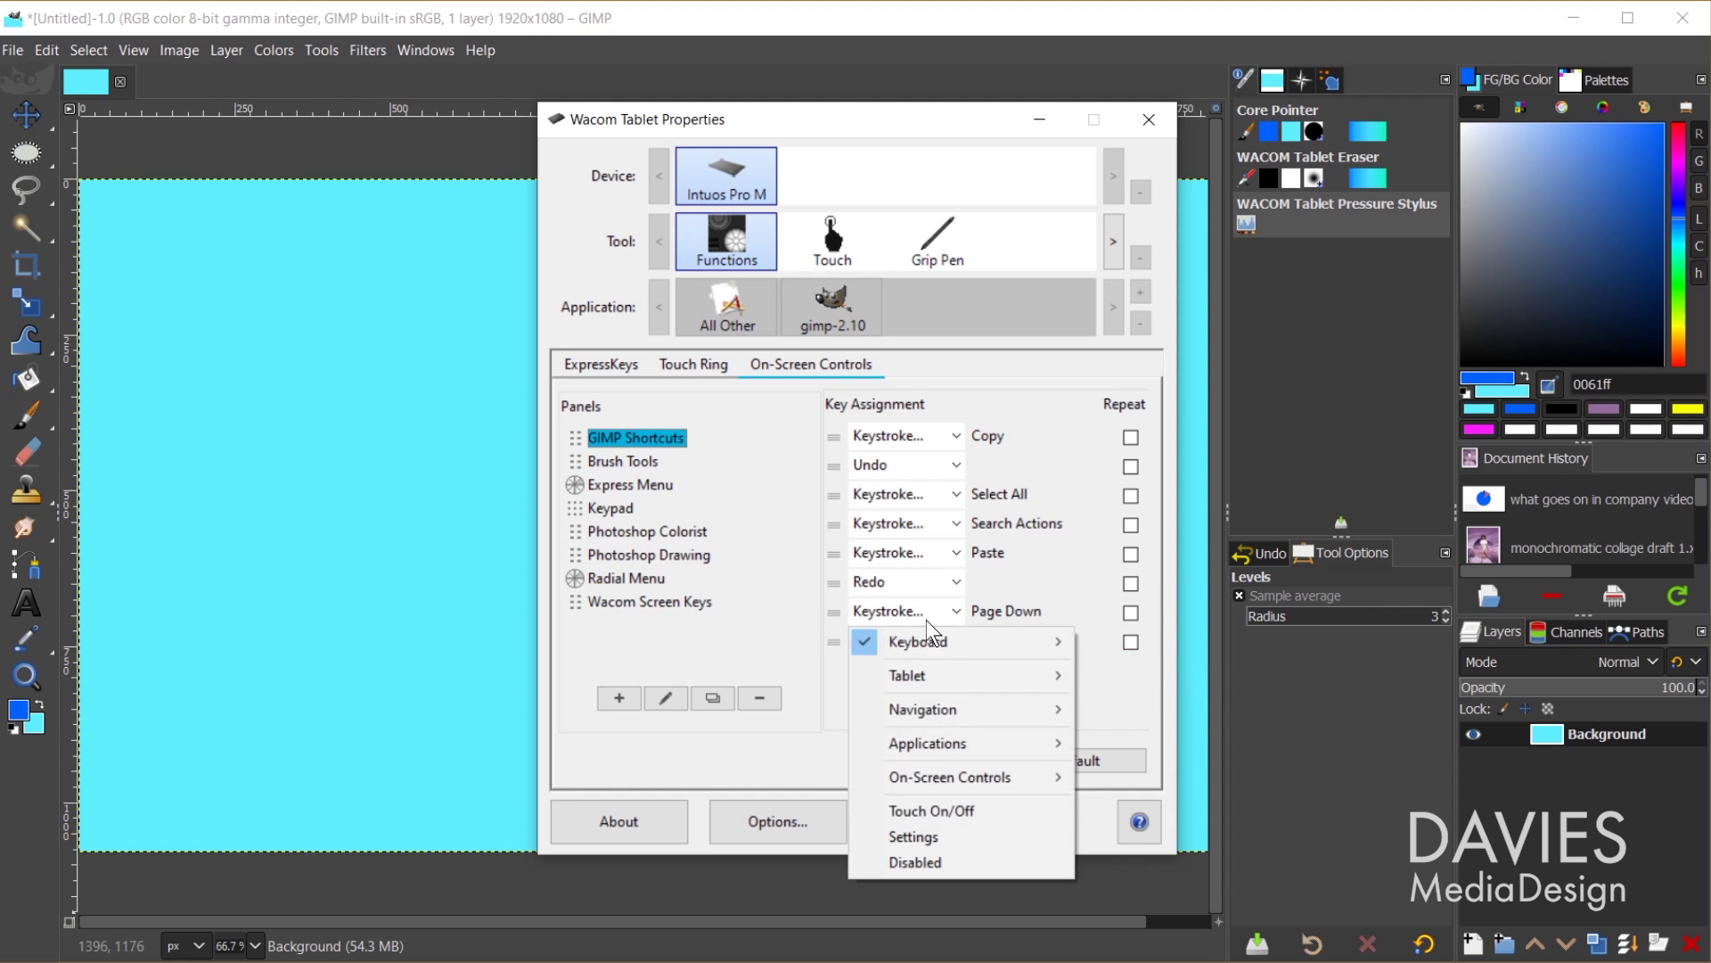
mouse_move(966, 649)
left_click(1141, 641)
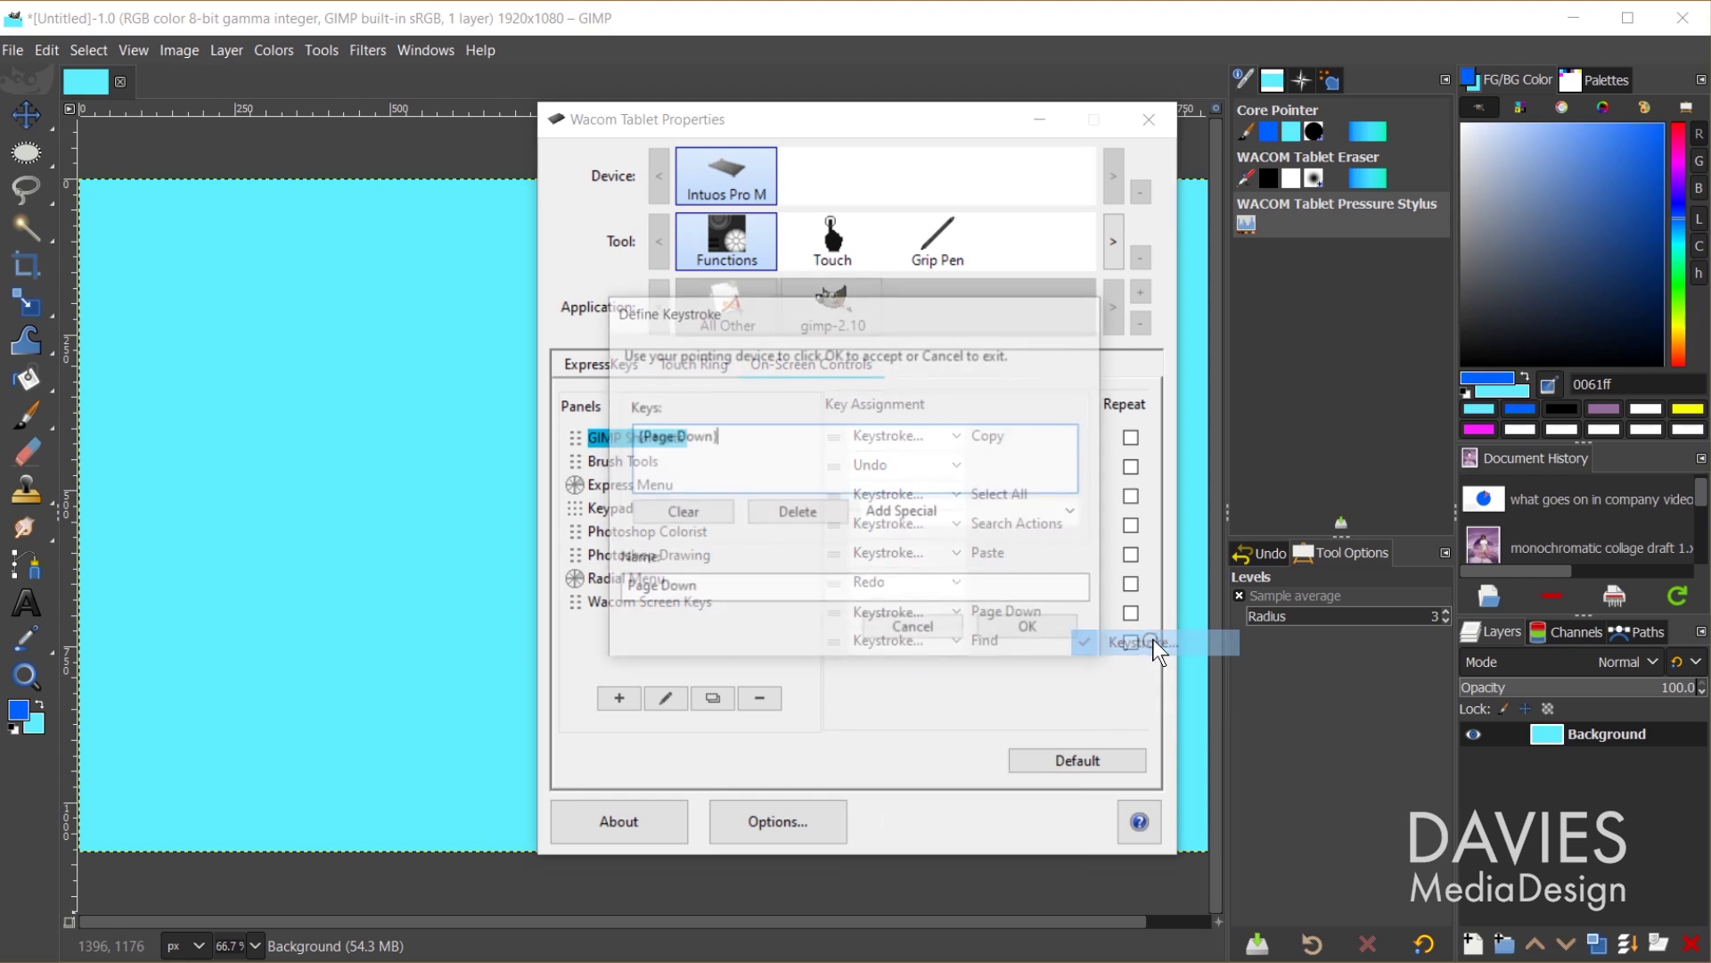
left_click(681, 514)
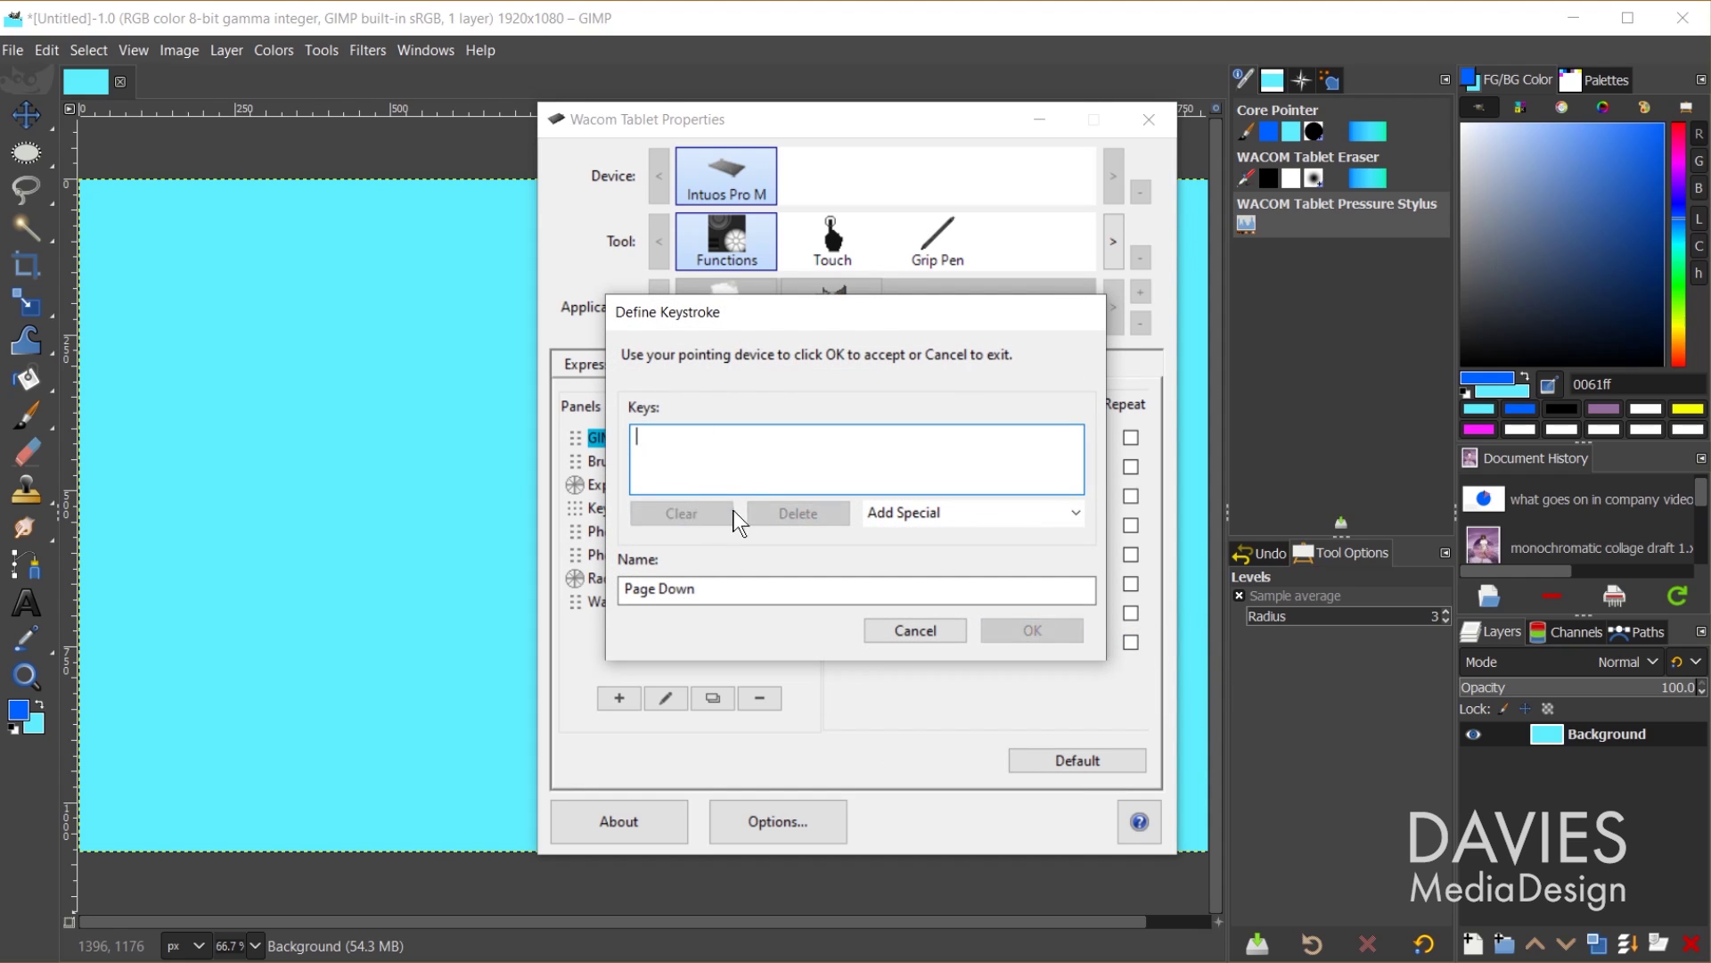
key("ctrl+shift+a")
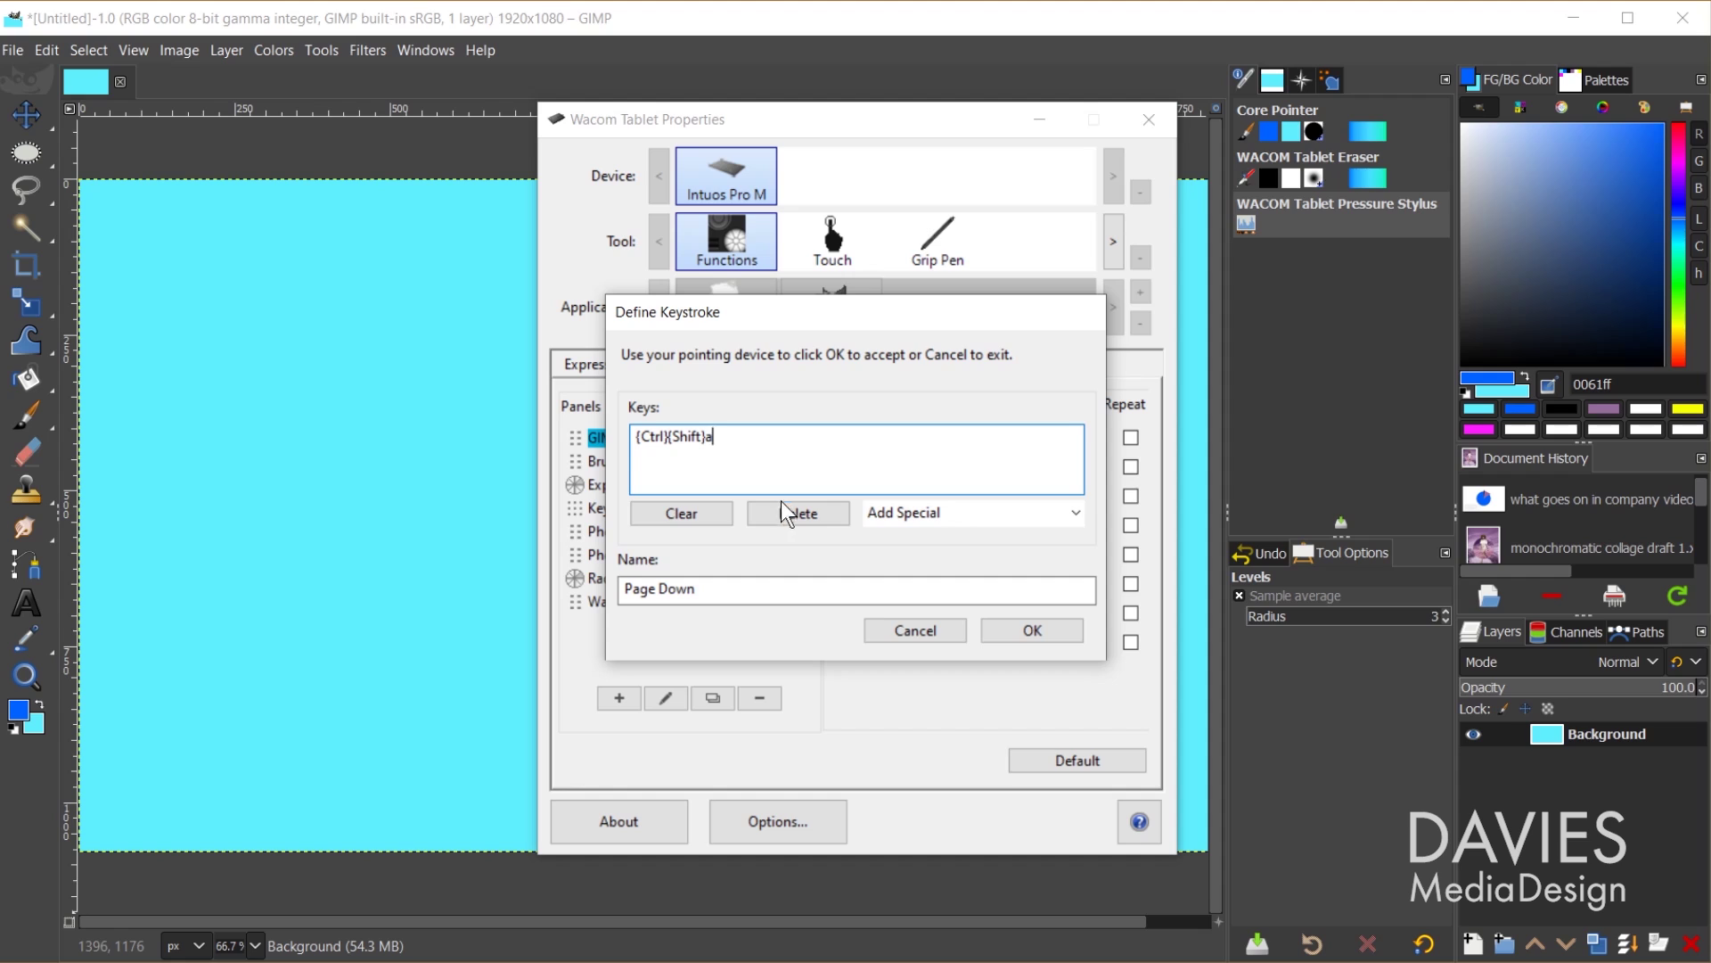
left_click(767, 587)
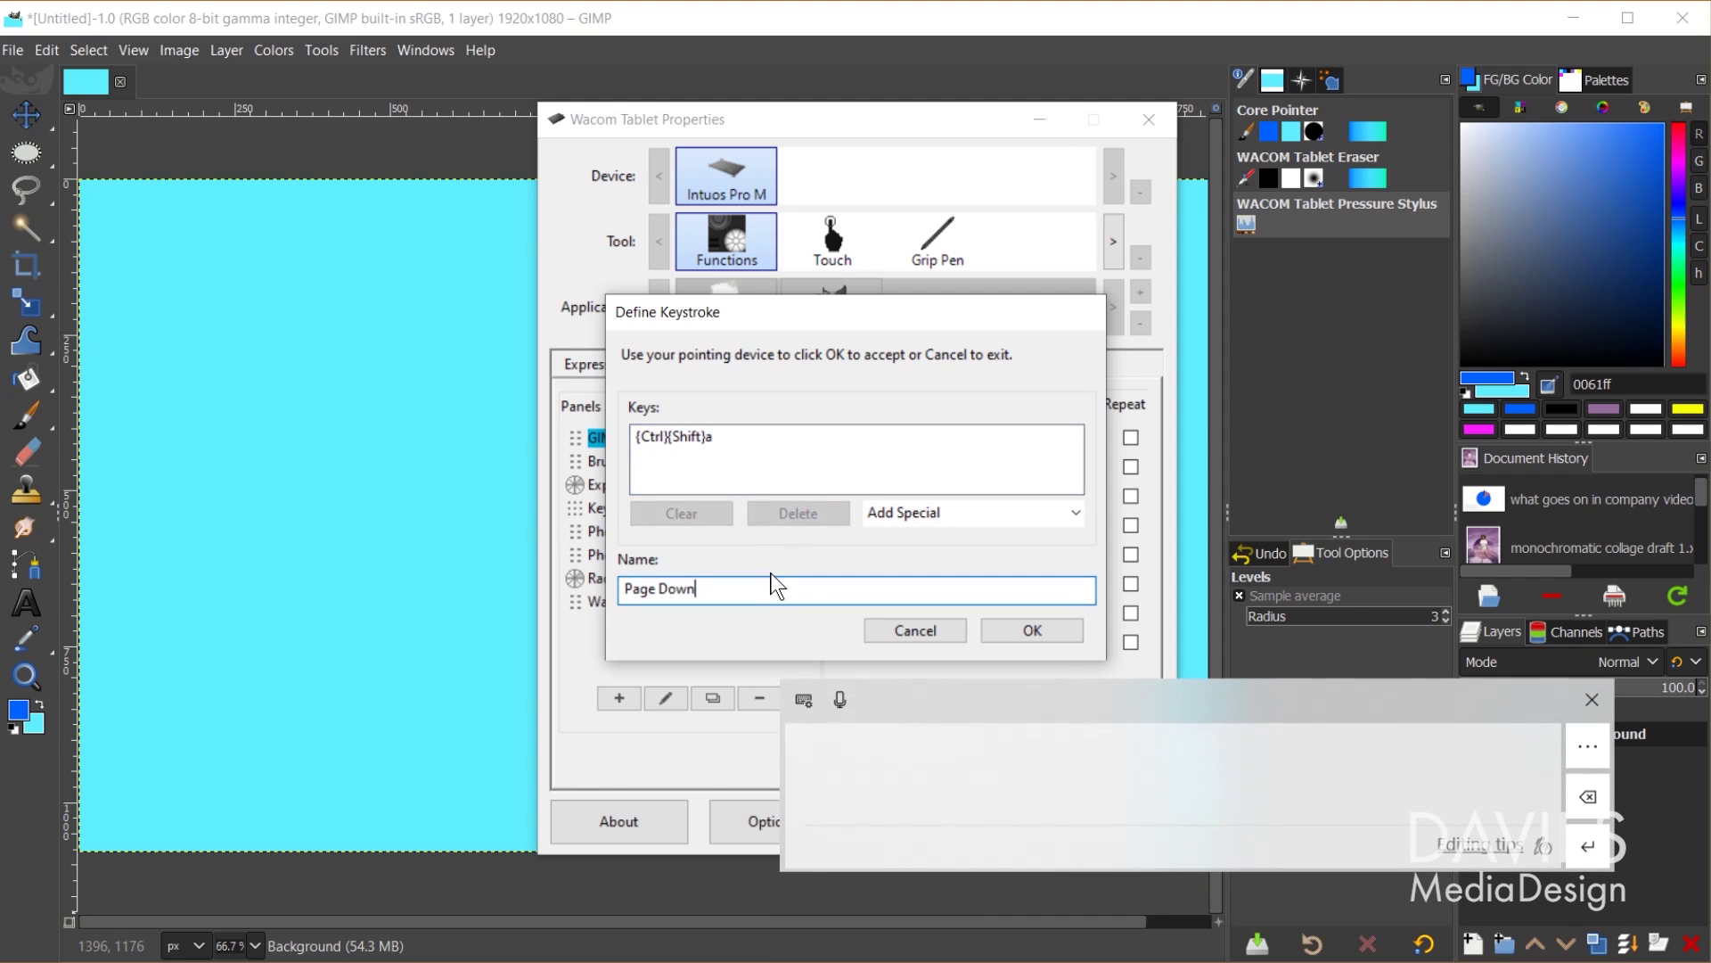
key("BackSpace")
key("BackSpace")
key("BackSpace")
key("BackSpace")
key("BackSpace")
key("BackSpace")
key("BackSpace")
key("BackSpace")
key("BackSpace")
type("S")
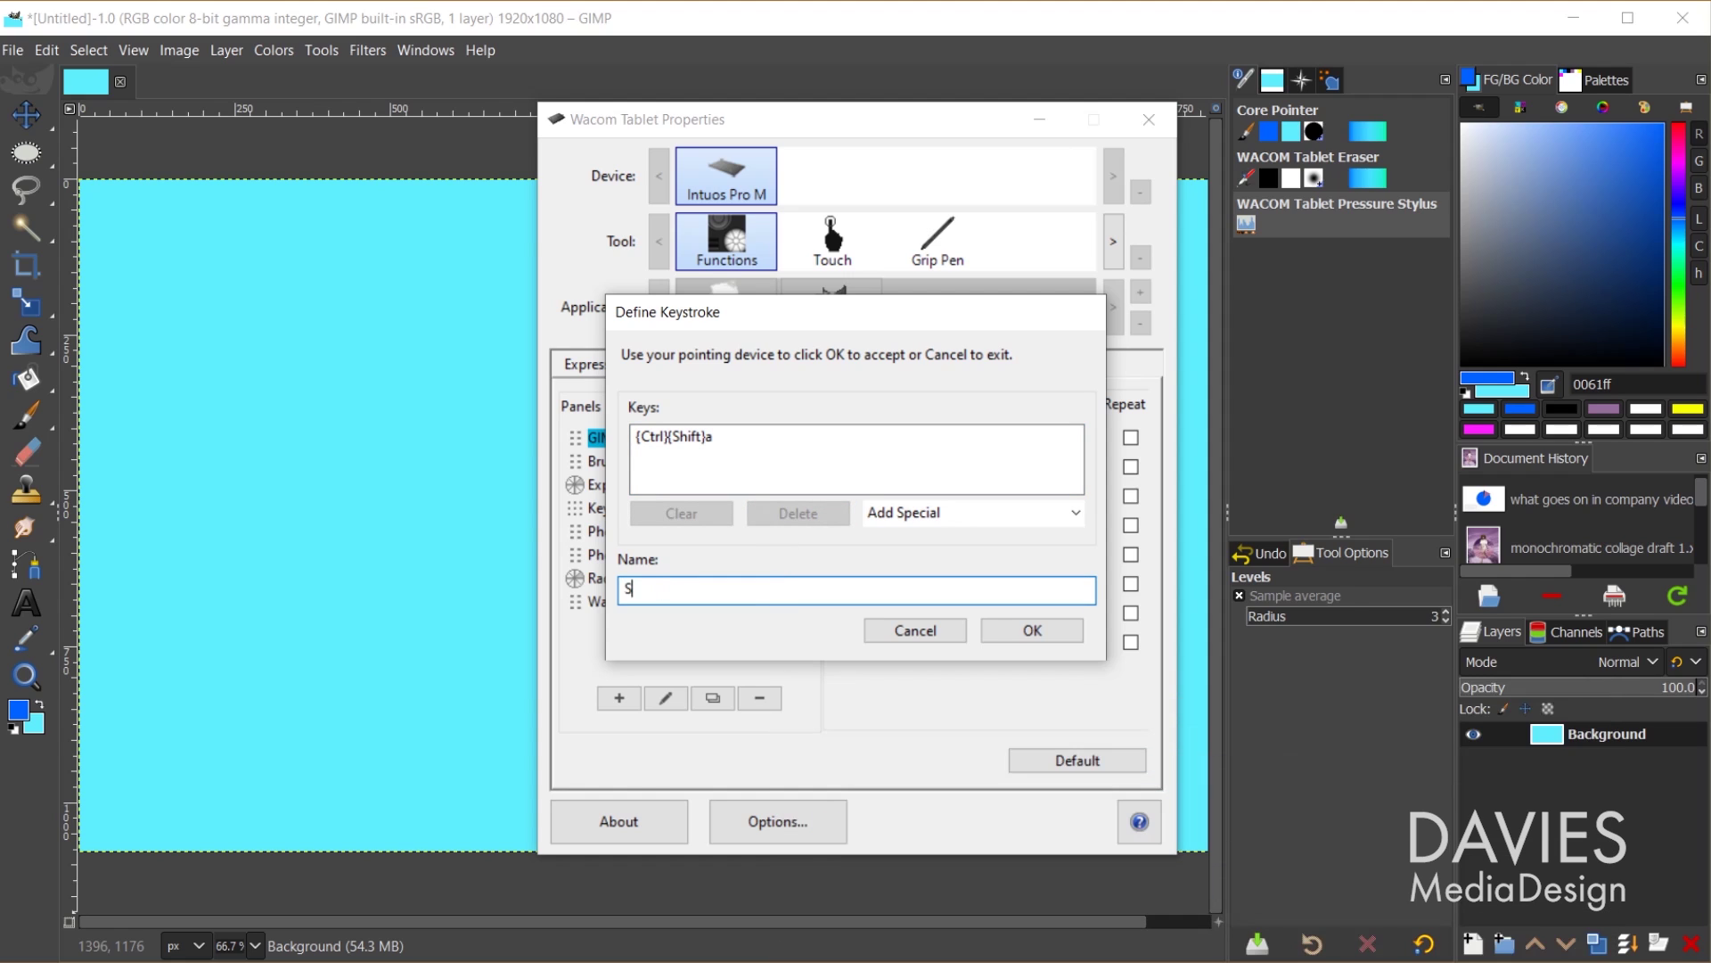
type("elect None")
left_click(1027, 627)
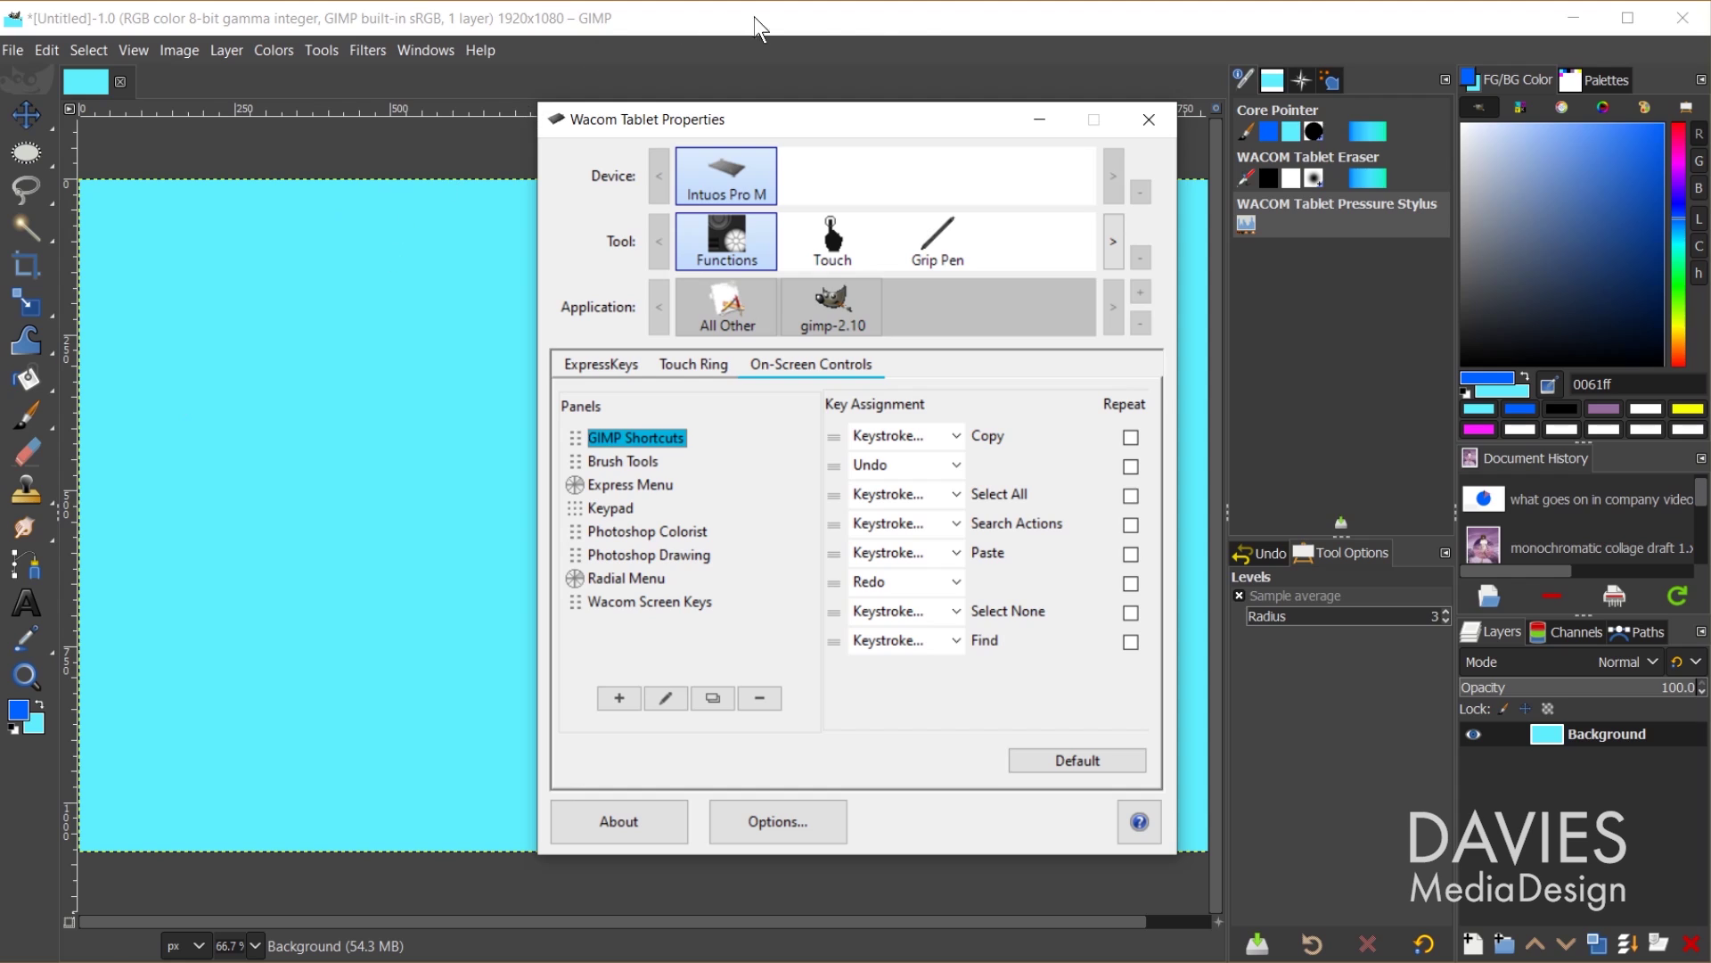
In GIMP, show the image navigation preview and fit the whole image in the window, and return to Wacom Tablet Properties.
left_click(927, 24)
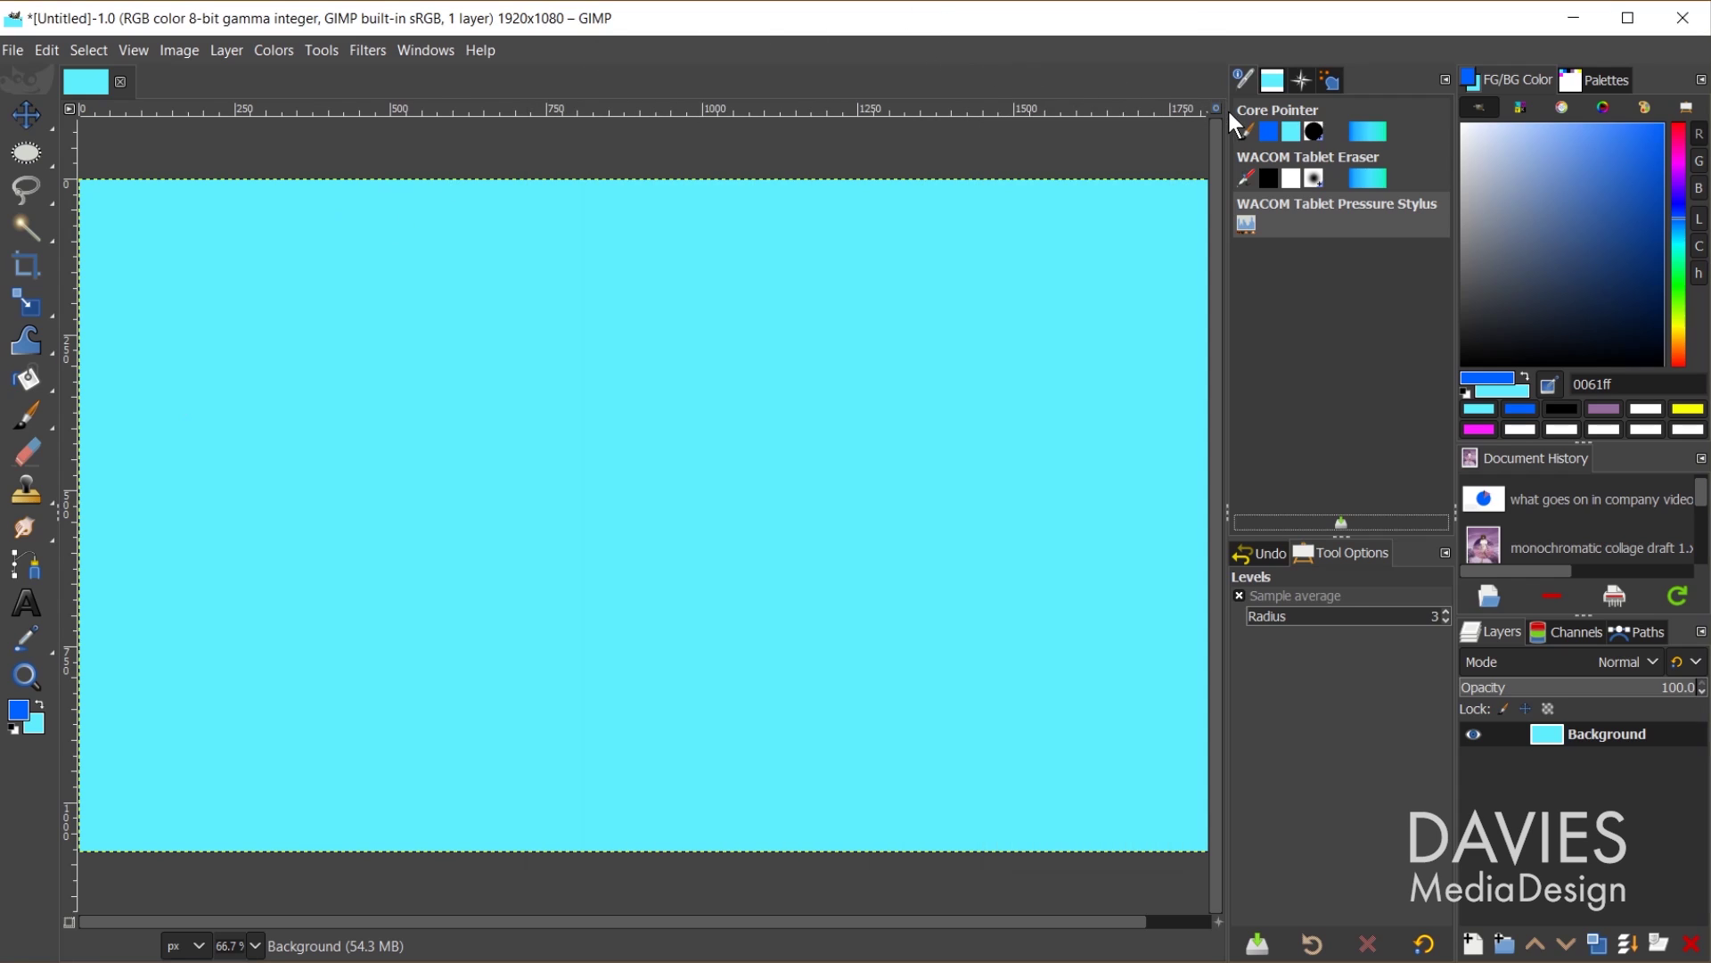
left_click(1301, 80)
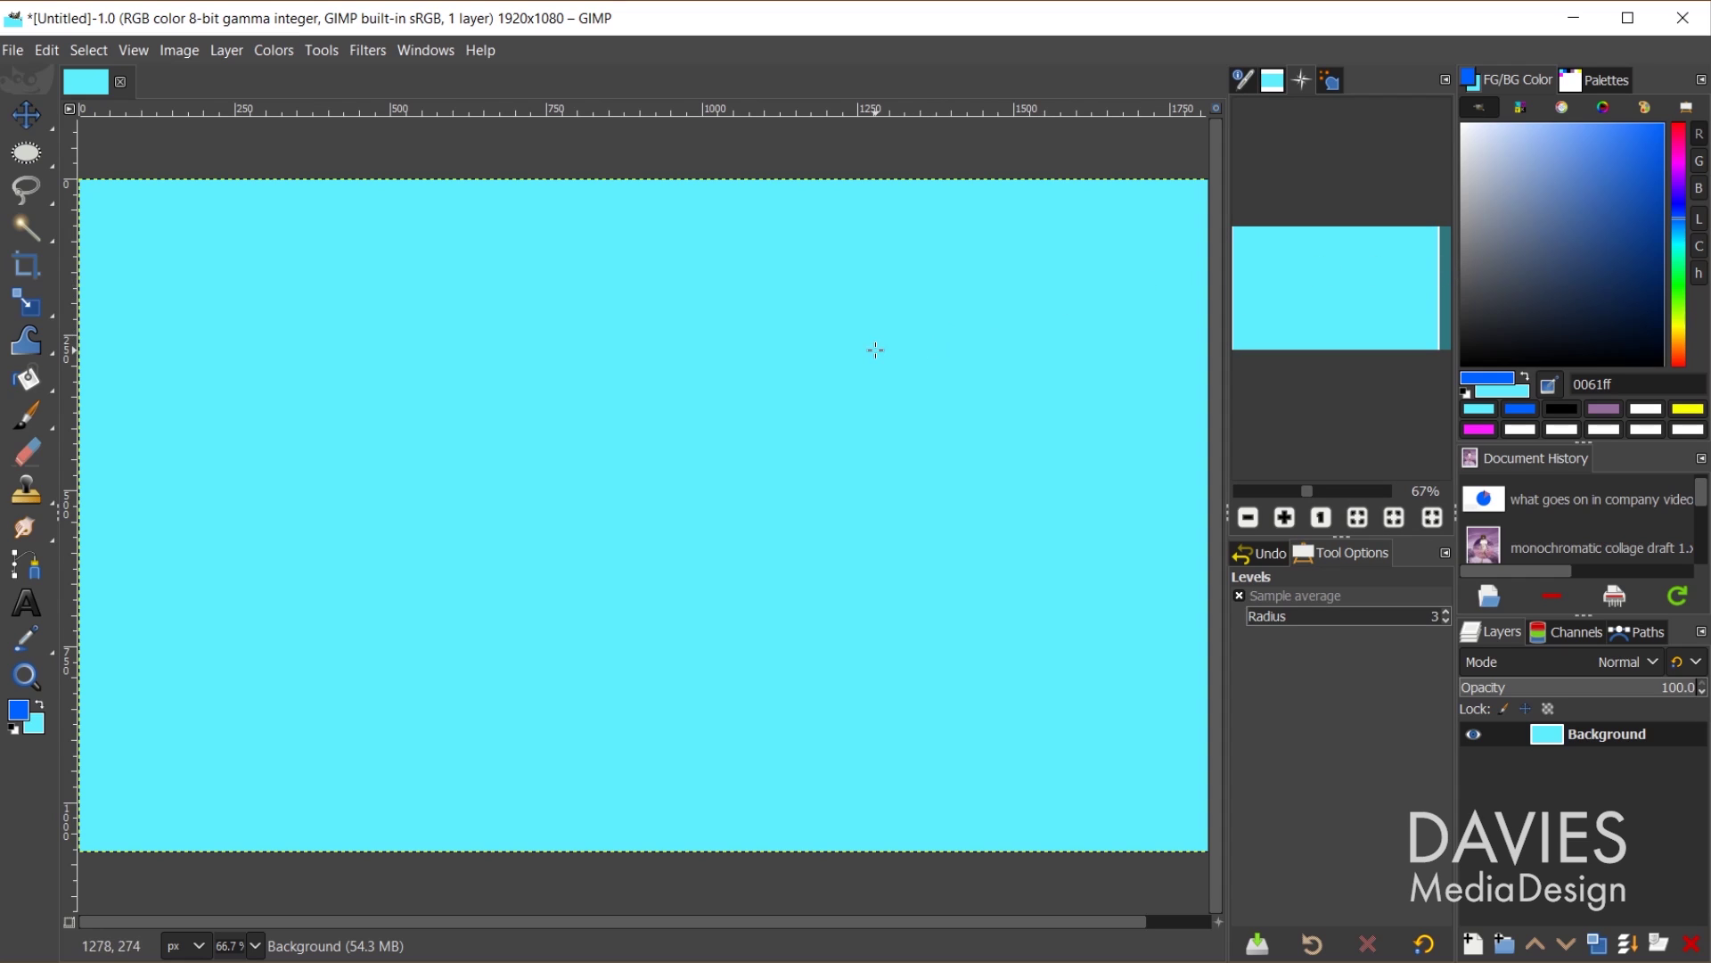
scroll(876, 349, "down", 1)
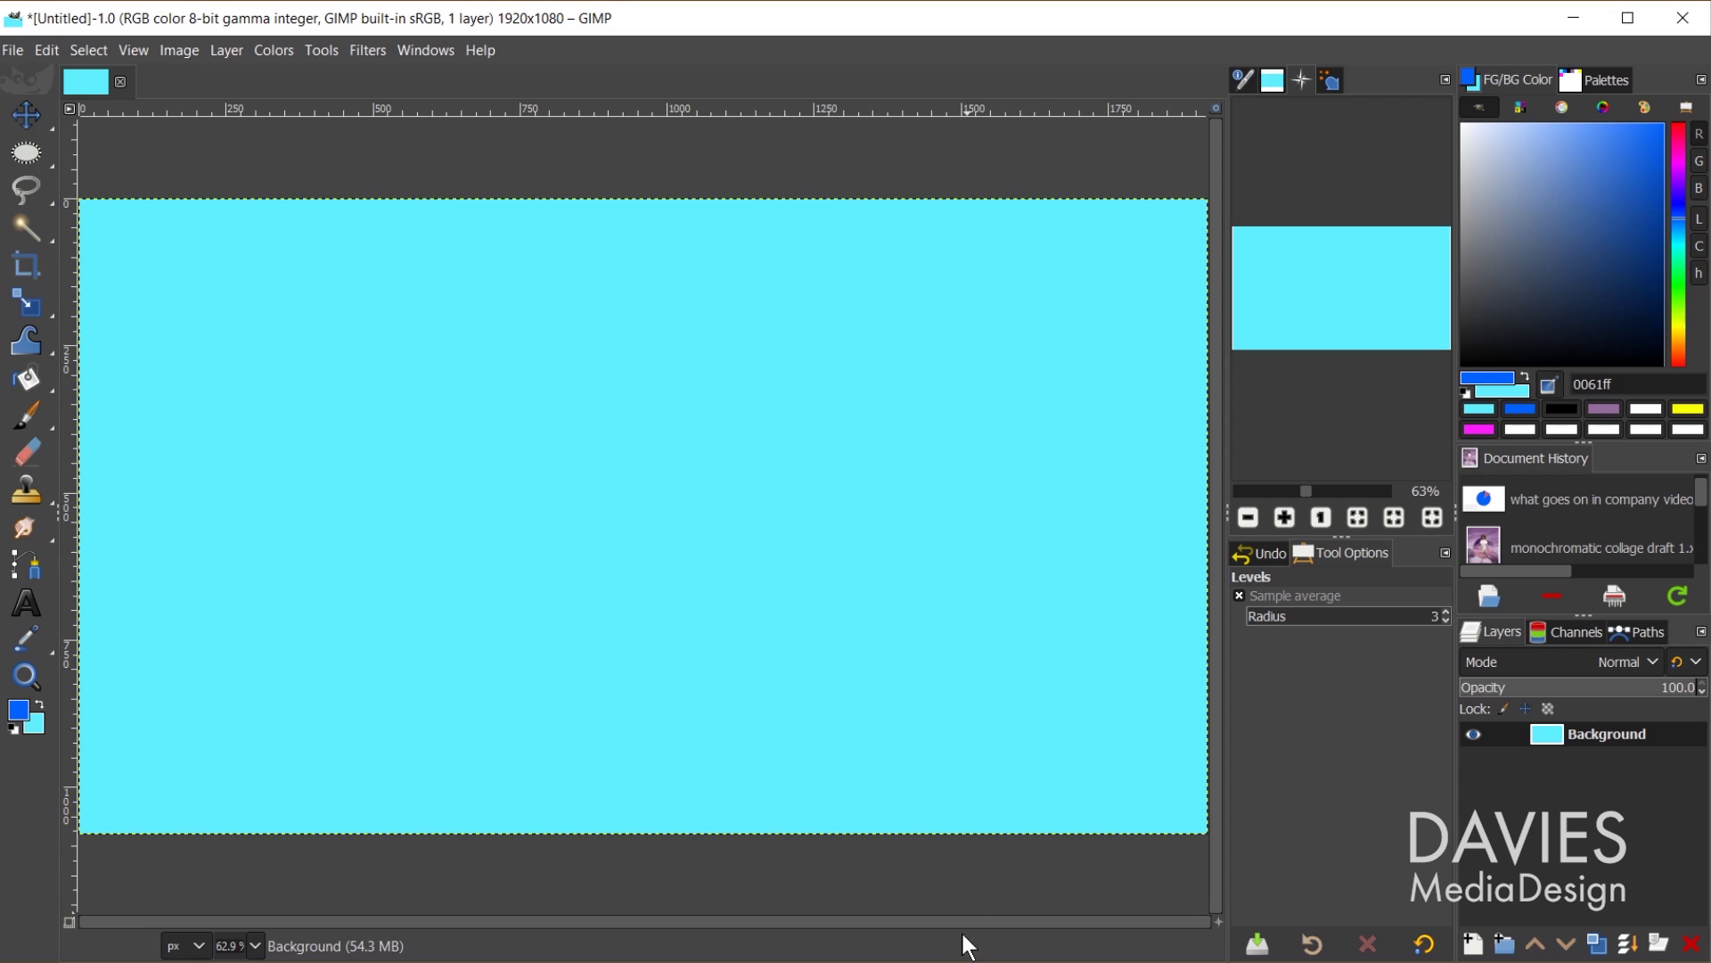
left_click(964, 962)
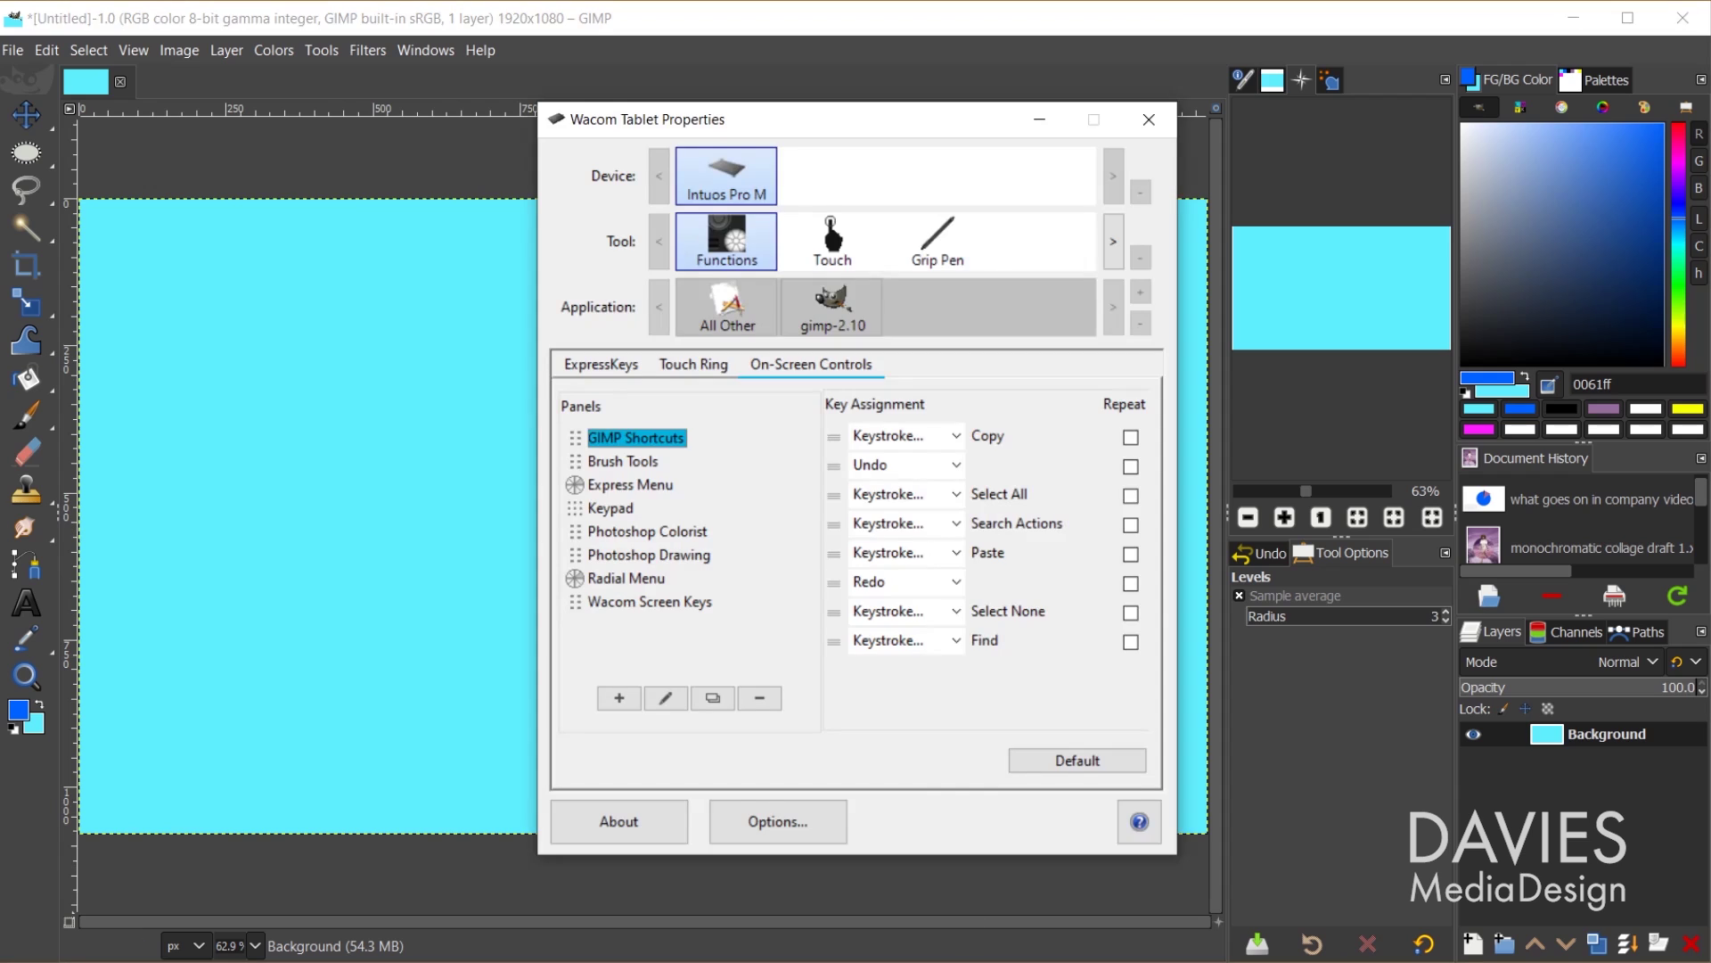
Change the Find key assignment of the GIMP Shortcuts panel to the Ctrl+Shift+J keystroke, named Center Image.
left_click(907, 642)
mouse_move(923, 669)
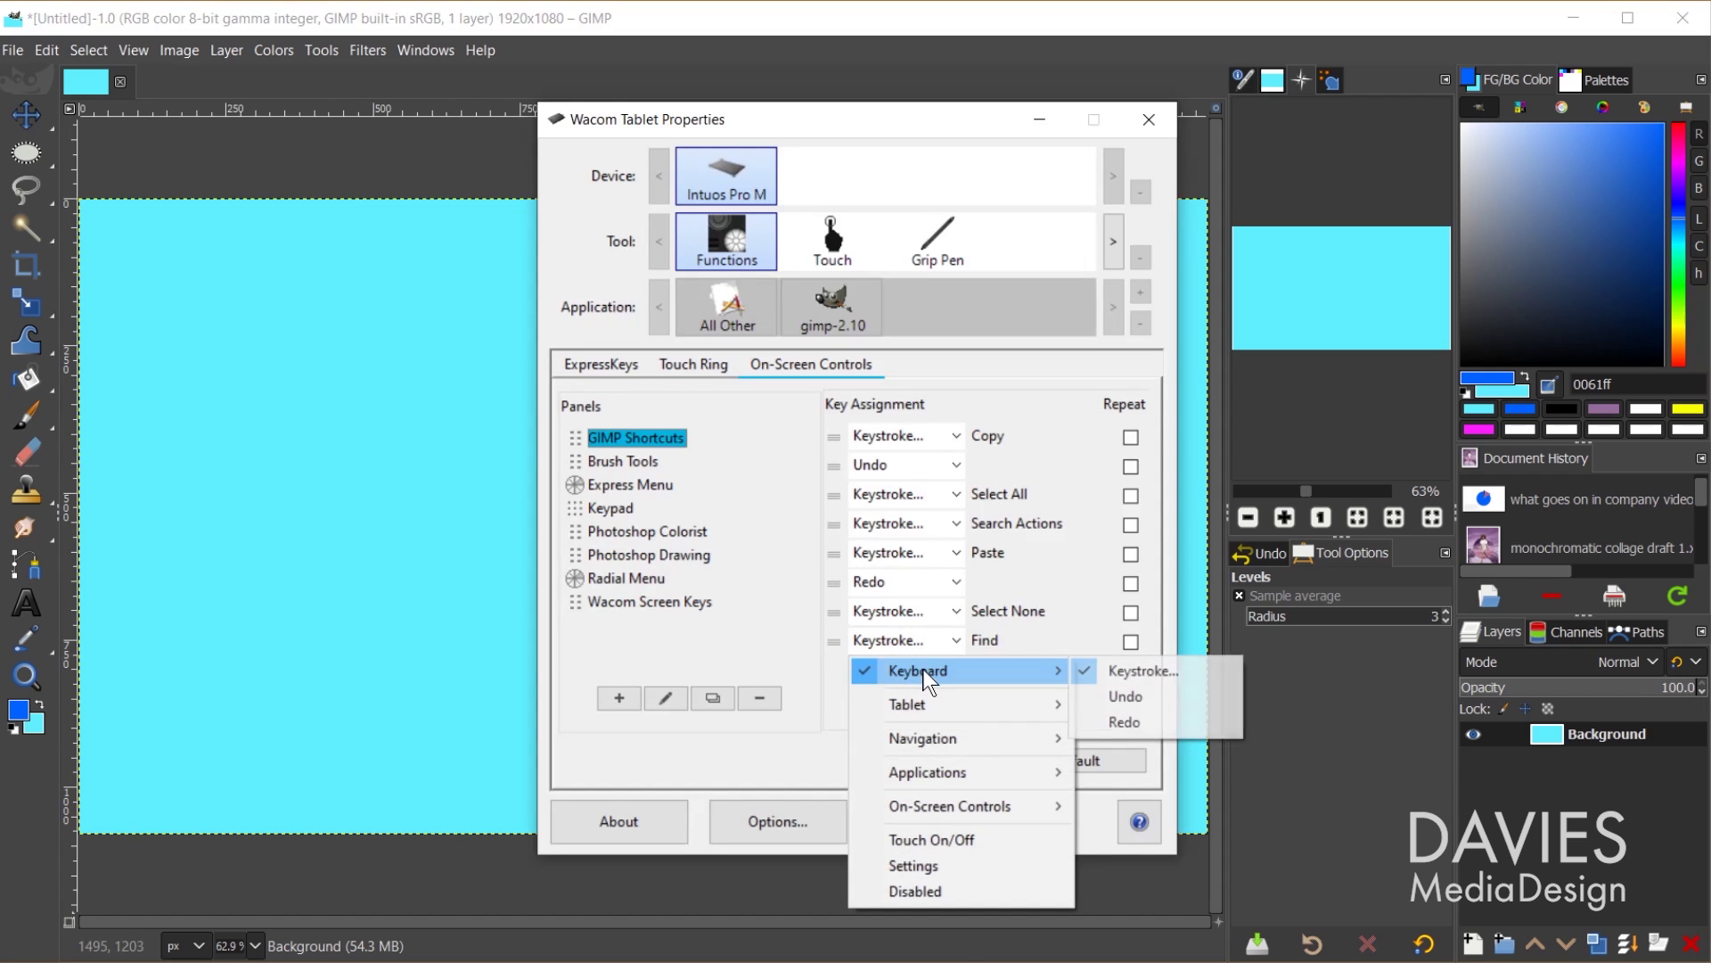
left_click(1185, 670)
left_click(688, 514)
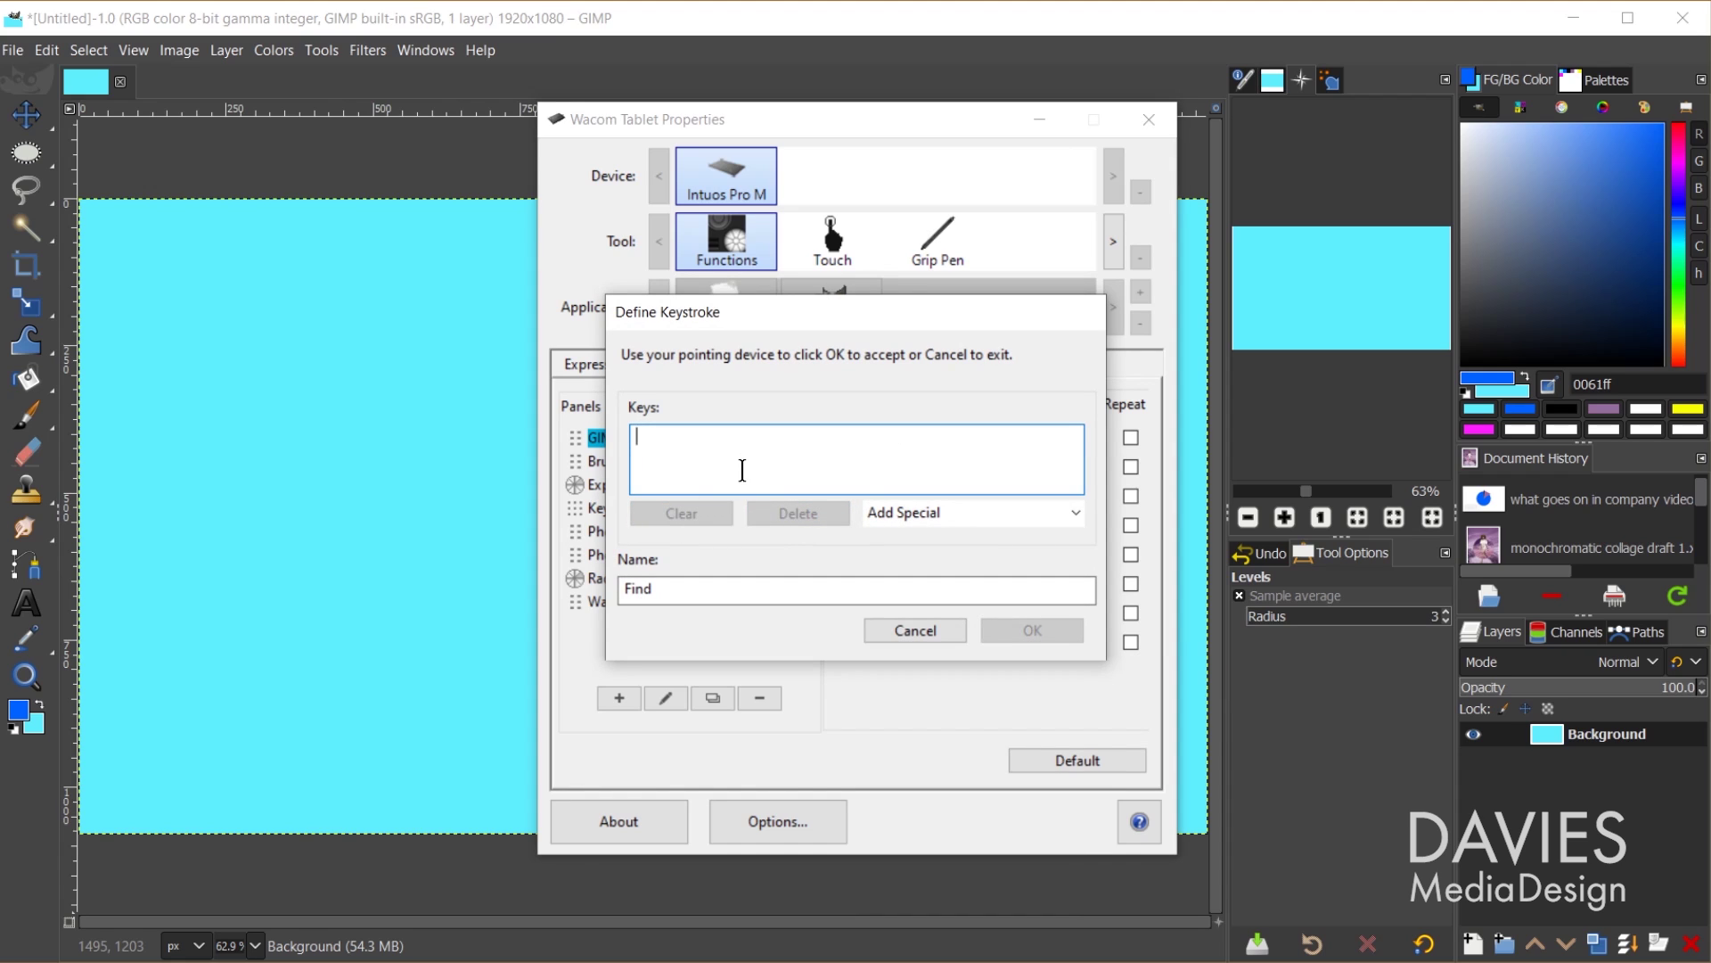
key("ctrl+shift")
key("ctrl+shift+j")
left_click(816, 570)
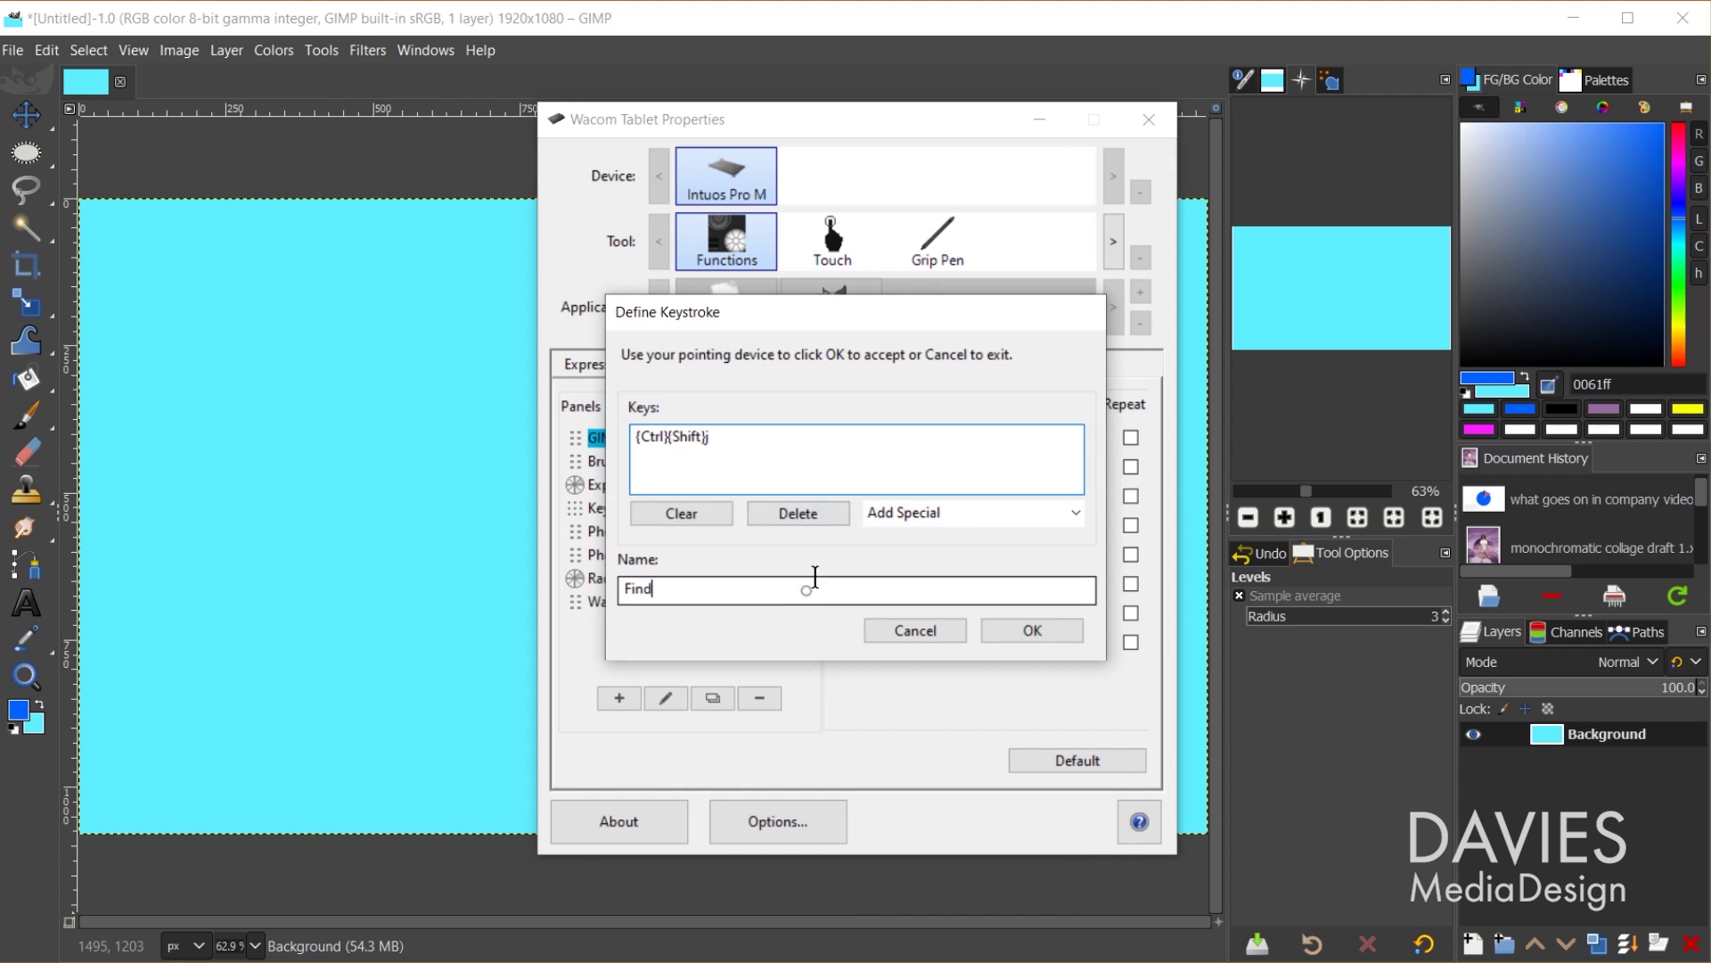
key("BackSpace")
key("BackSpace")
key("BackSpace")
key("BackSpace")
type("Center Image")
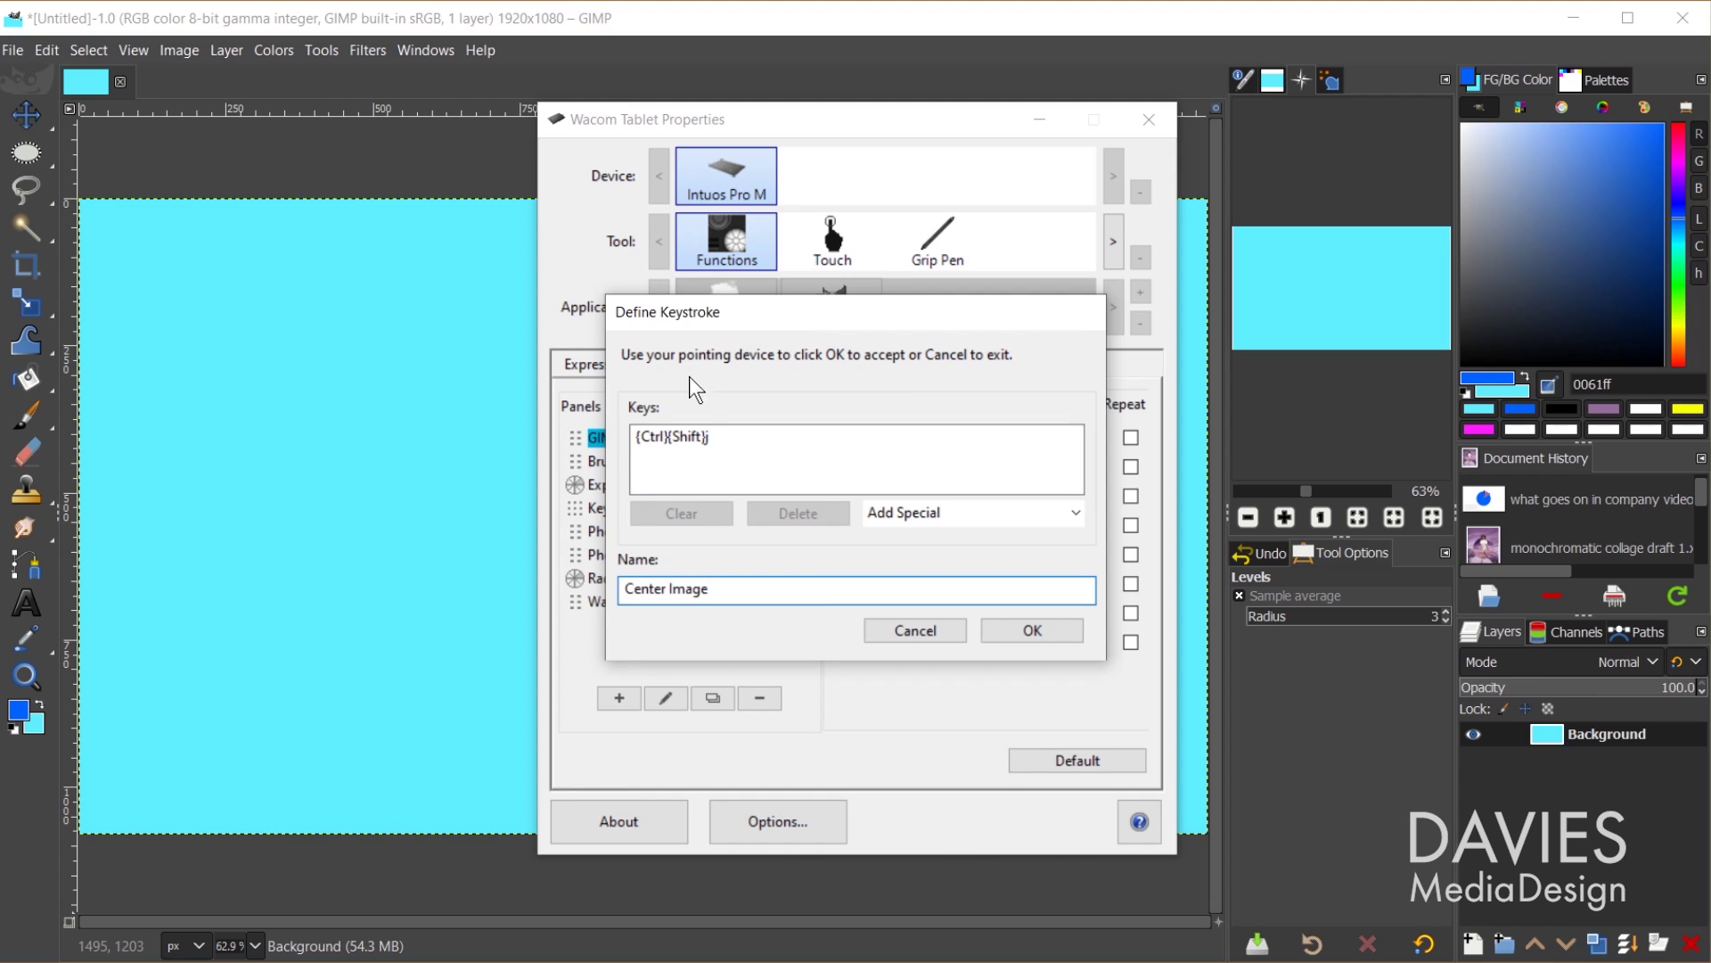
left_click(1032, 631)
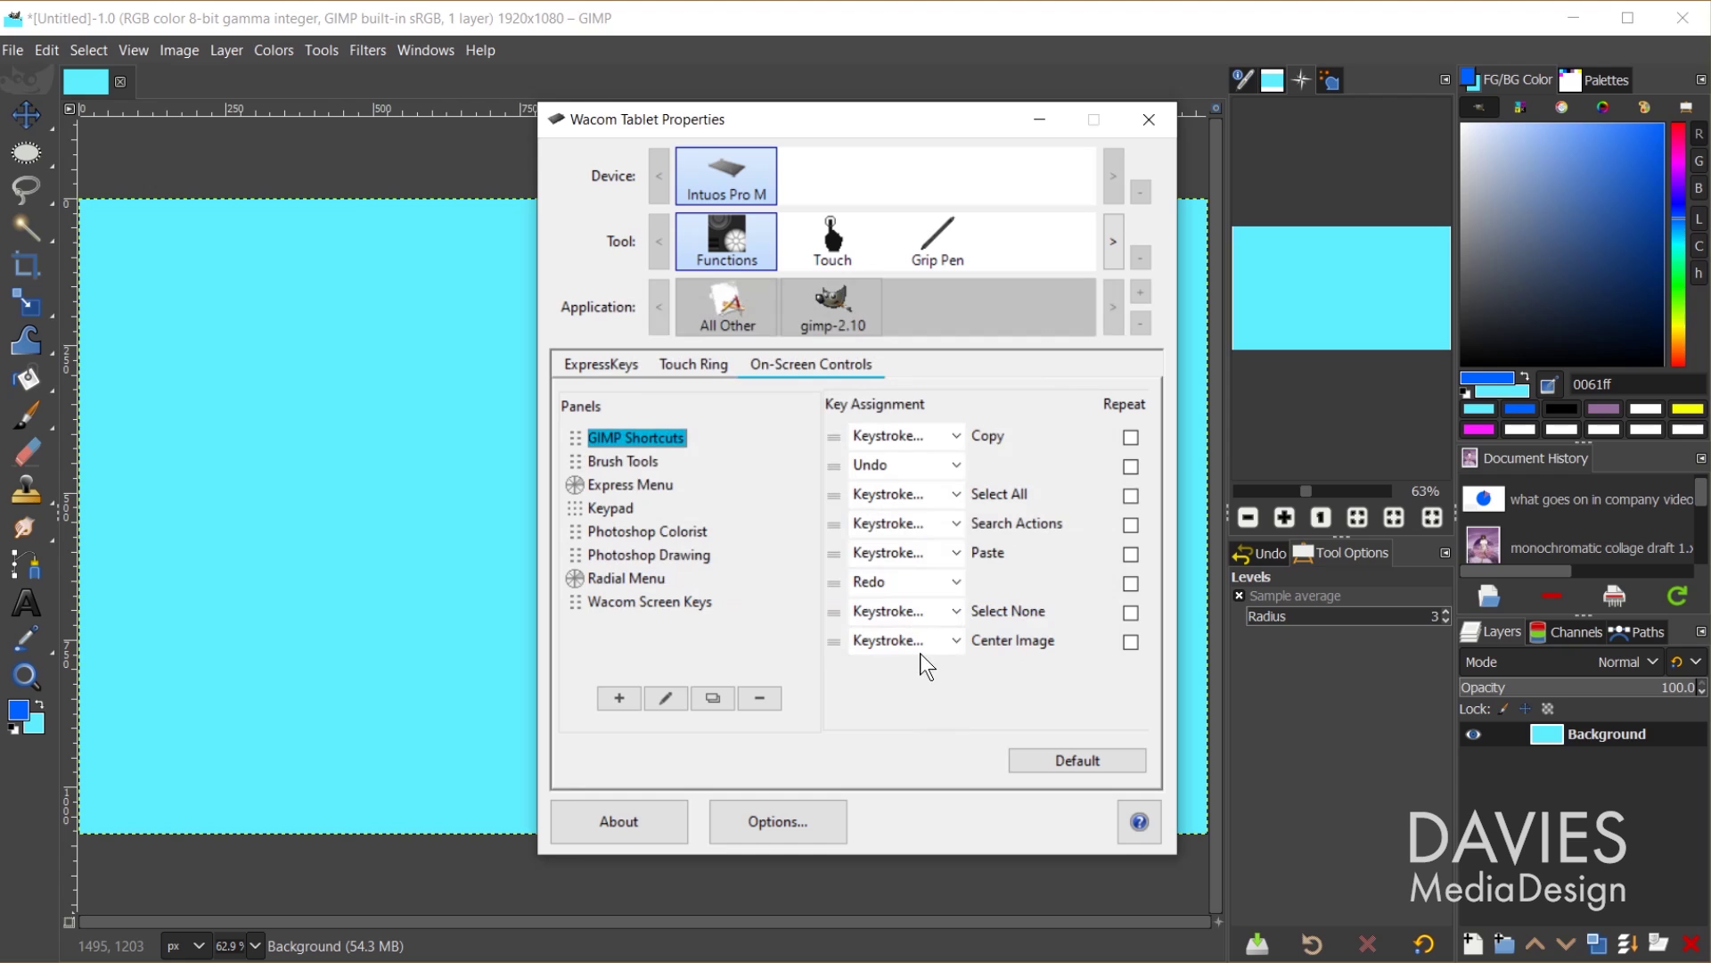
In GIMP, review the on-screen GIMP Shortcuts panel, open its settings in Wacom Tablet Properties and close the panel.
left_click(386, 7)
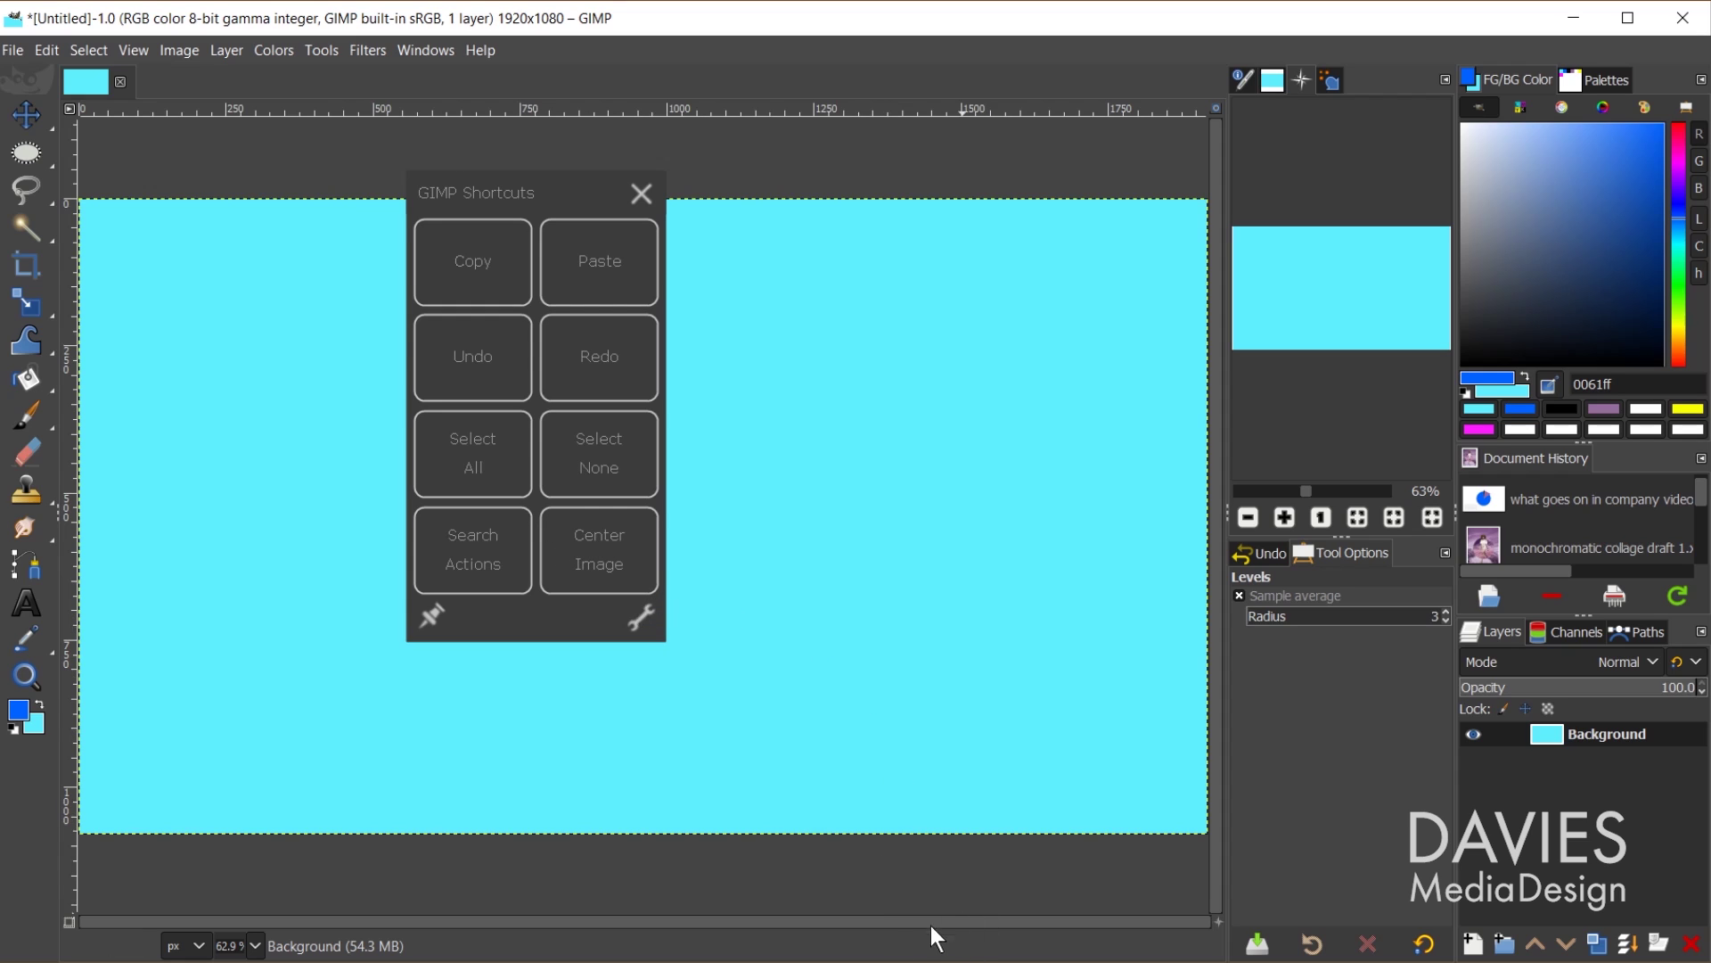
left_click(641, 617)
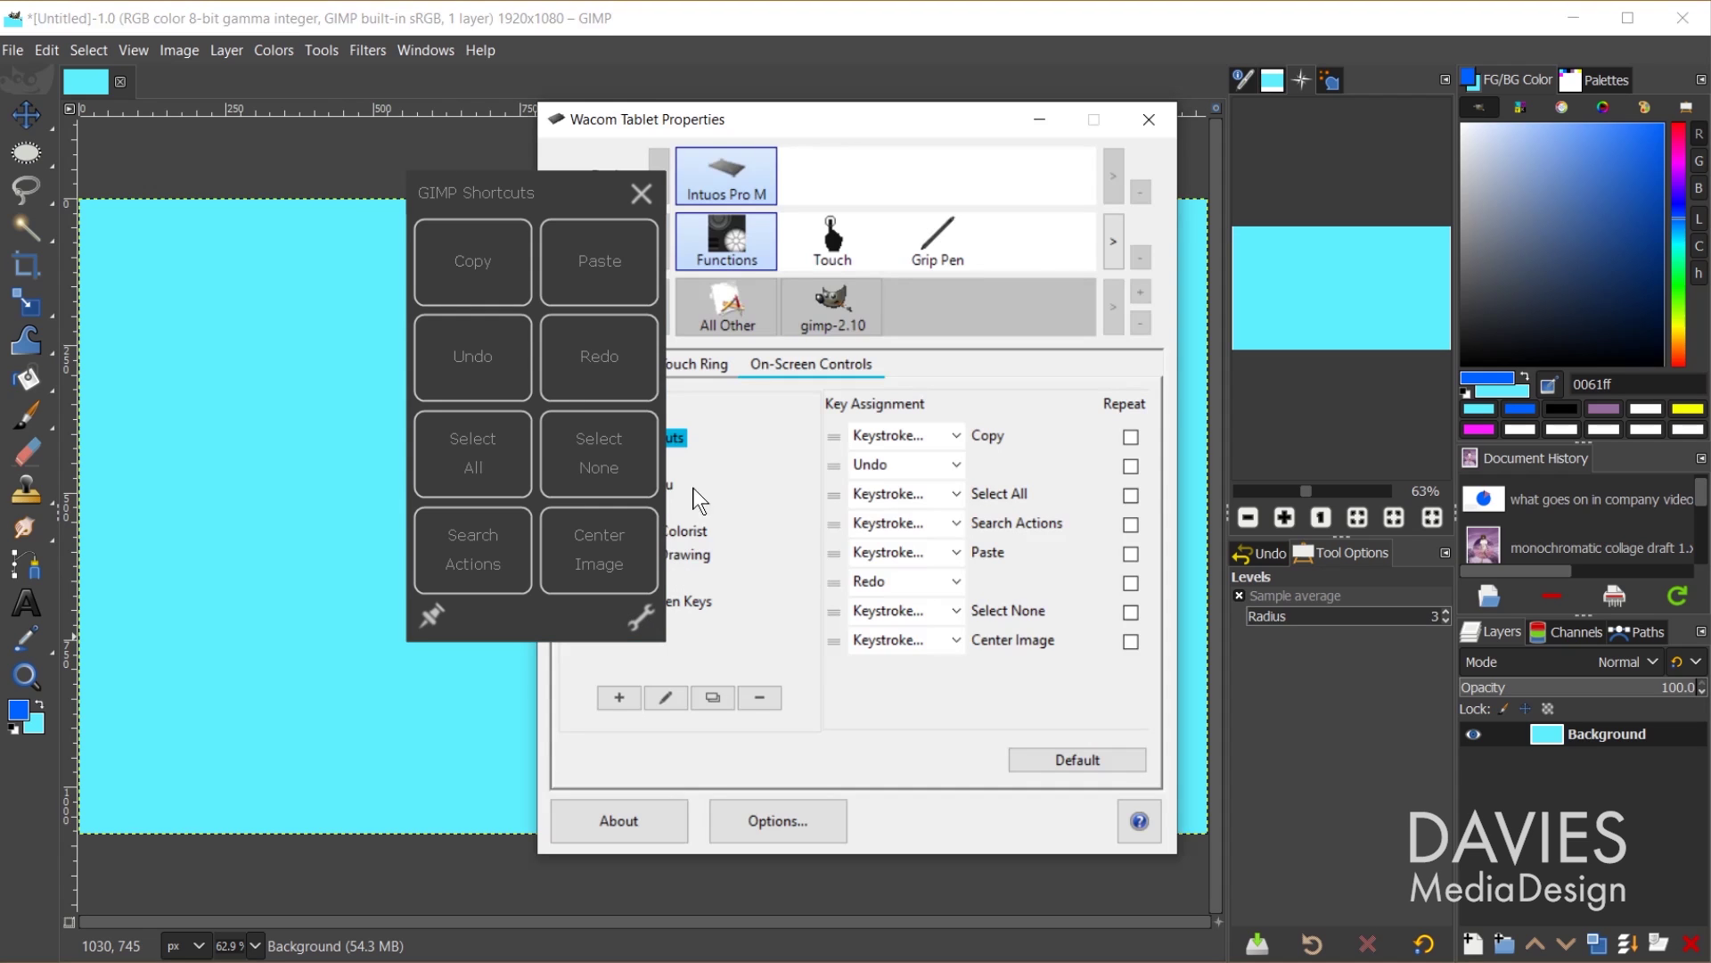
left_click(640, 193)
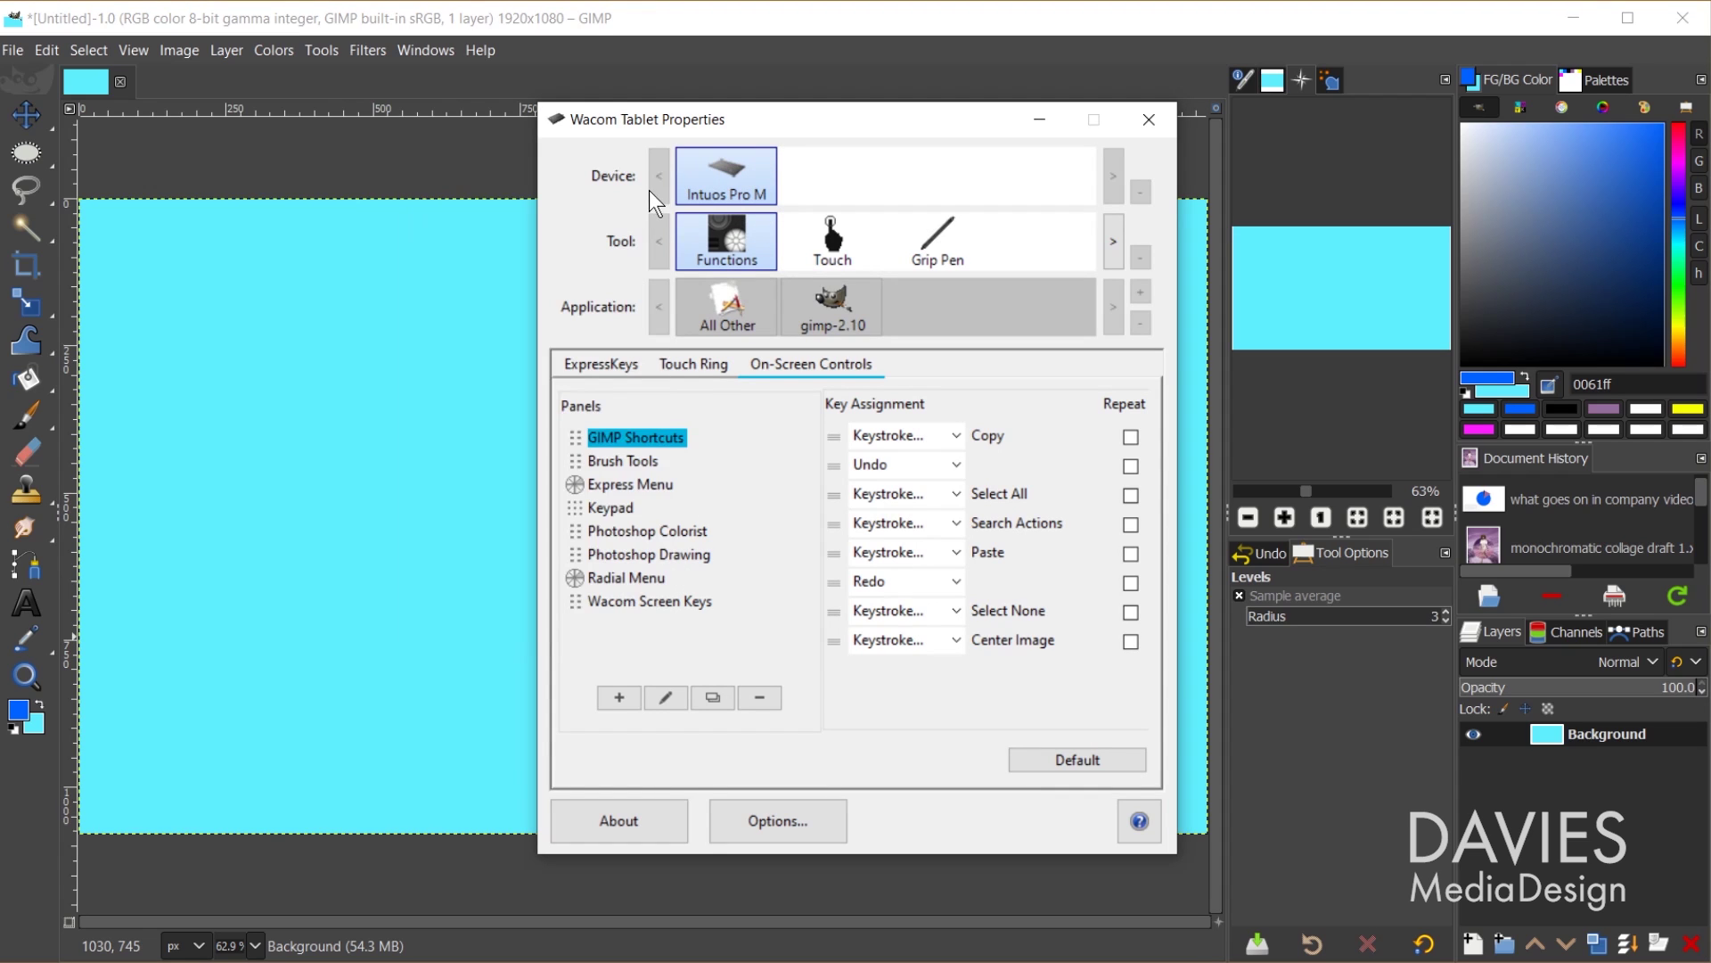
Show the ExpressKeys settings for gimp-2.10, bring the GIMP window forward and return to Wacom Tablet Properties.
left_click(606, 361)
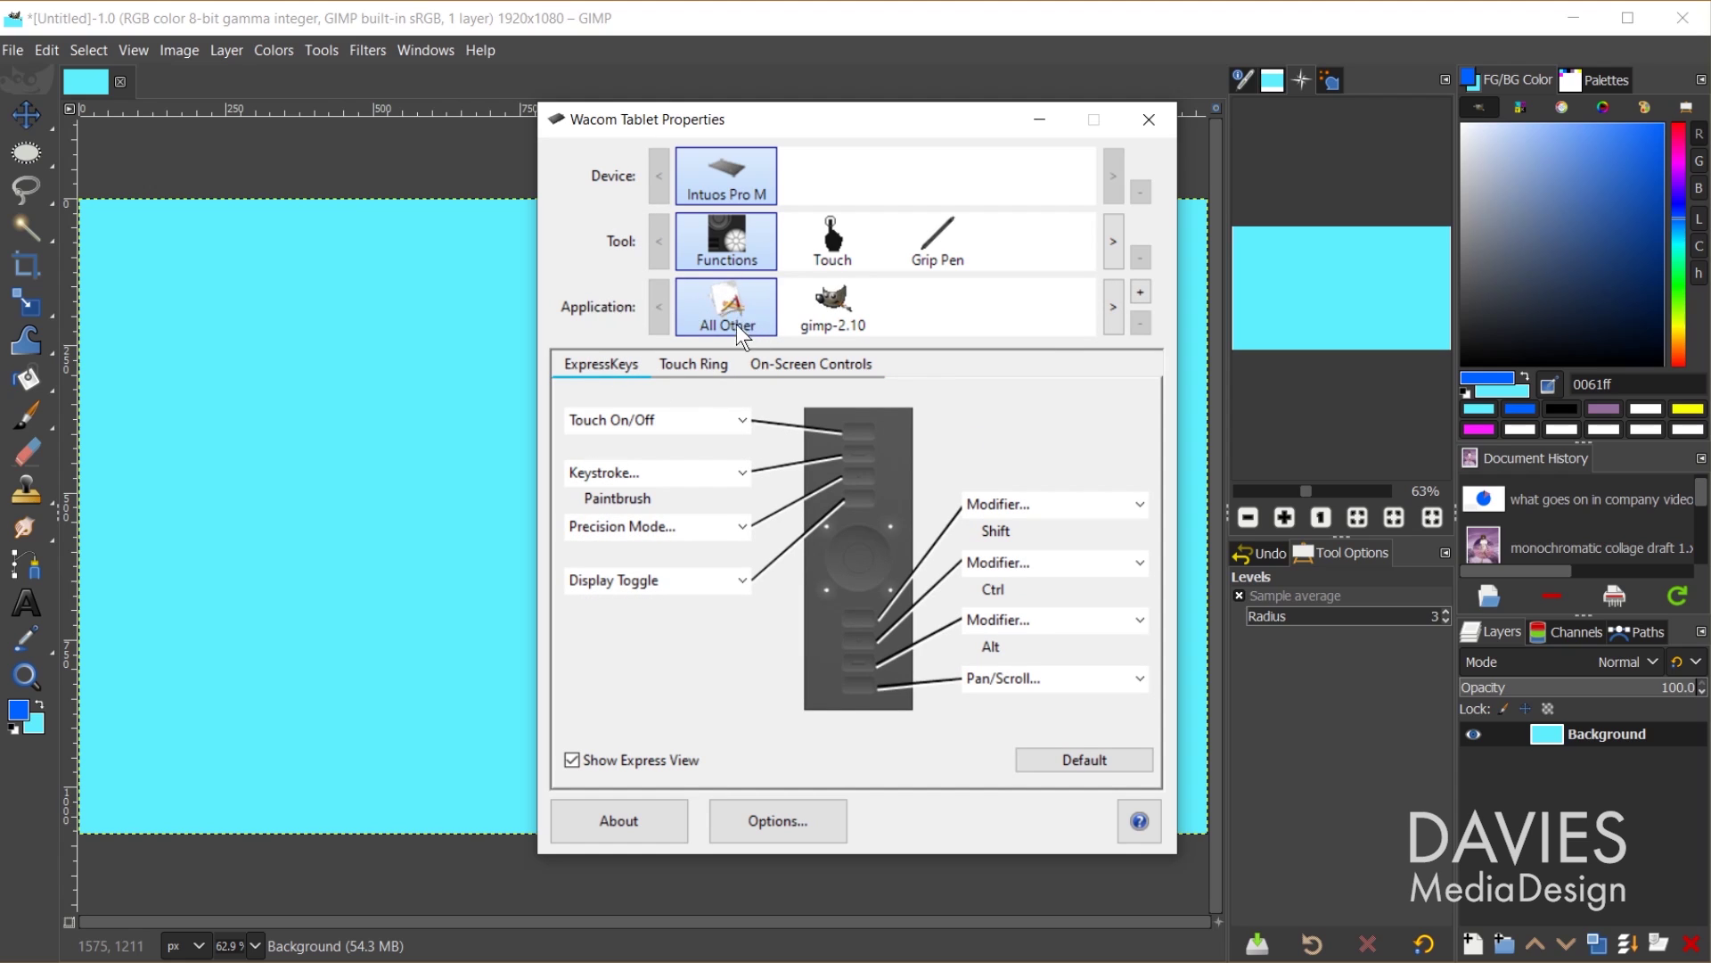
left_click(853, 328)
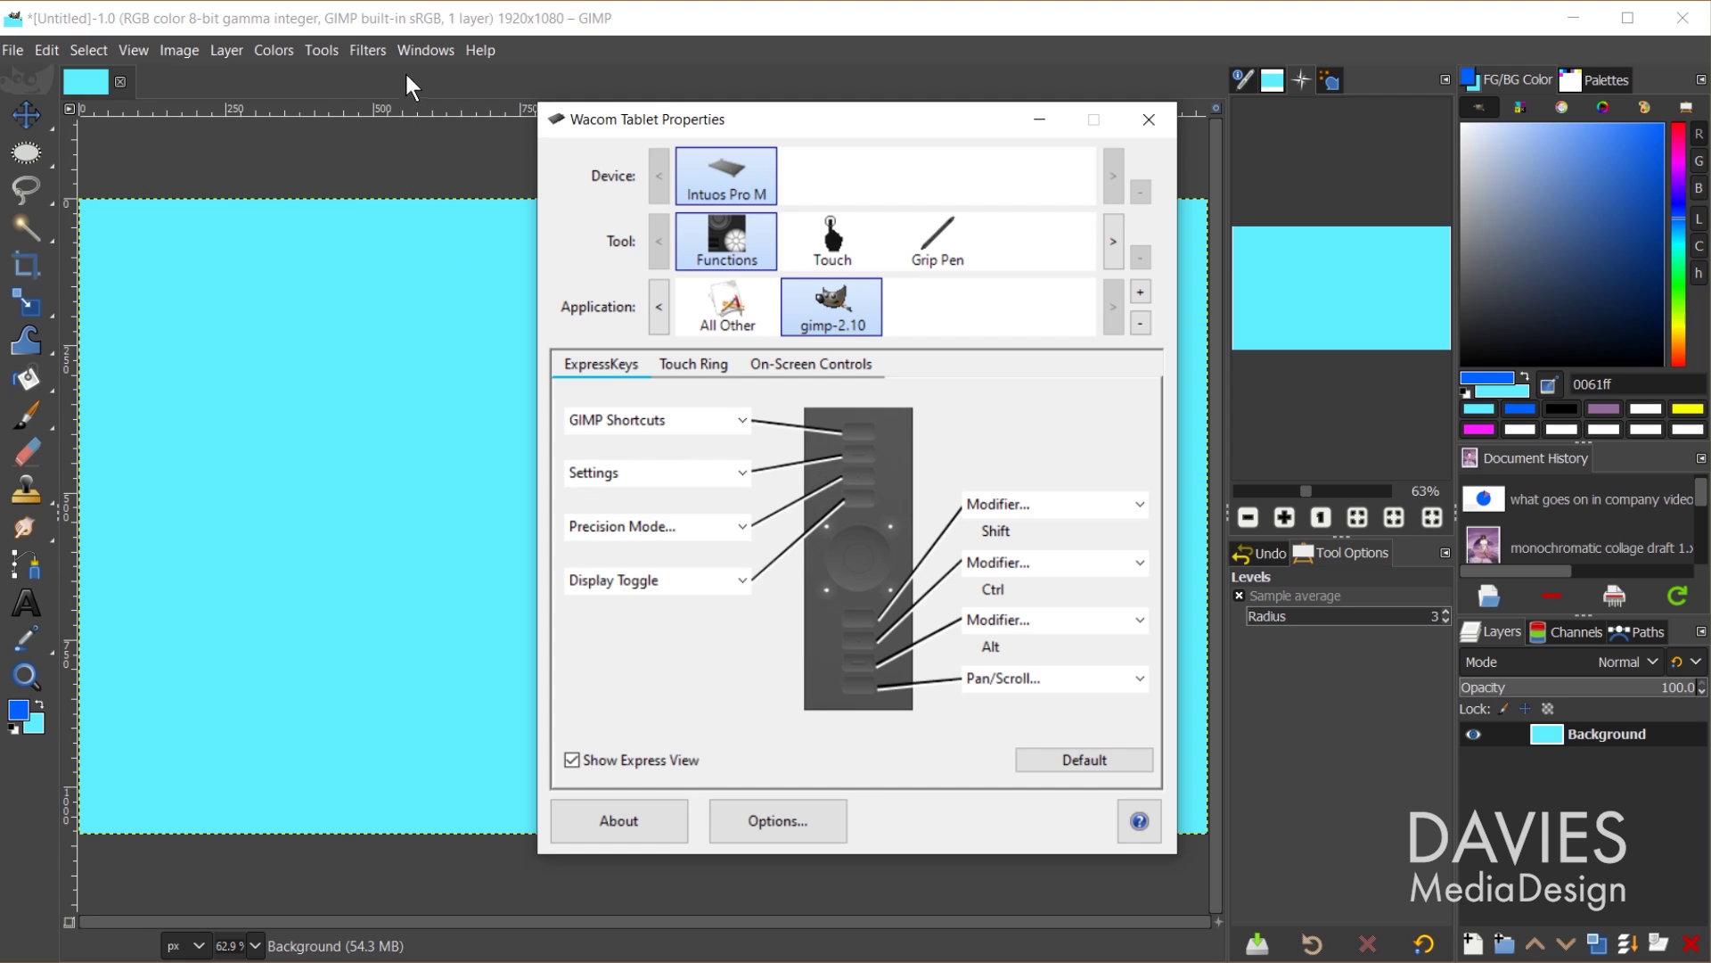
left_click(422, 19)
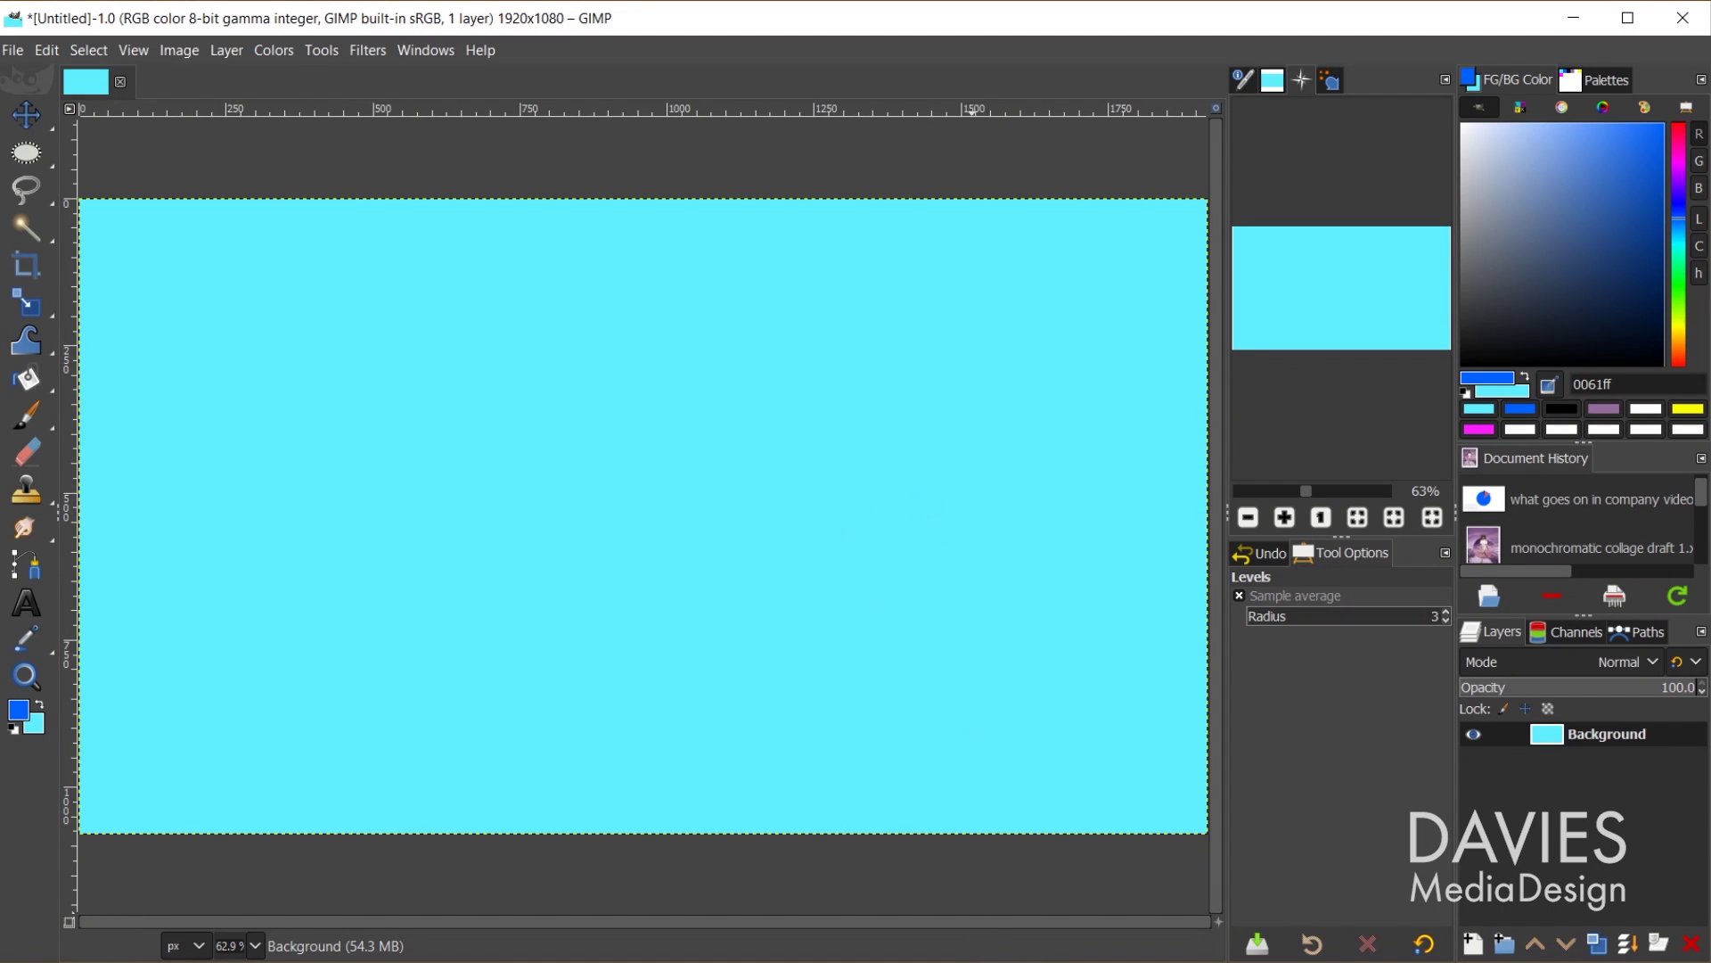
left_click(976, 962)
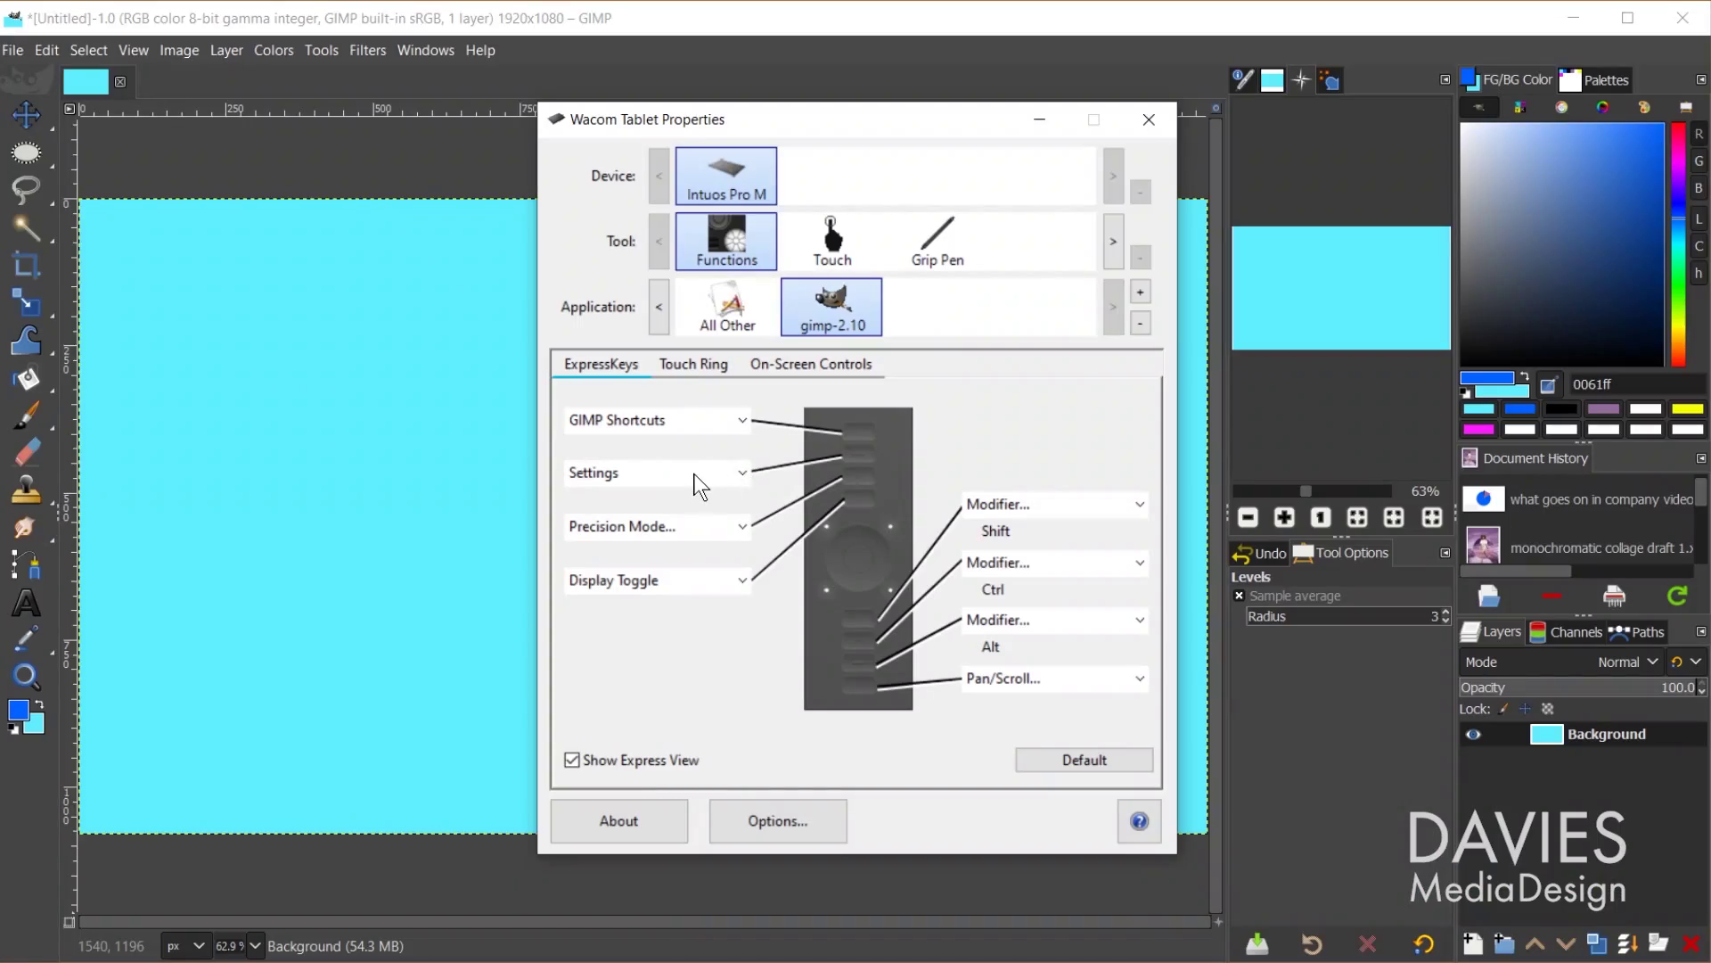
Change the second ExpressKey for gimp-2.10 from Settings to the p keystroke, named Paintbrush.
left_click(694, 474)
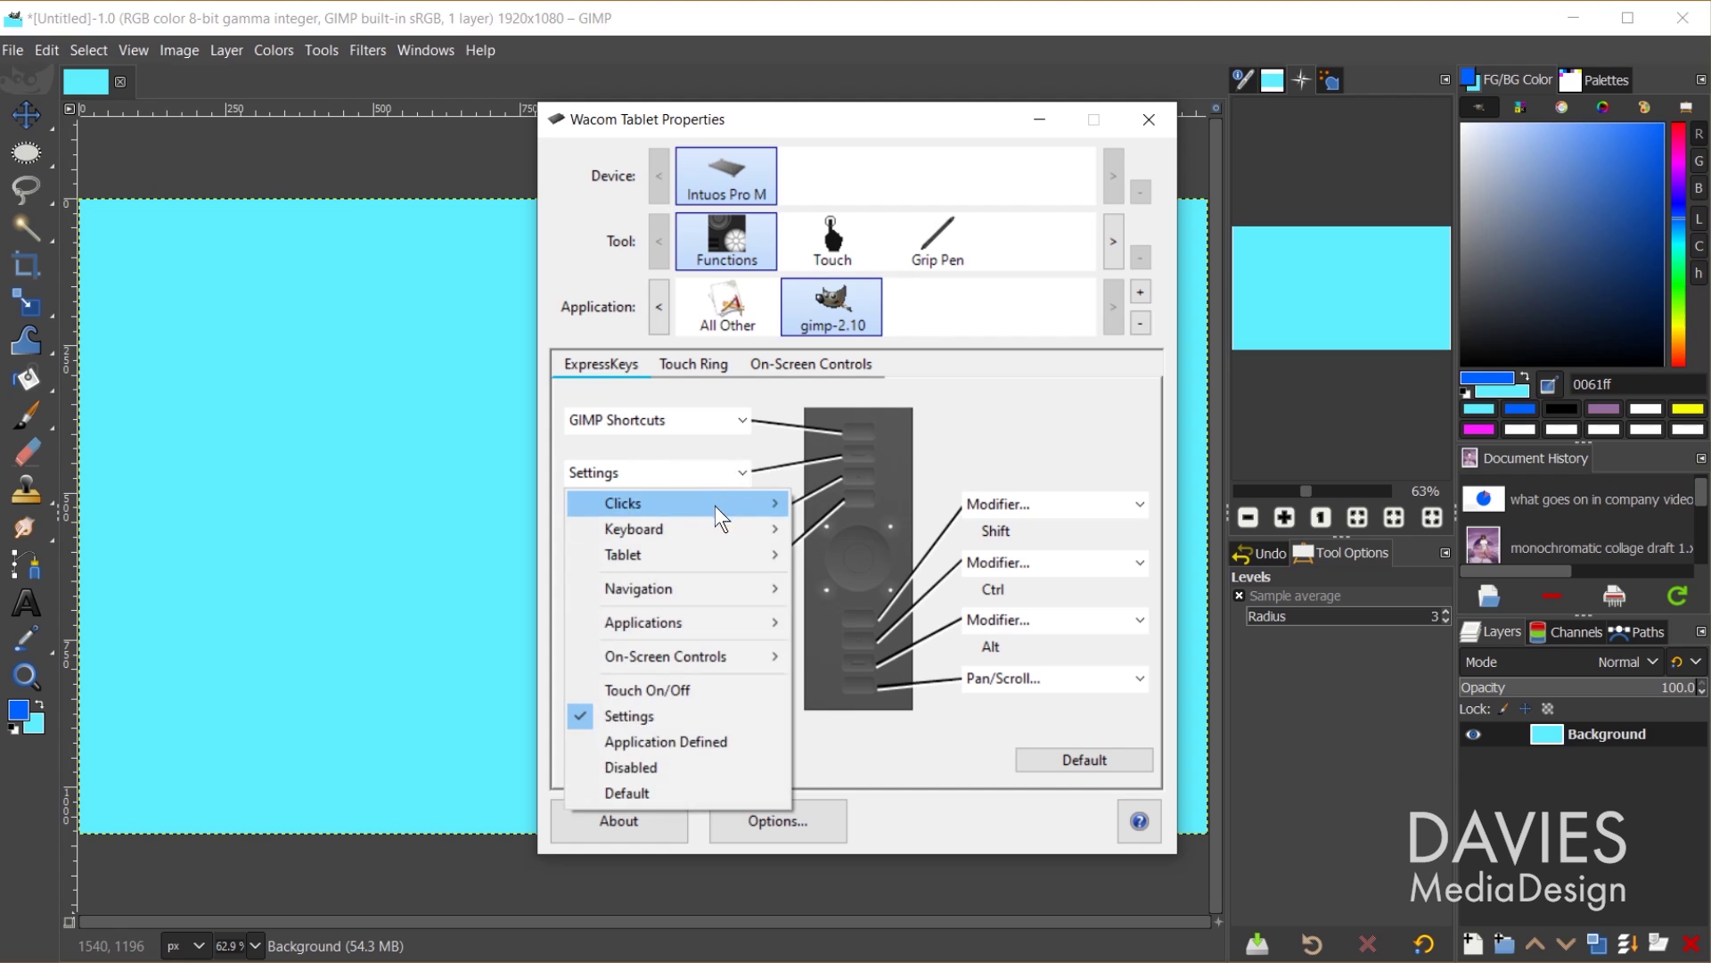
mouse_move(704, 526)
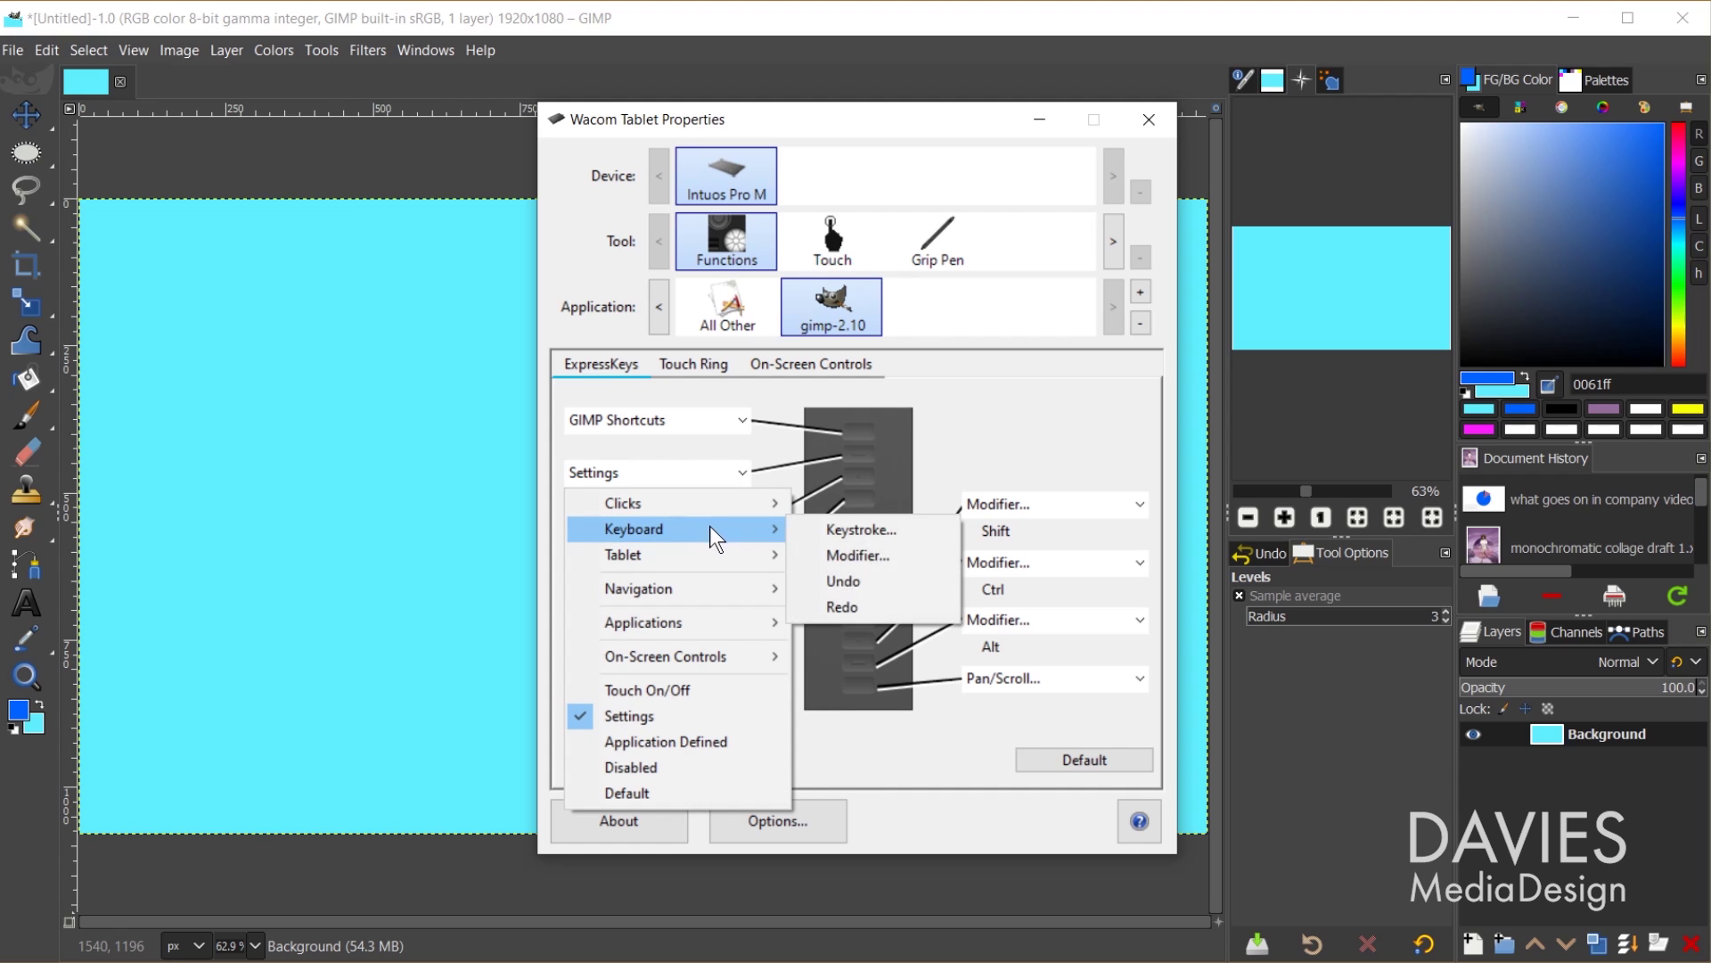
left_click(834, 529)
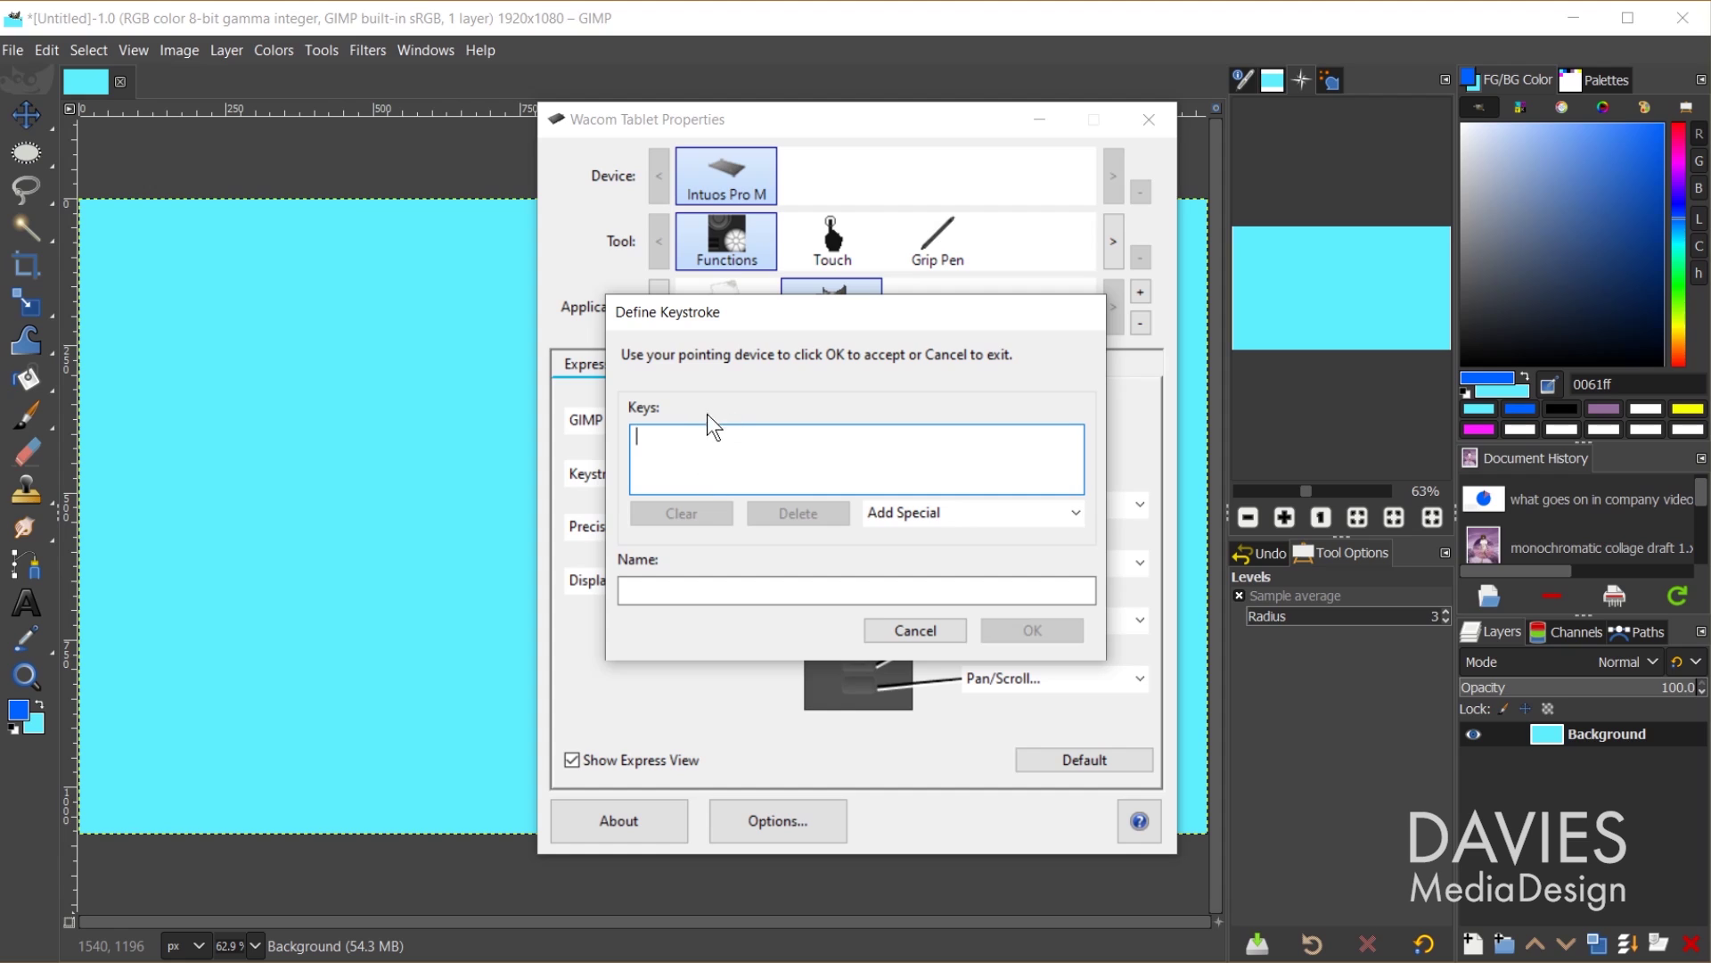
type("p")
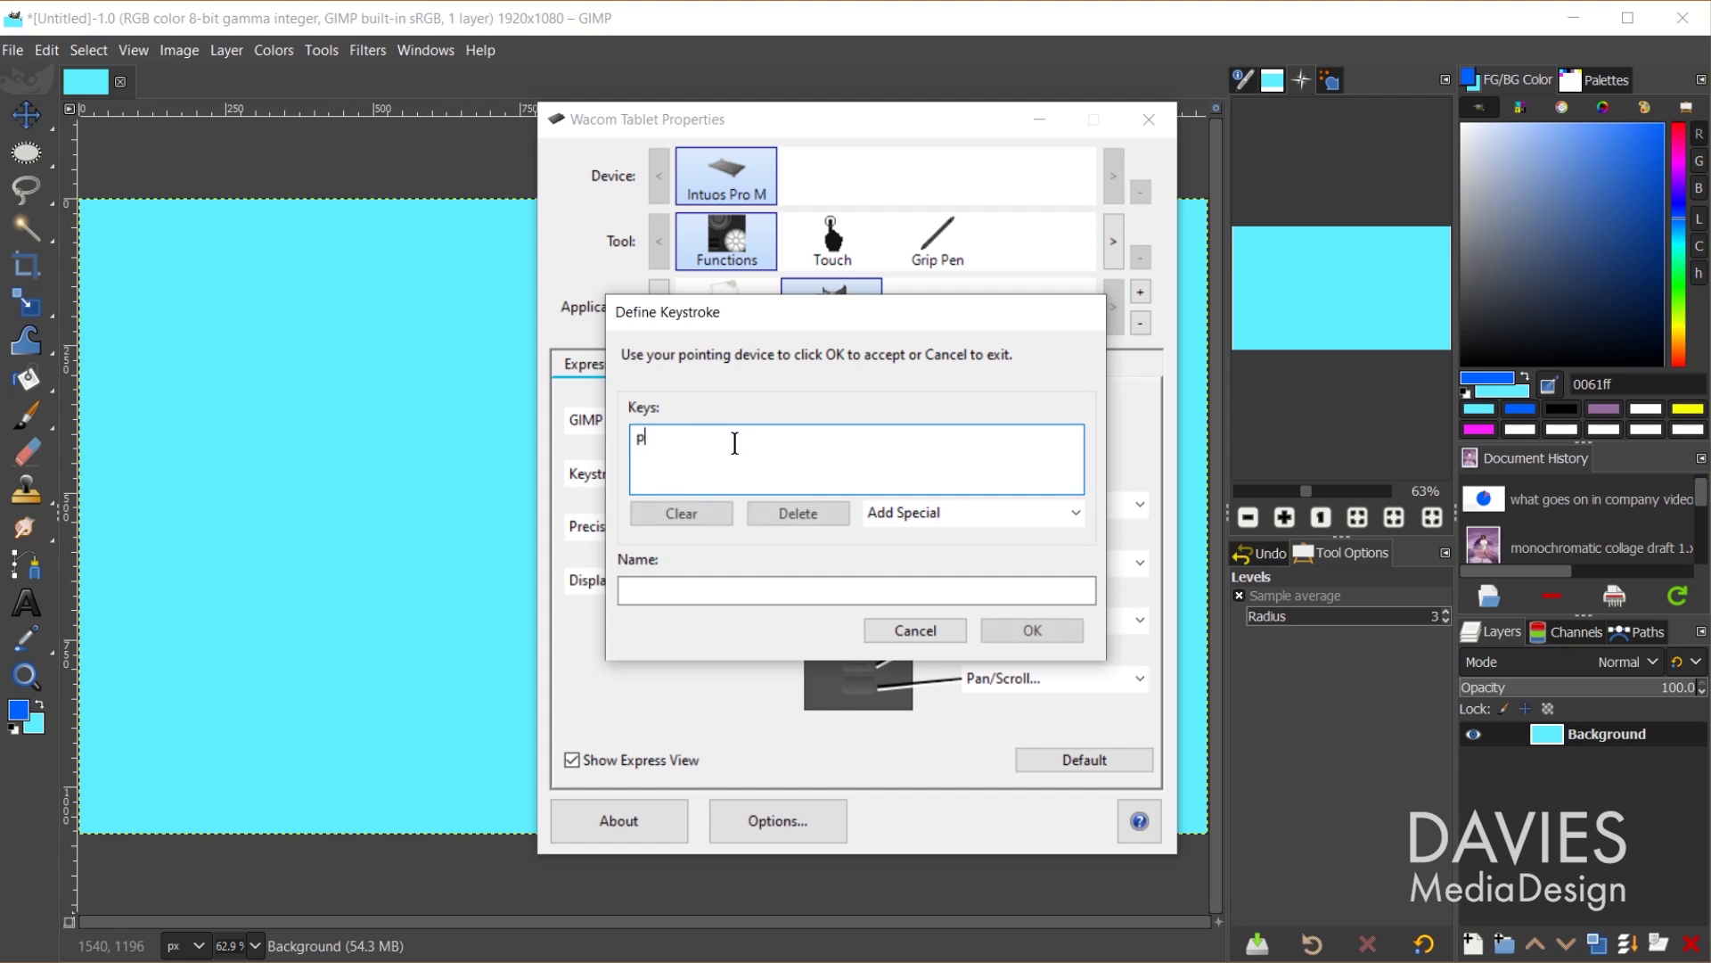
left_click(763, 591)
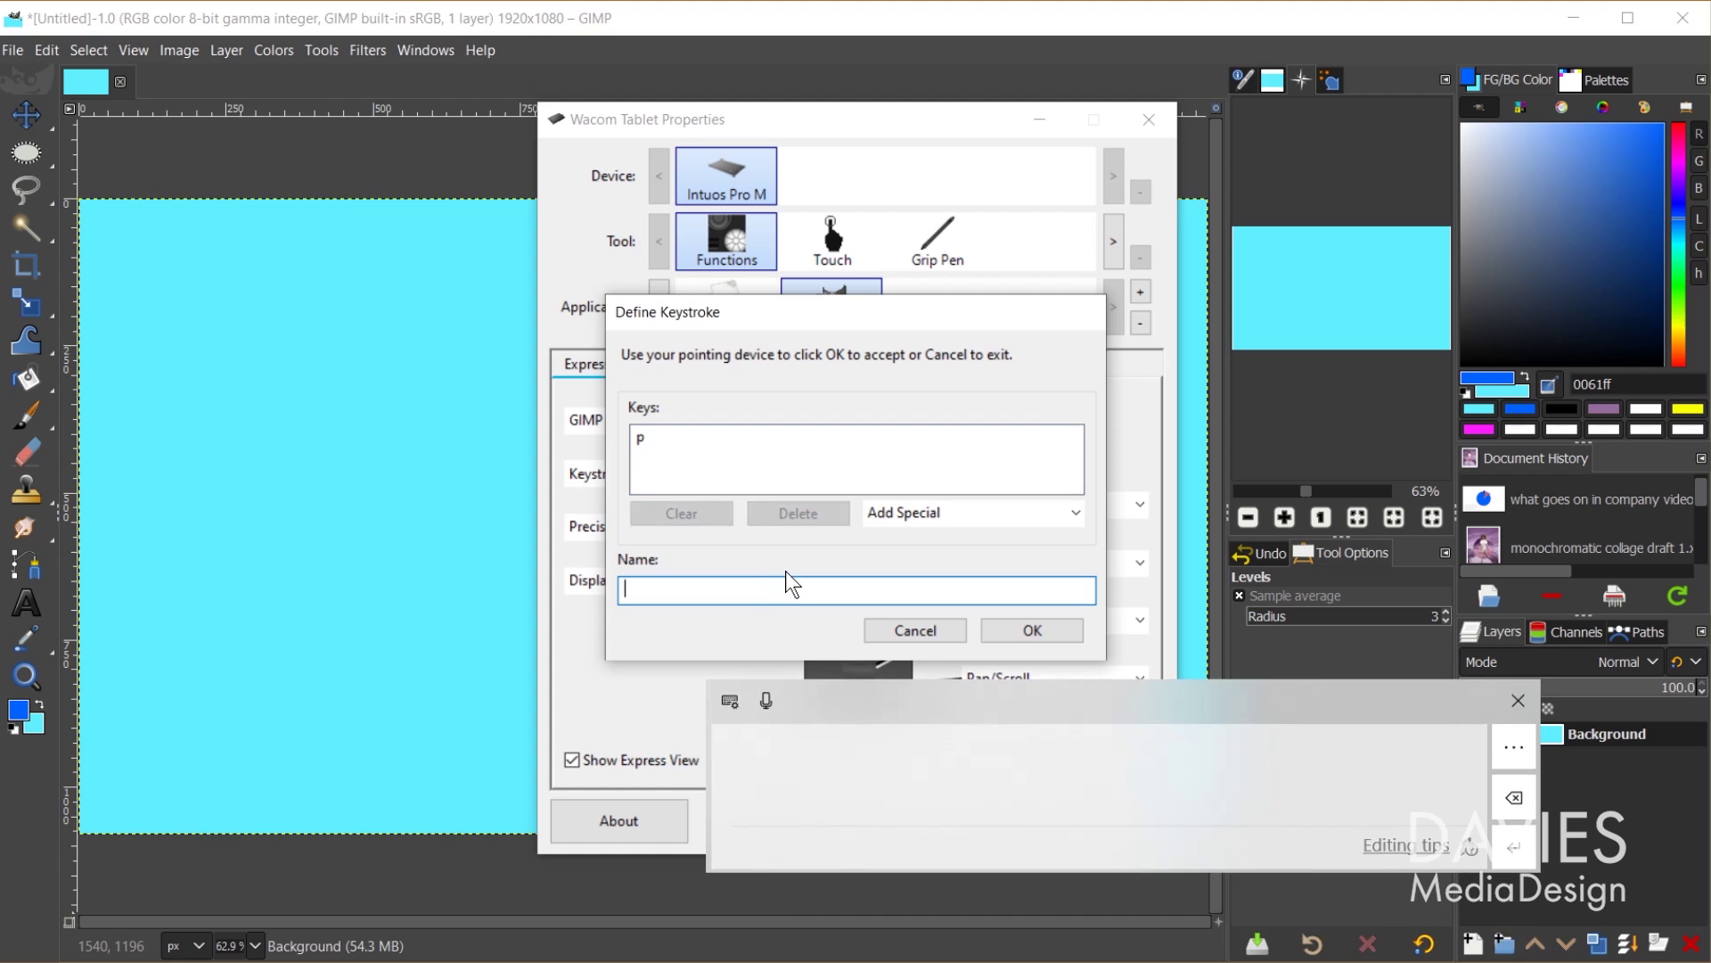
type("Pai")
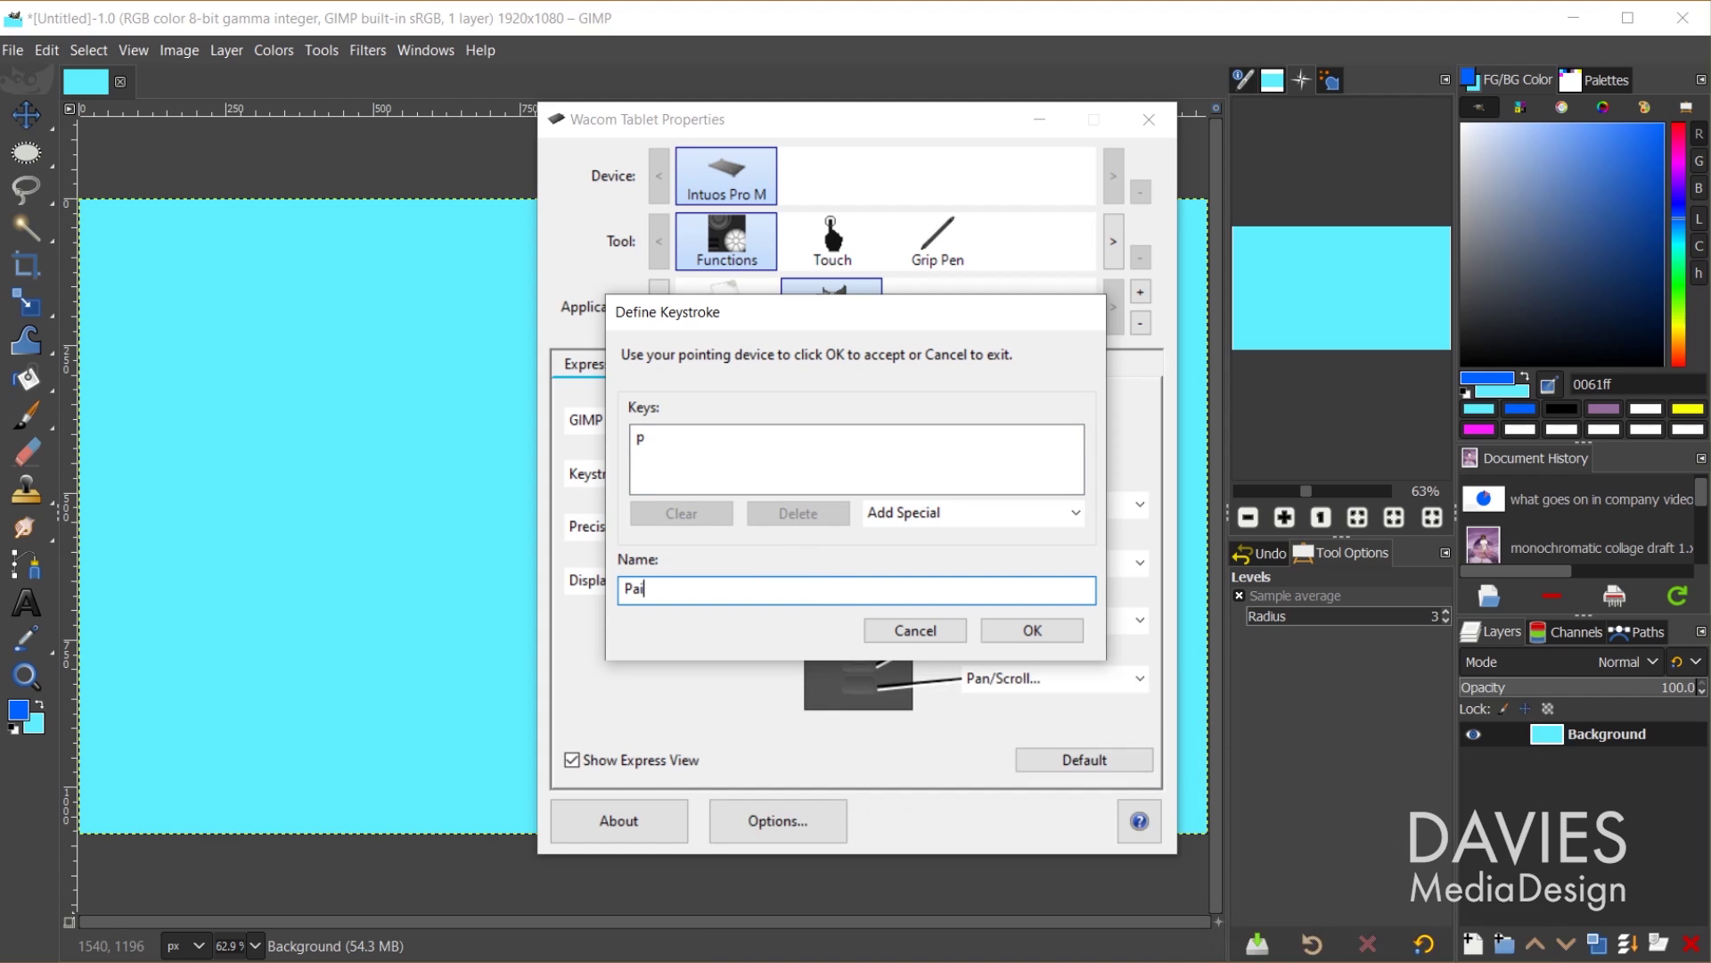
type("ntbrush")
left_click(1032, 631)
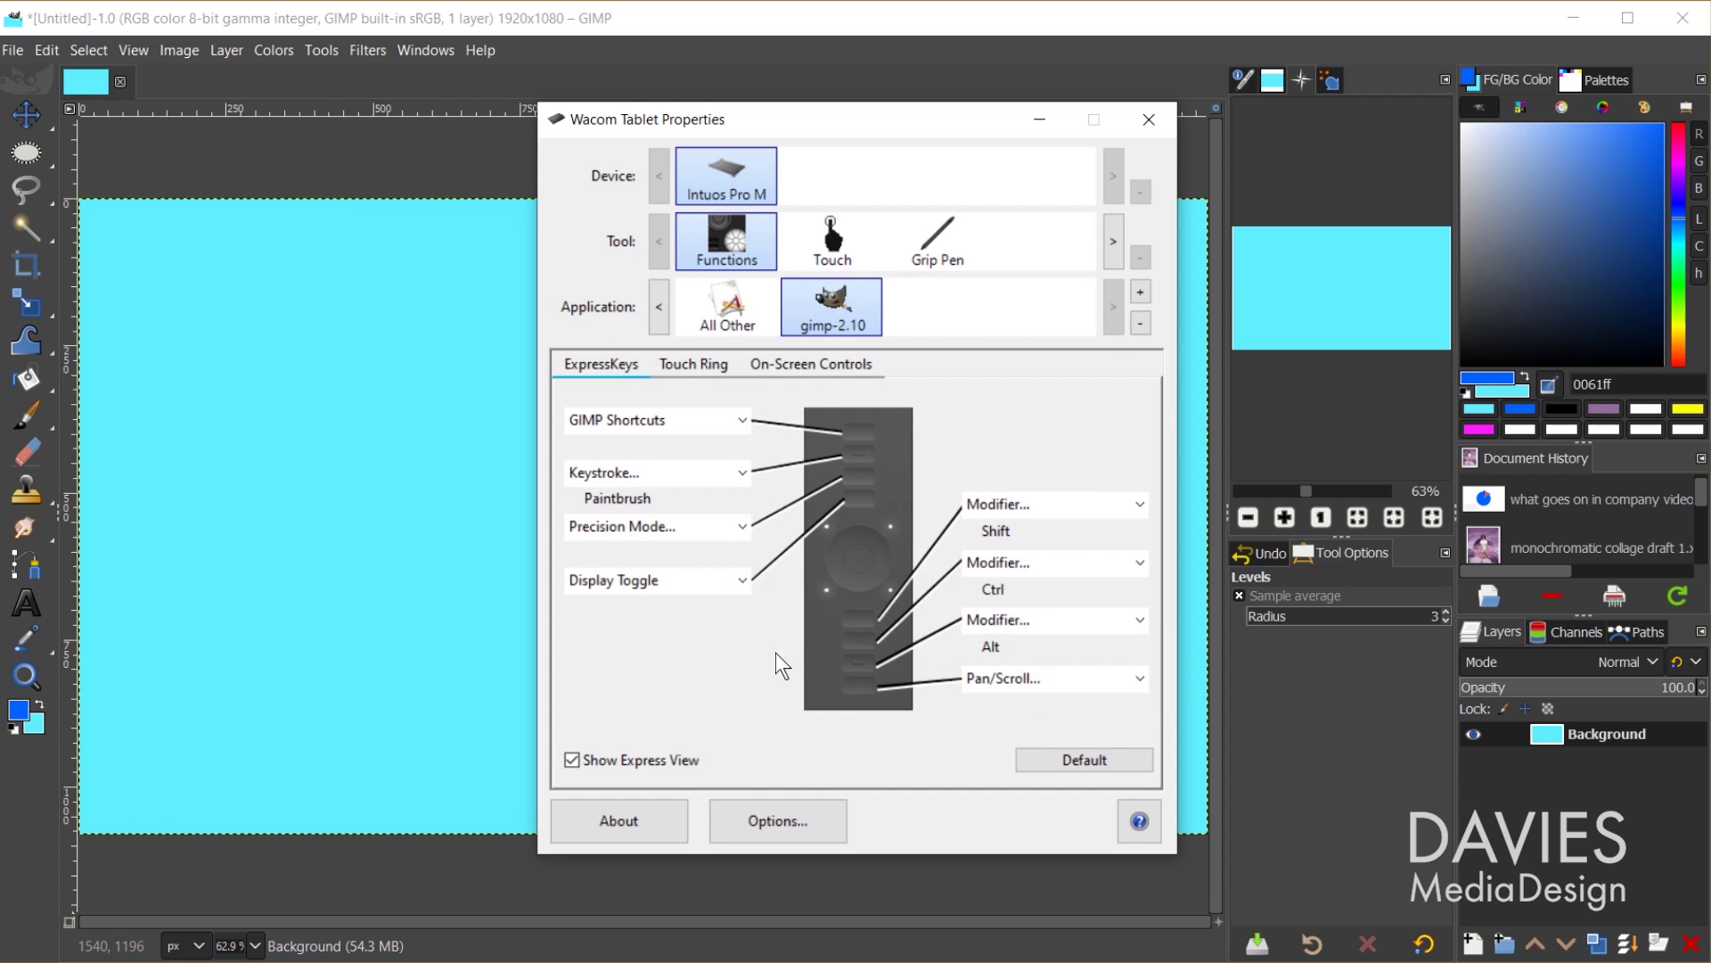
In GIMP, test the Paintbrush shortcut with one stroke across the canvas, undo the stroke and return to Wacom Tablet Properties.
left_click(451, 30)
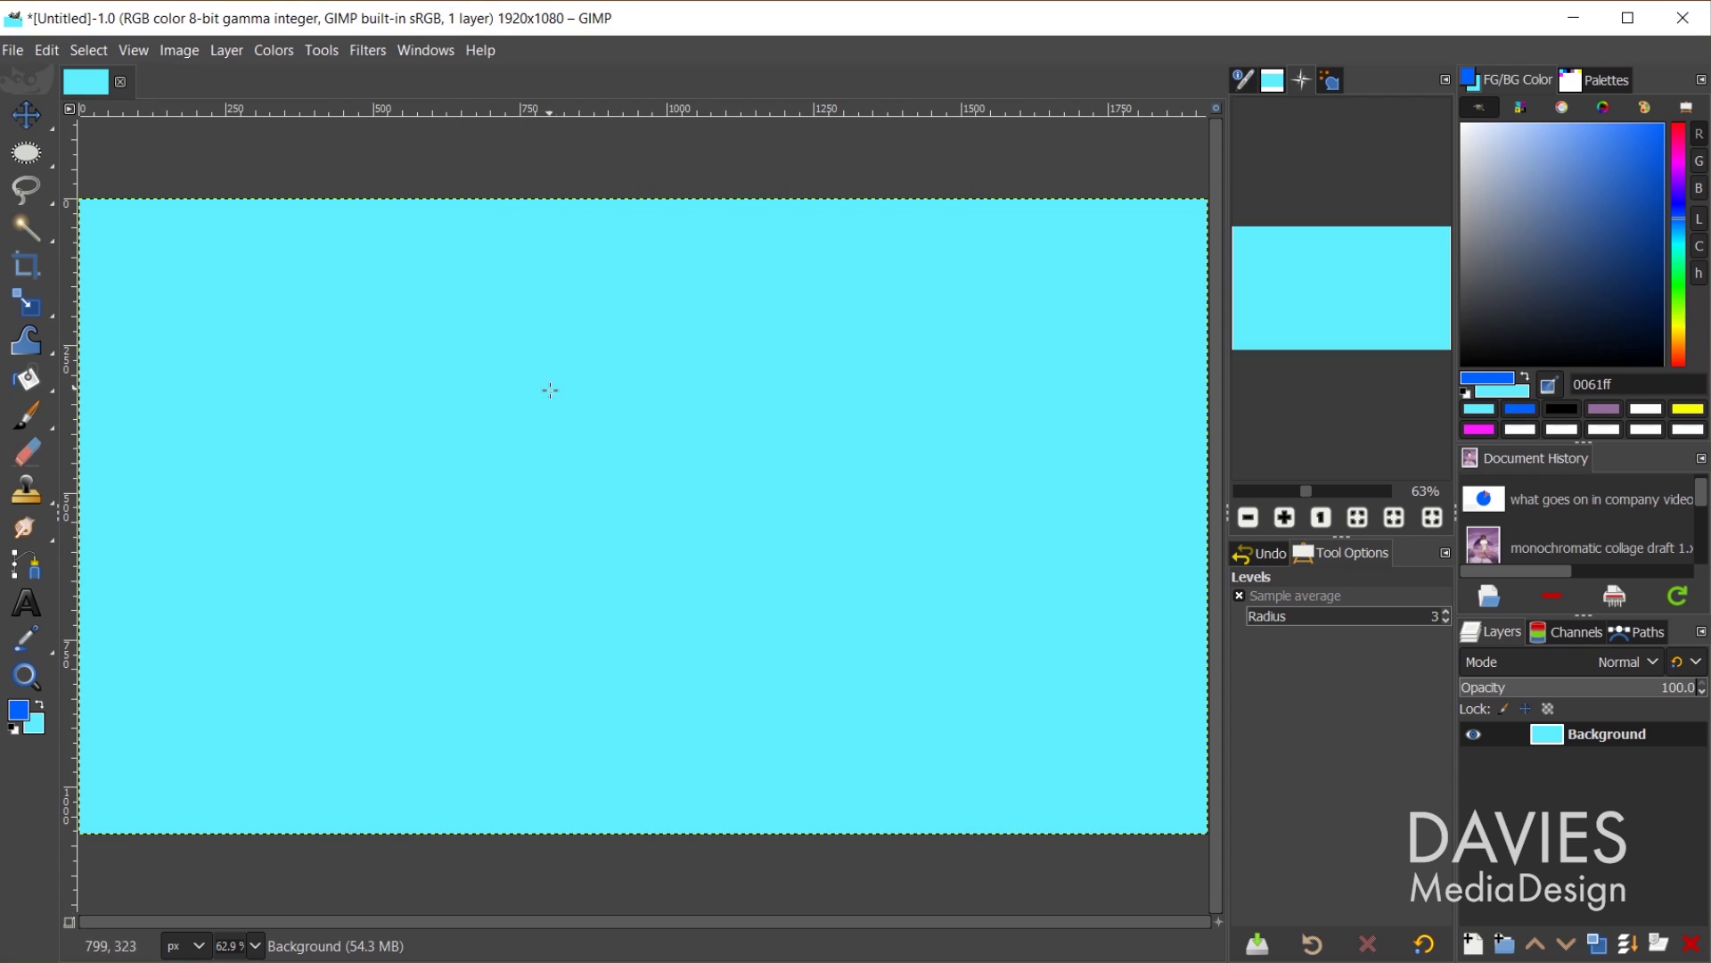
key("p")
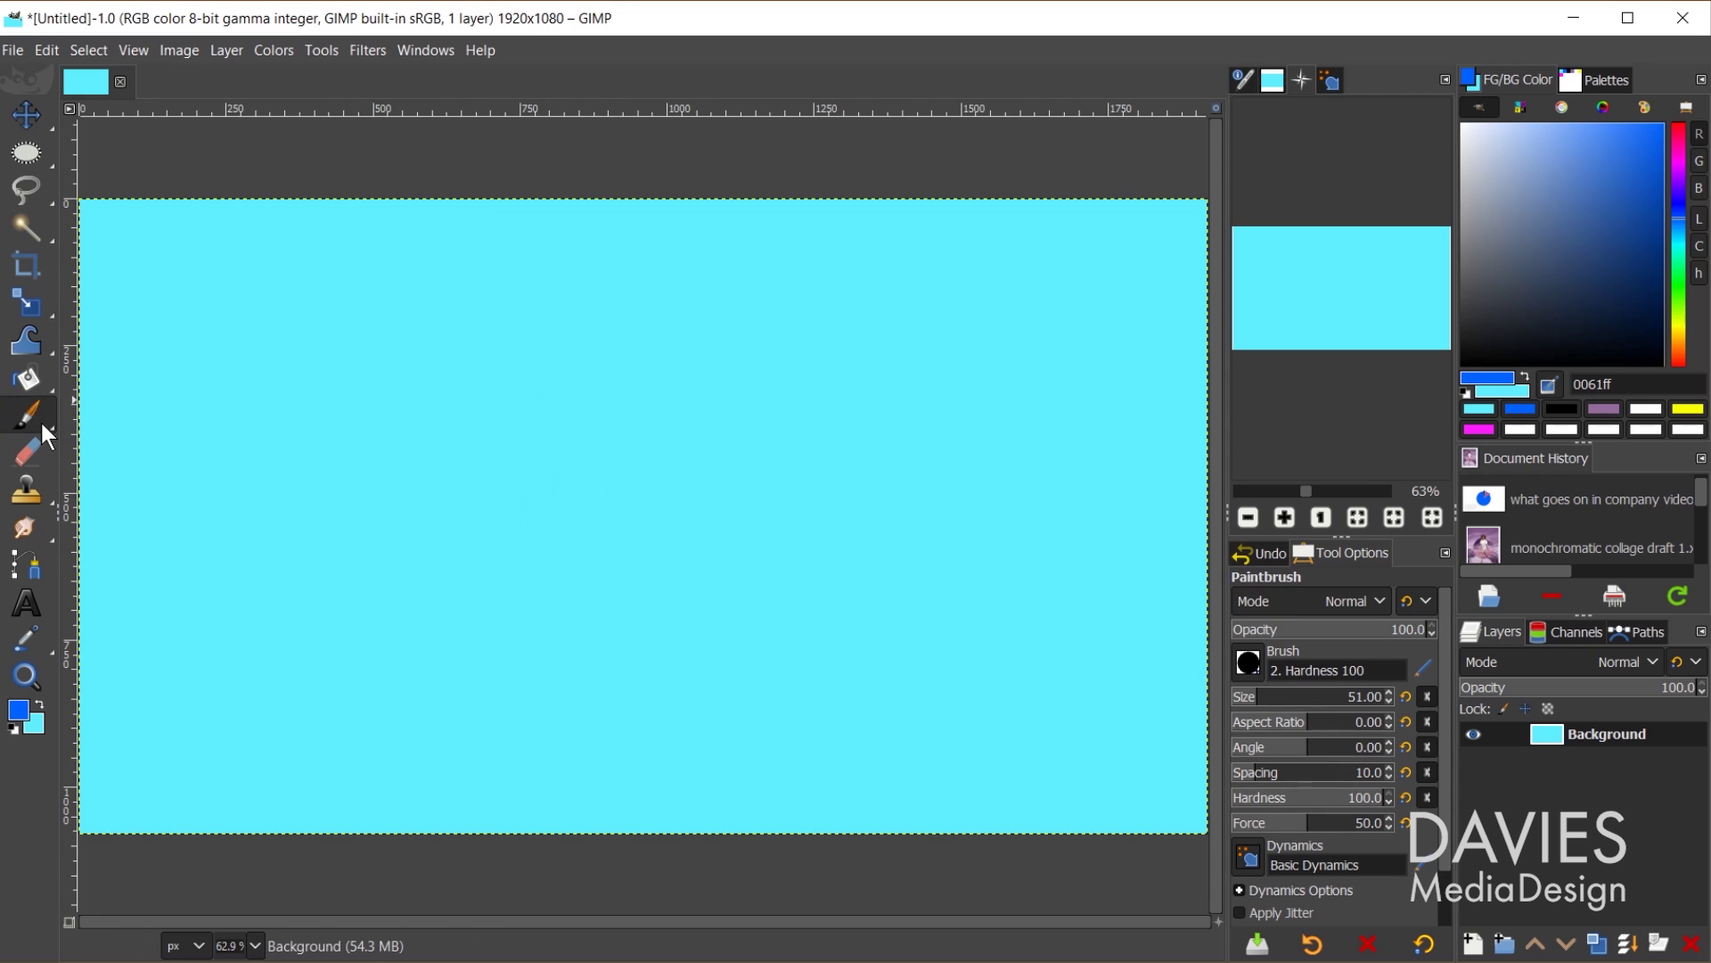
mouse_move(323, 548)
left_mouse_down()
mouse_move(406, 405)
mouse_move(530, 454)
mouse_move(671, 410)
mouse_move(882, 454)
mouse_move(1016, 436)
mouse_move(1083, 626)
left_mouse_up()
key("ctrl+z")
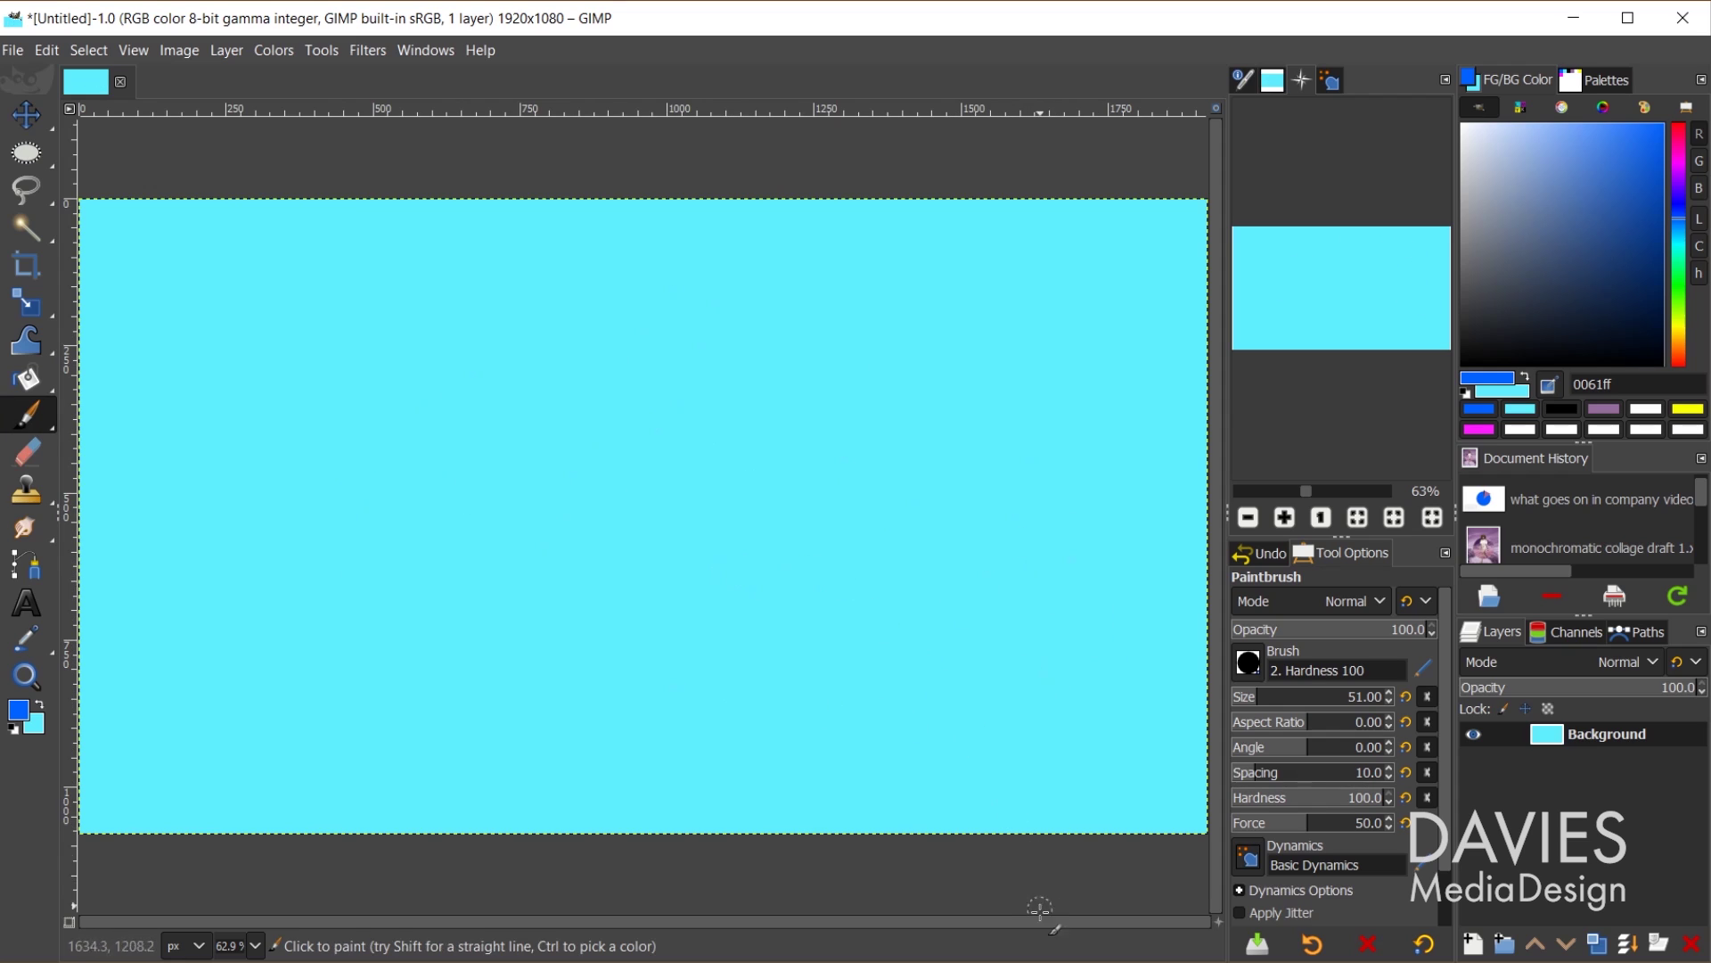
left_click(1012, 959)
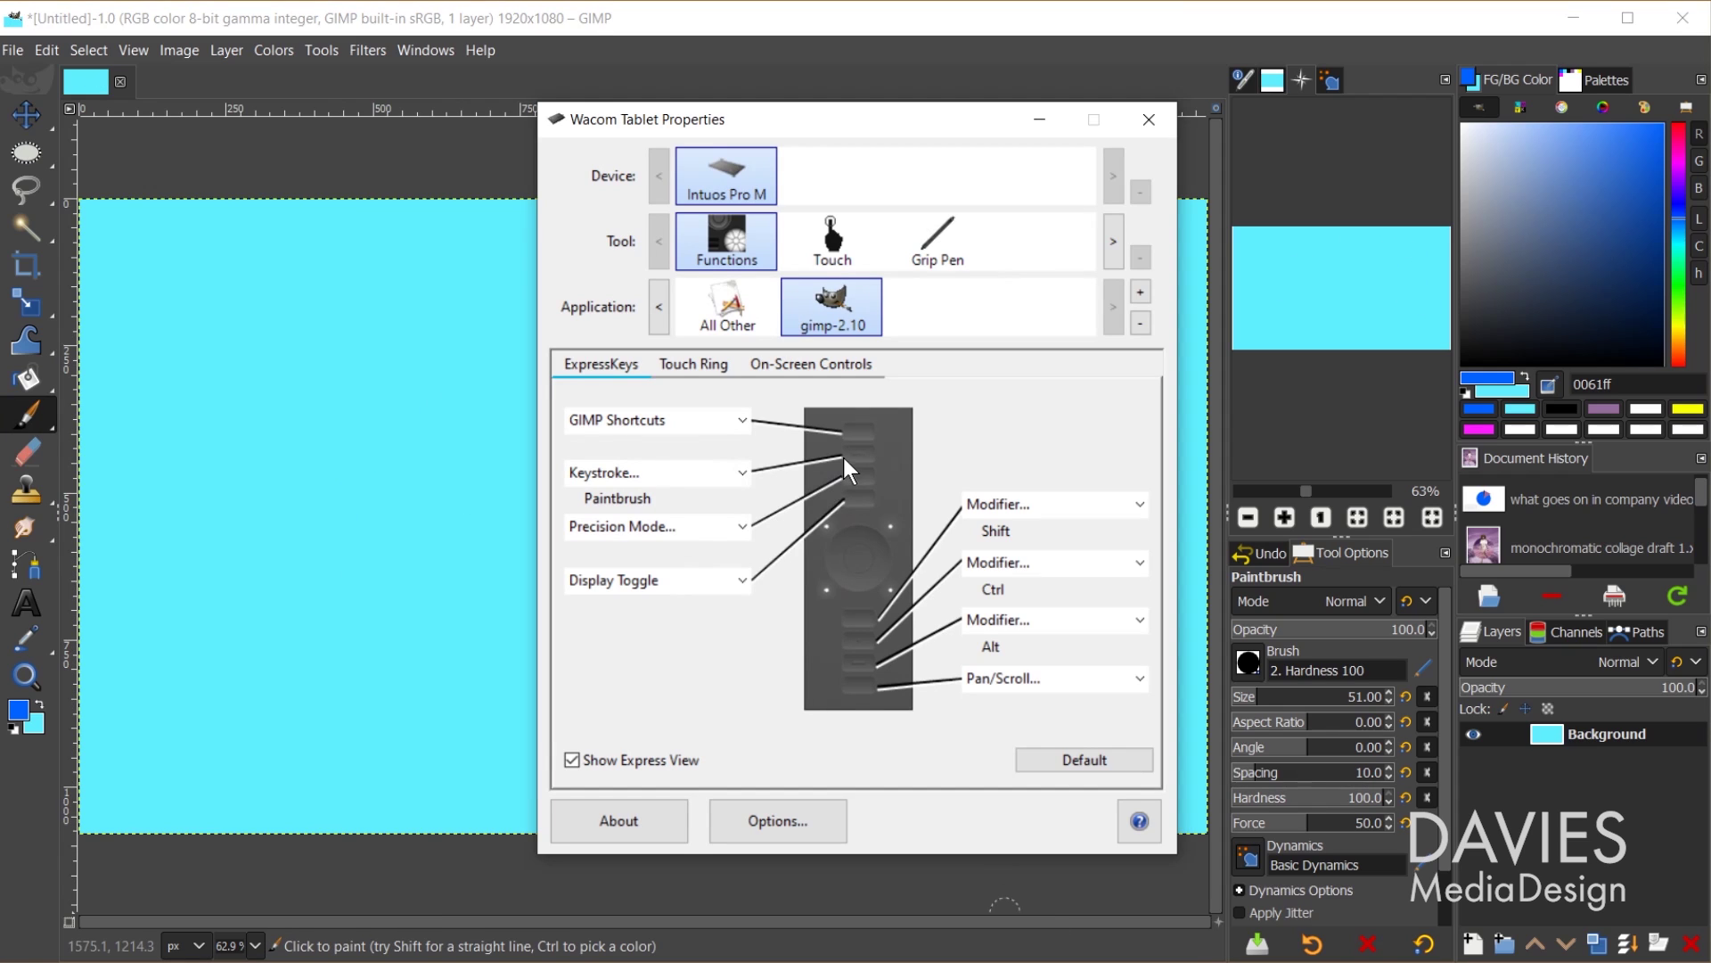
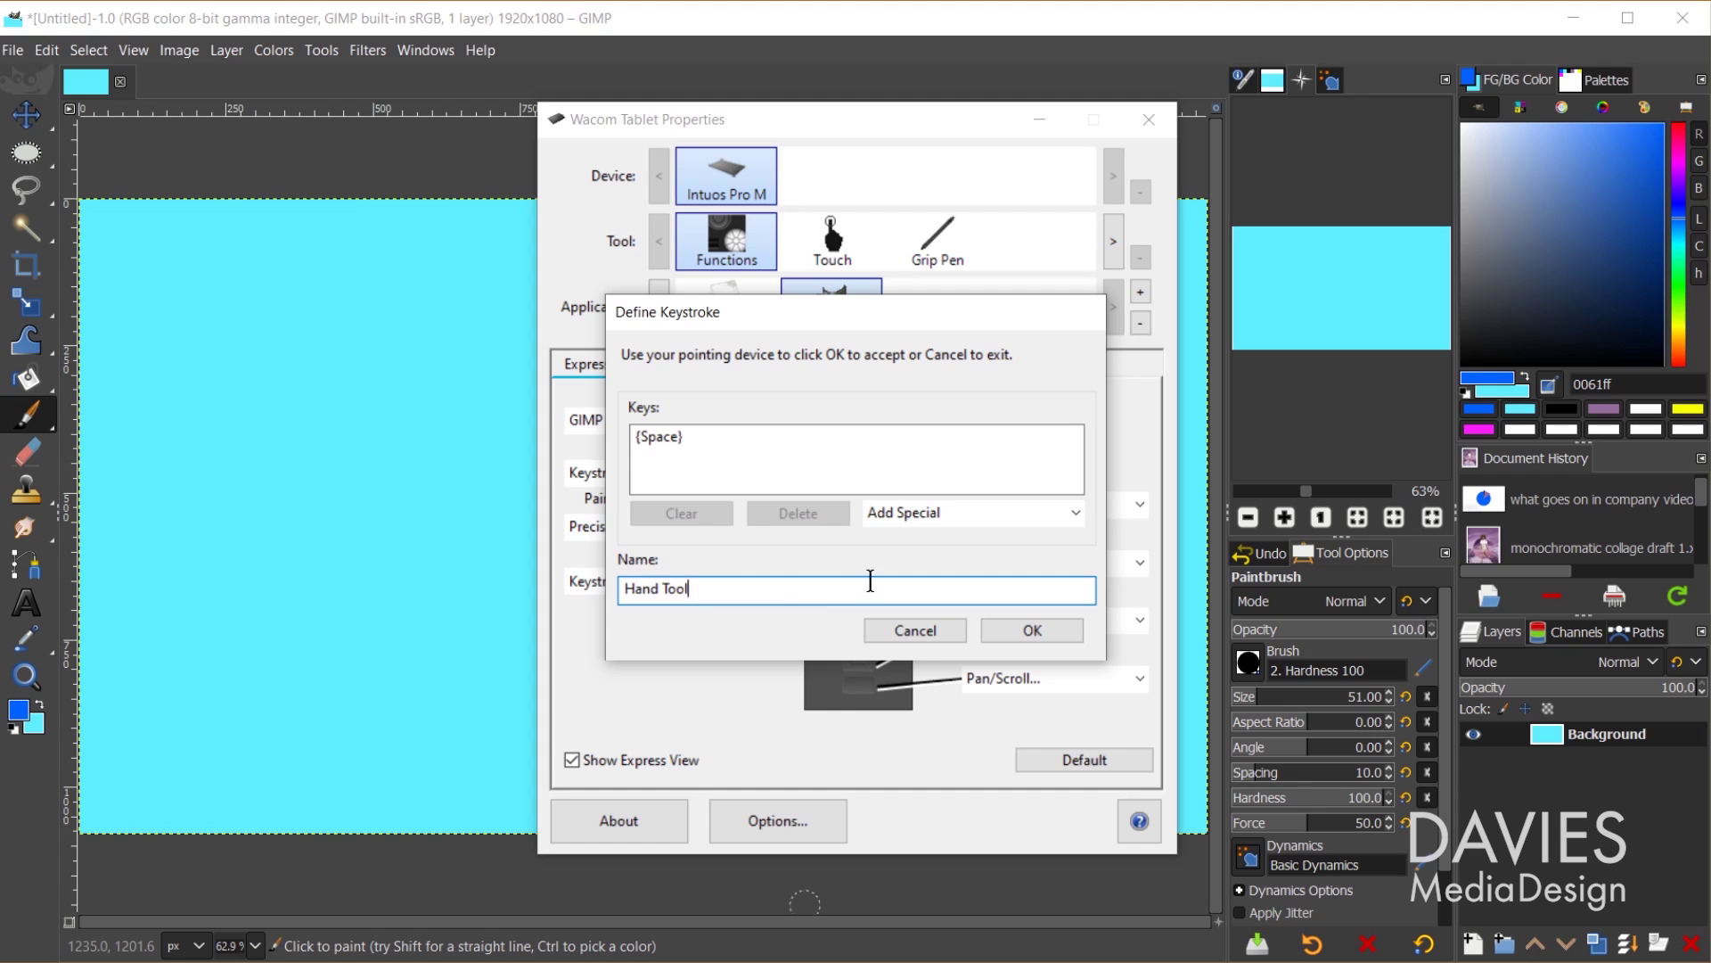
Accept the Space keystroke named Hand Tool, test it by panning the canvas in GIMP and return to Wacom Tablet Properties.
left_click(1048, 628)
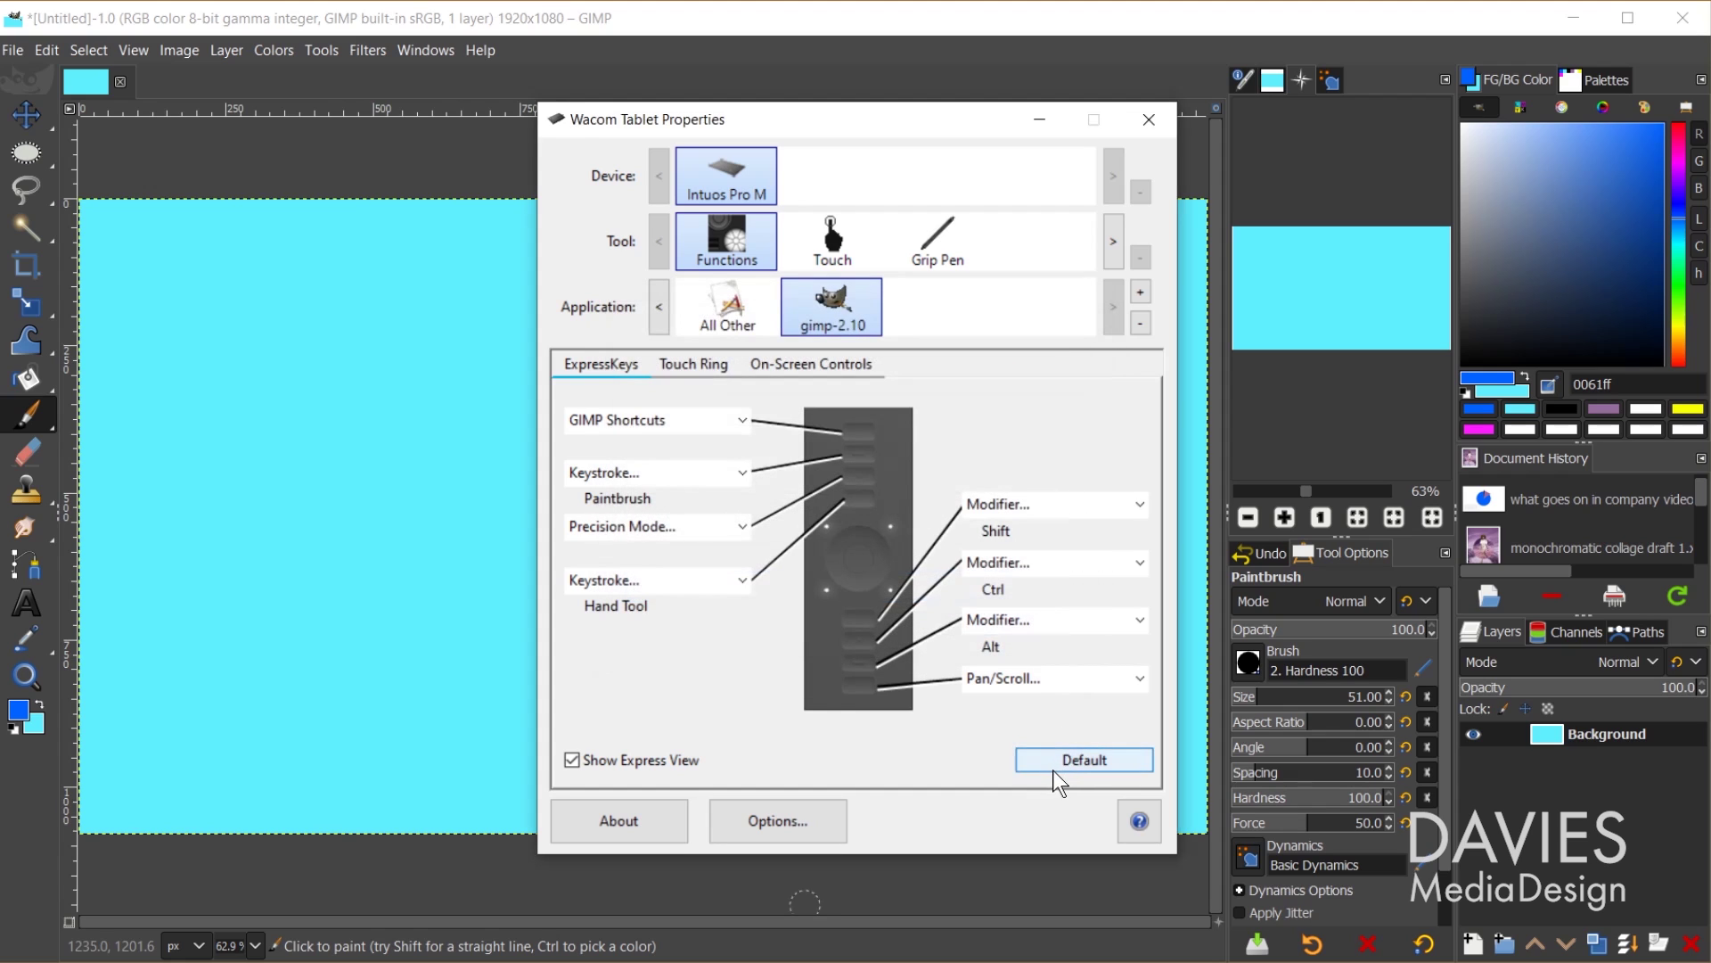
left_click(425, 18)
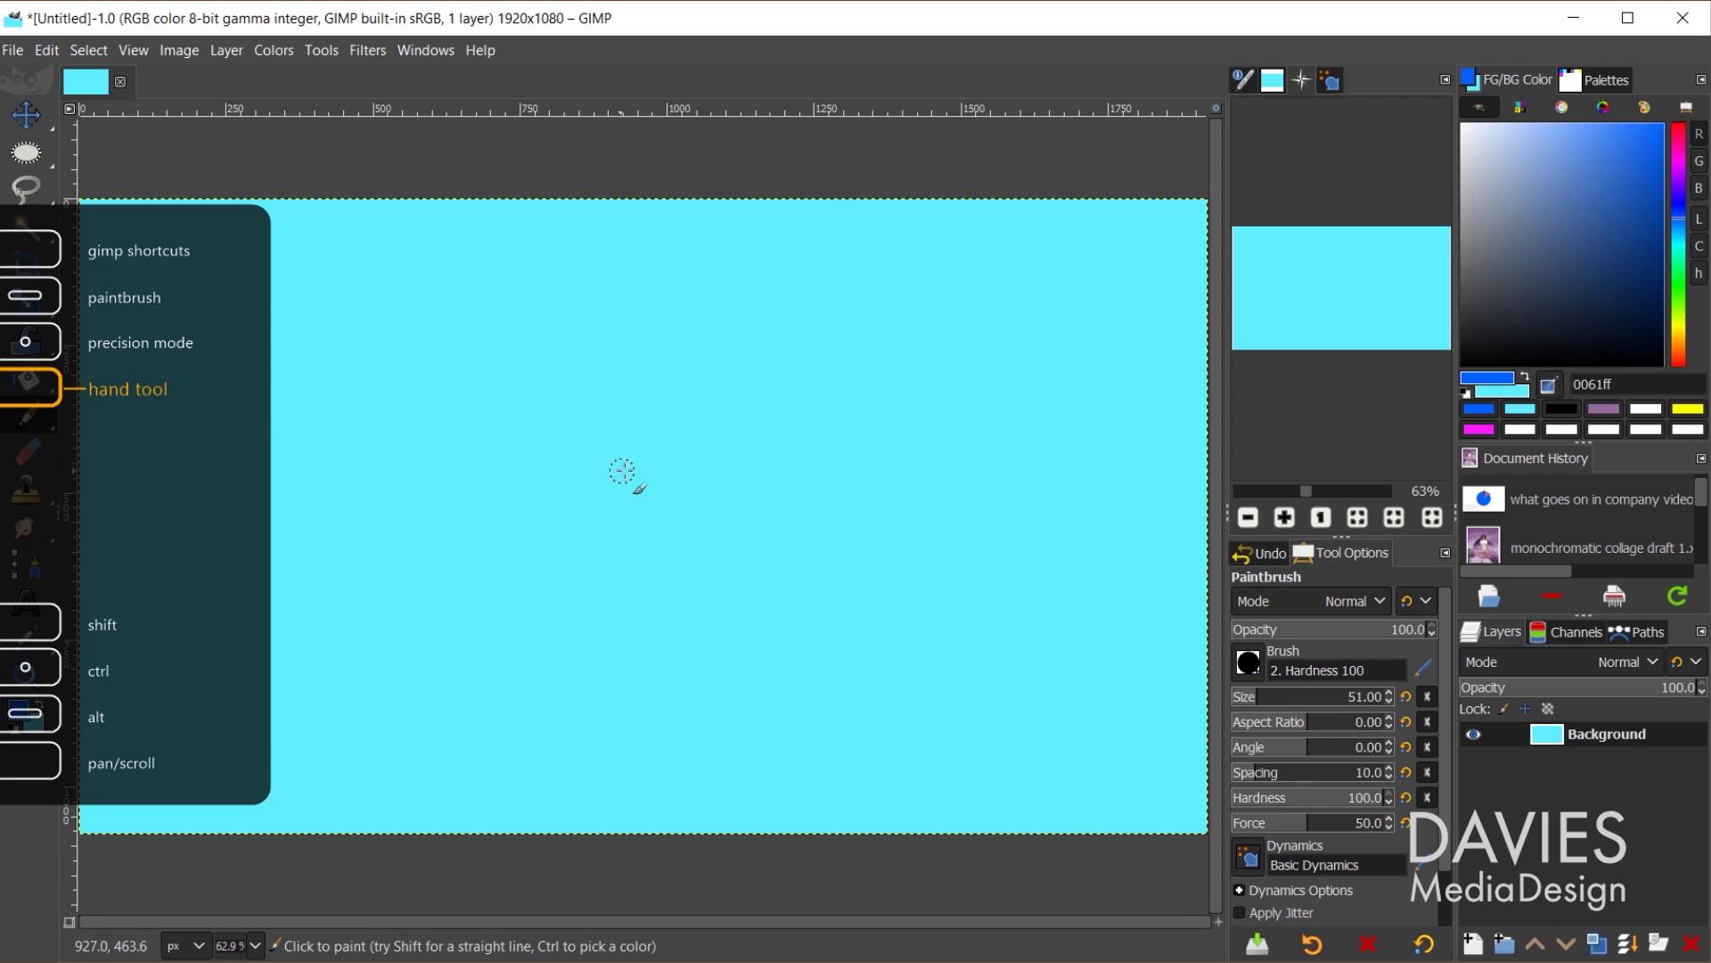
mouse_move(611, 466)
left_mouse_down()
mouse_move(409, 313)
mouse_move(791, 377)
mouse_move(752, 581)
mouse_move(489, 619)
mouse_move(550, 356)
mouse_move(653, 324)
mouse_move(779, 511)
mouse_move(741, 554)
mouse_move(588, 577)
mouse_move(493, 427)
mouse_move(611, 450)
left_mouse_up()
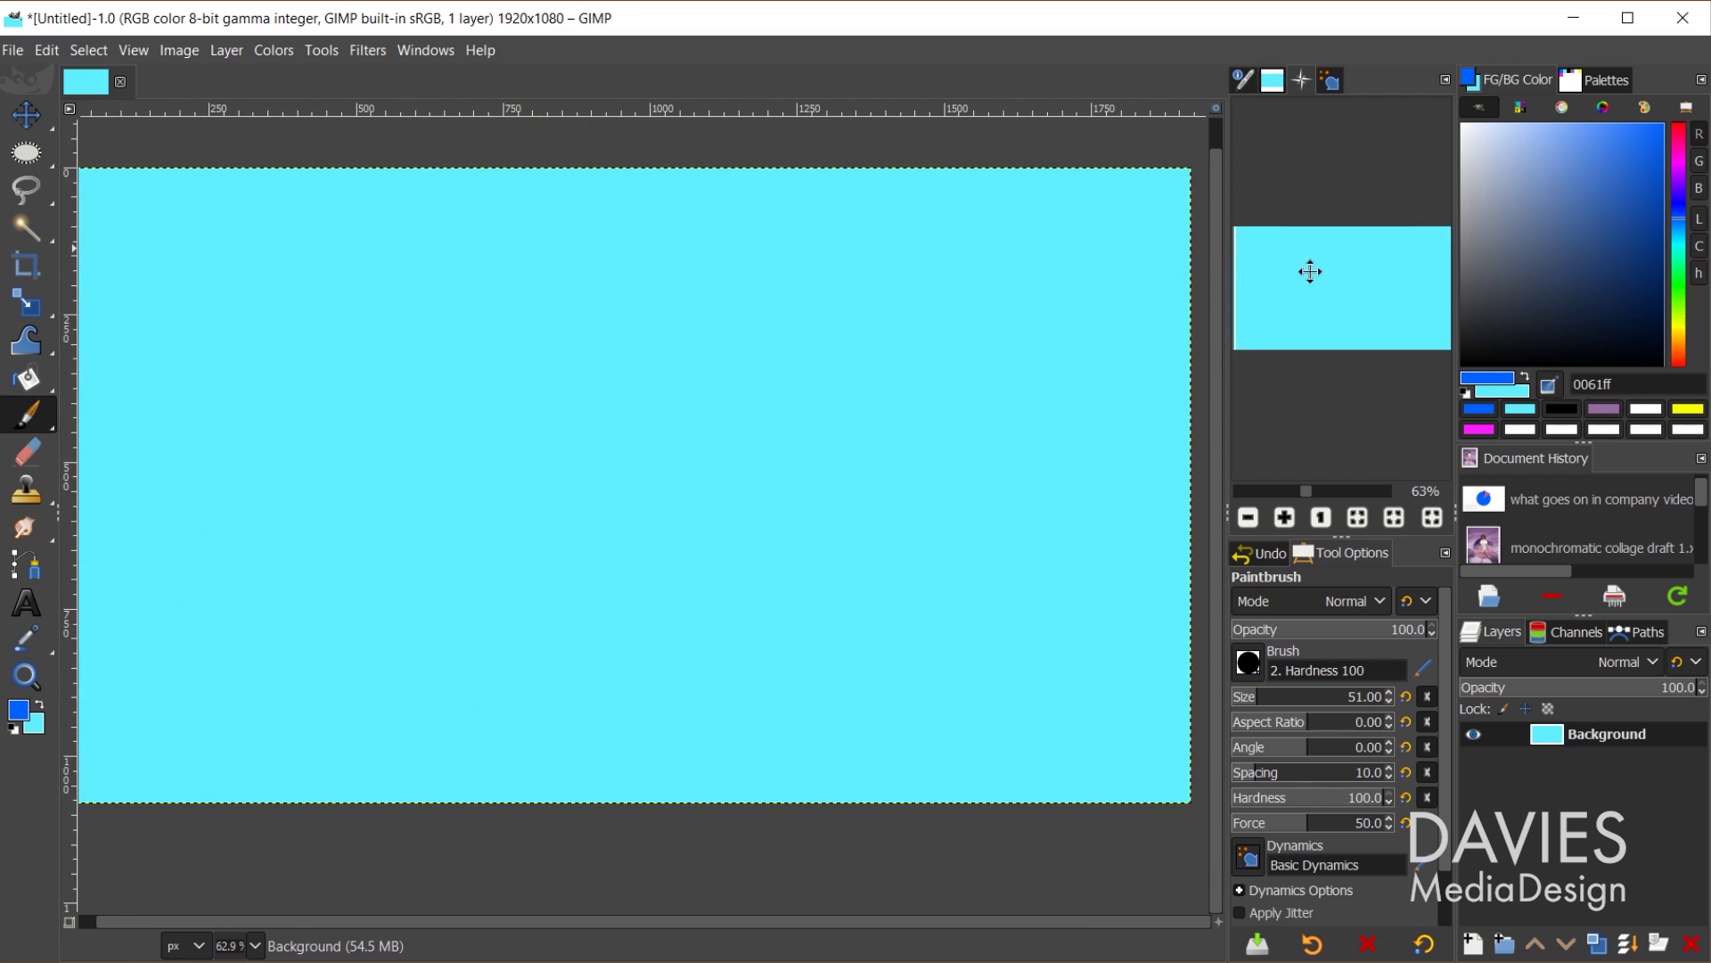
mouse_move(739, 466)
left_mouse_down()
mouse_move(695, 401)
mouse_move(829, 508)
mouse_move(612, 481)
mouse_move(734, 468)
mouse_move(756, 496)
mouse_move(603, 451)
mouse_move(669, 413)
mouse_move(779, 484)
mouse_move(708, 502)
mouse_move(752, 504)
left_mouse_up()
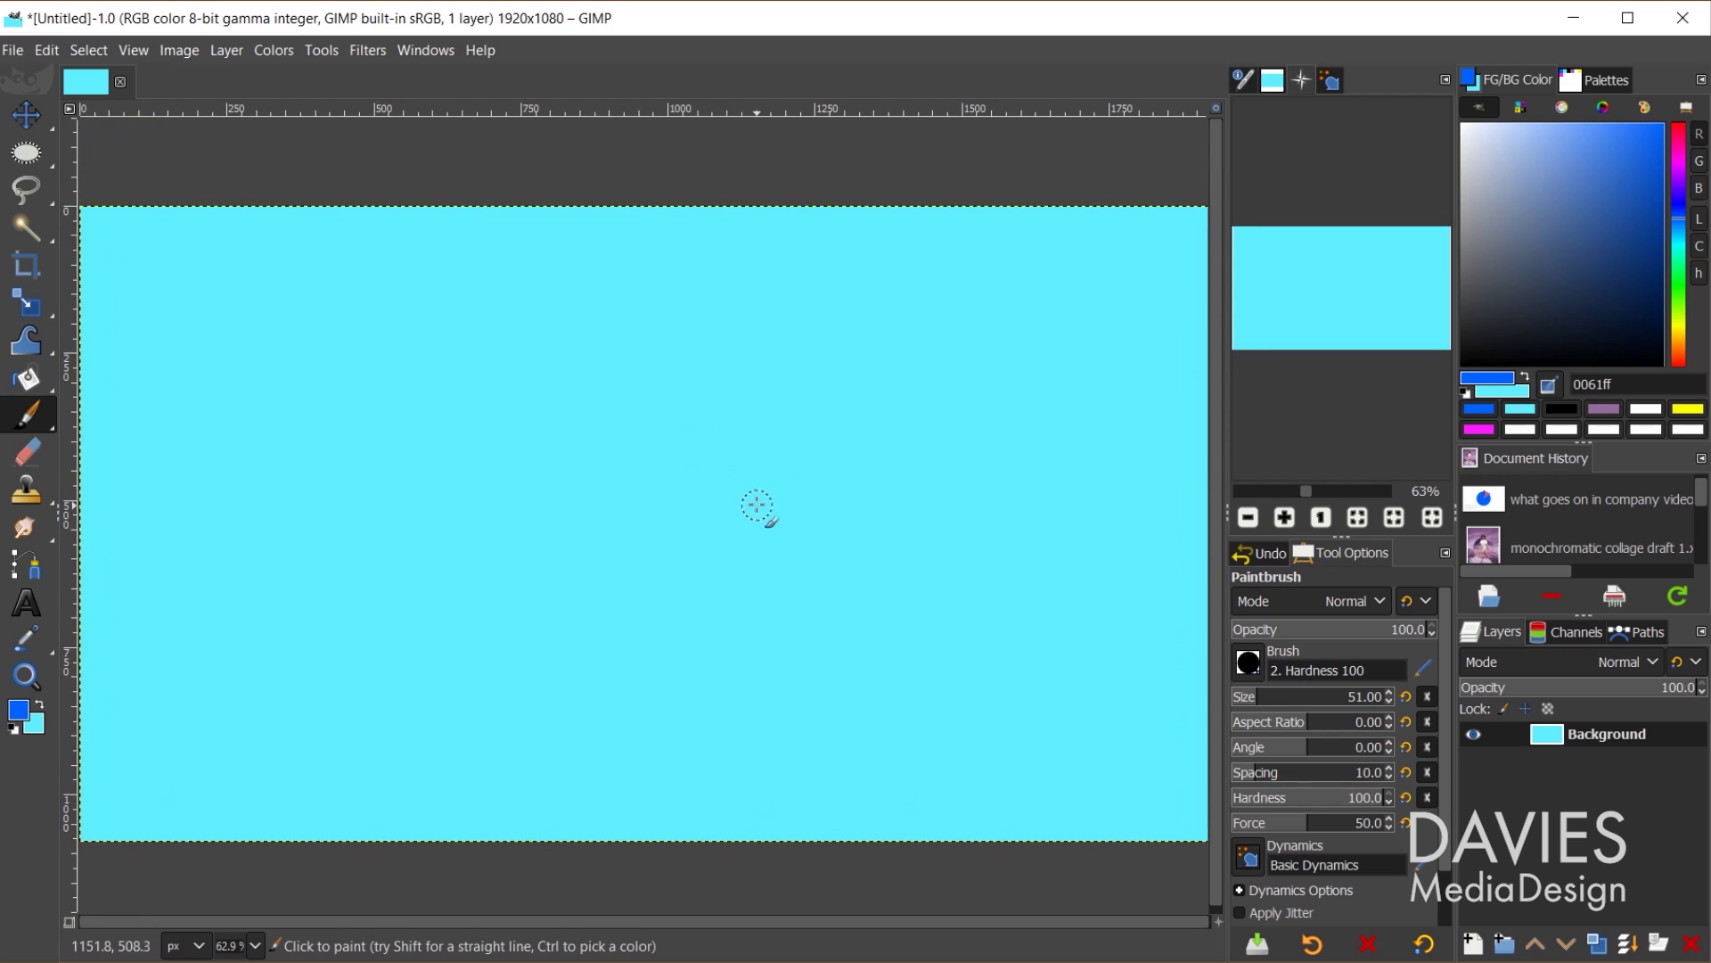
left_click(1012, 958)
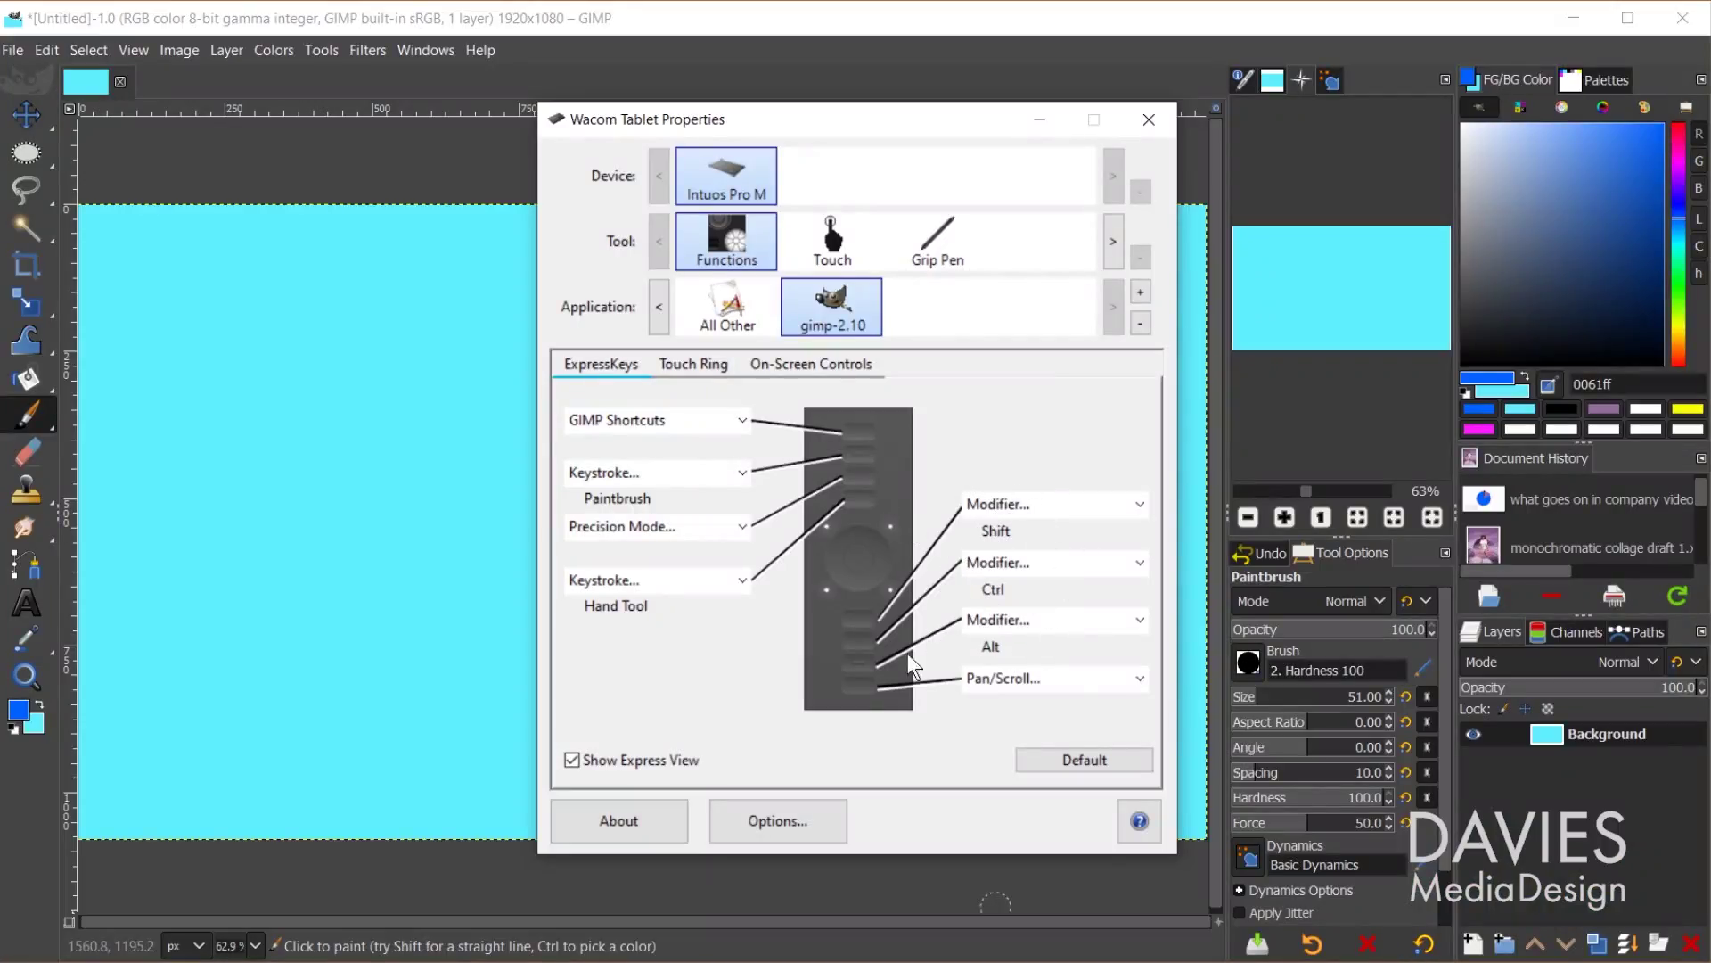
Change the Pan/Scroll ExpressKey to Settings, test it in GIMP, close the settings overlay and return to Wacom Tablet Properties.
left_click(1040, 680)
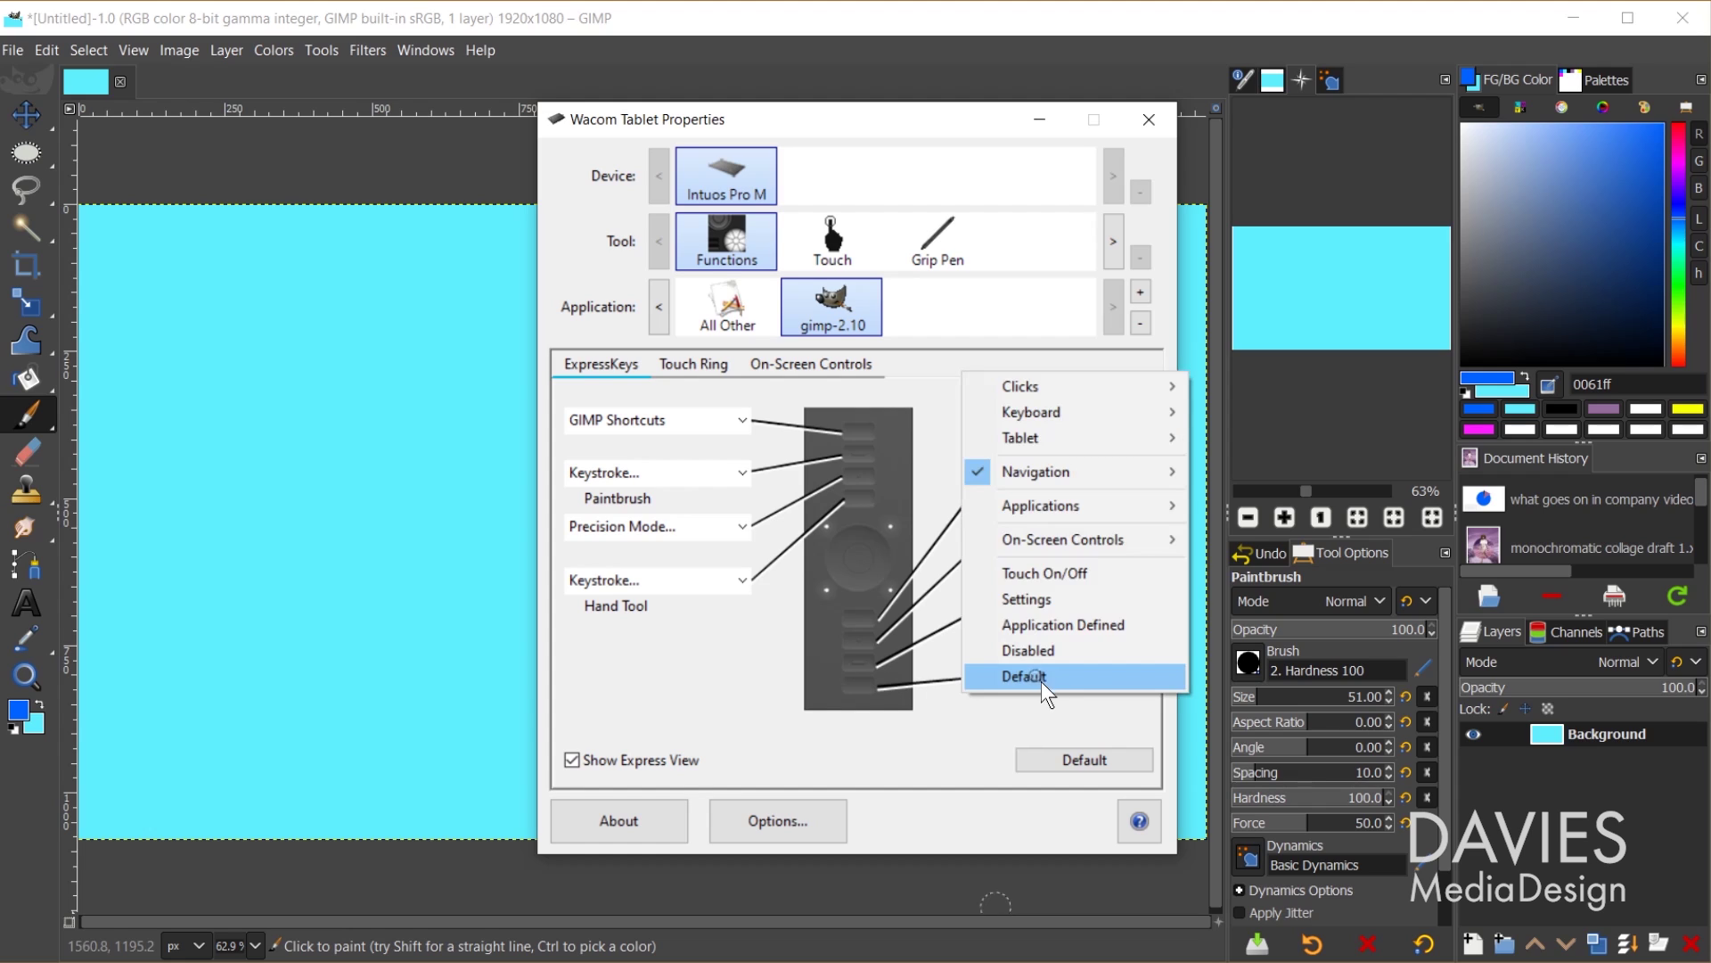
left_click(1056, 599)
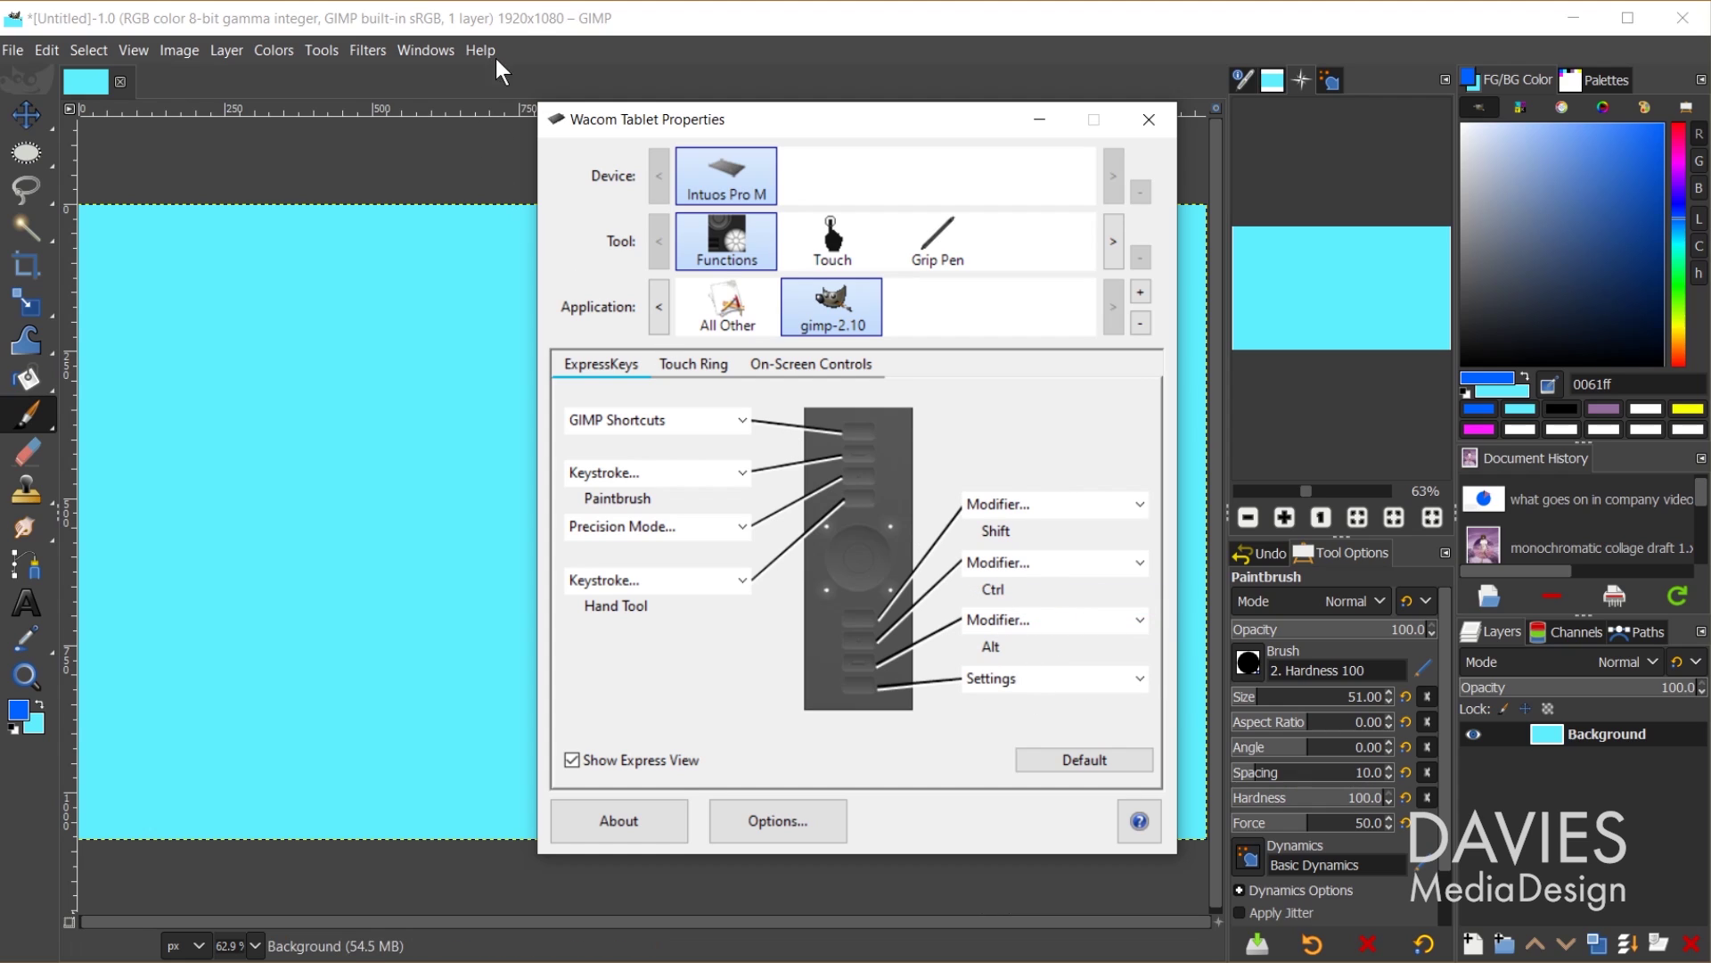
left_click(517, 14)
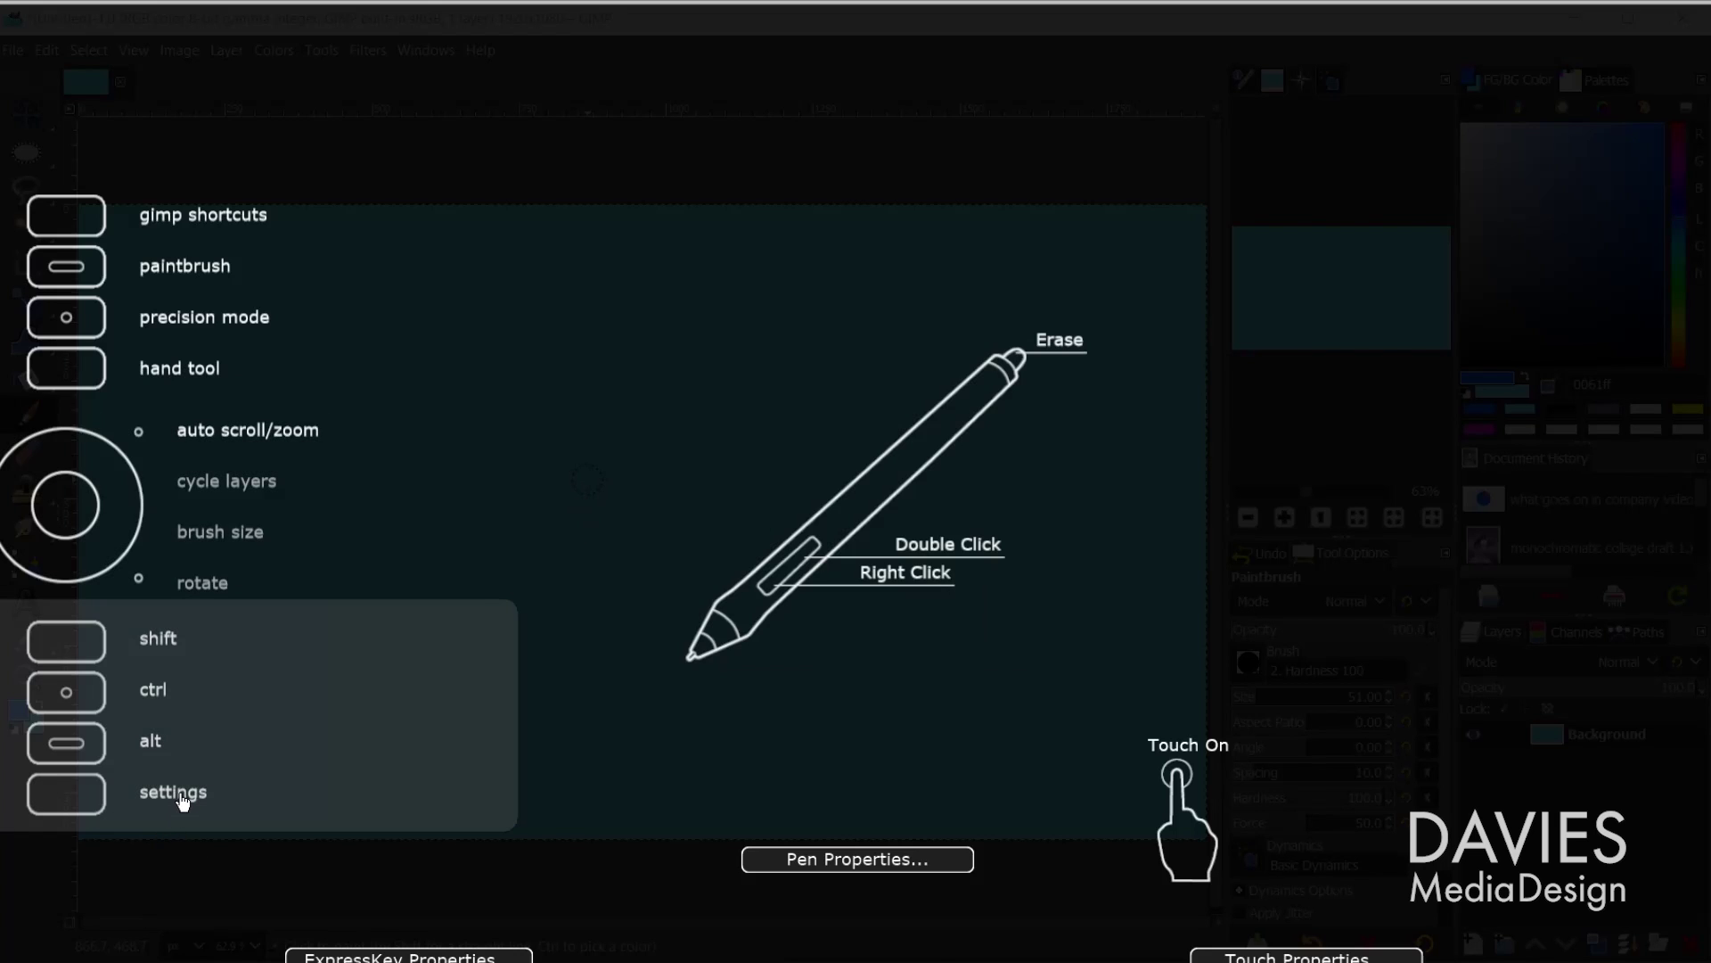
key("Escape")
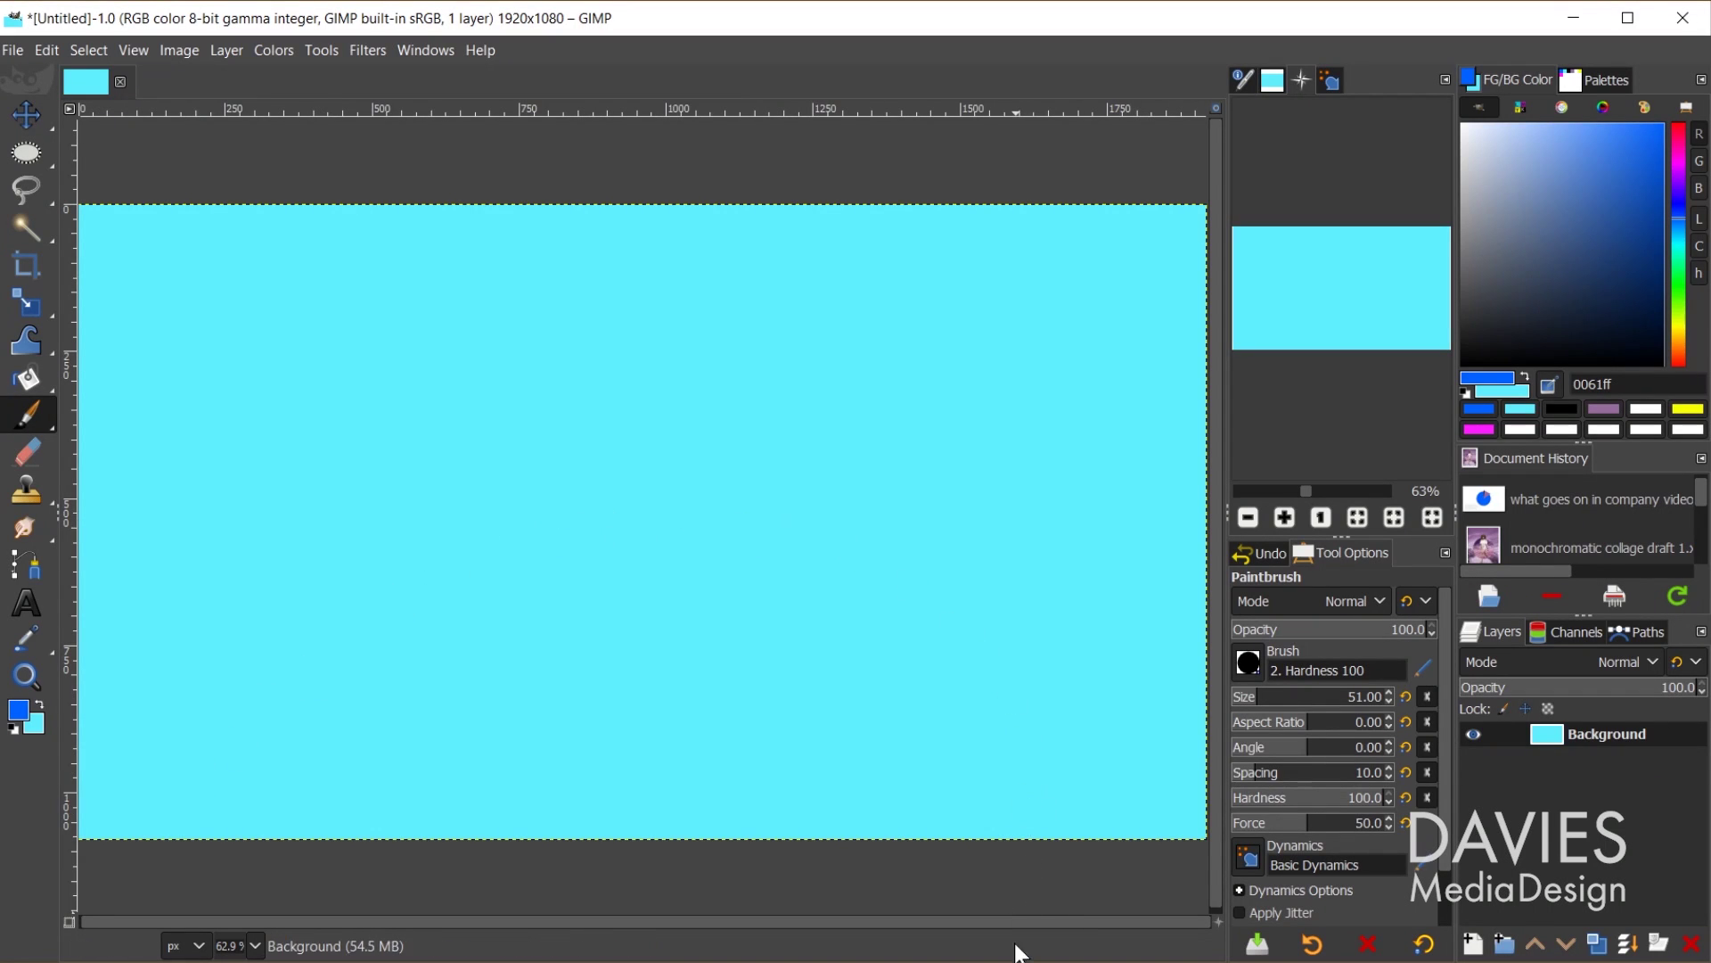
key("alt+Tab")
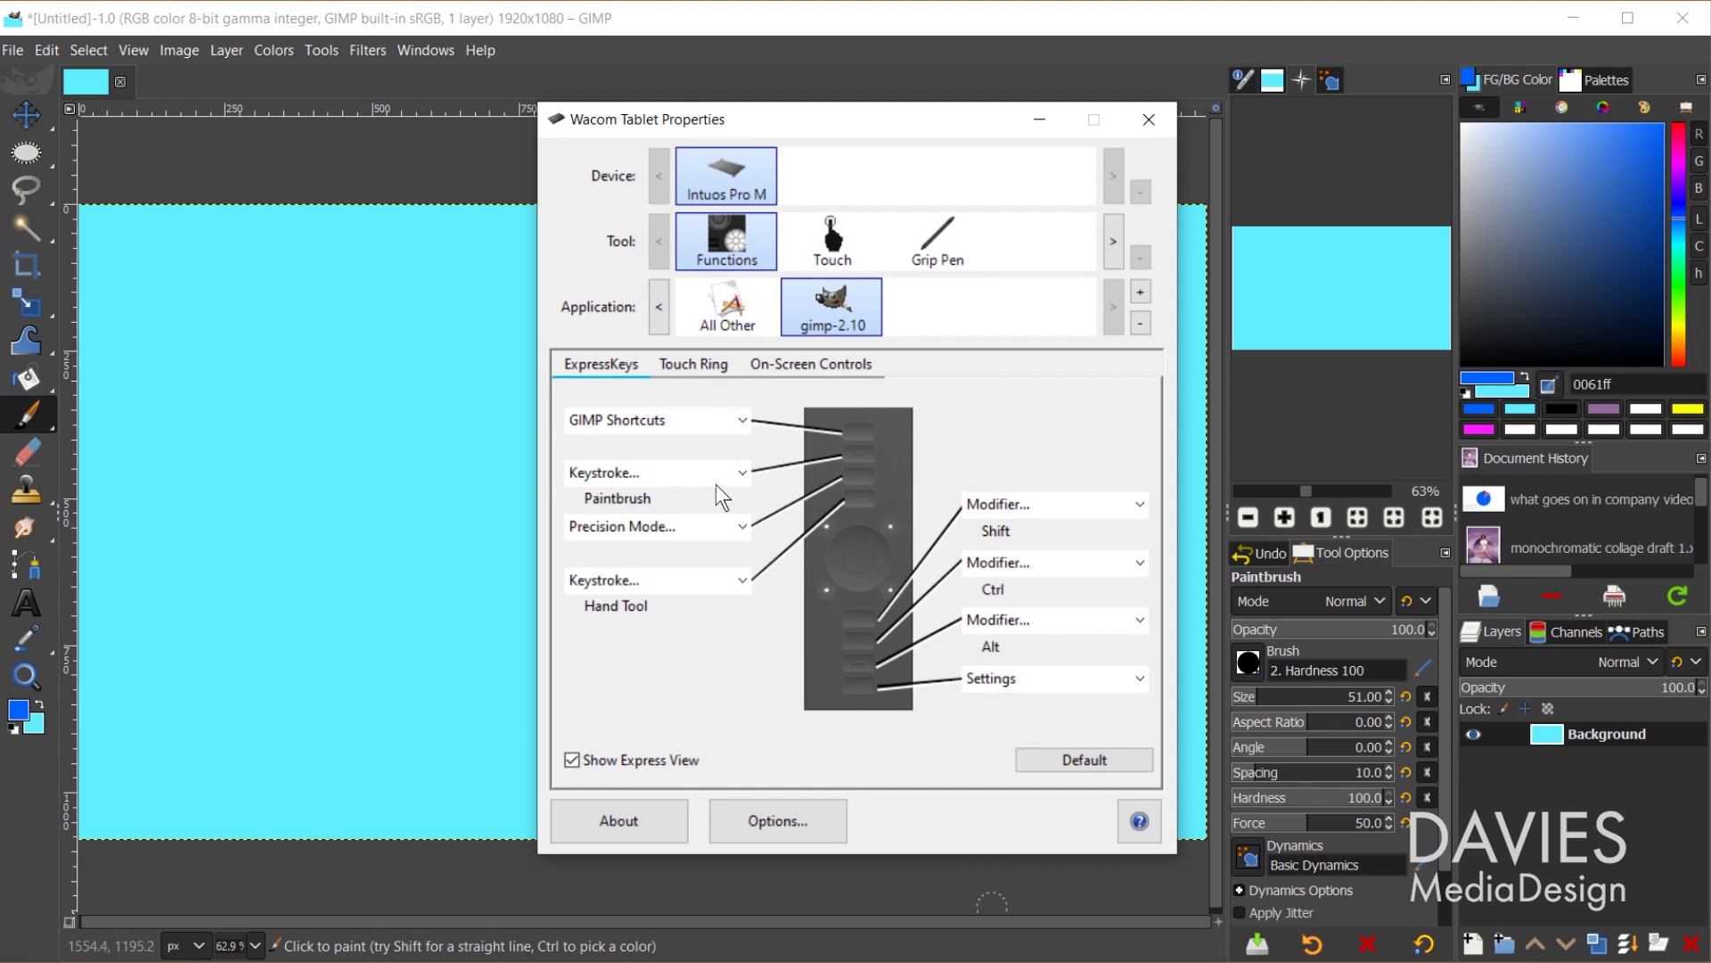
Show the Touch Ring settings for gimp-2.10 and test Auto Scroll/Zoom by zooming the canvas in and out in GIMP.
left_click(699, 362)
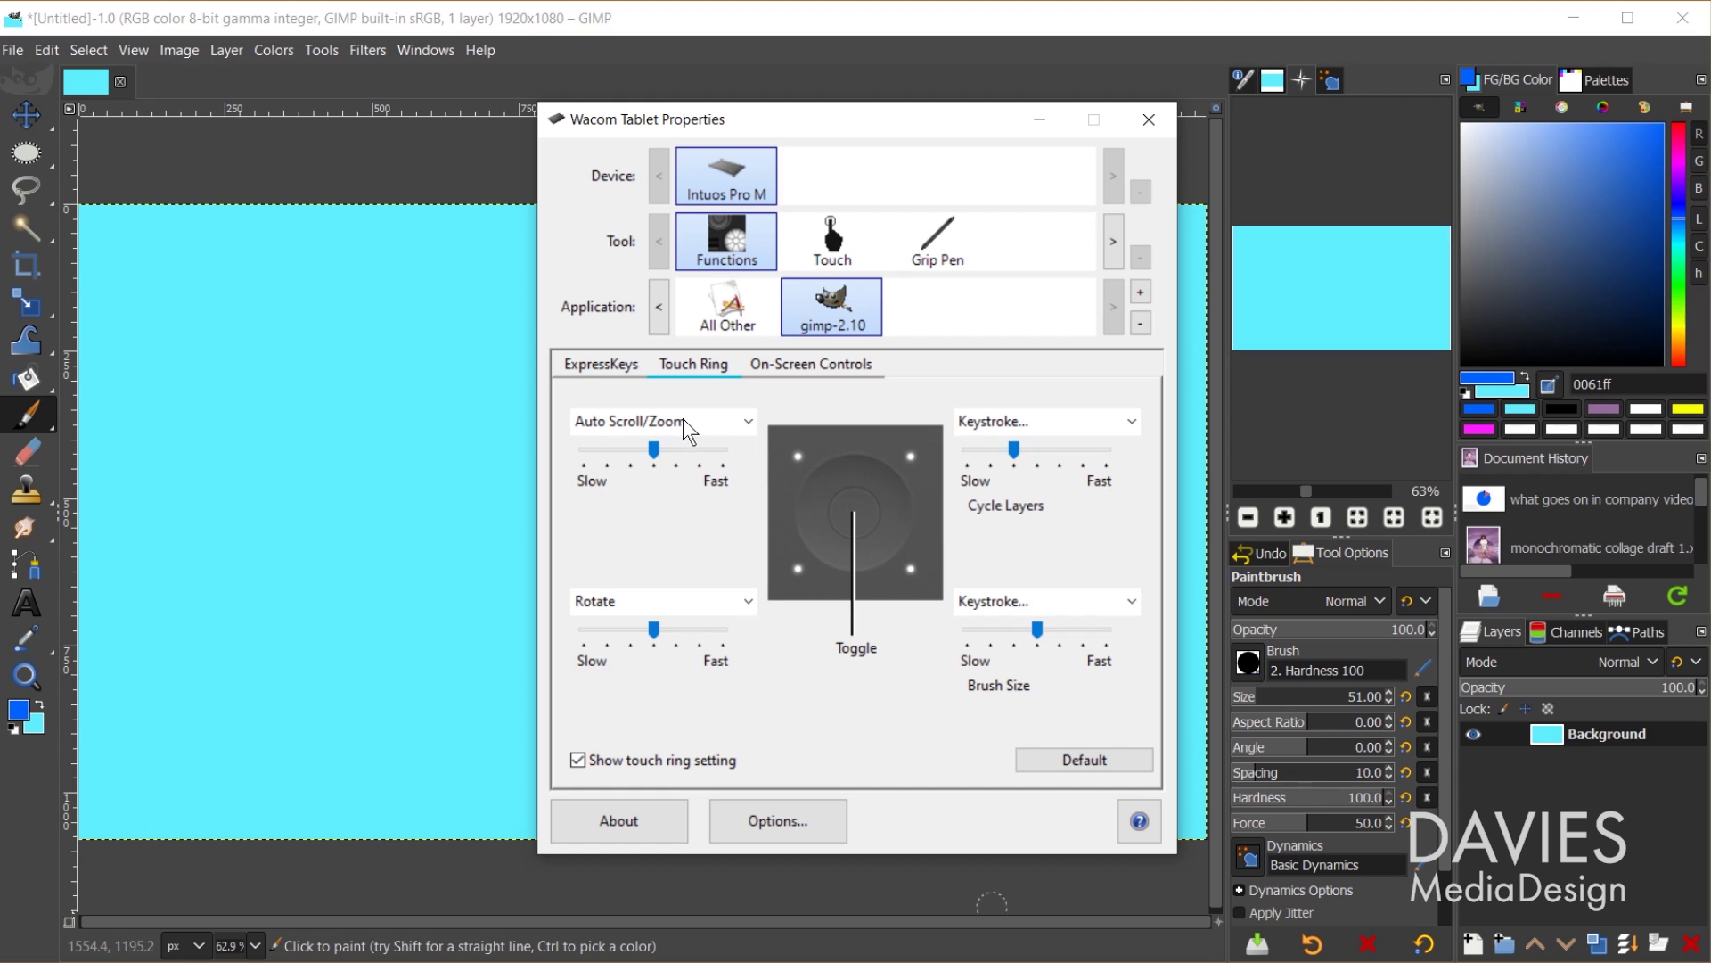
left_click(420, 25)
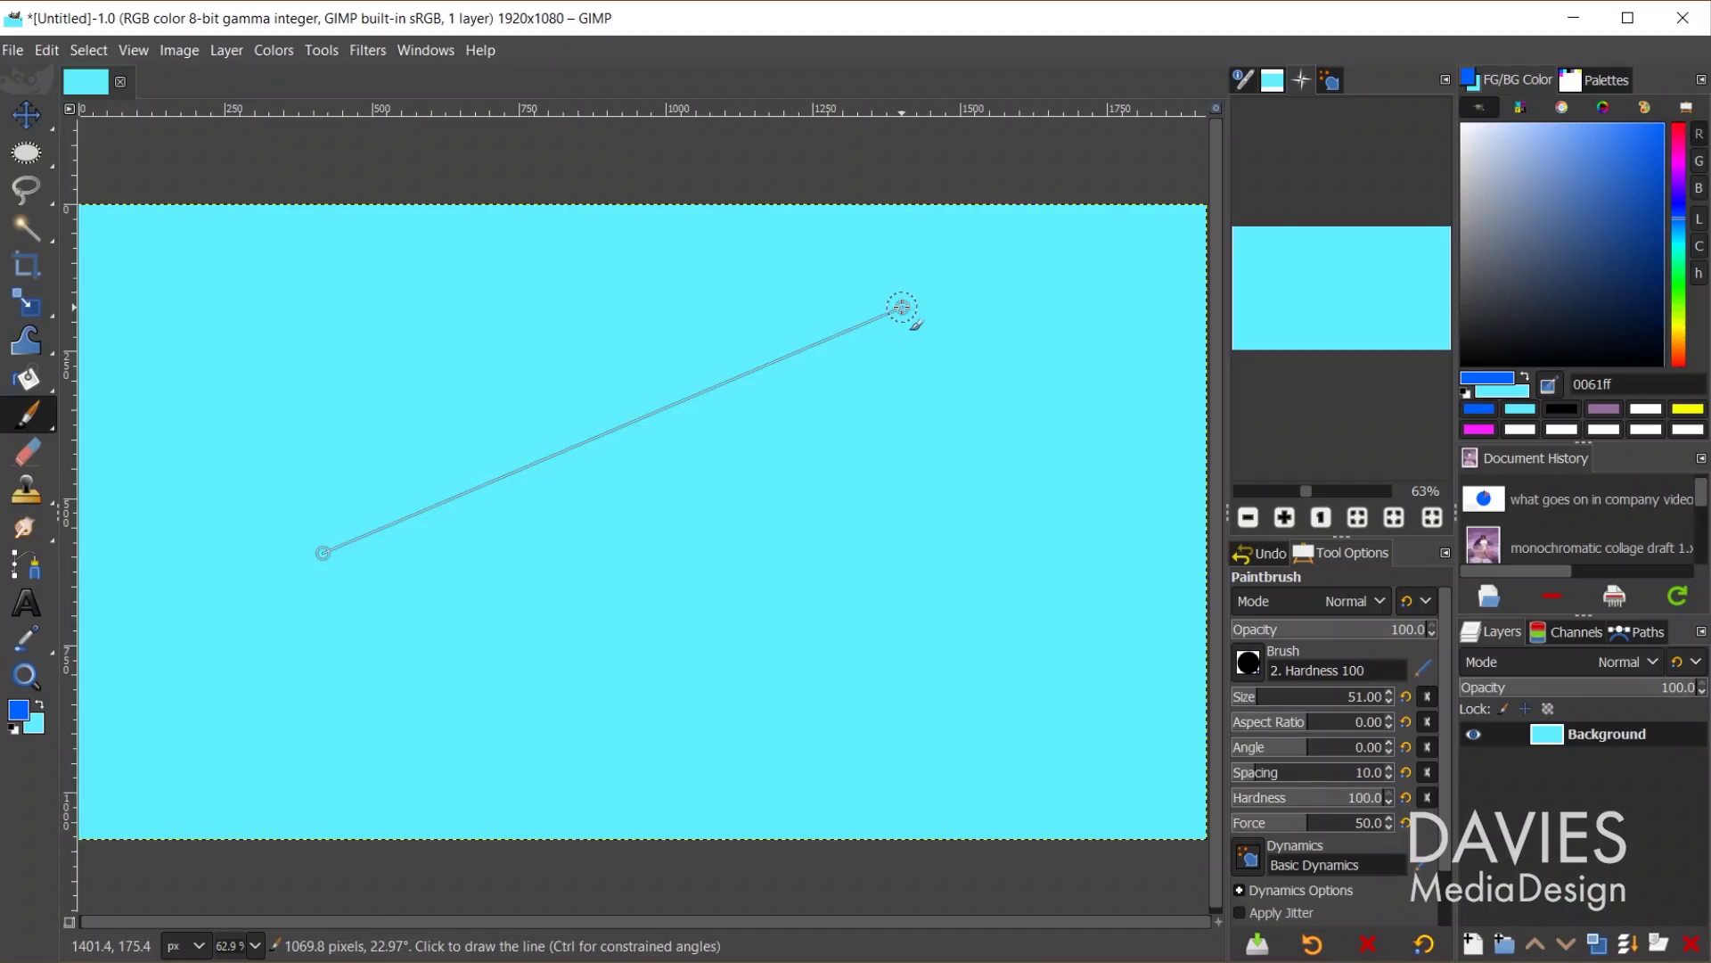
scroll(902, 307, "up", 5)
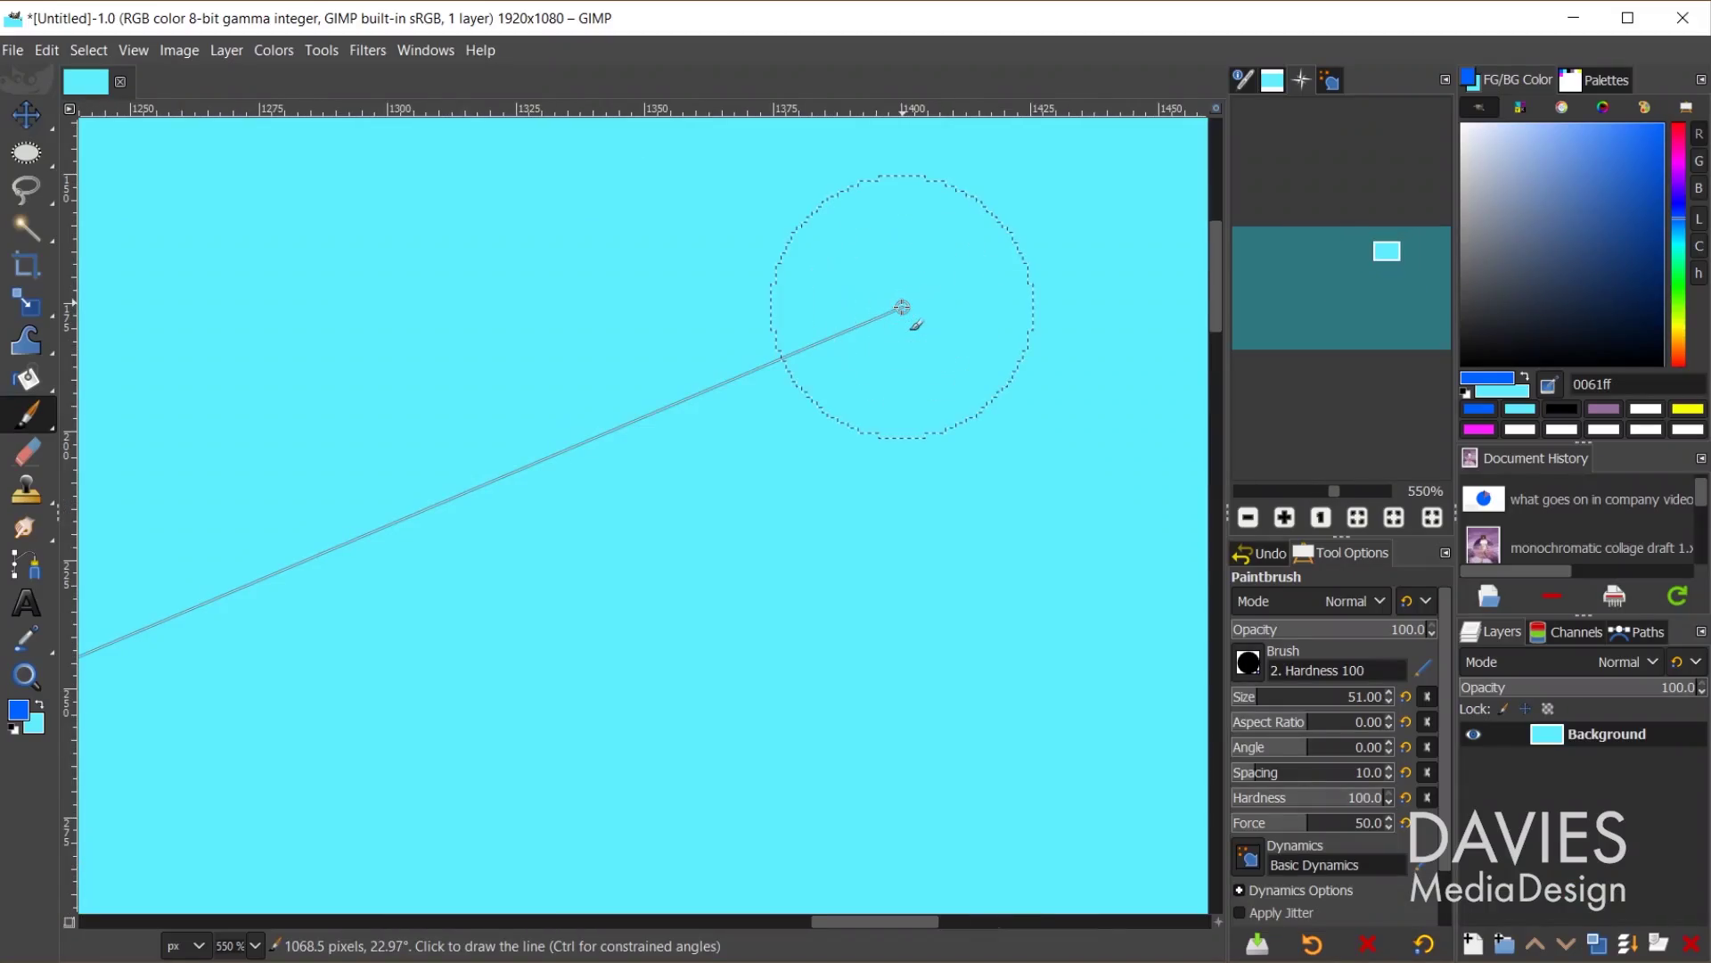
scroll(902, 307, "down", 2)
scroll(902, 308, "down", 4)
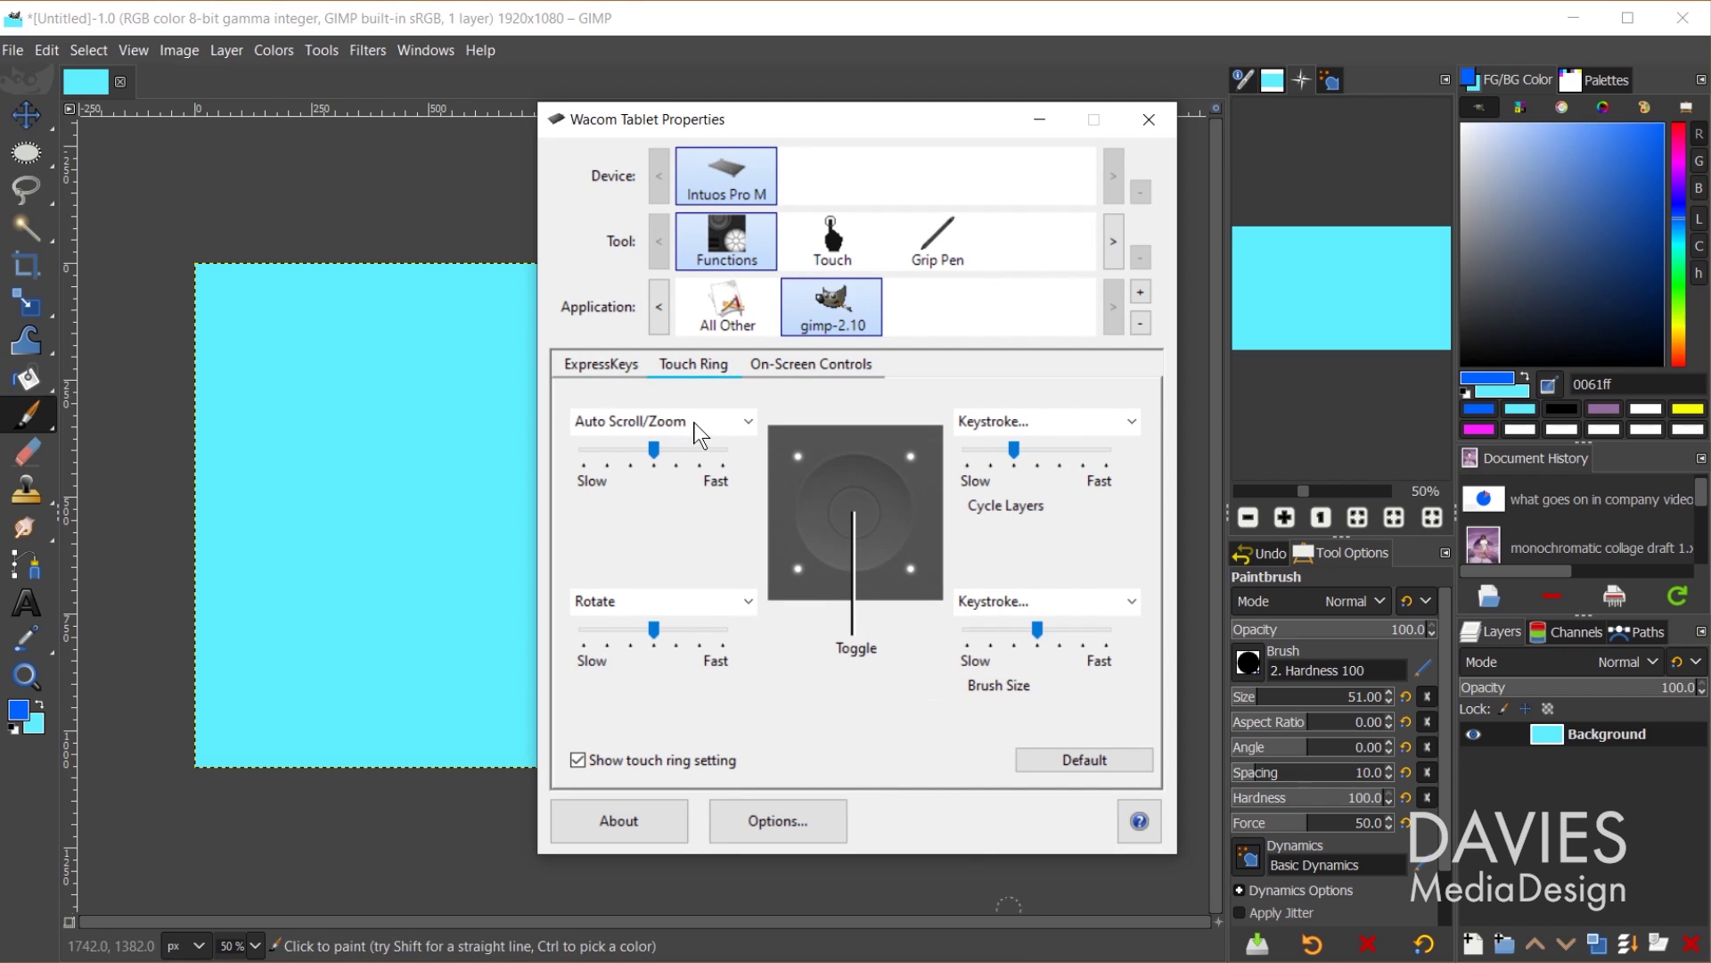
Change the Auto Scroll/Zoom touch ring function to keystrokes - and {Shift}+ for the two ring directions, named Zoom In/Out GIMP.
left_click(703, 419)
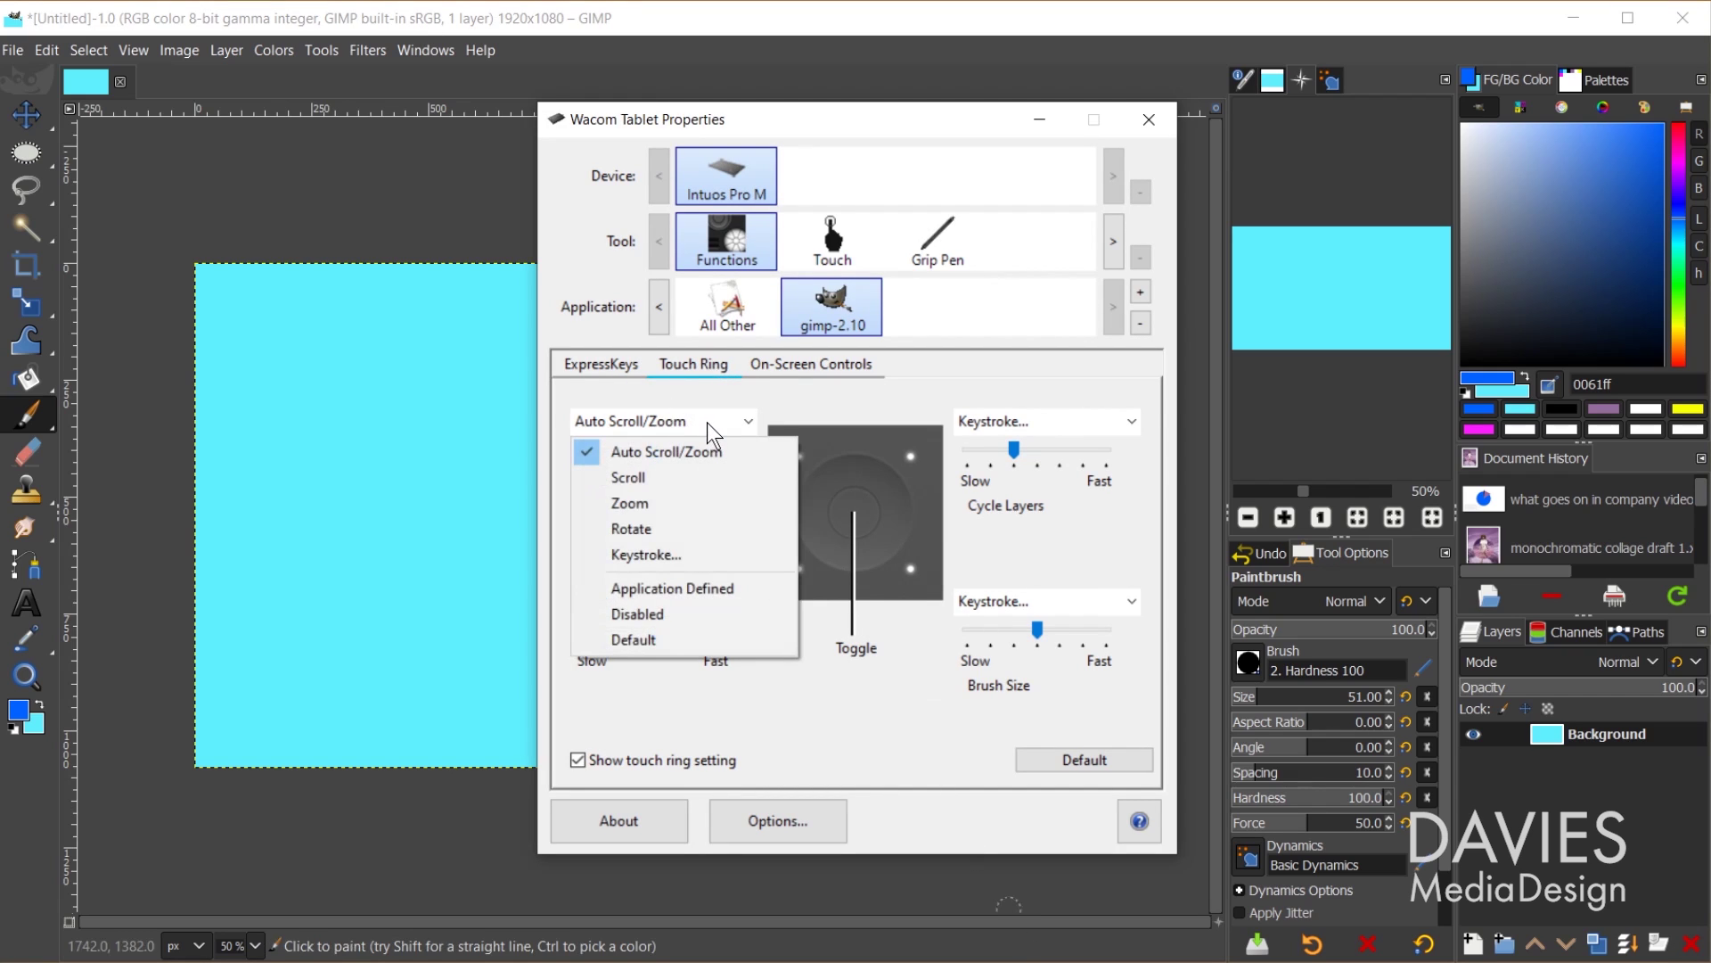
left_click(698, 554)
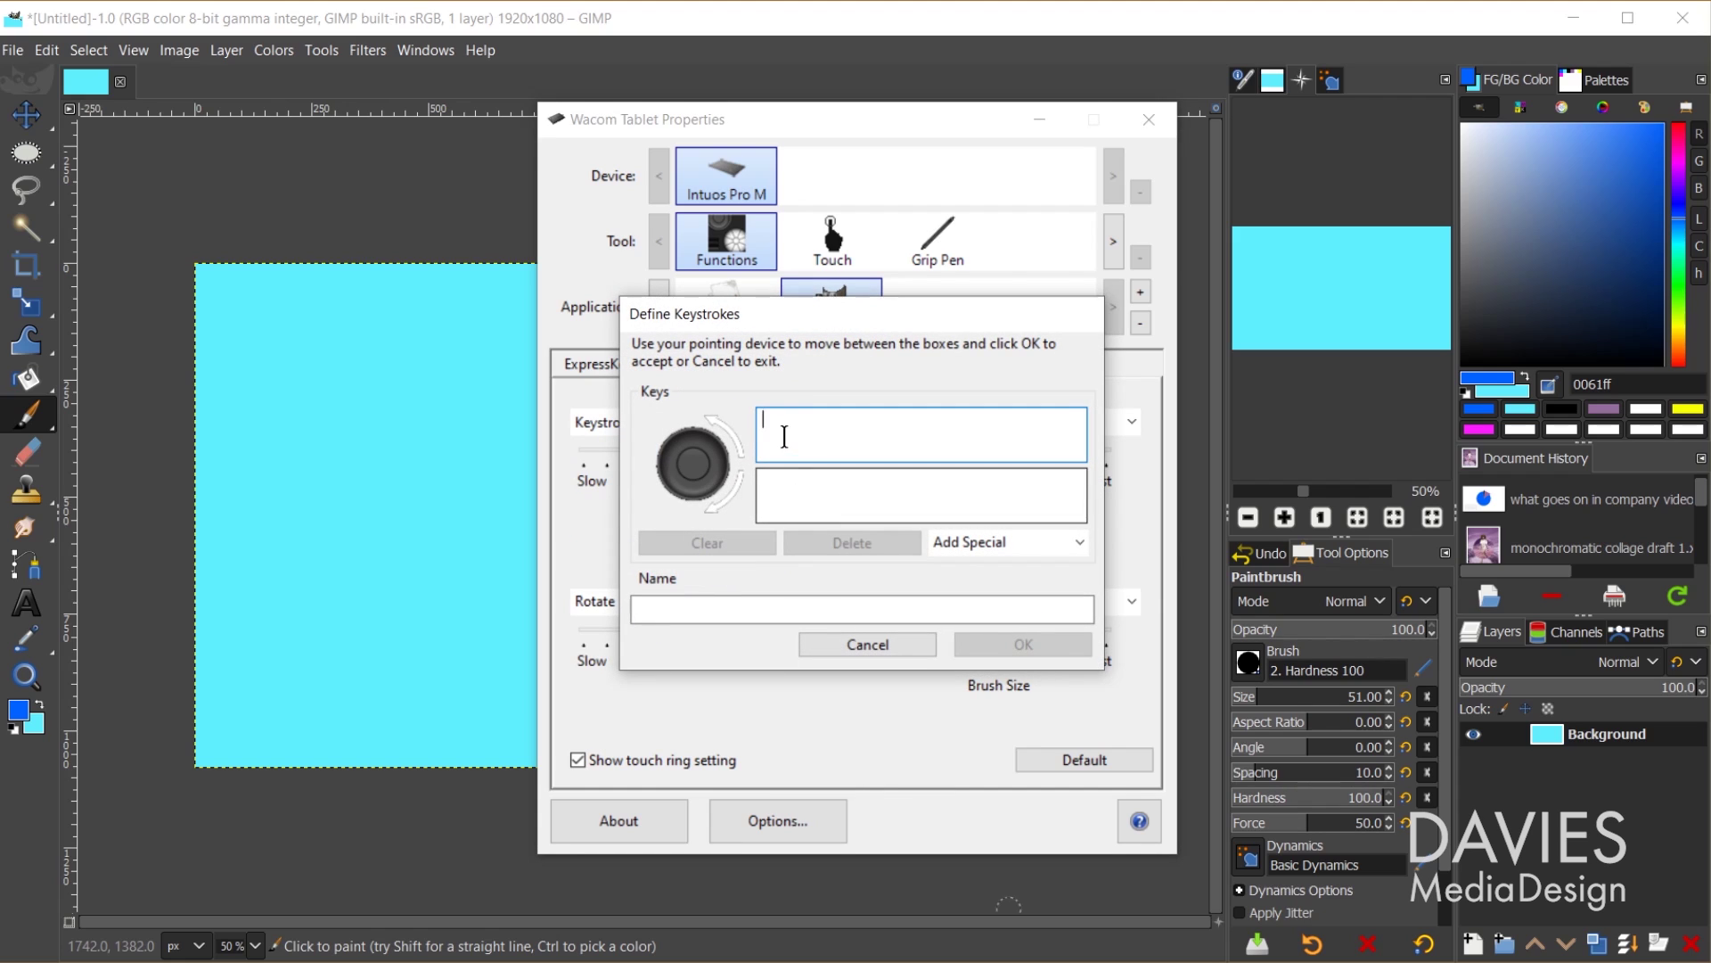
left_click(863, 486)
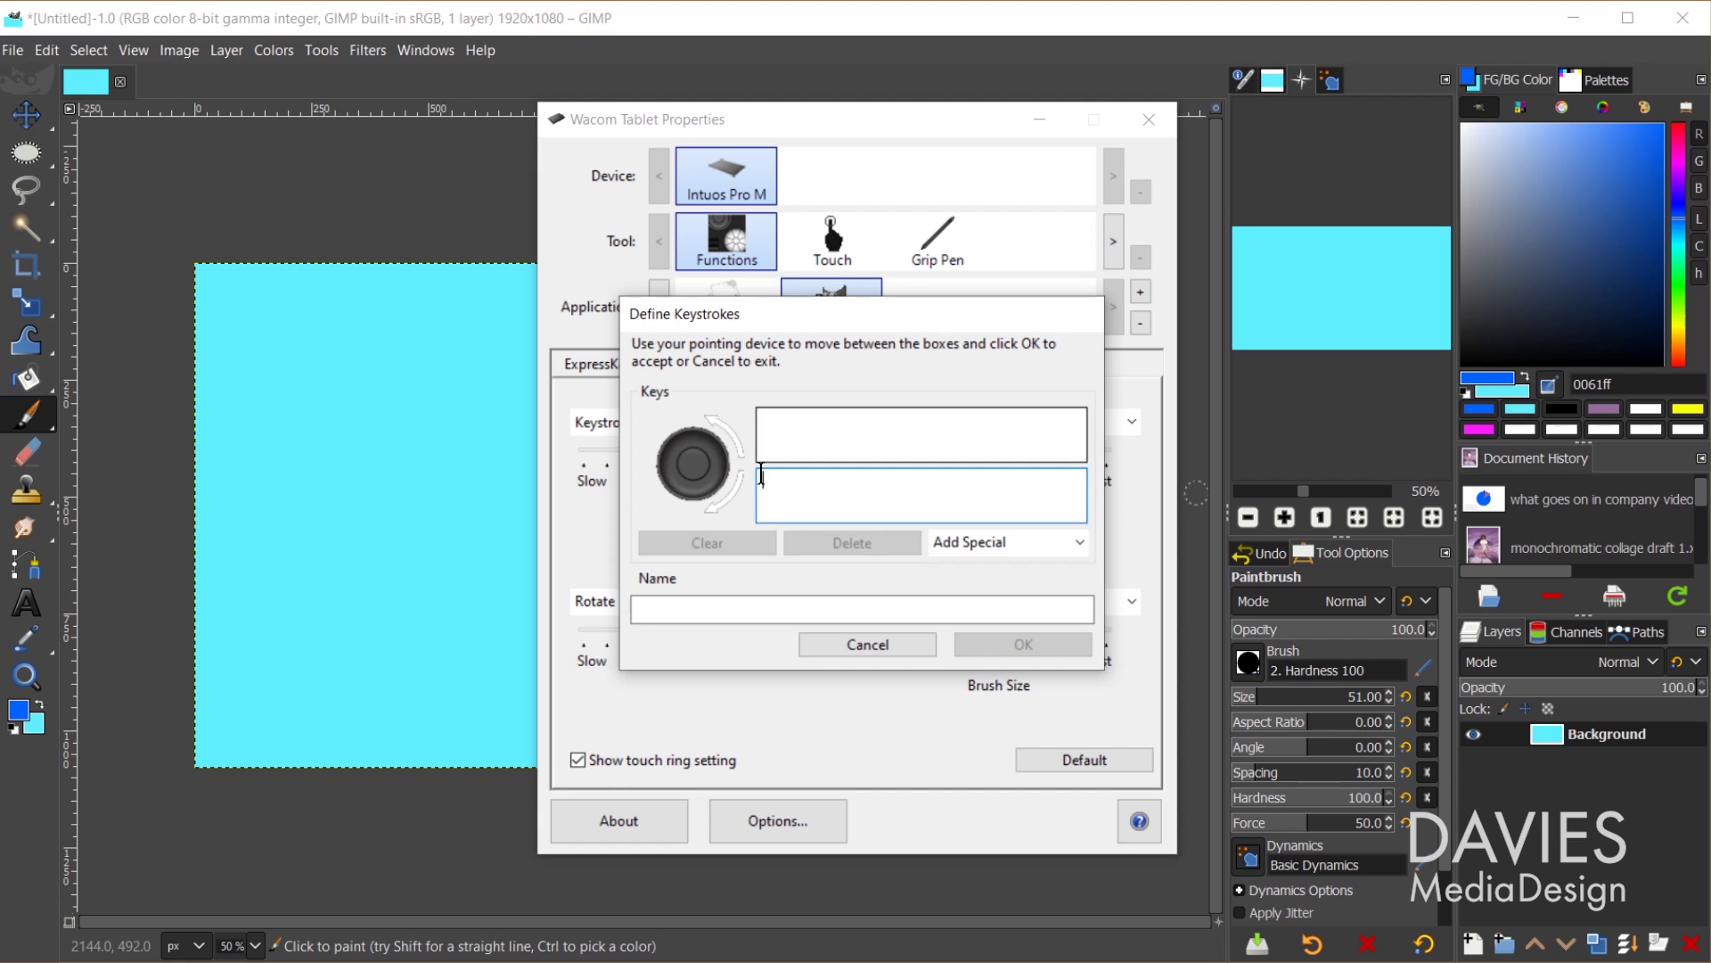
left_click(790, 435)
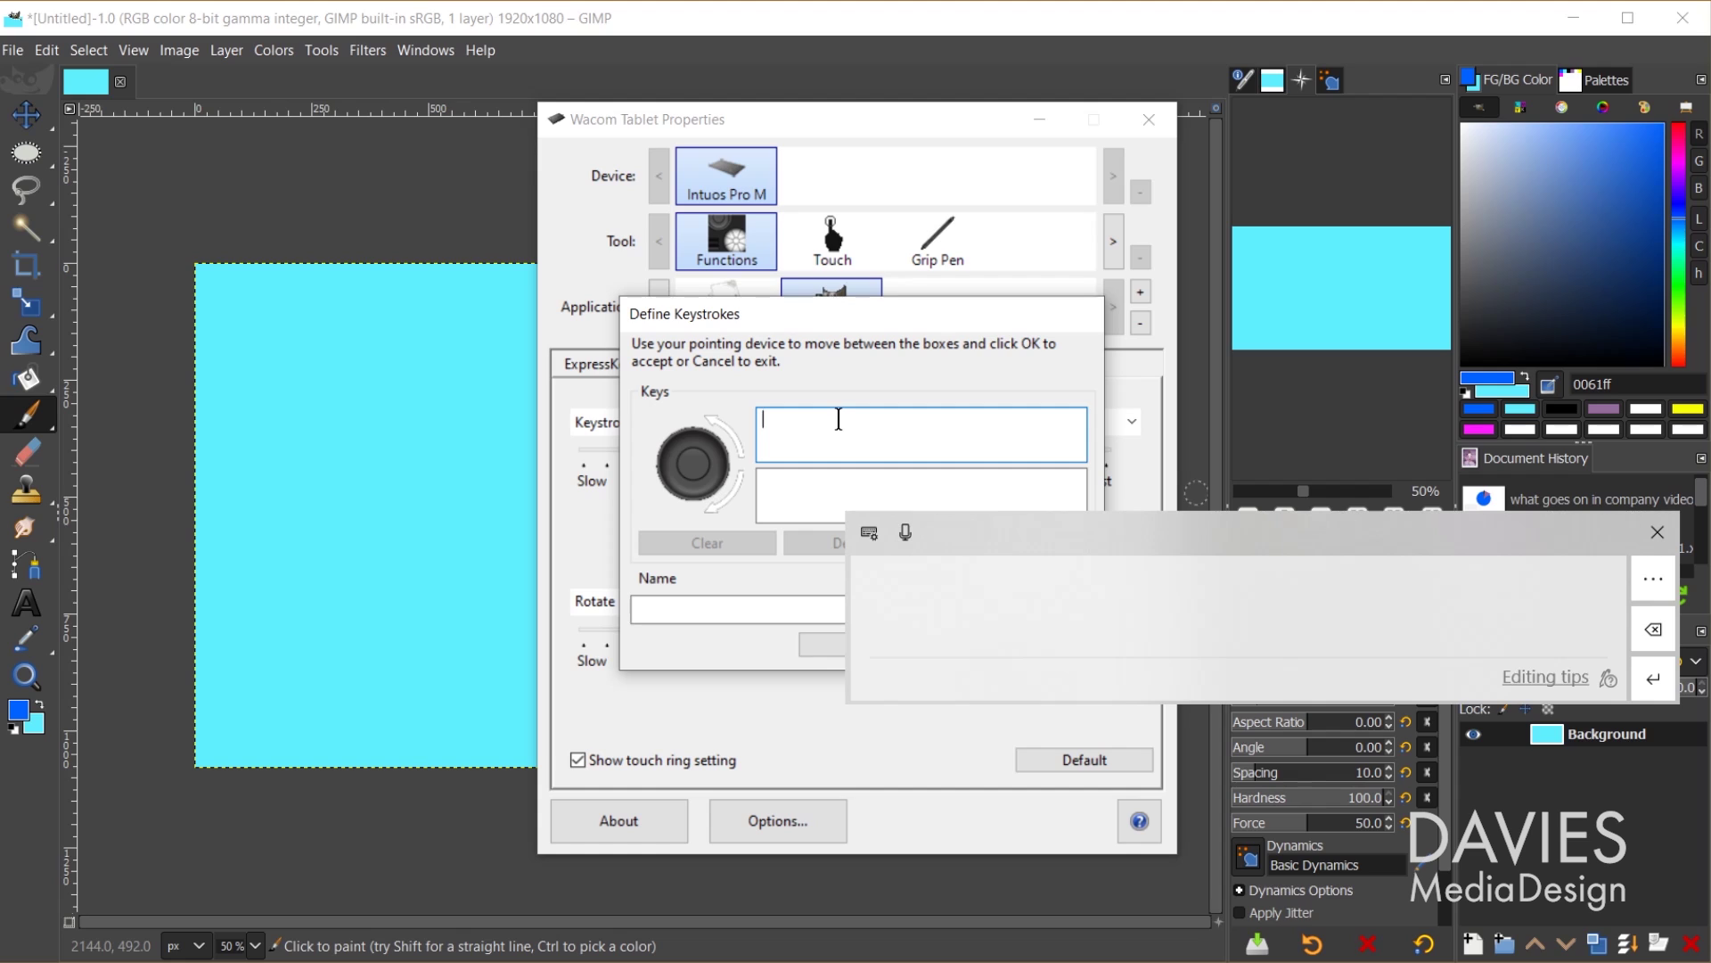
type("-")
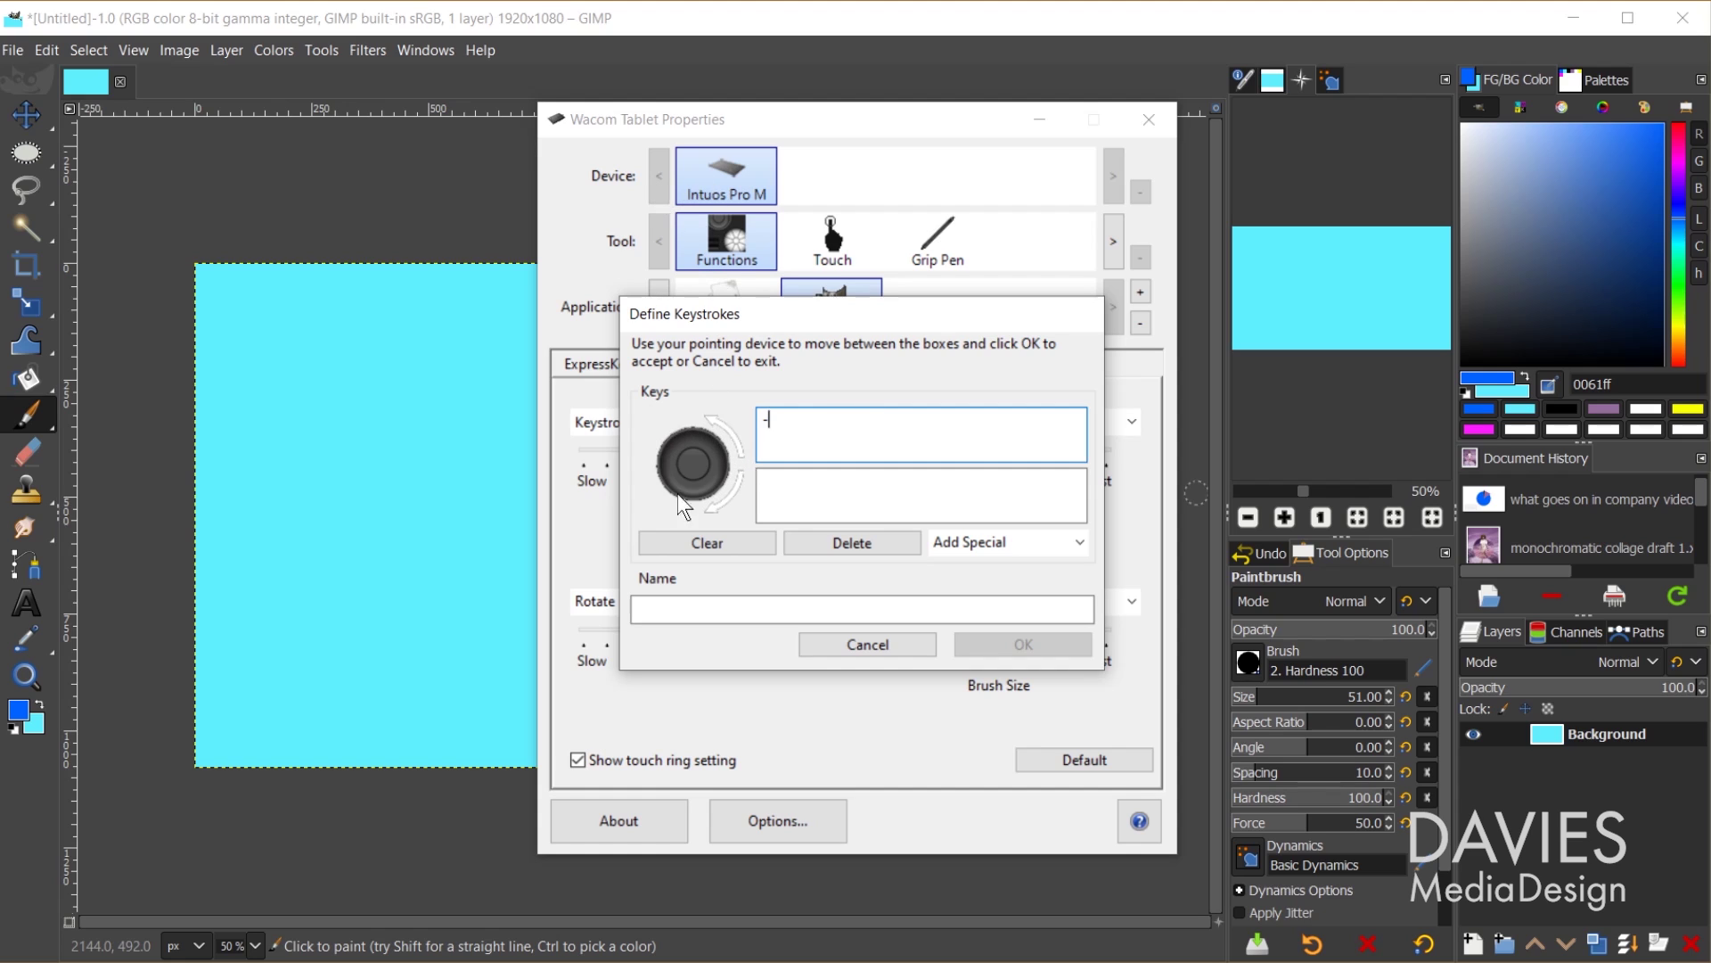
left_click(802, 490)
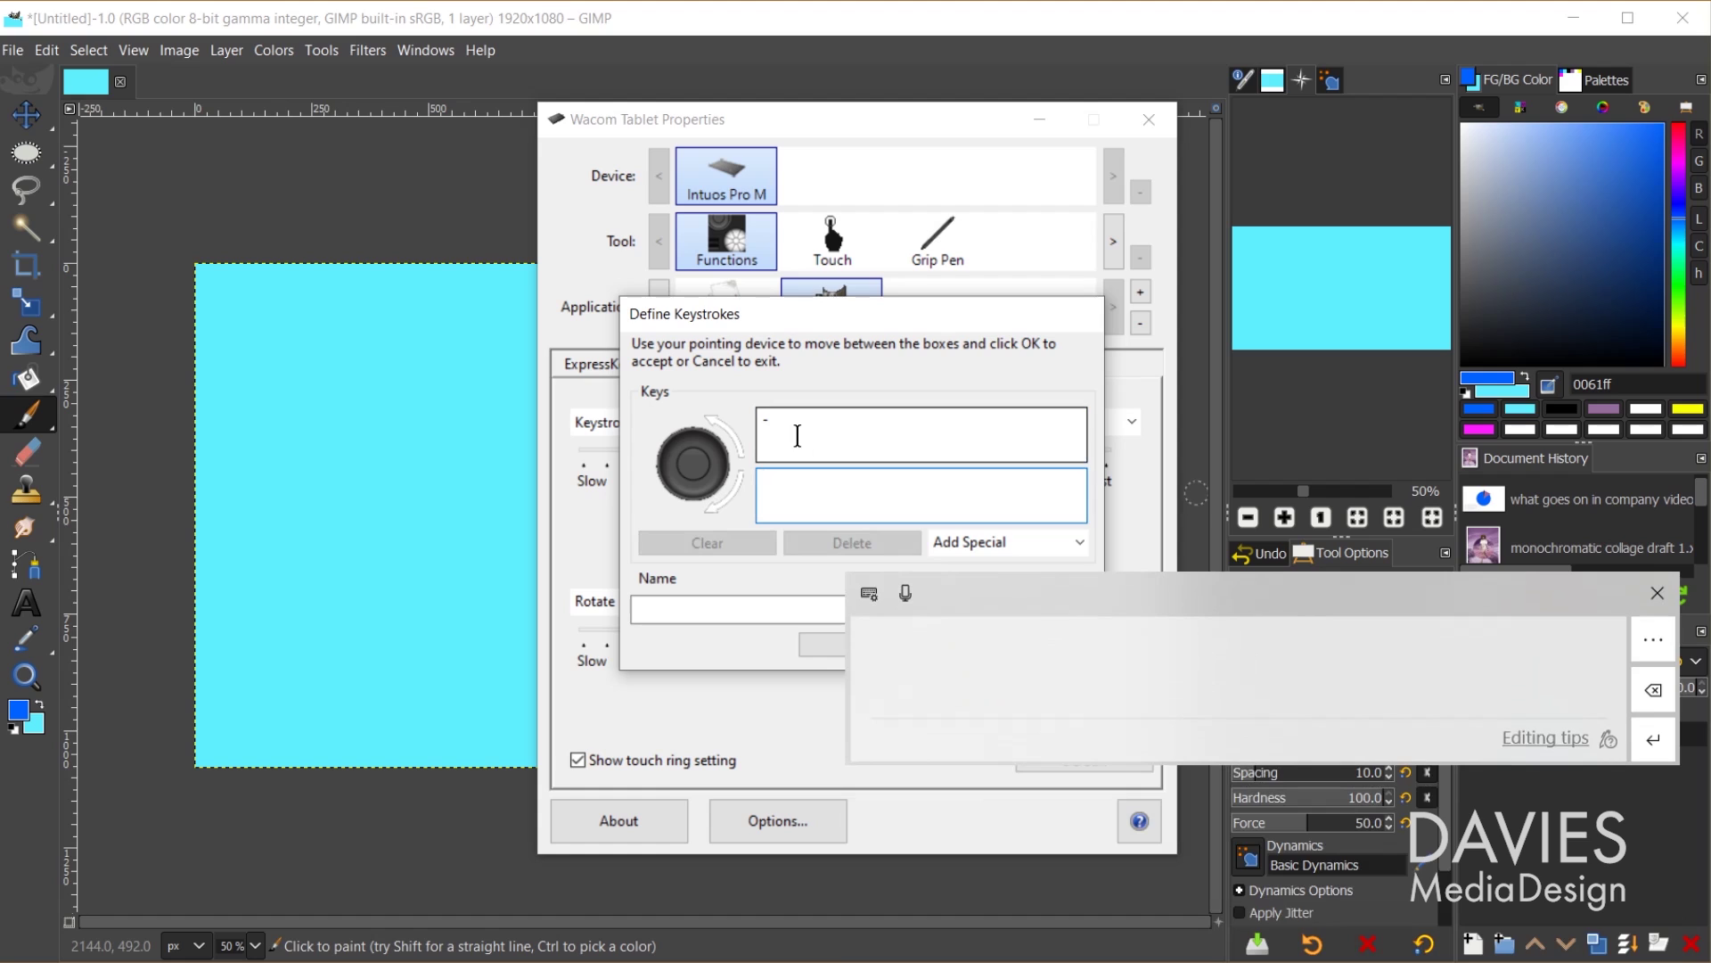
key("shift")
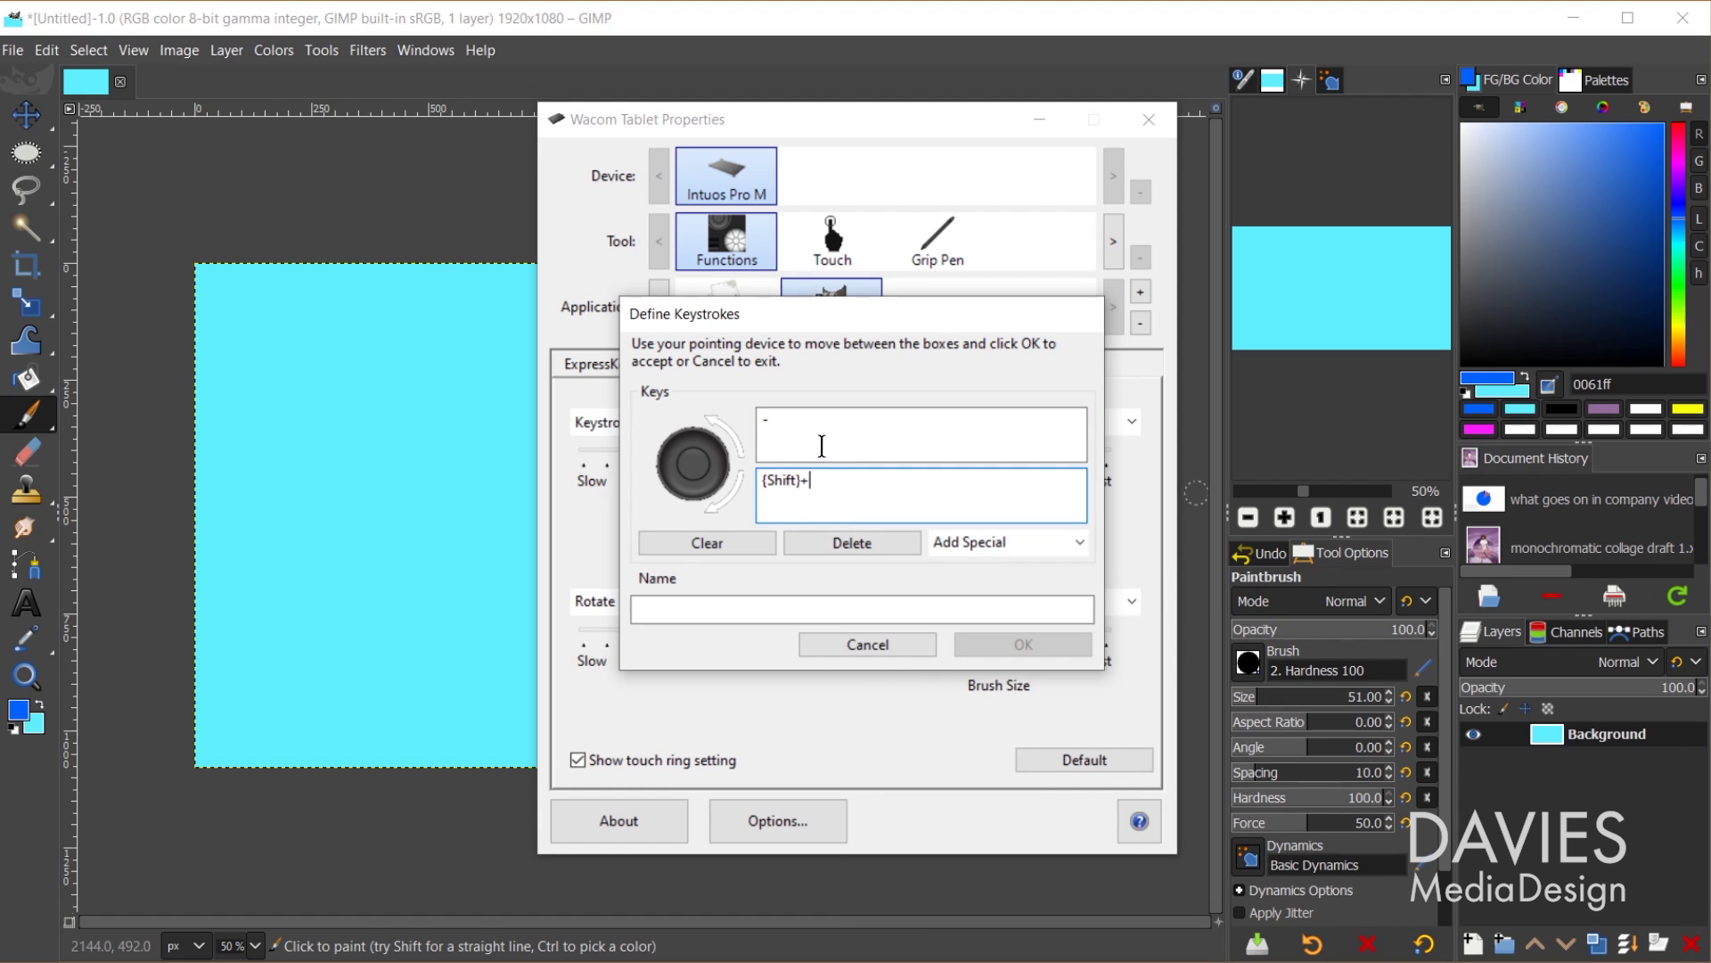
left_click(793, 609)
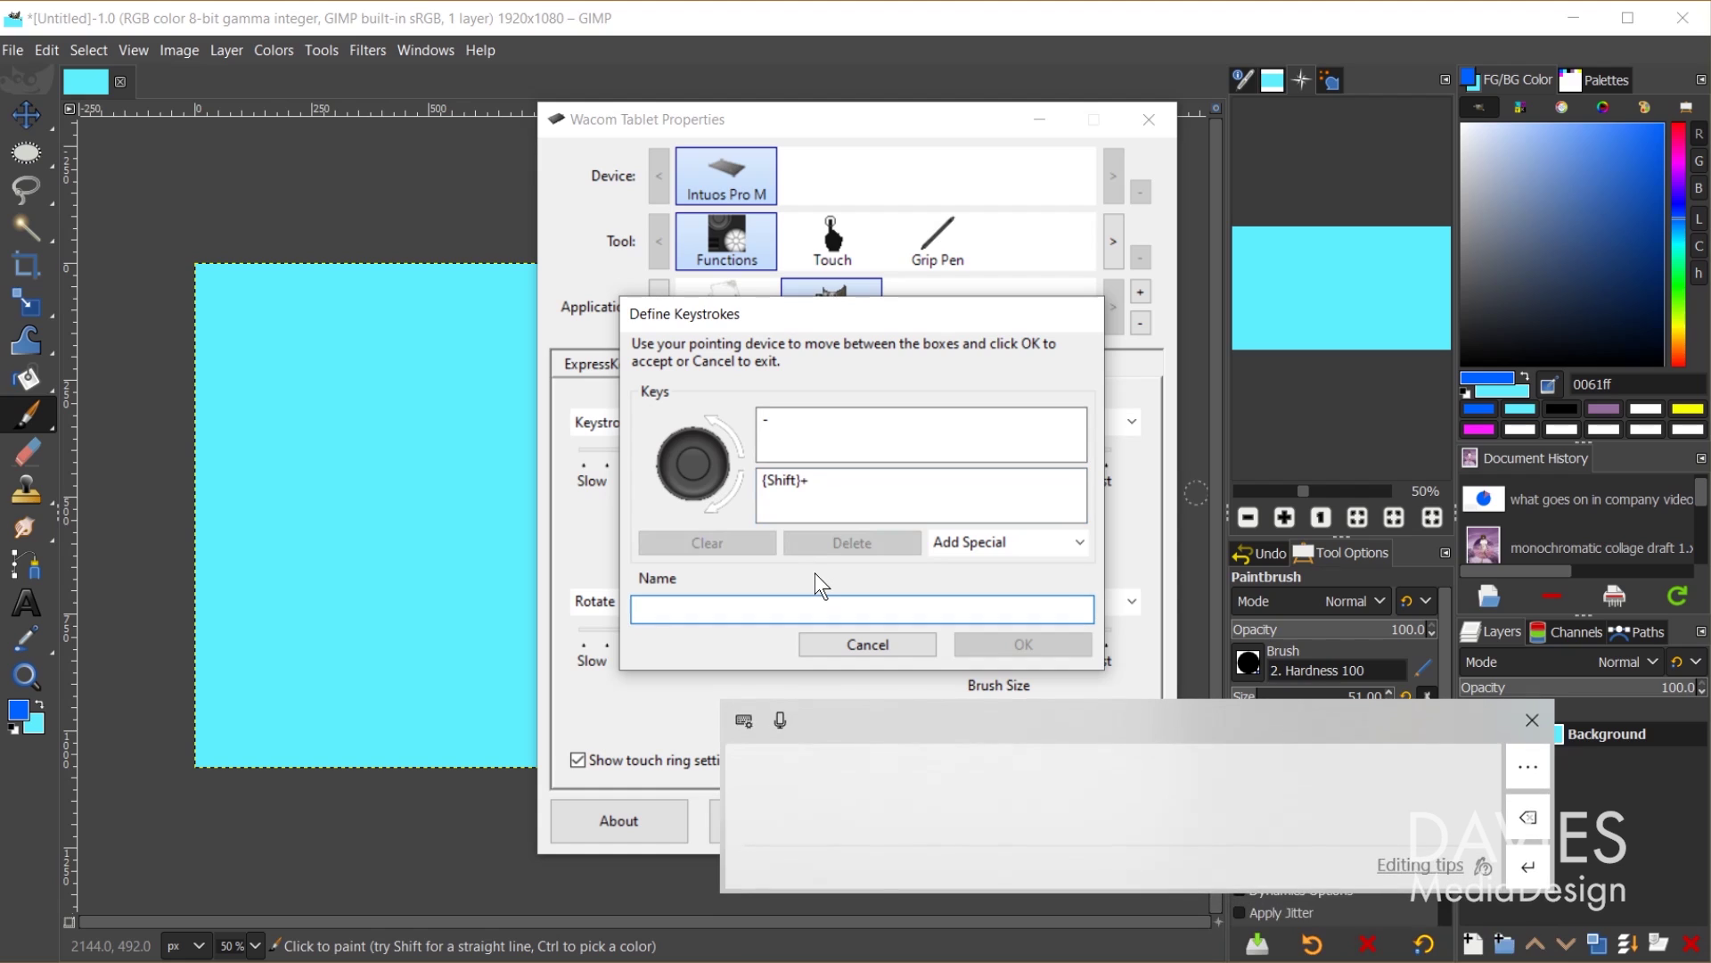
type("Zoom In")
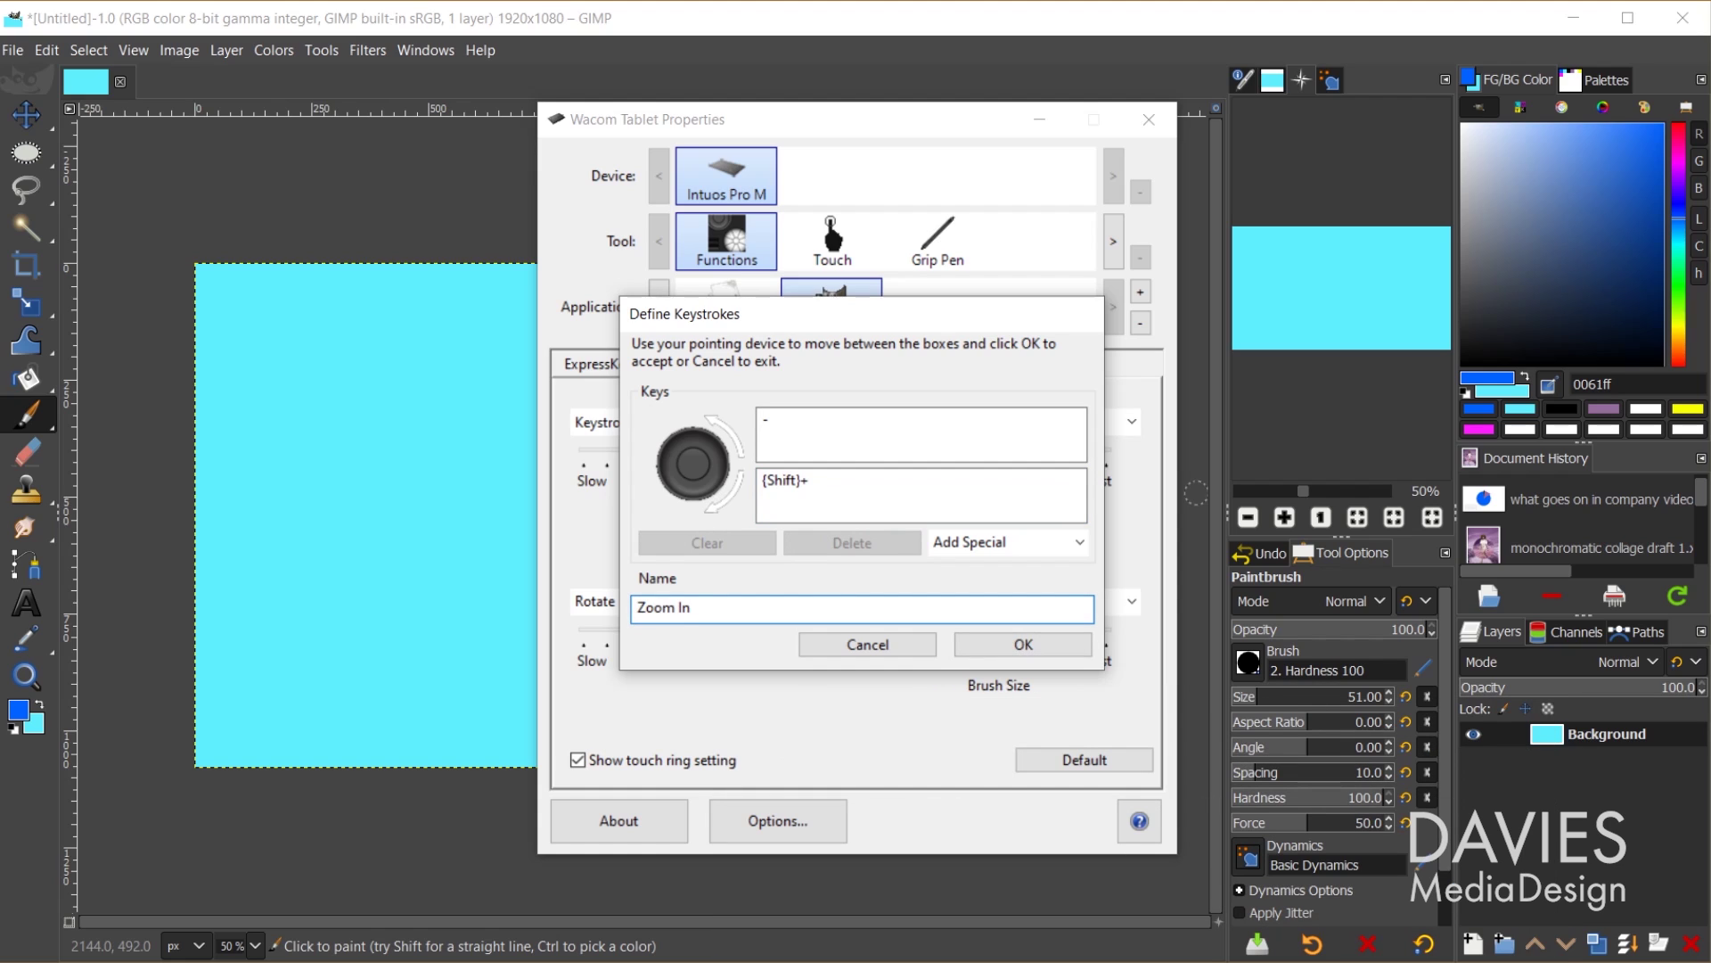
type("/Out GIMP")
left_click(1070, 648)
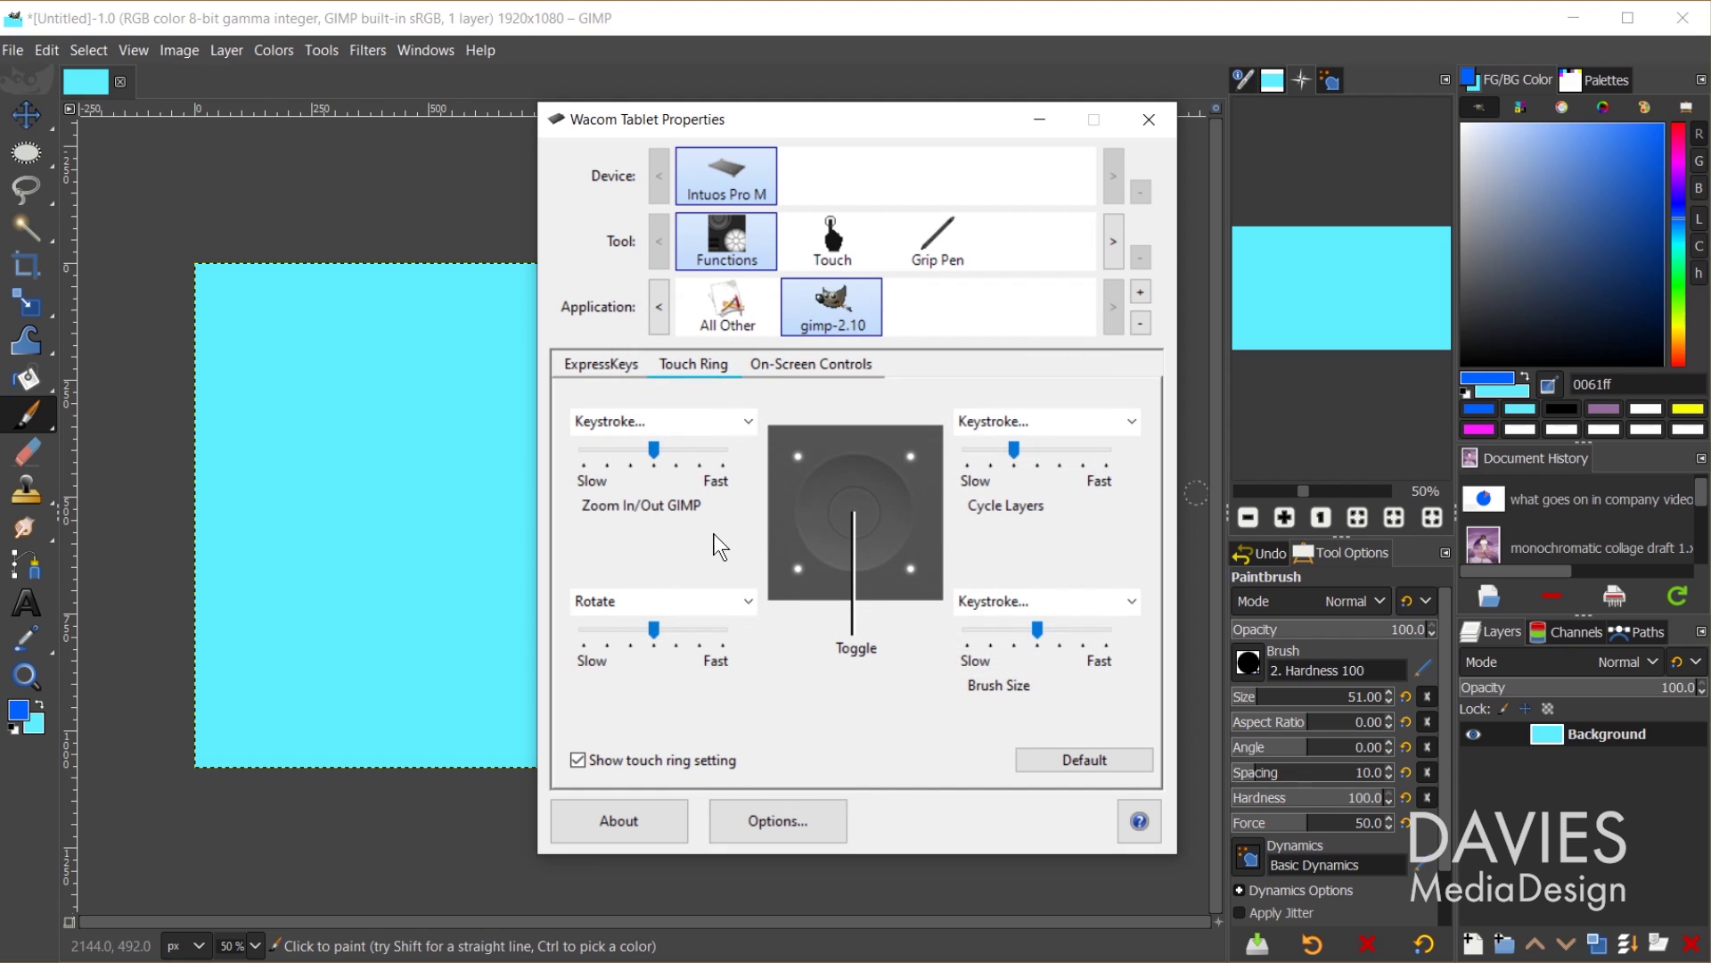
In GIMP, test the Zoom In/Out GIMP ring function by repeatedly zooming the canvas, and return to Wacom Tablet Properties.
left_click(410, 30)
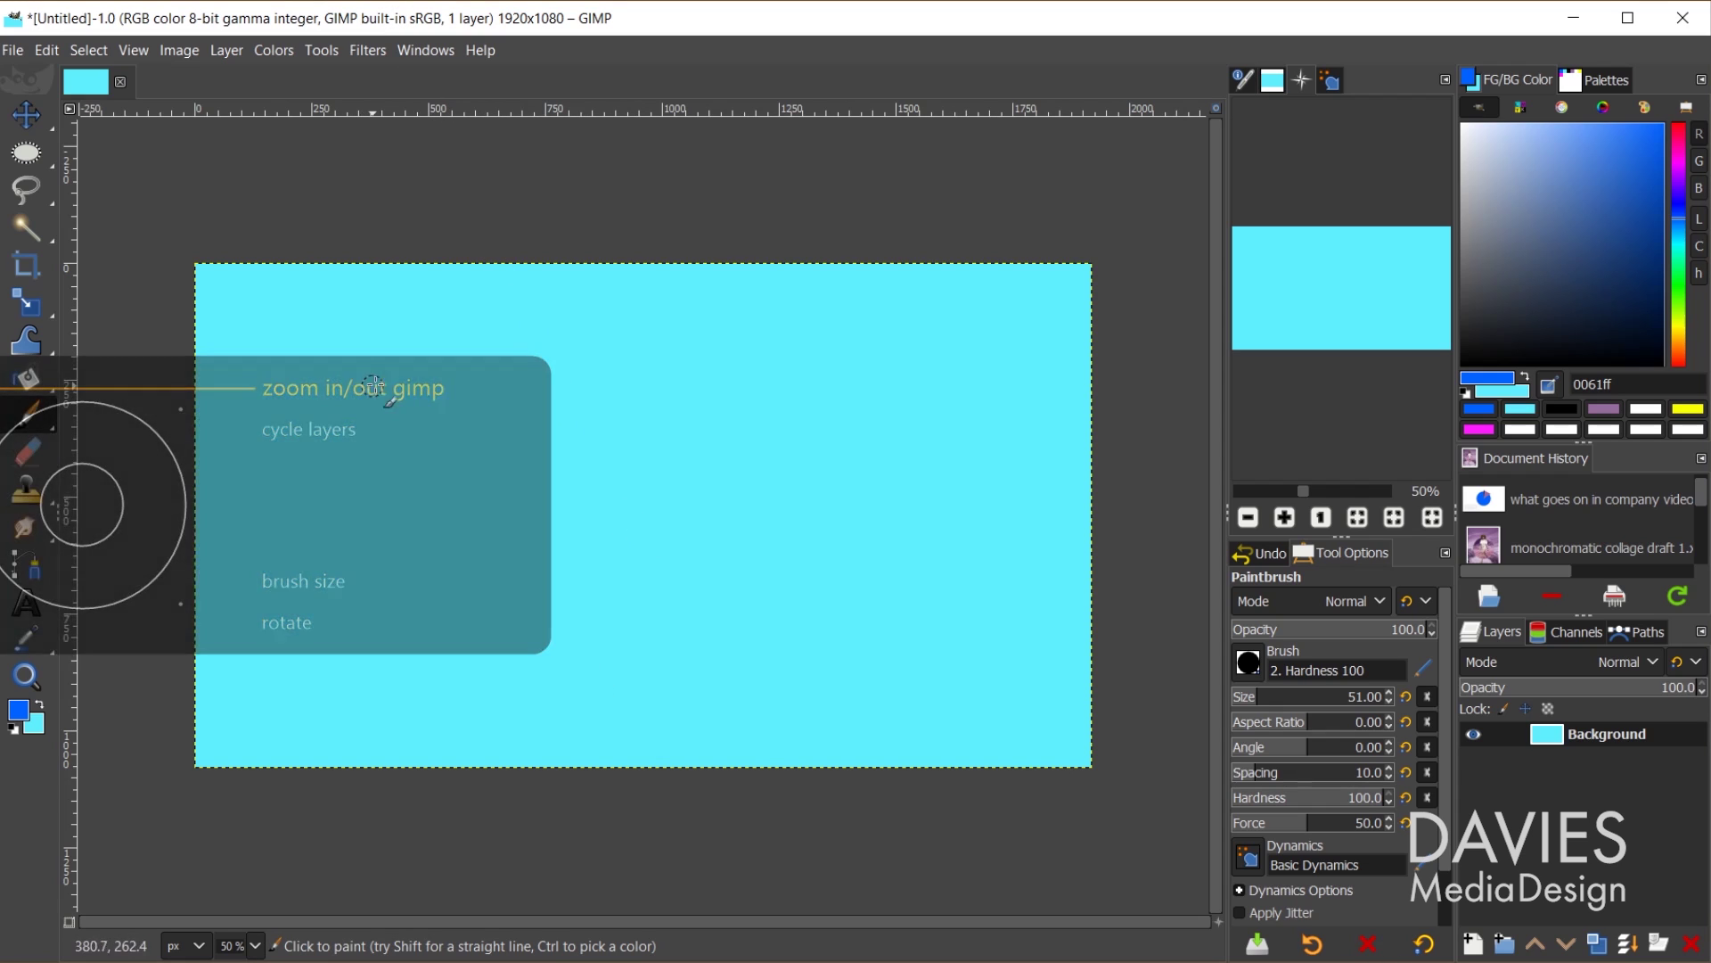
key("minus")
key("minus")
key("minus")
key("minus")
key("minus")
key("minus")
key("minus")
key("minus")
key("minus")
key("minus")
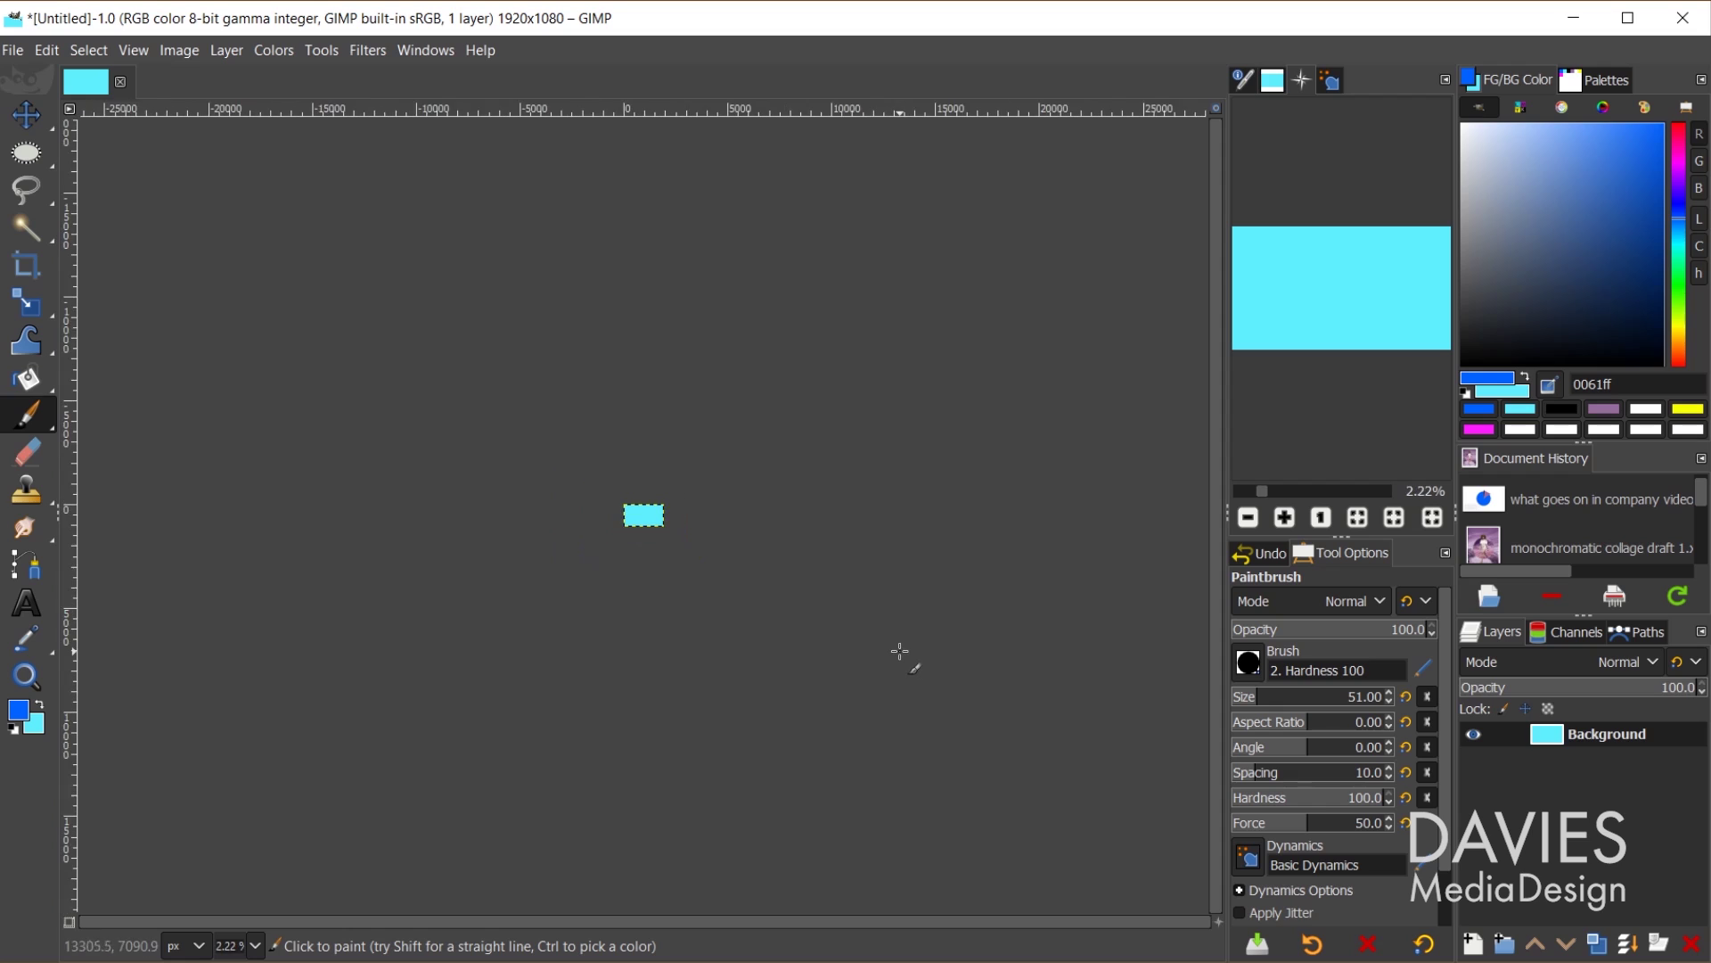
key("shift+2")
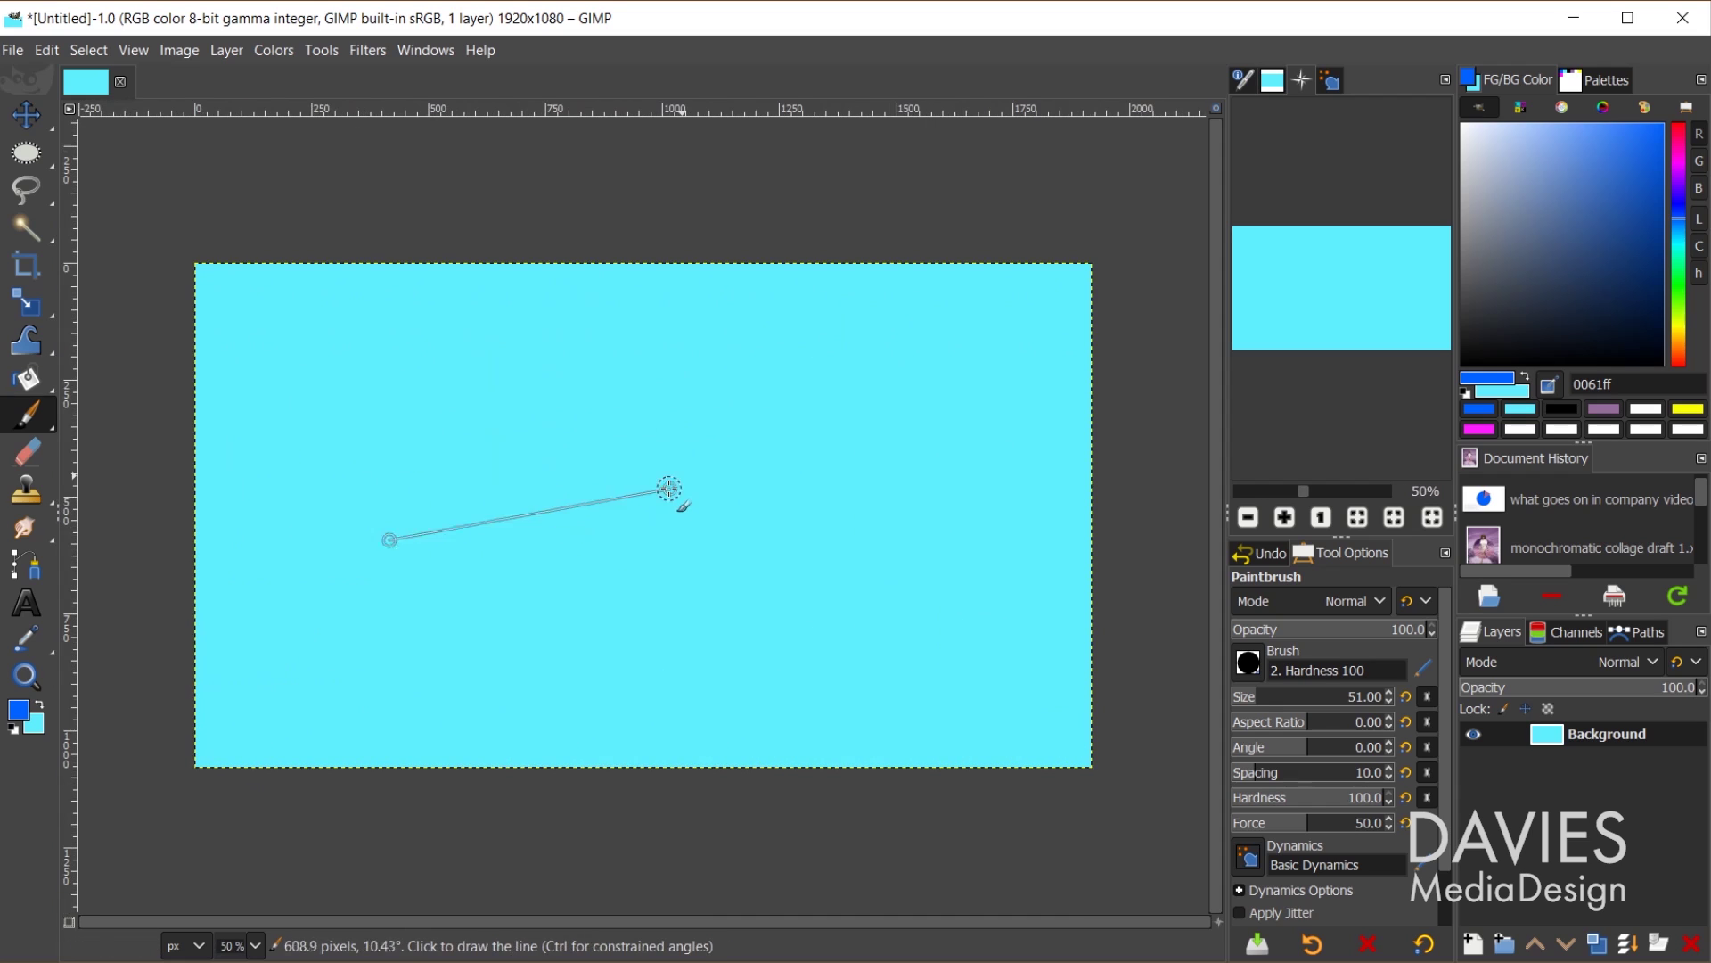
key("2")
key("minus")
key("minus")
key("minus")
key("minus")
key("minus")
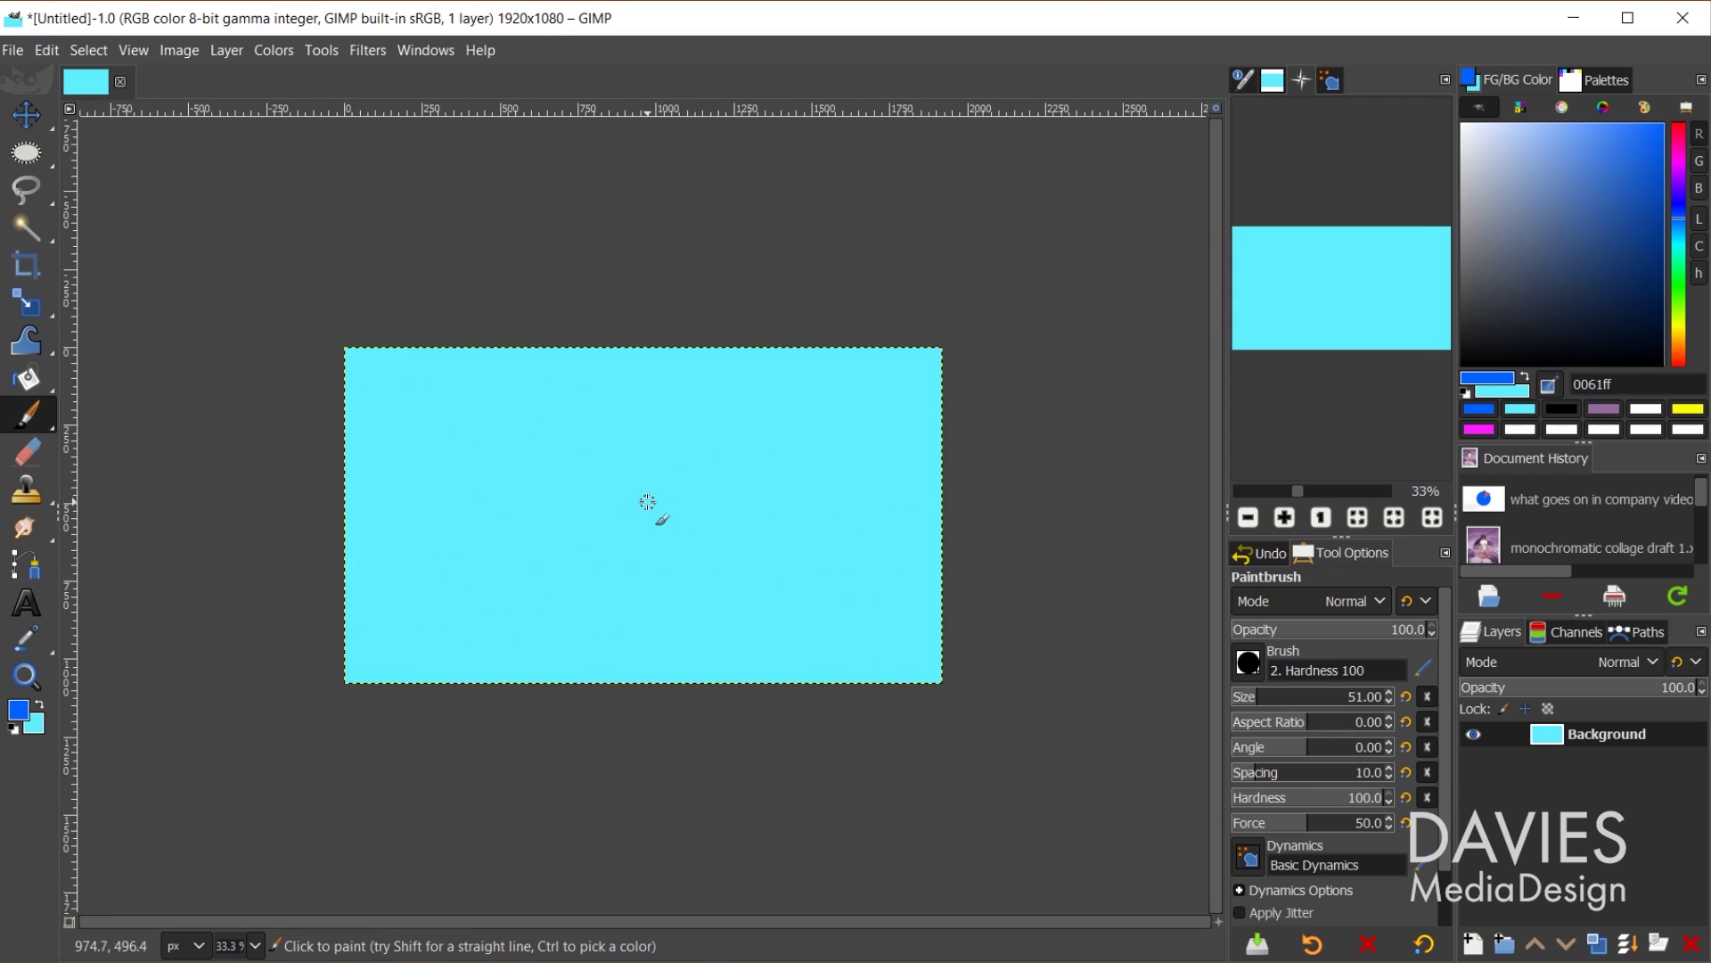
key("shift+2")
left_click(1010, 961)
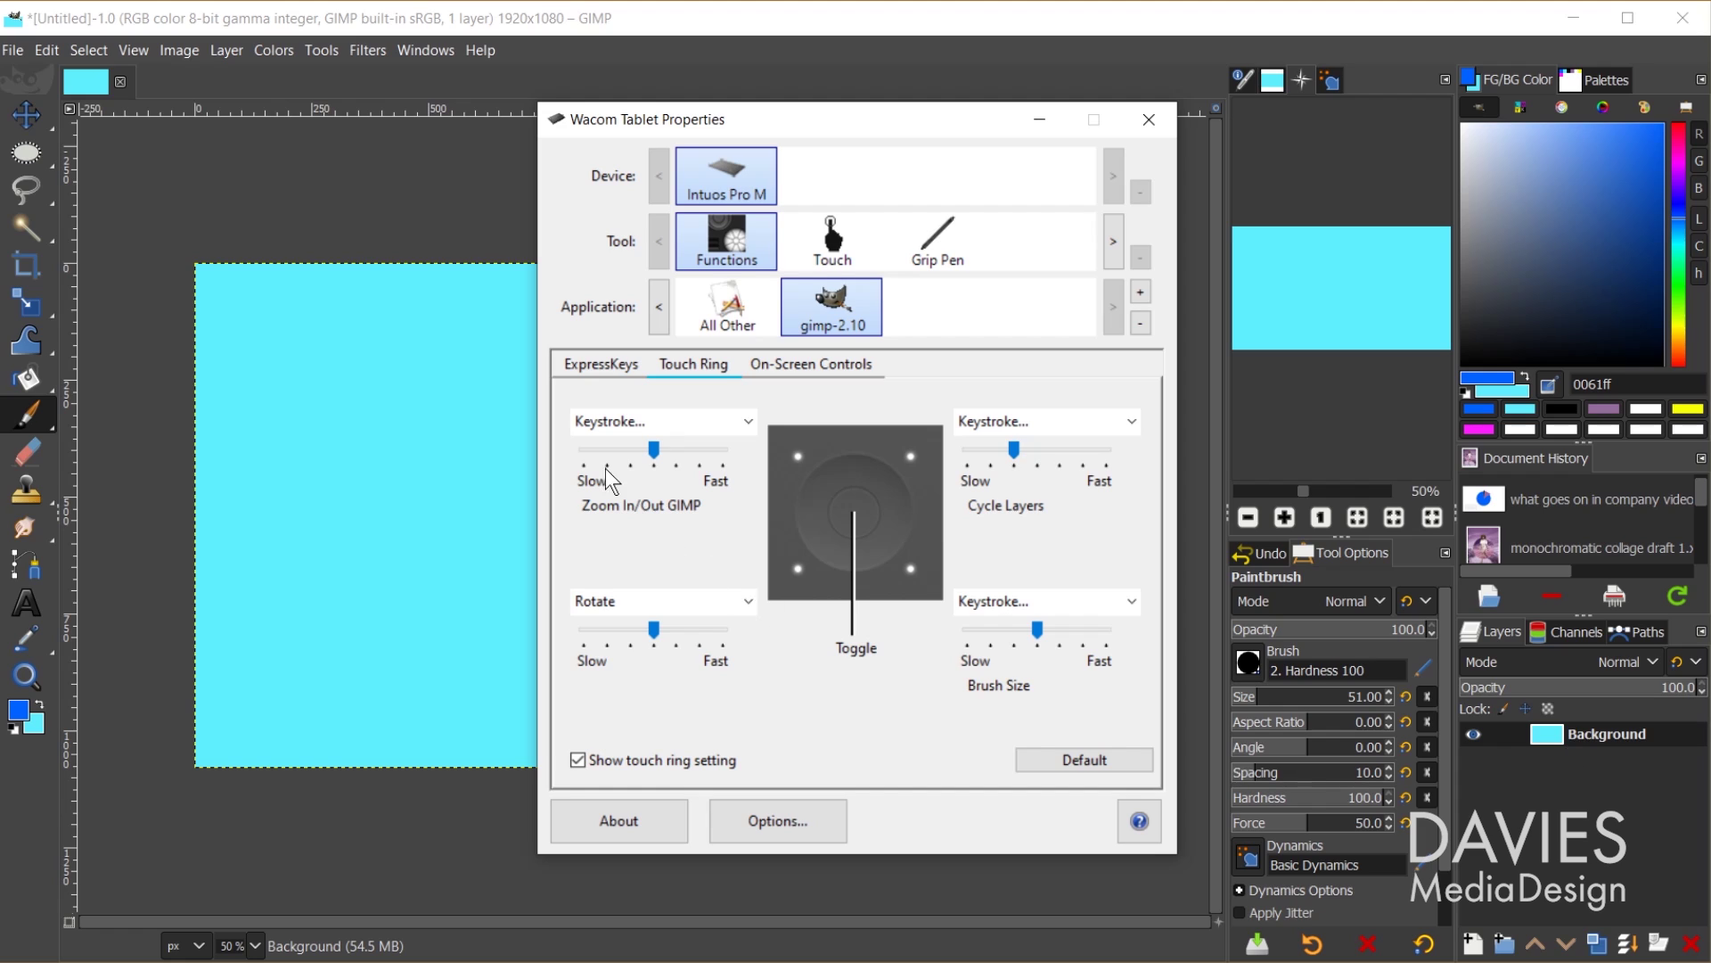
Change the Cycle Layers touch ring keystrokes to {Page Up} and {Page Down} for the two ring directions.
left_click(1062, 420)
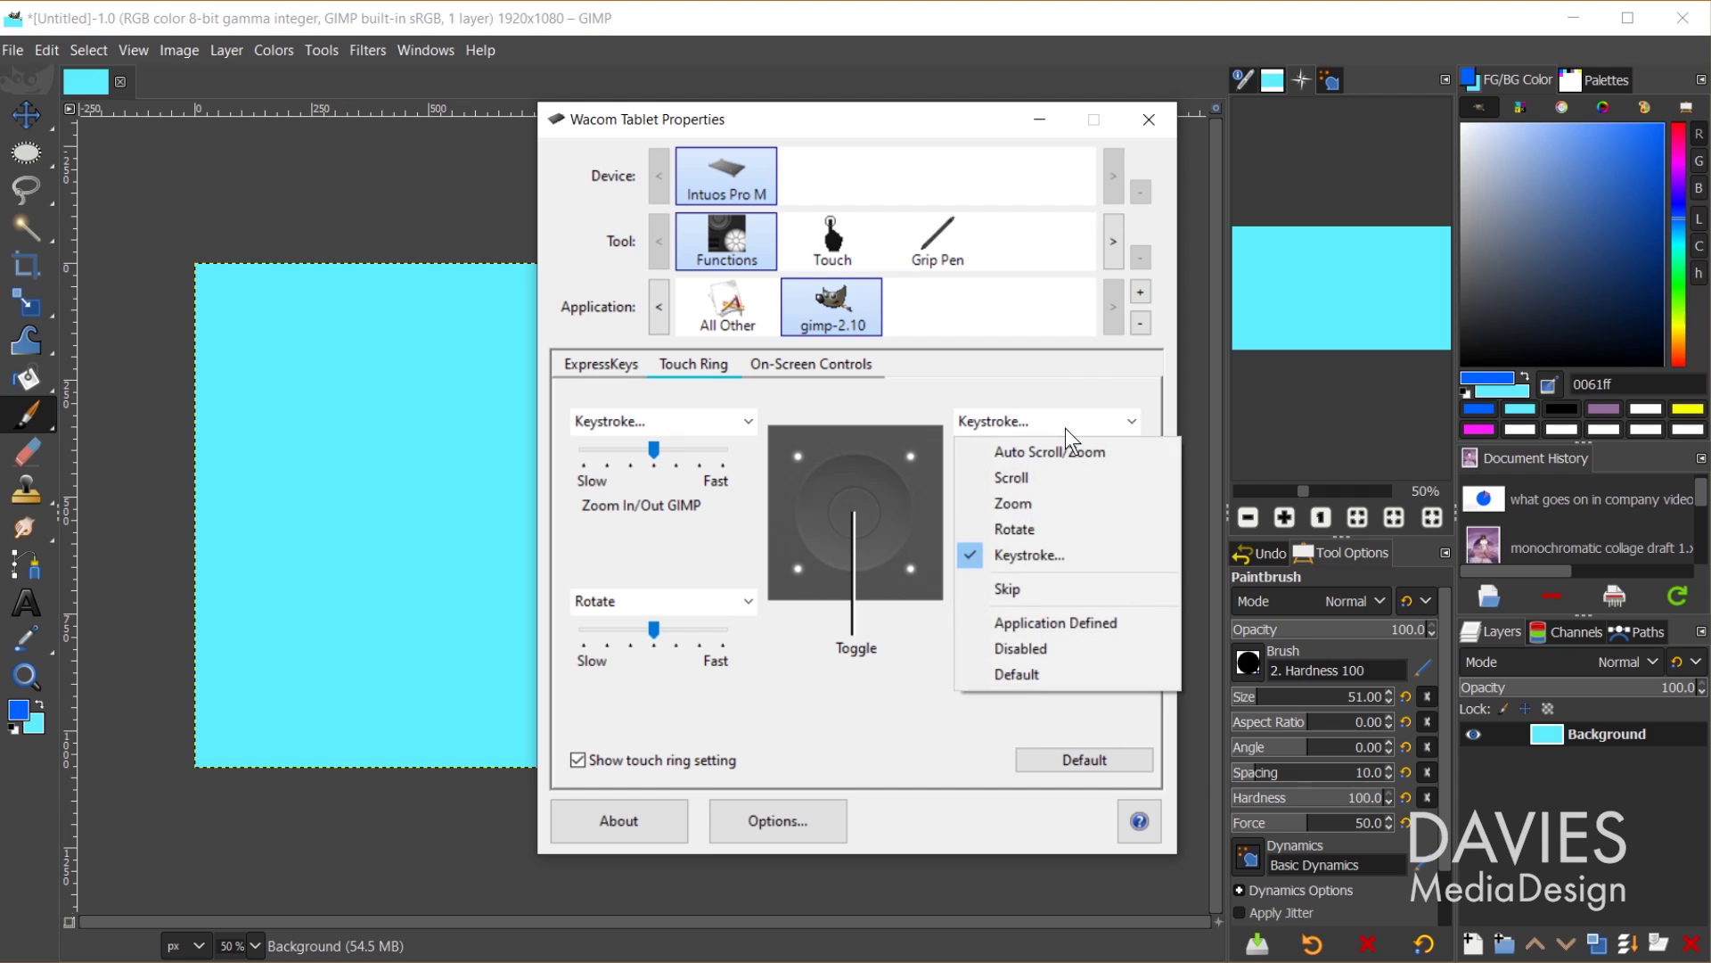
left_click(1054, 552)
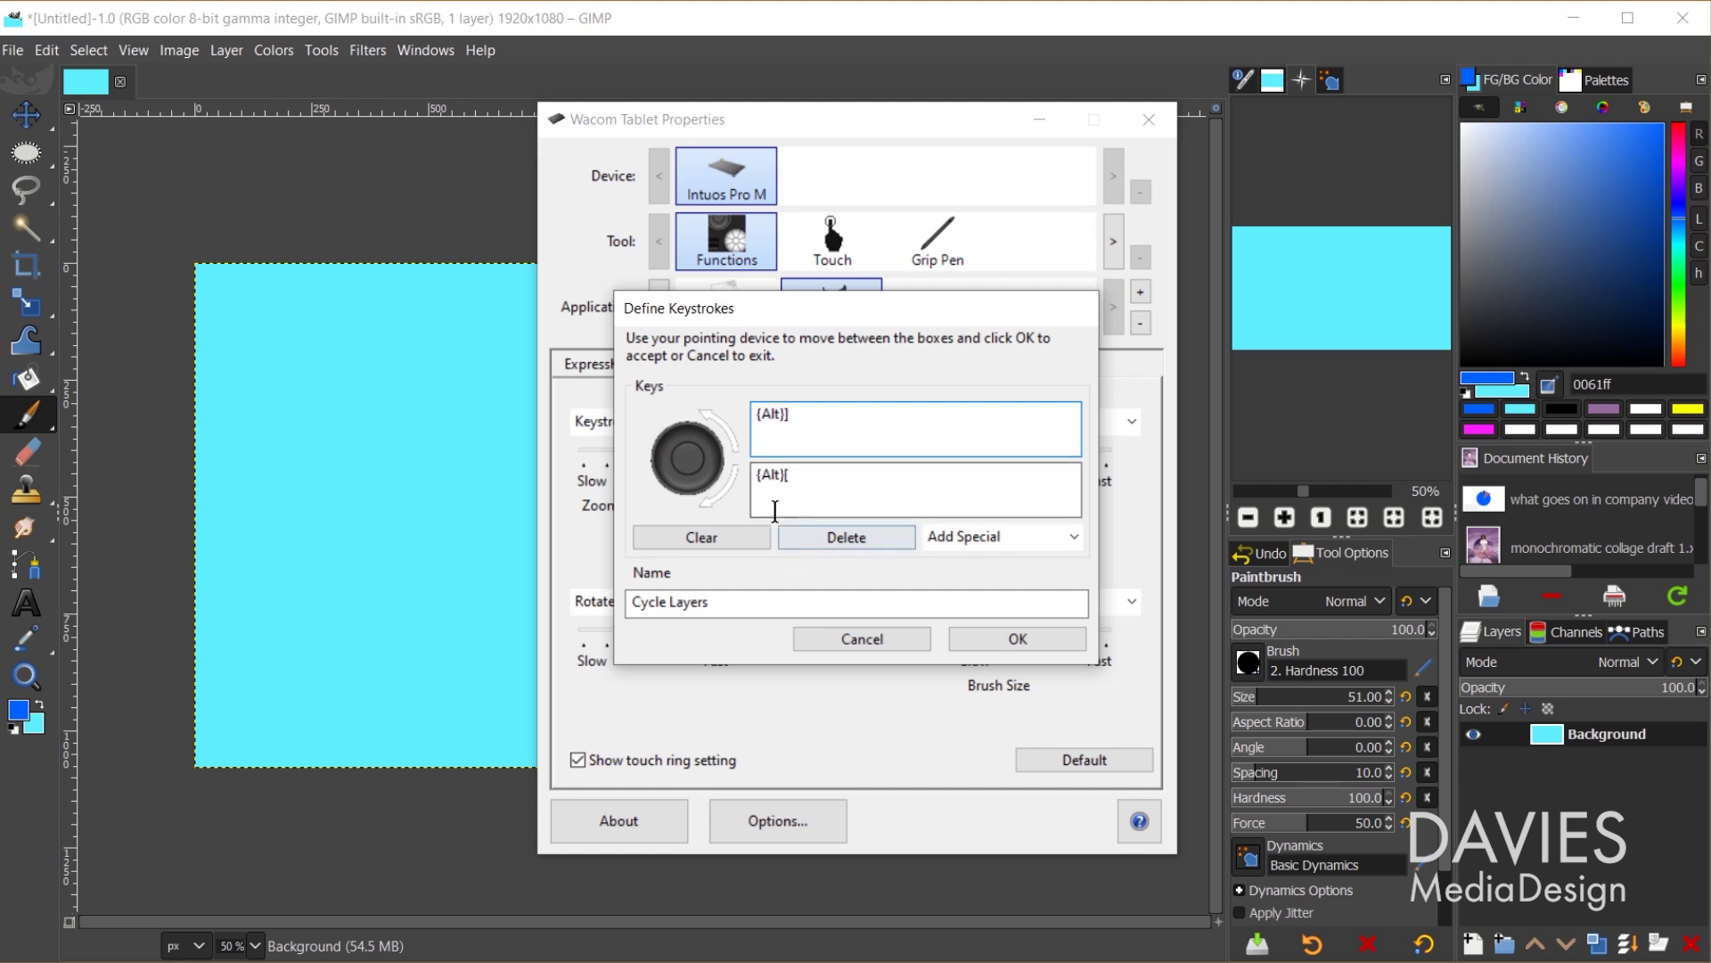
left_click(720, 538)
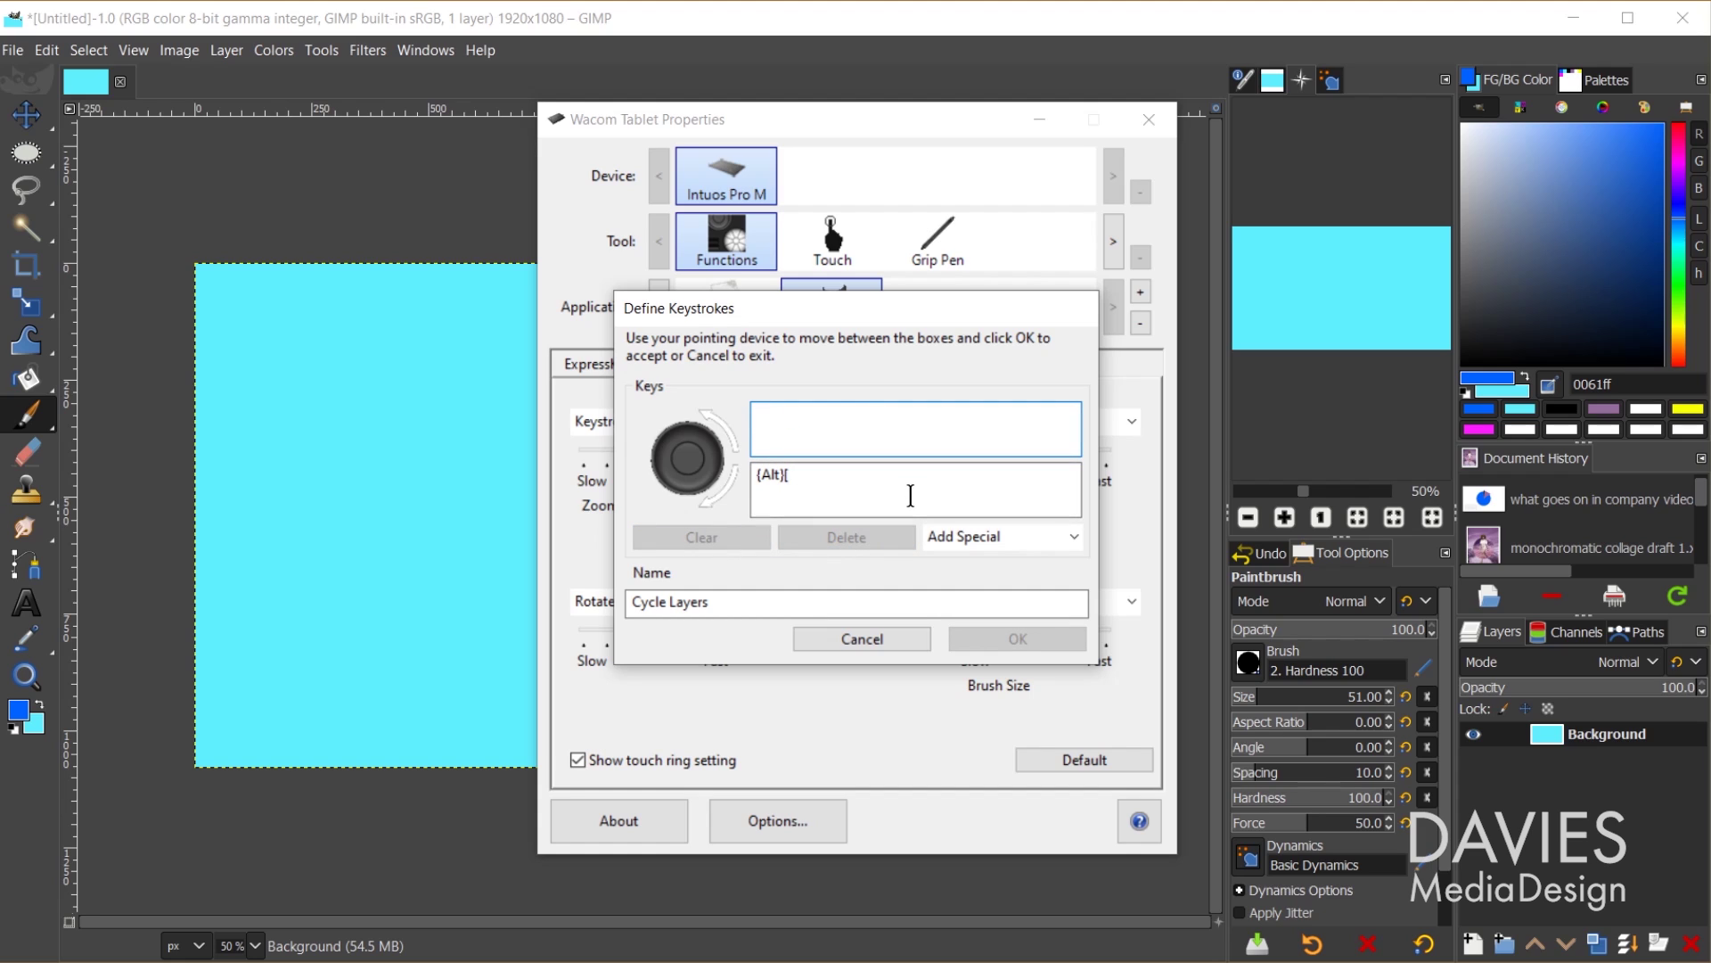
key("Page_Up")
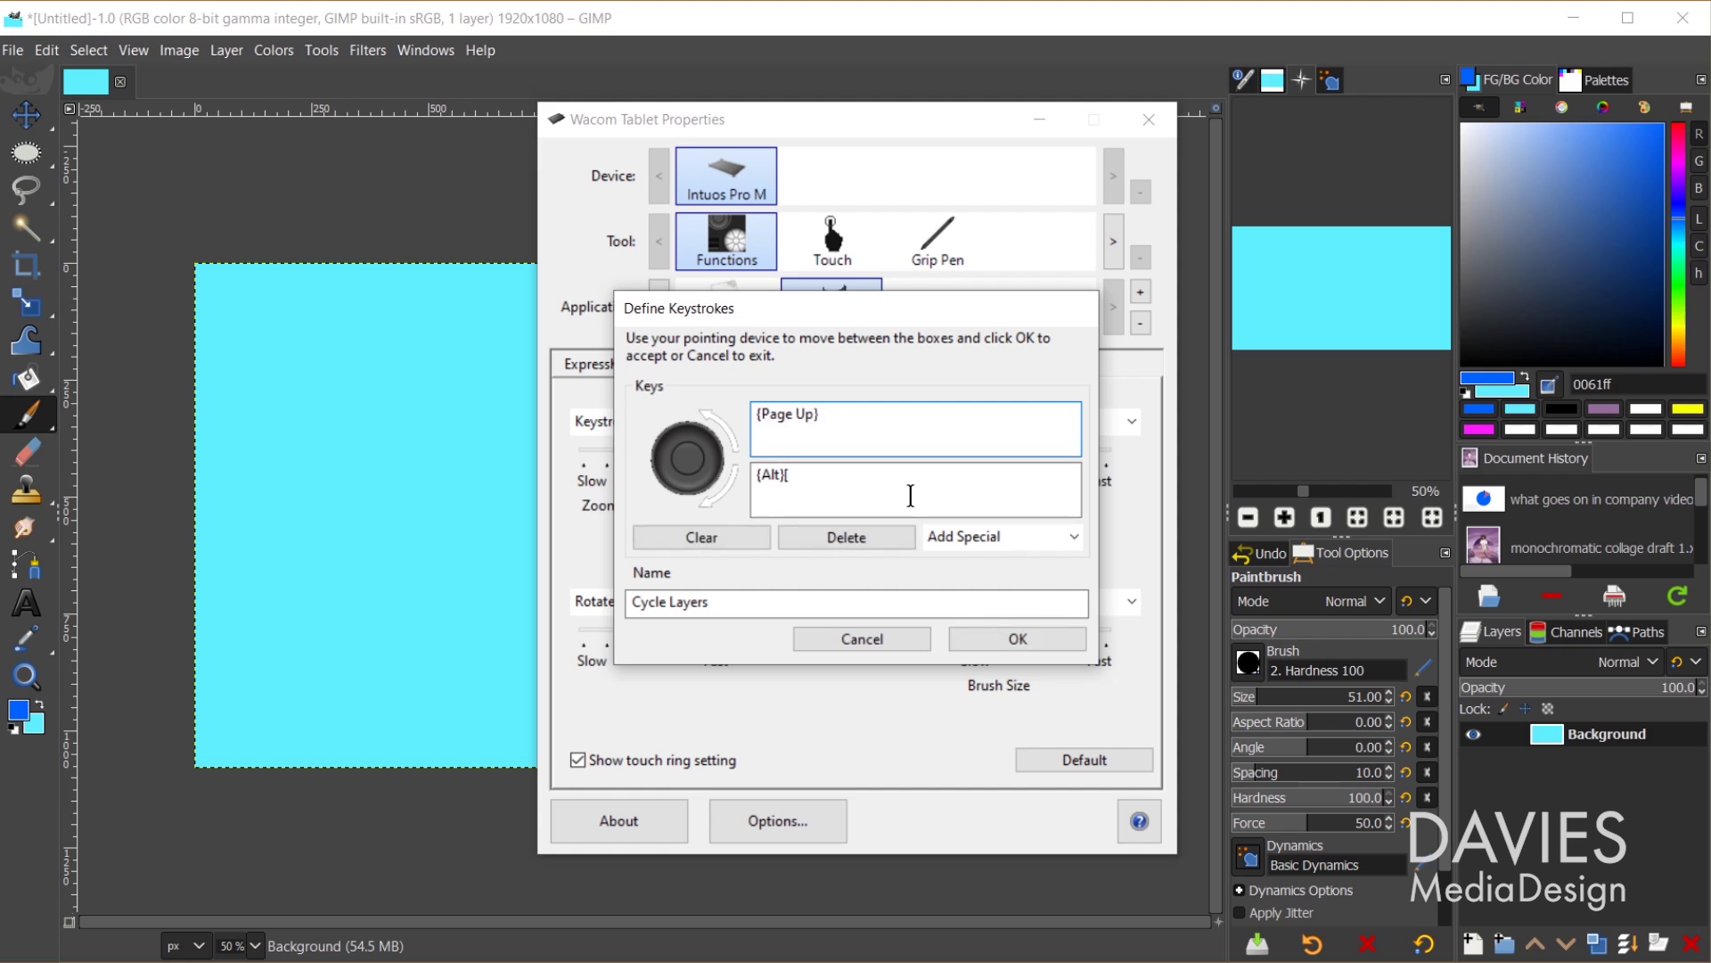
left_click(836, 476)
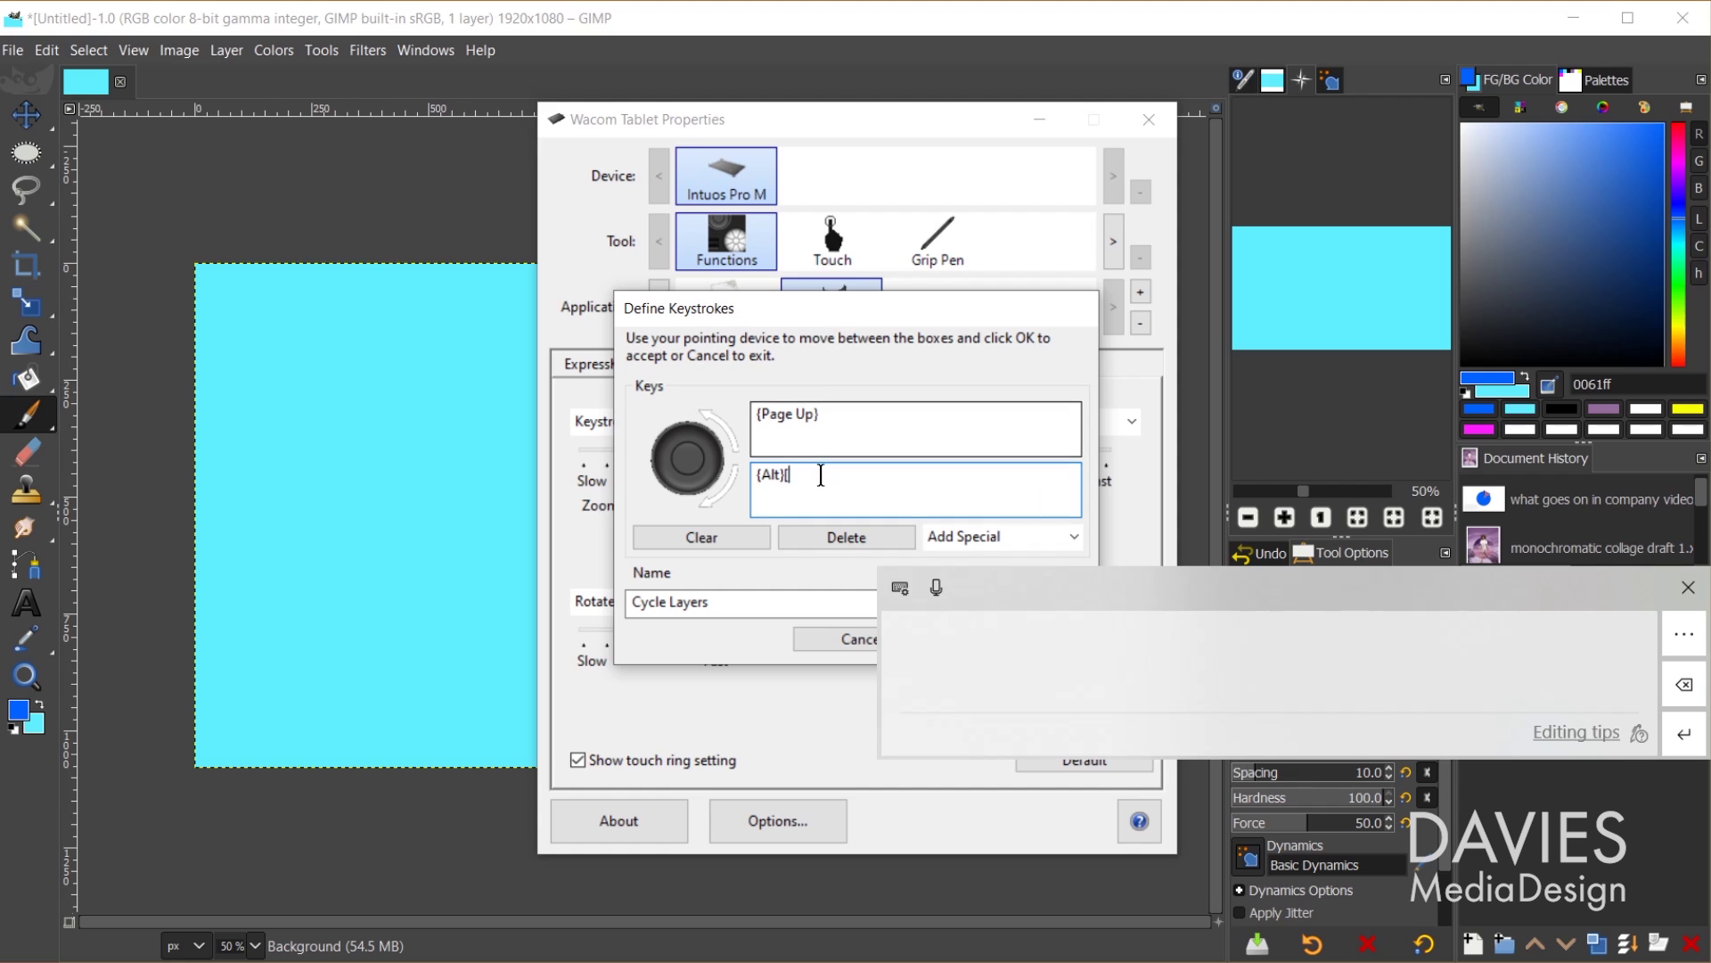
left_click(713, 530)
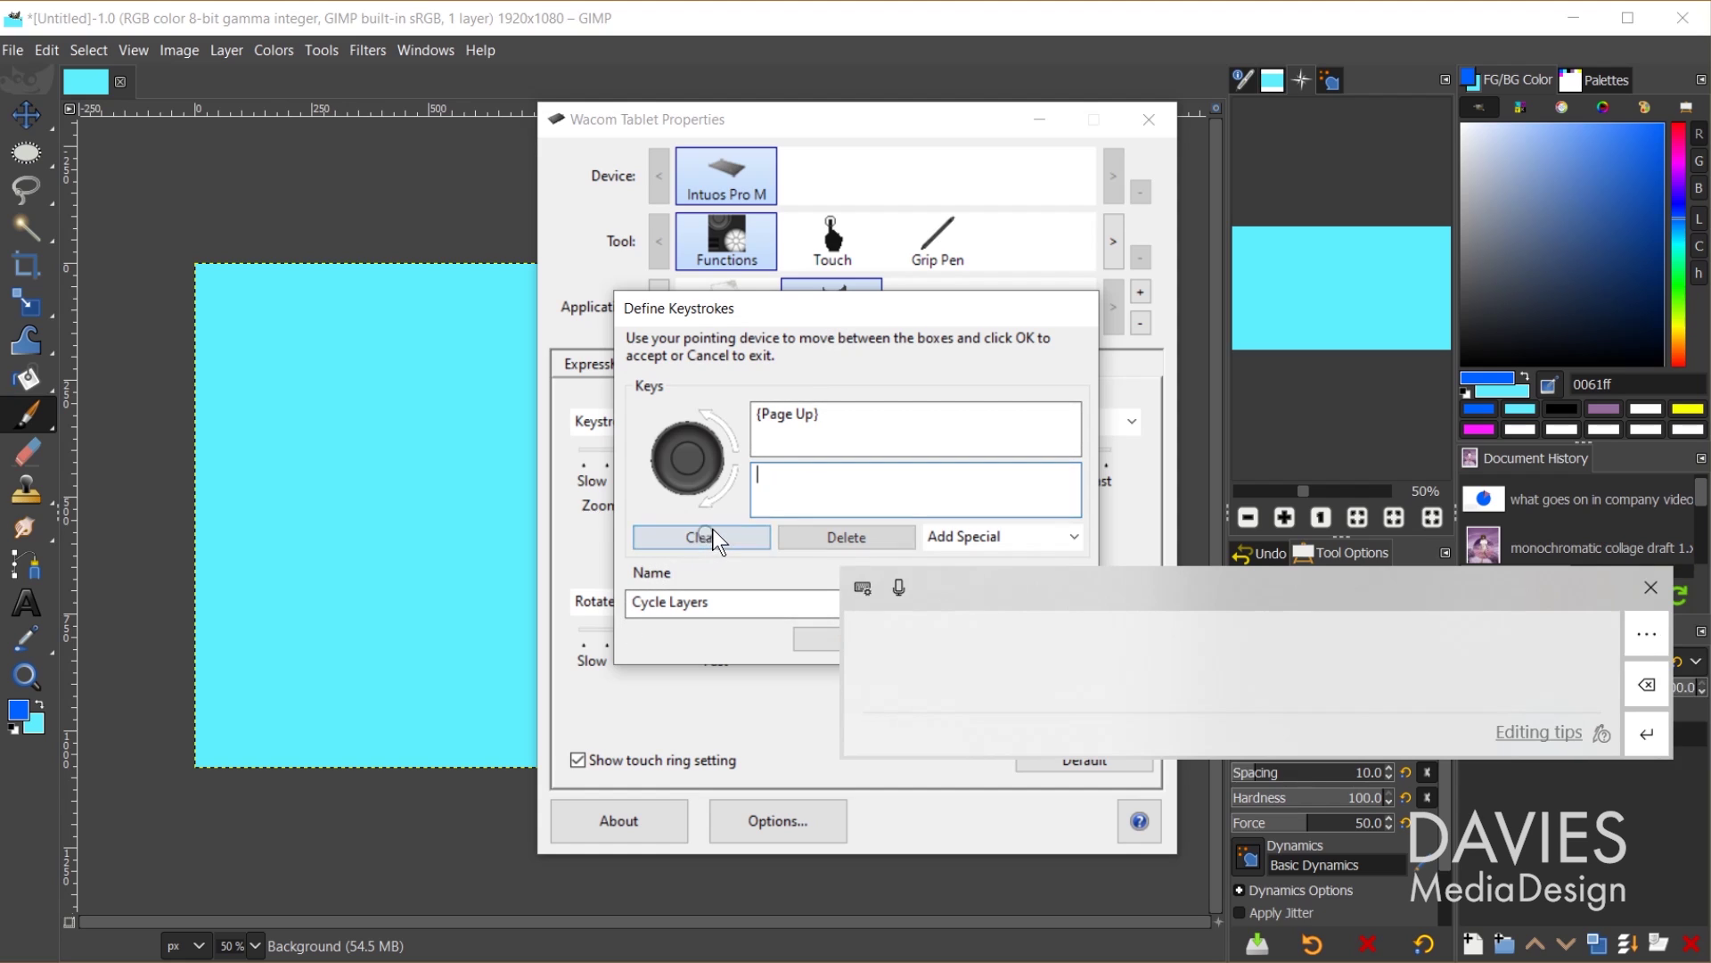
key("Page_Down")
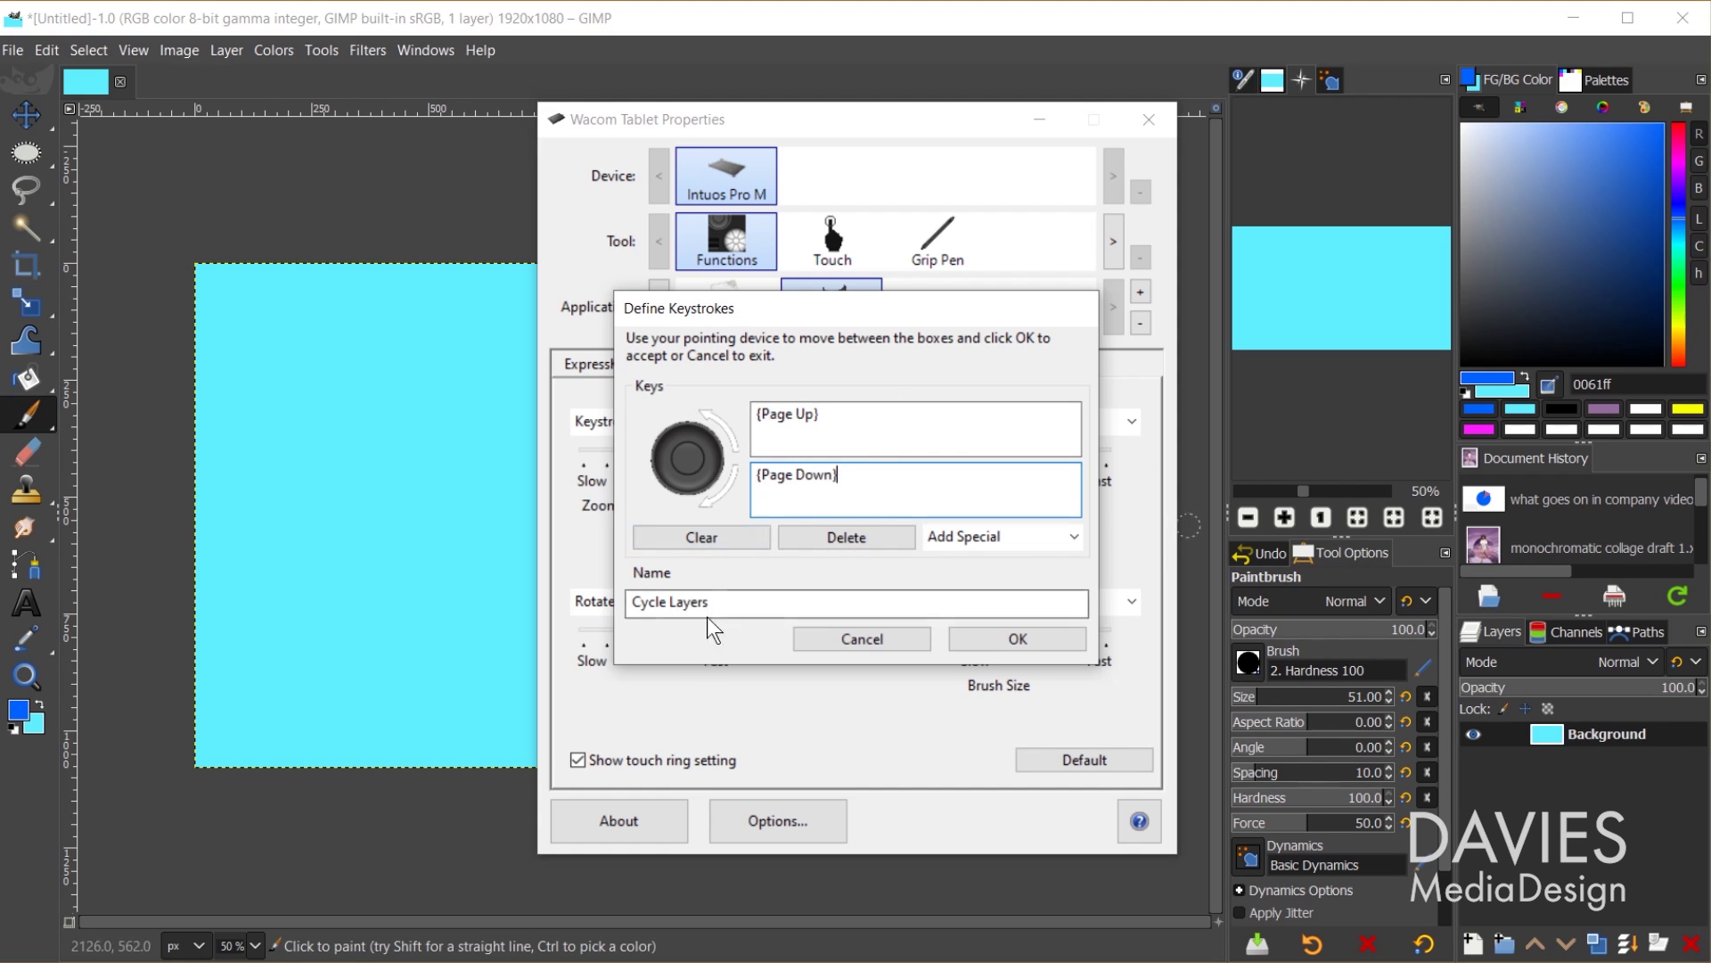
left_click(1052, 643)
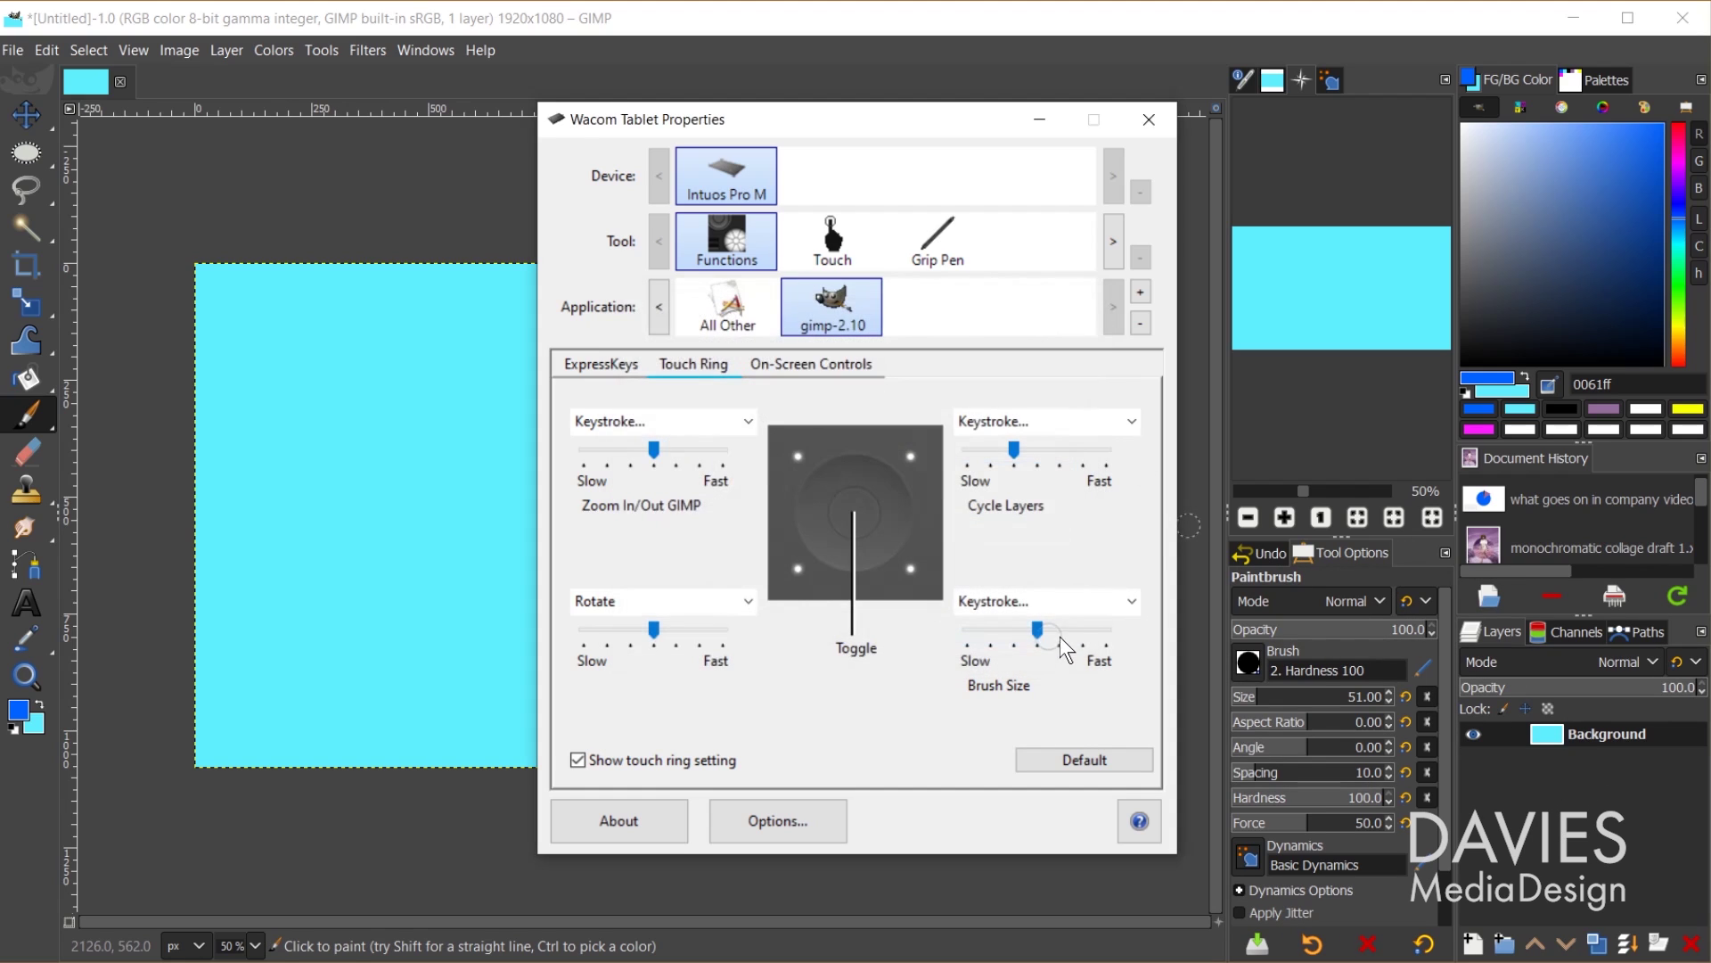
In GIMP, add a transparent layer named Top Layer and test Cycle Layers by selecting the Background layer and returning to Top Layer.
left_click(1105, 38)
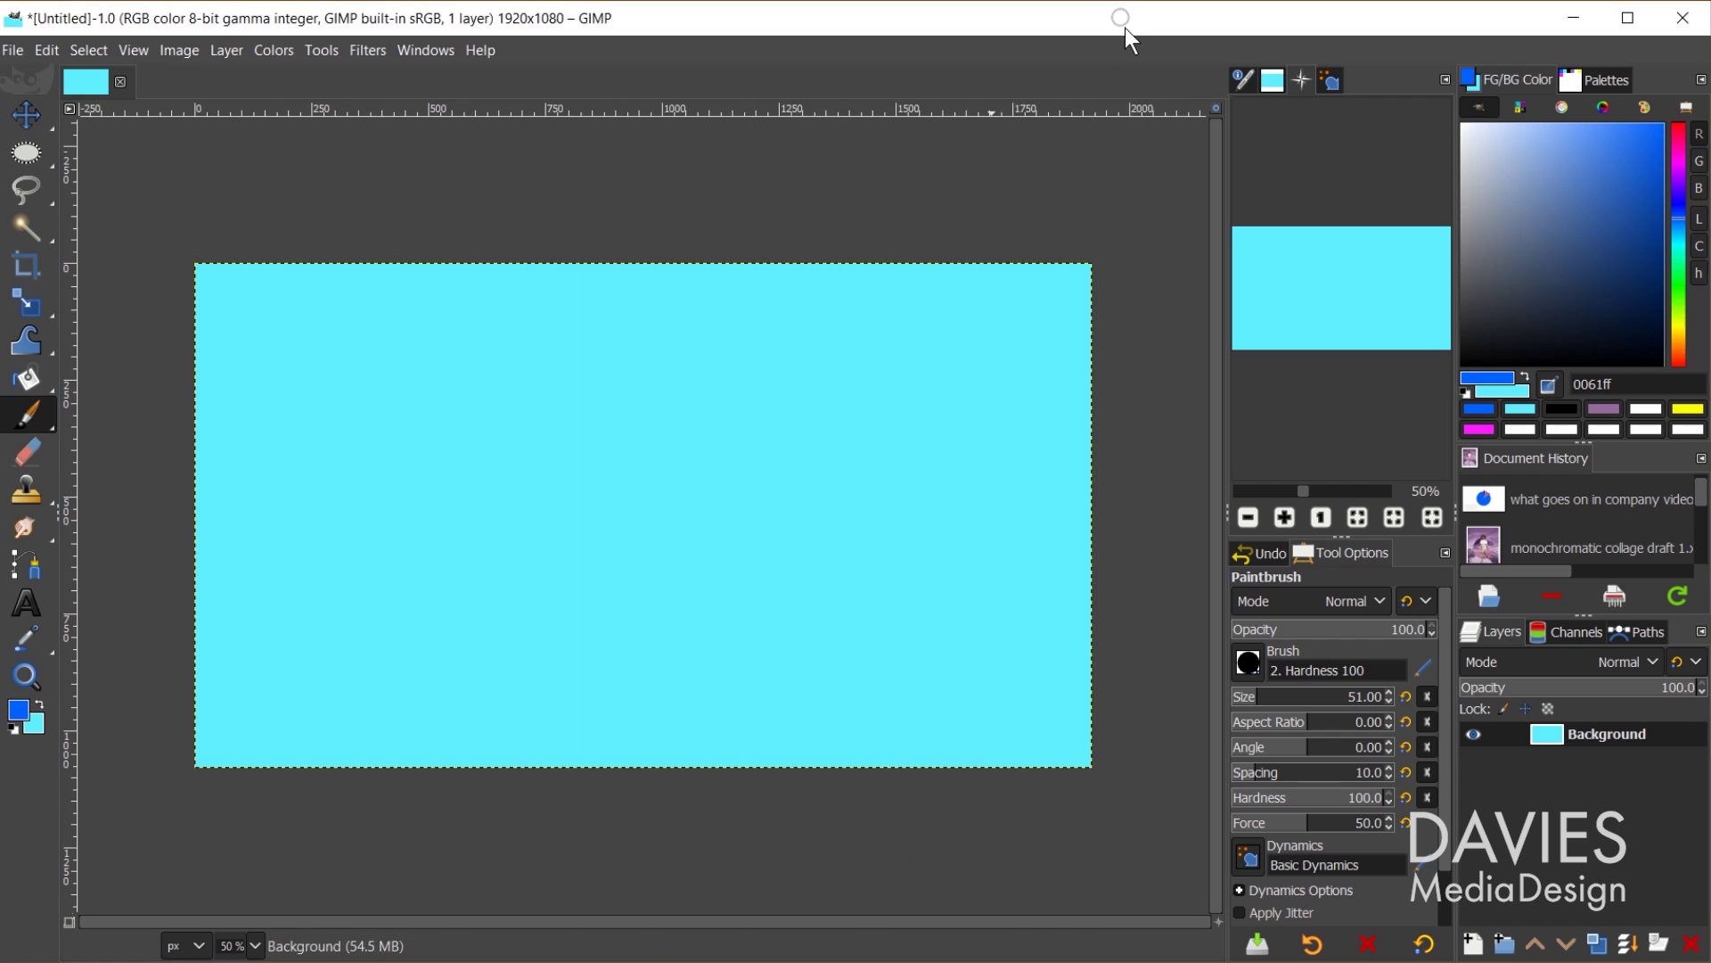
left_click(1473, 943)
left_click_drag(1425, 420, 1166, 316)
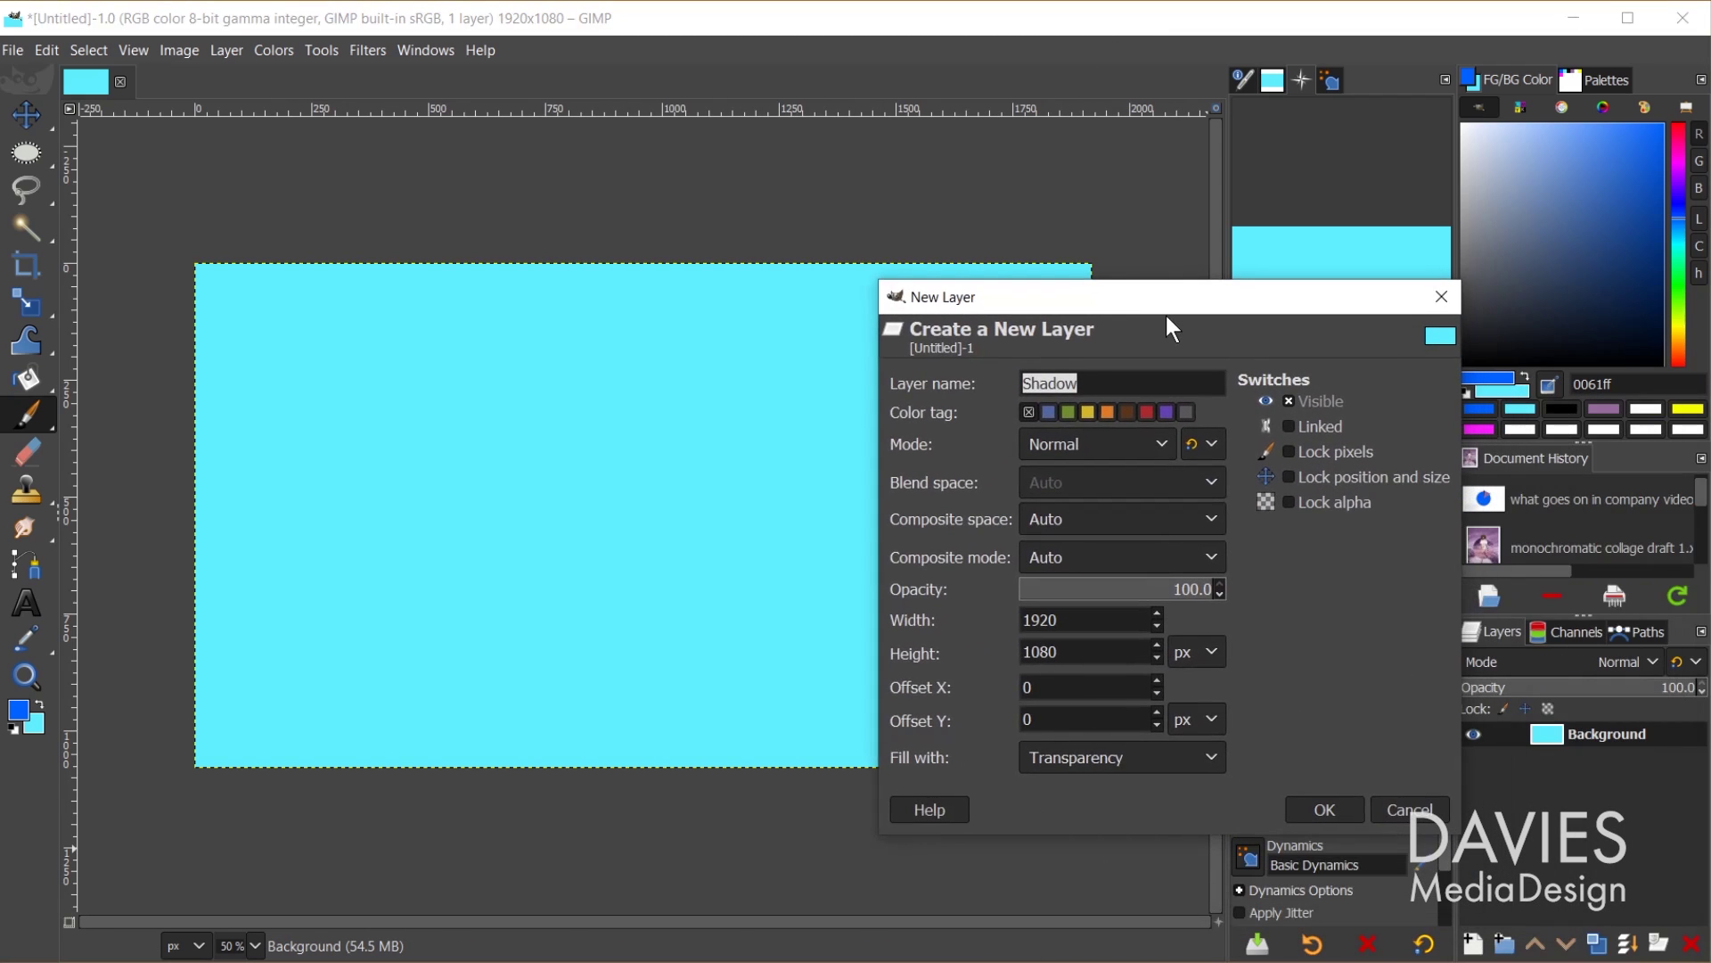
type("Top Layer")
left_click(1318, 806)
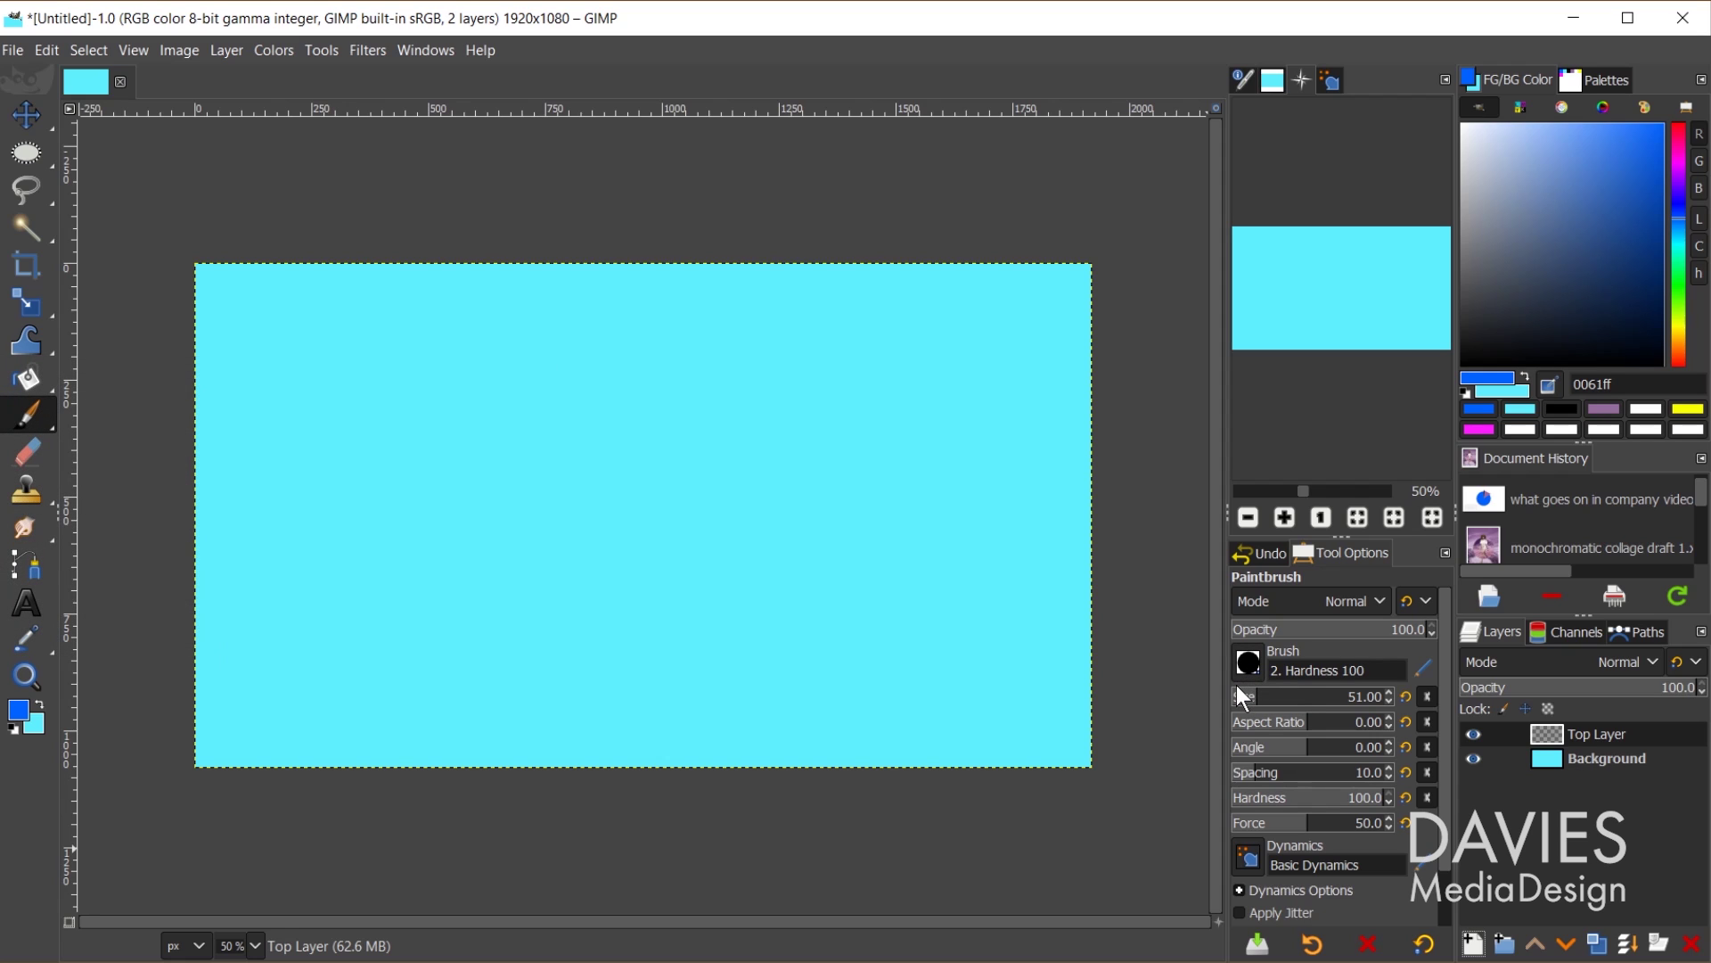
key("Page_Down")
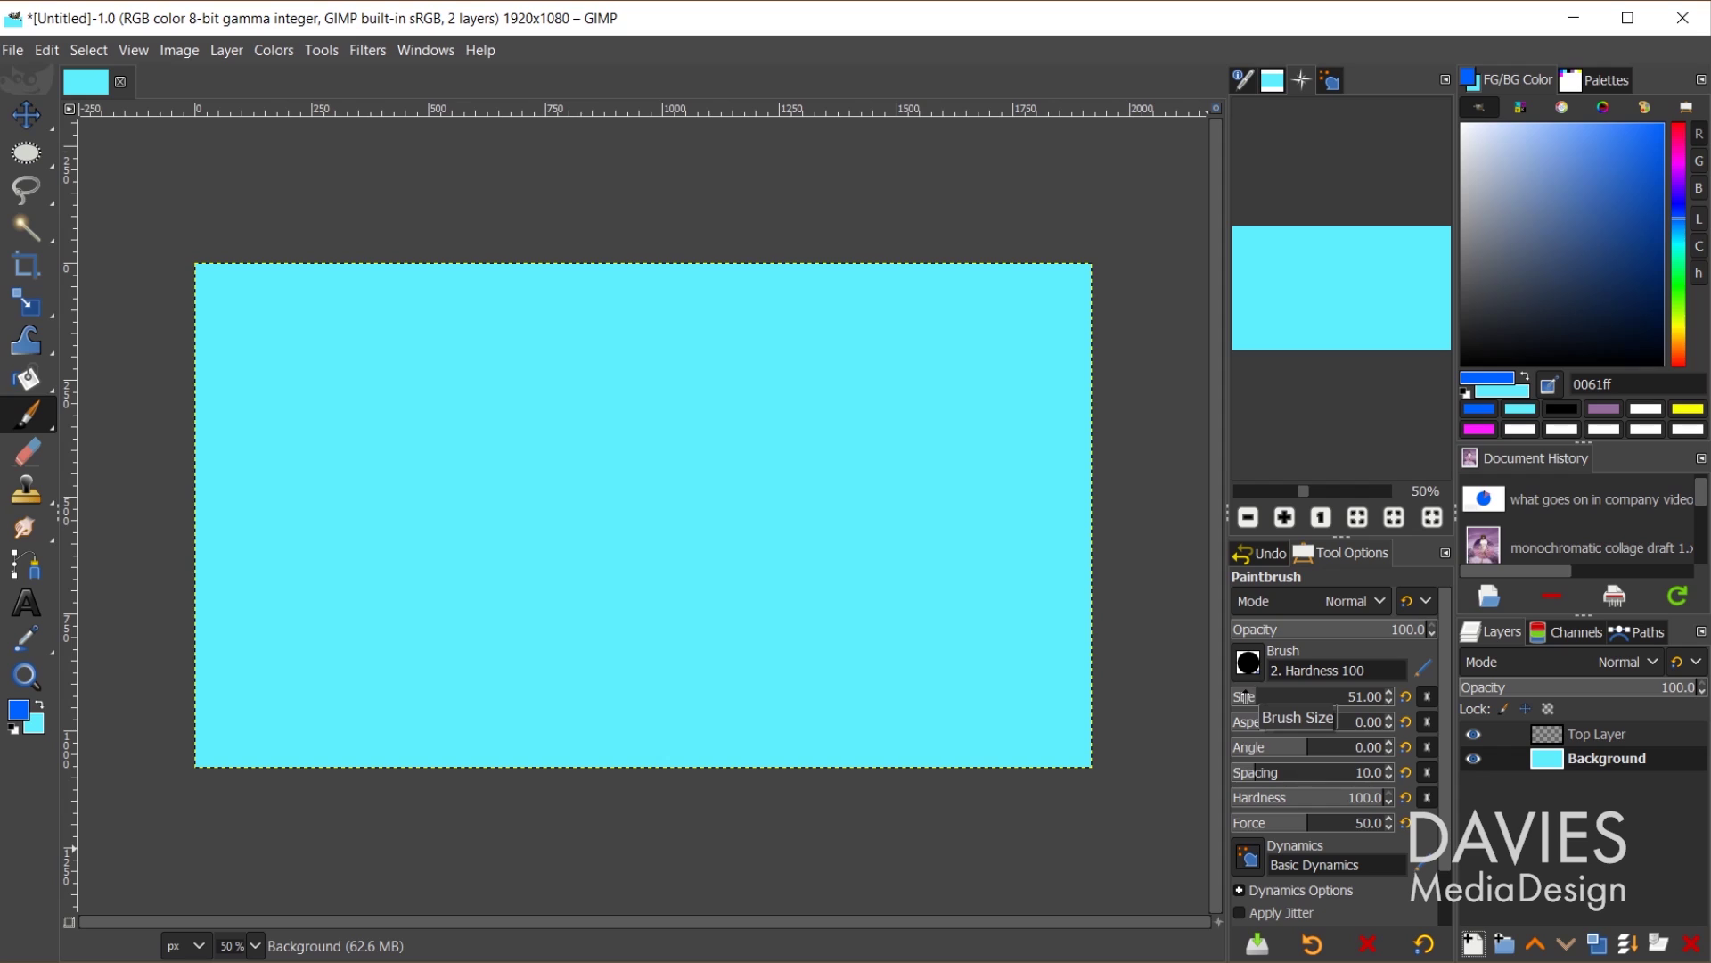
key("Page_Up")
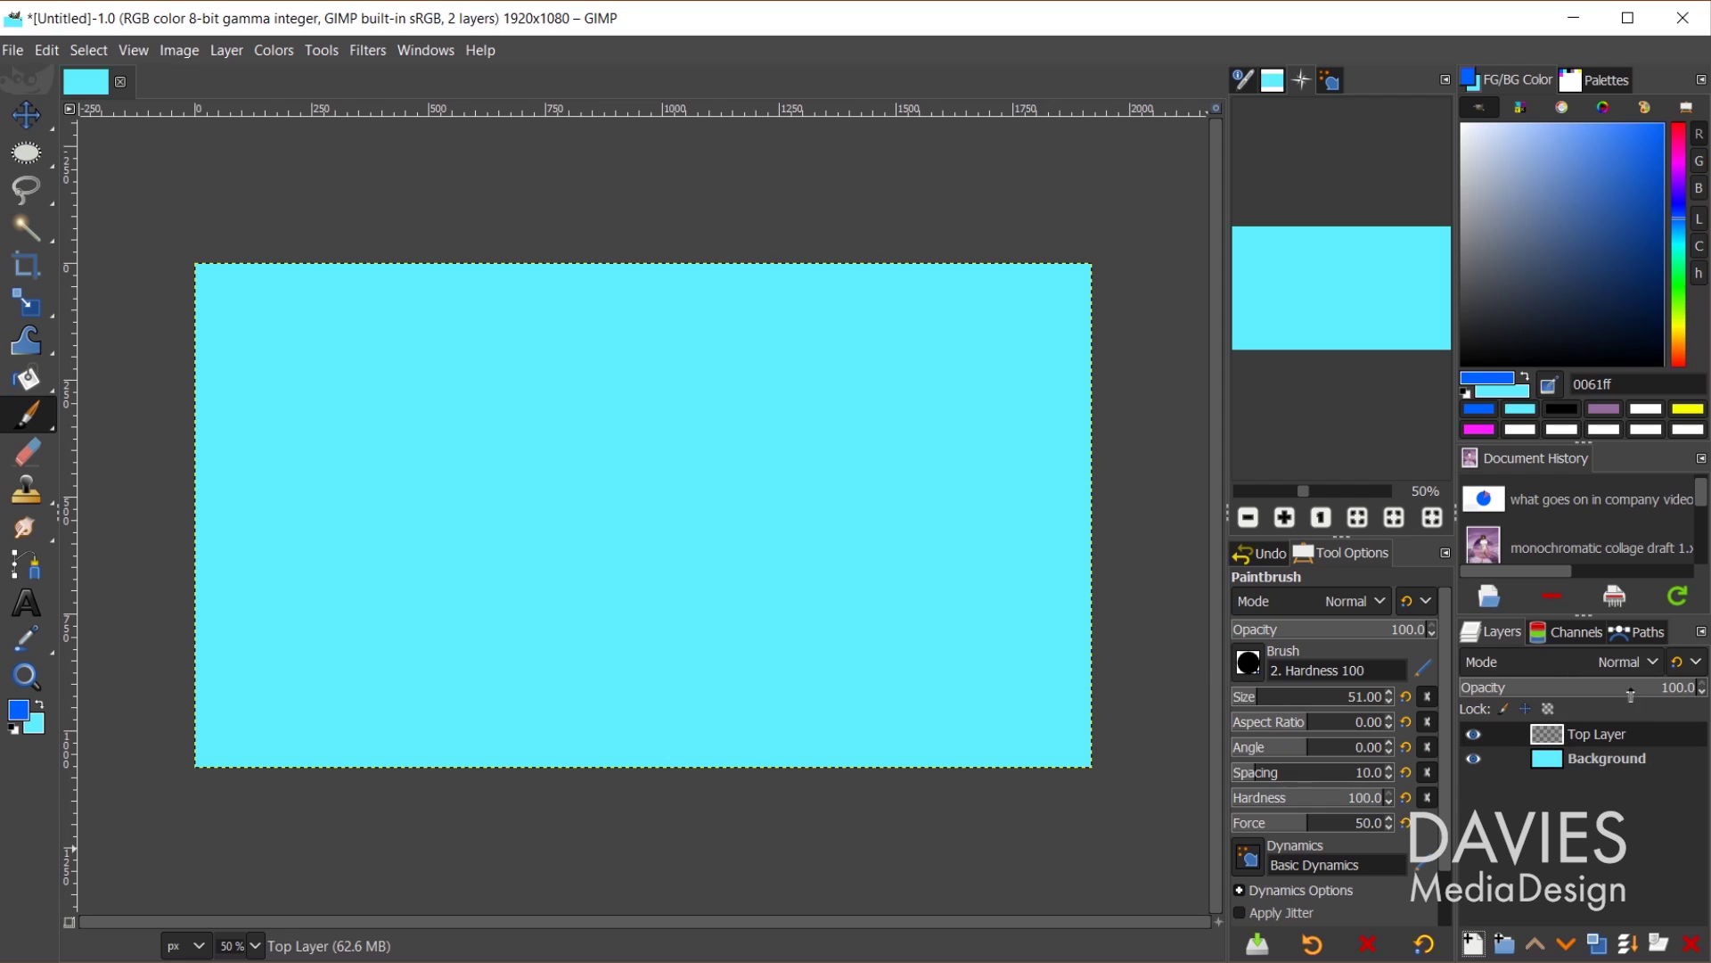
Search GIMP's keyboard shortcuts for layer and enter Page Down as the shortcut for Select Next Layer.
left_click(48, 51)
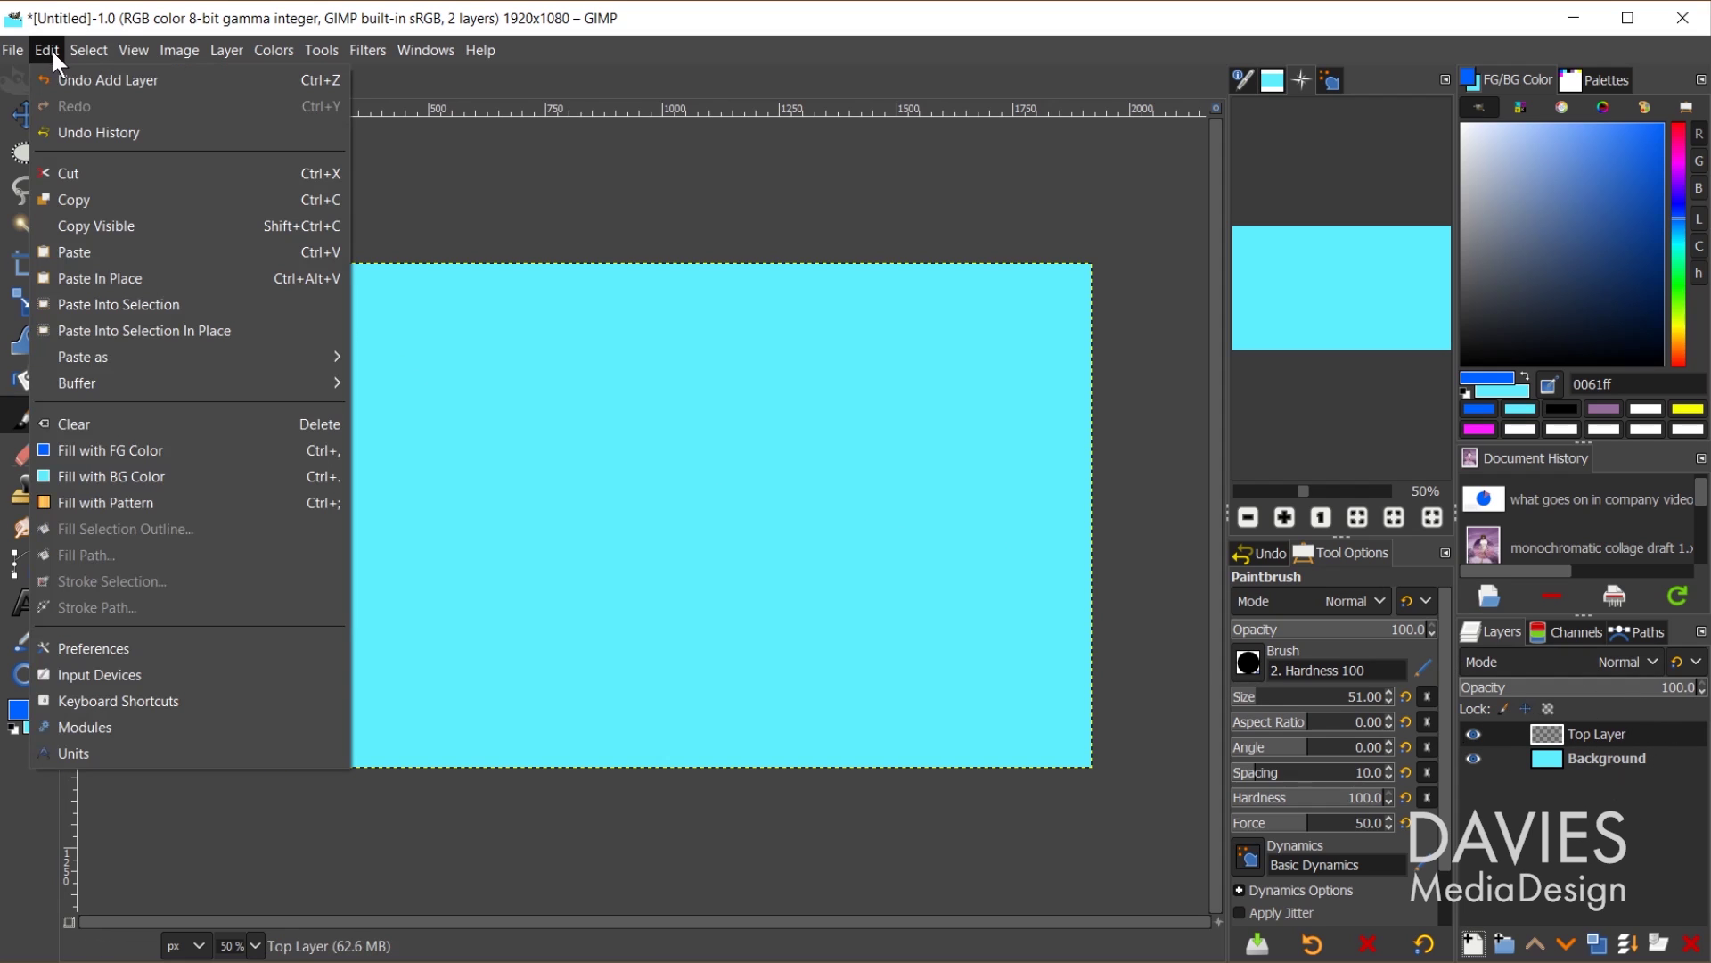
left_click(266, 702)
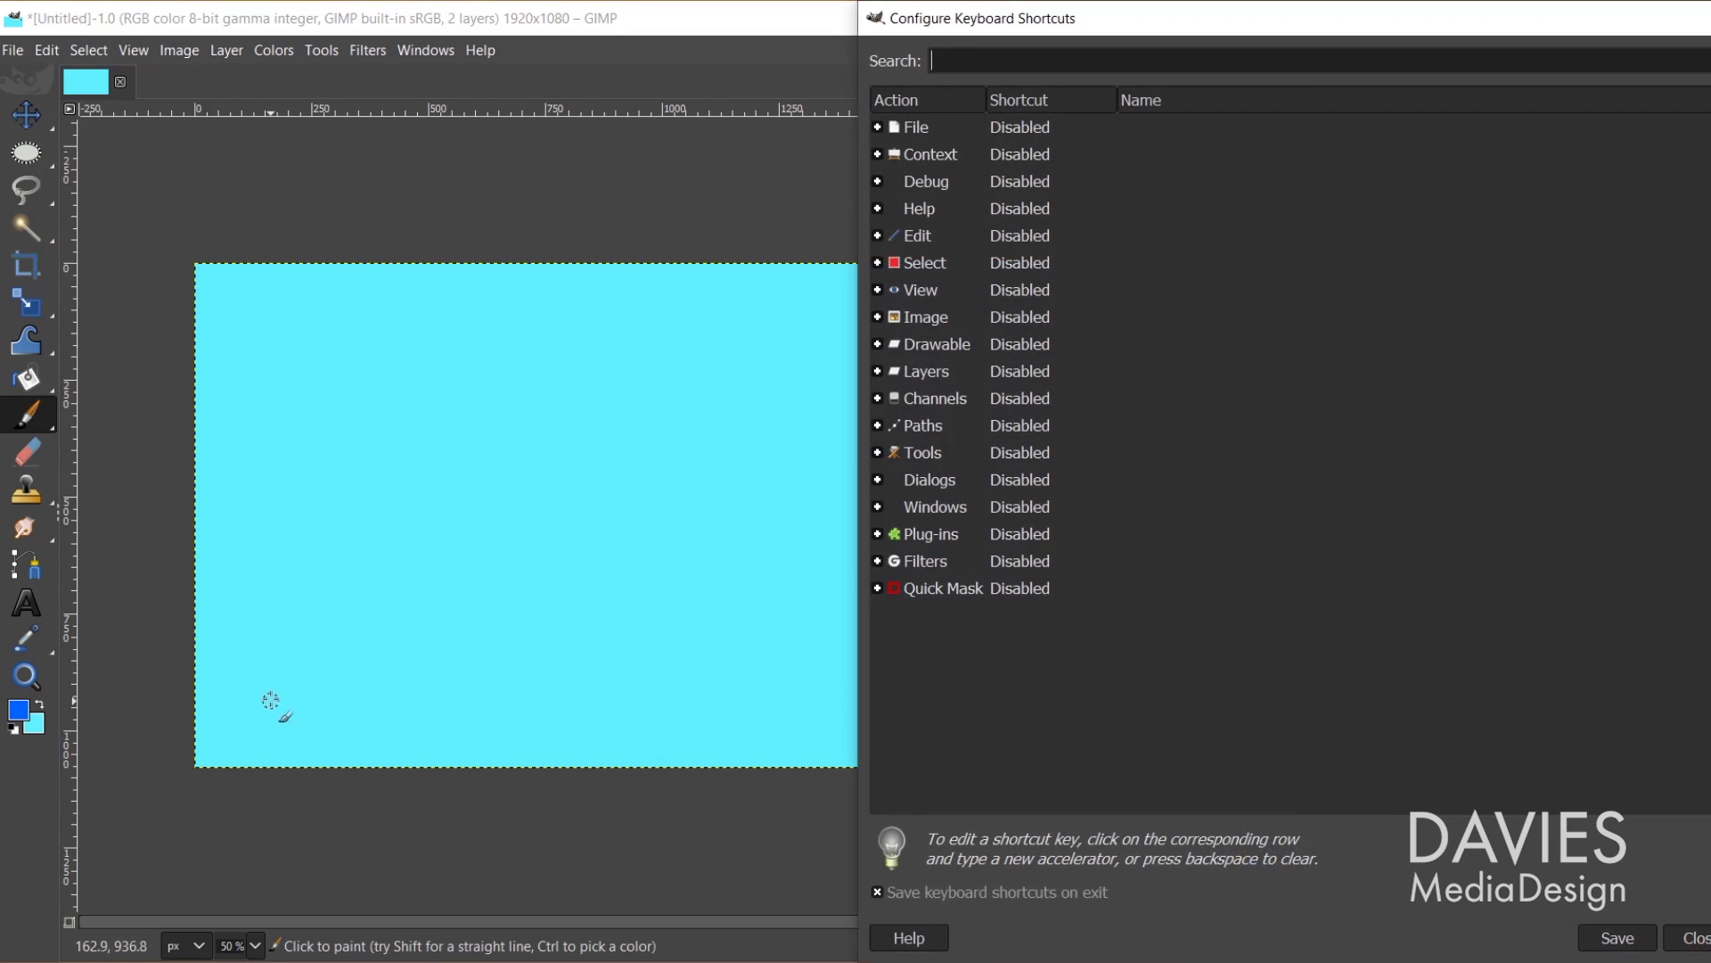
type("la")
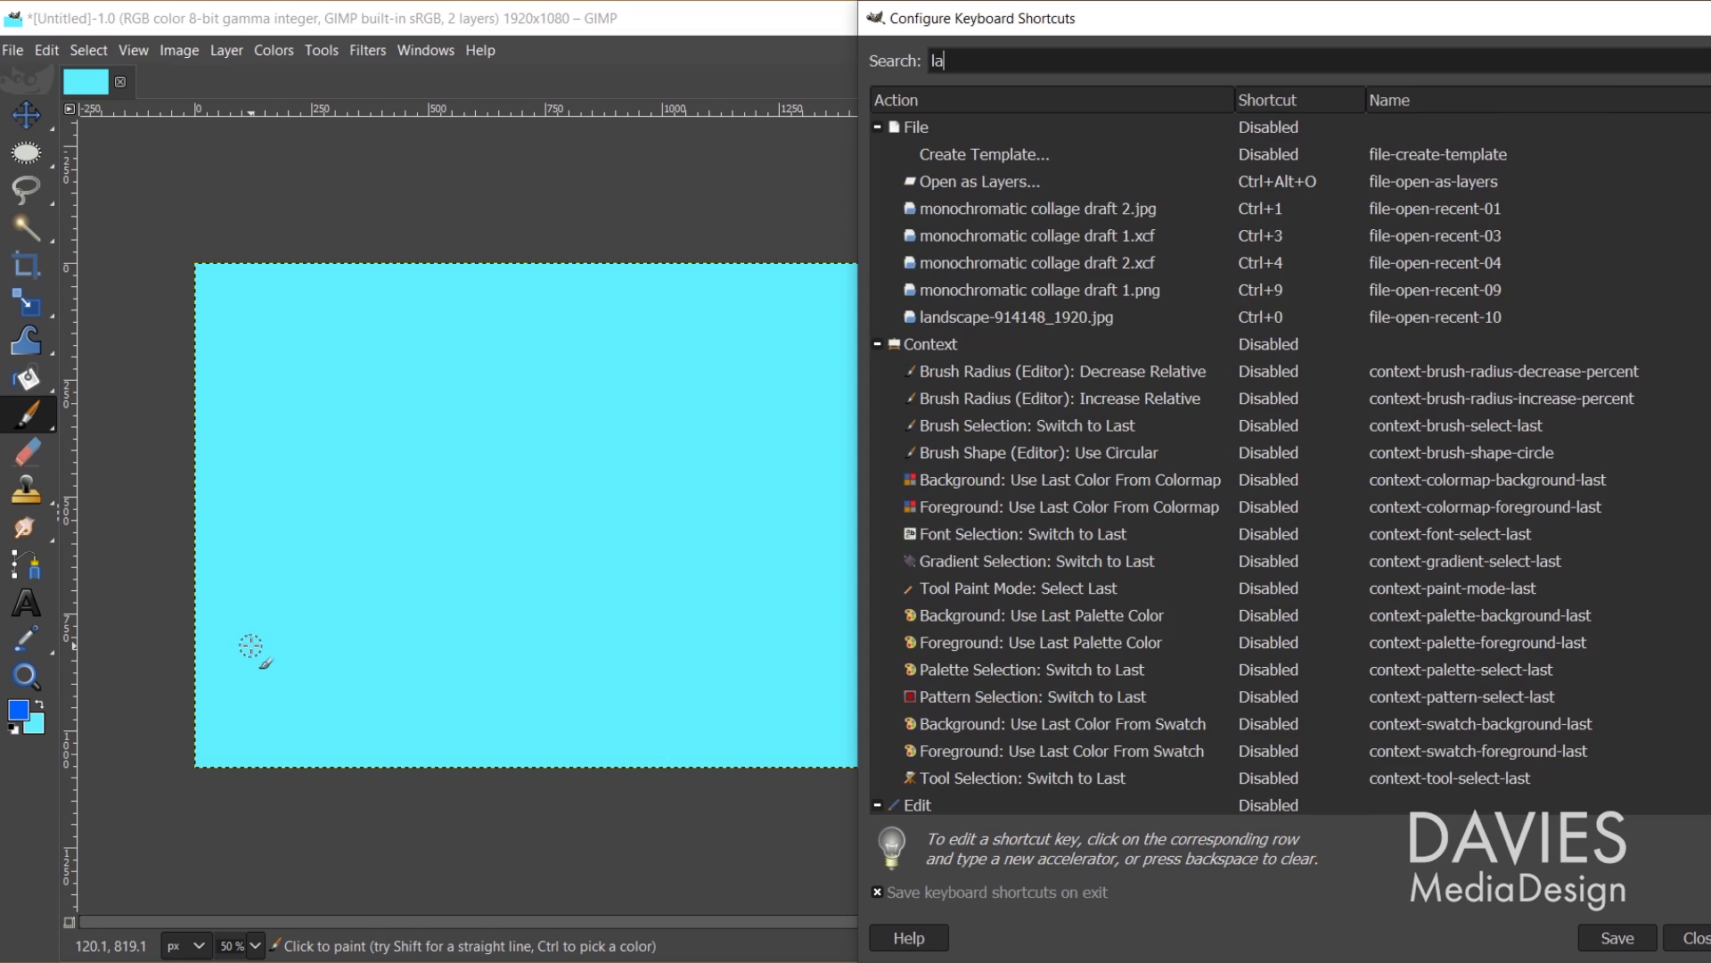
type("yer")
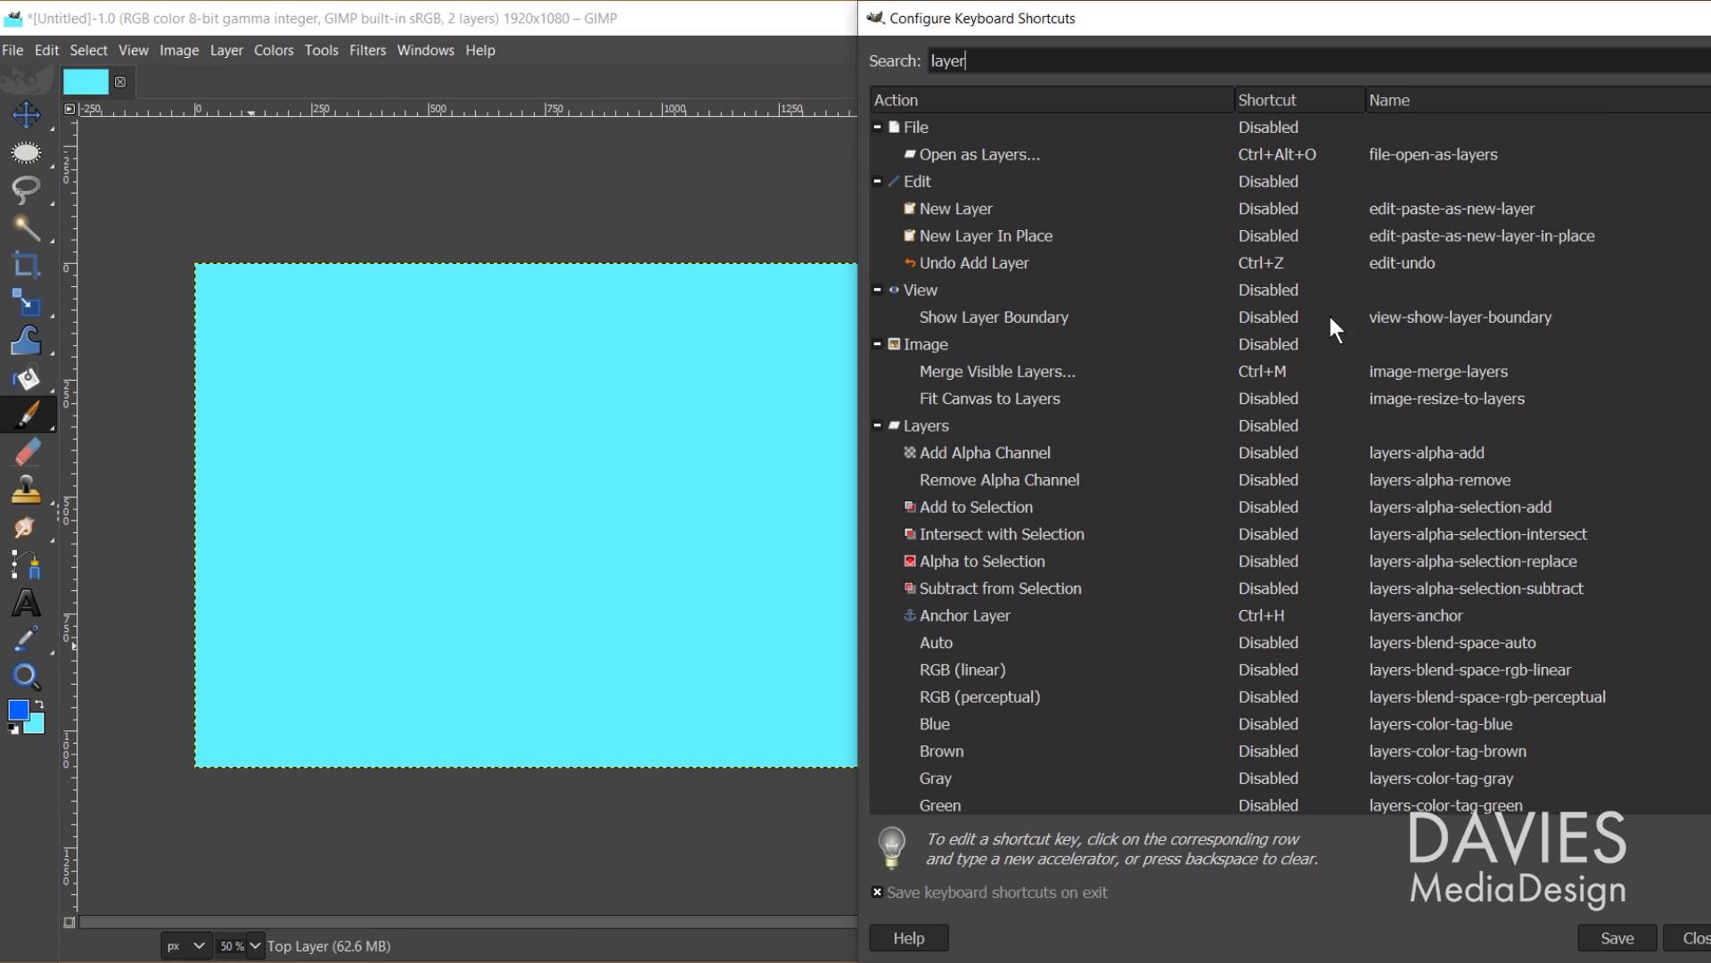
scroll(1330, 318, "down", 3)
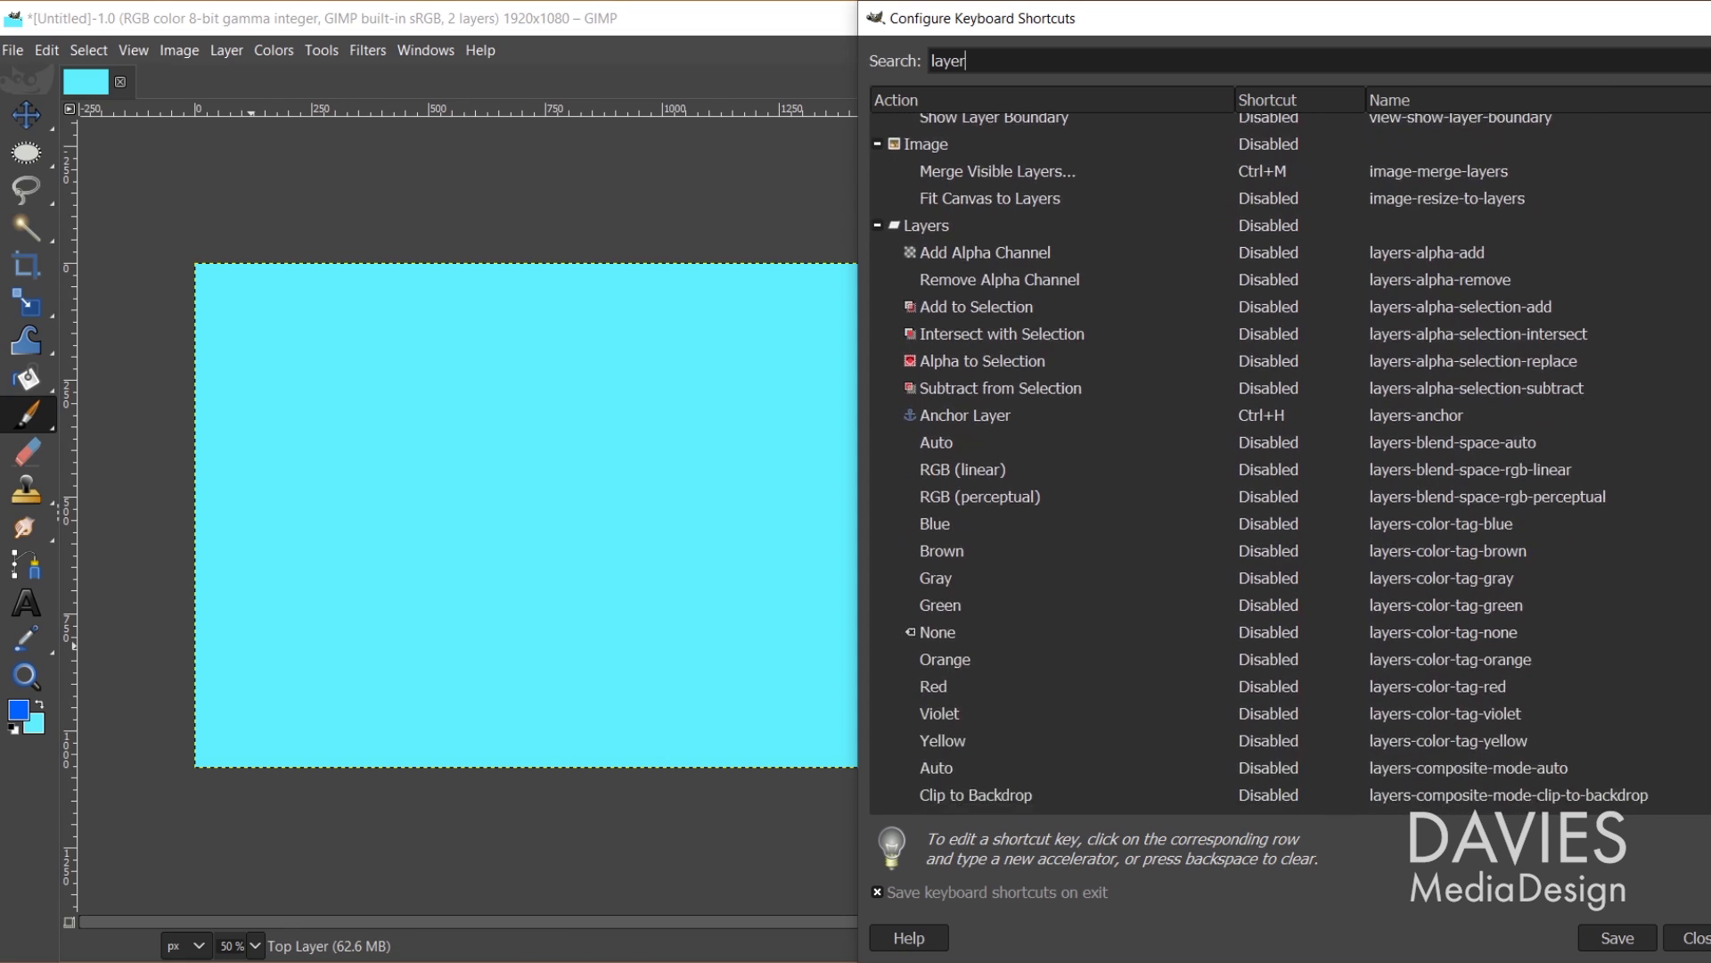
scroll(1283, 459, "down", 15)
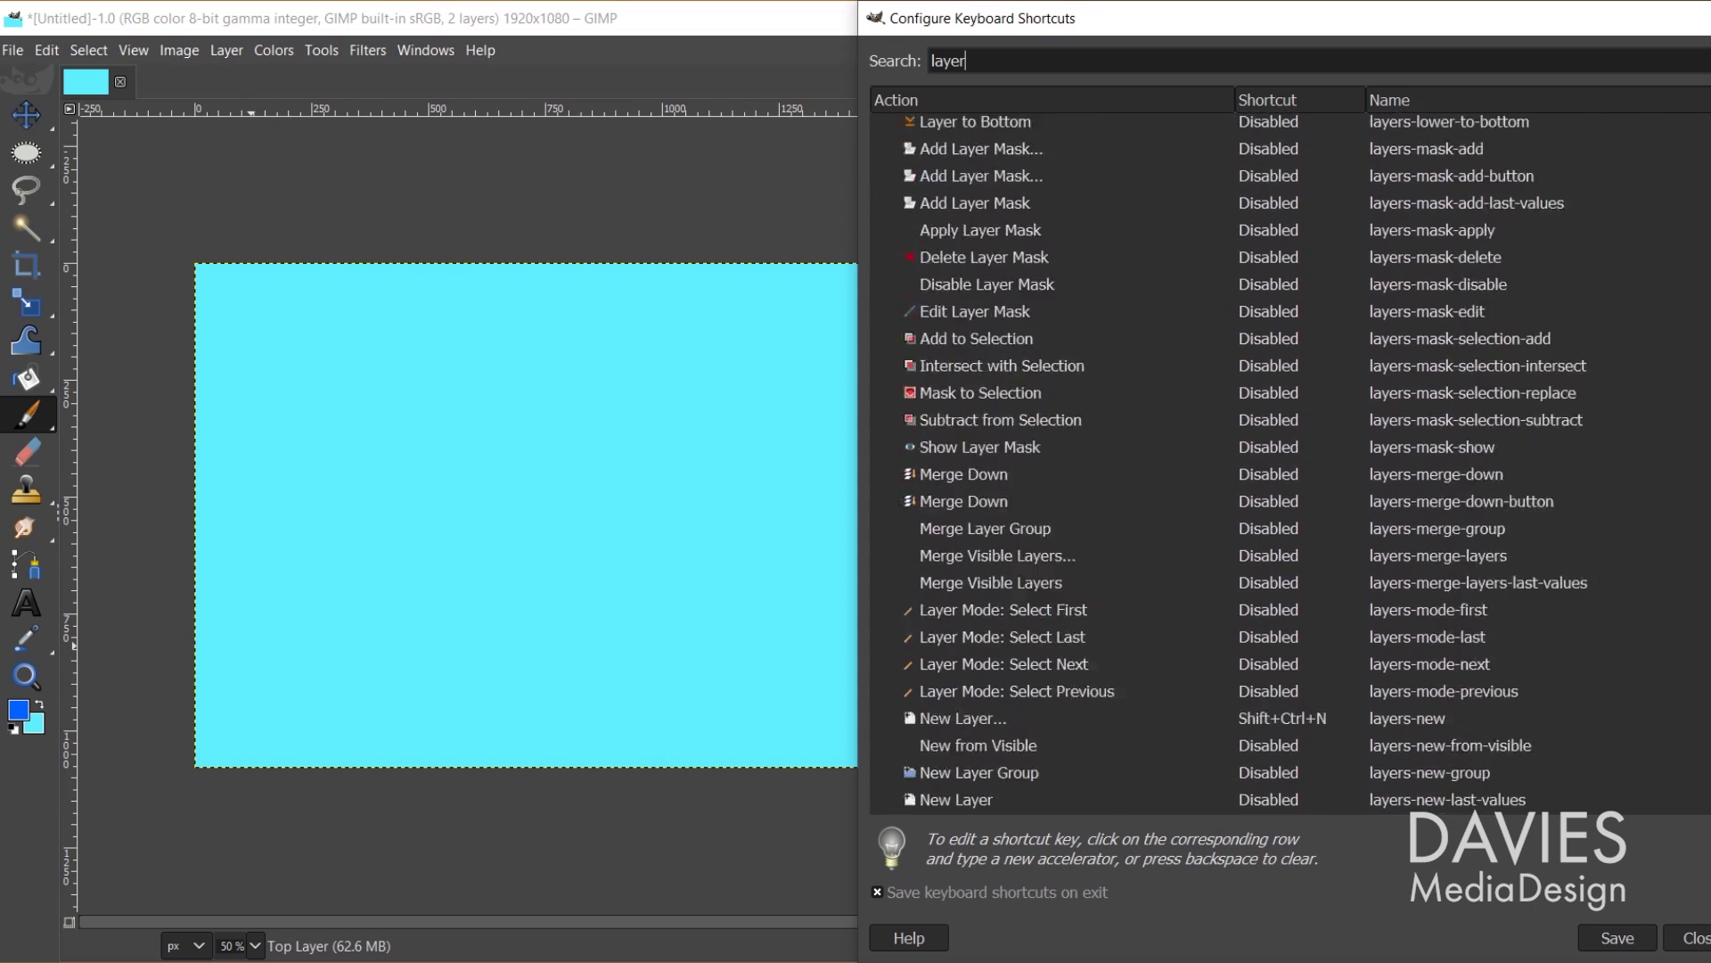
scroll(1283, 459, "down", 10)
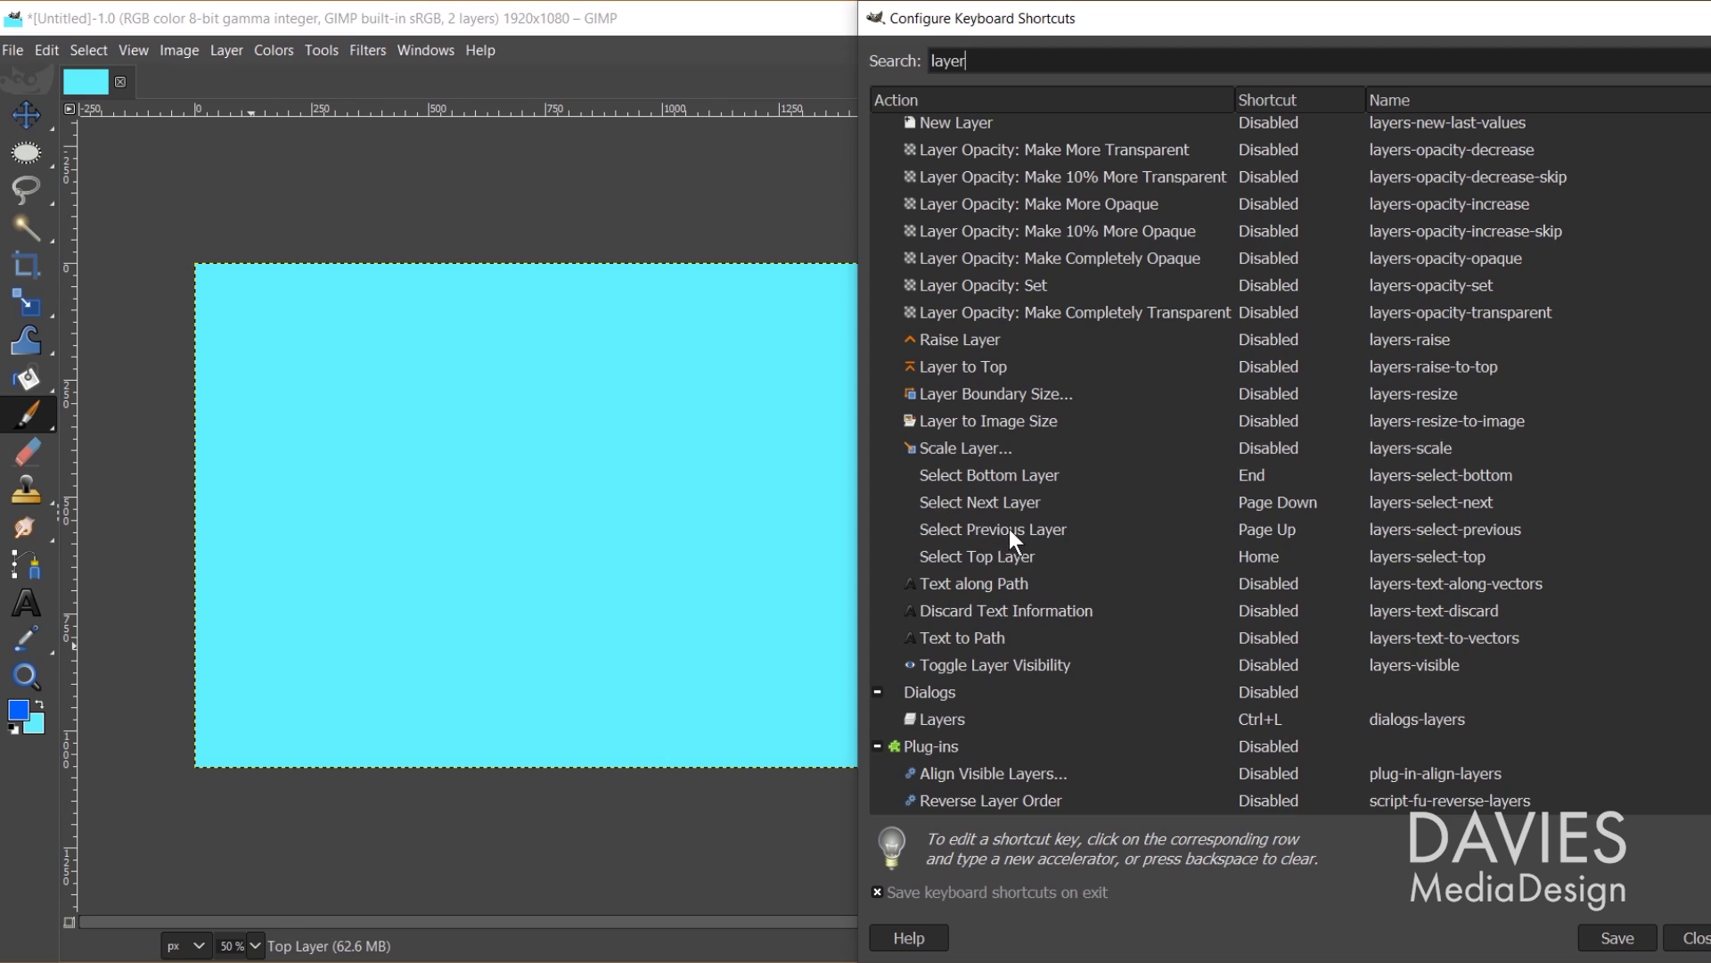
left_click(1276, 501)
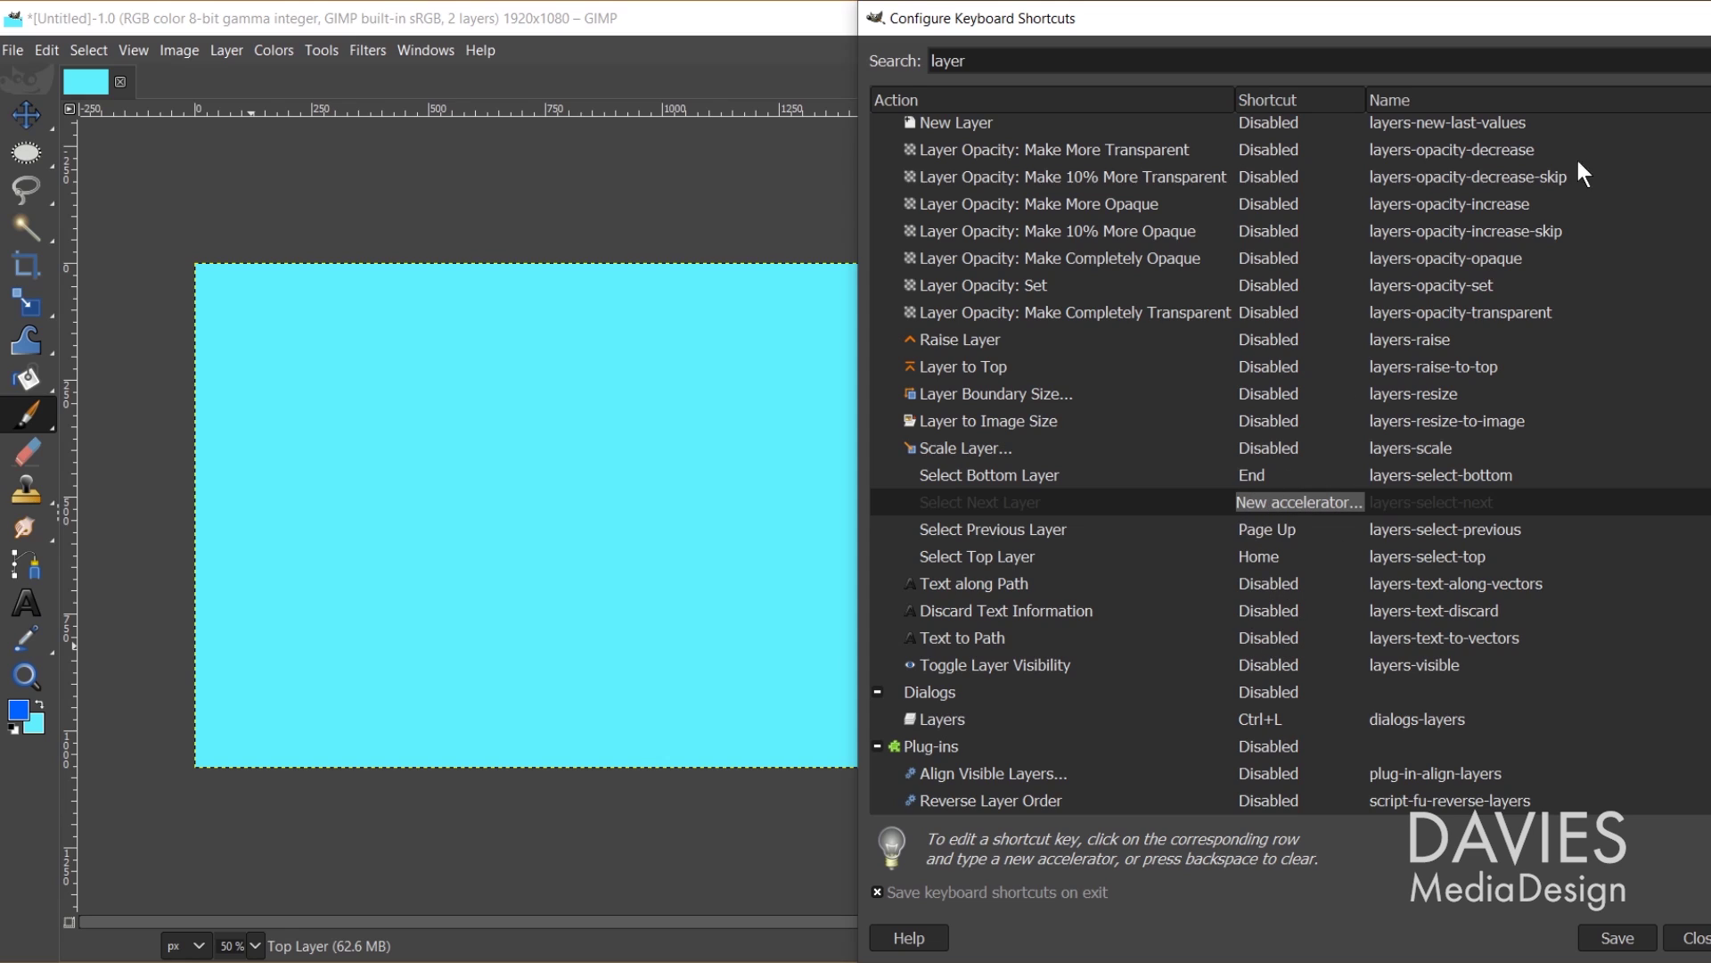
key("Page_Down")
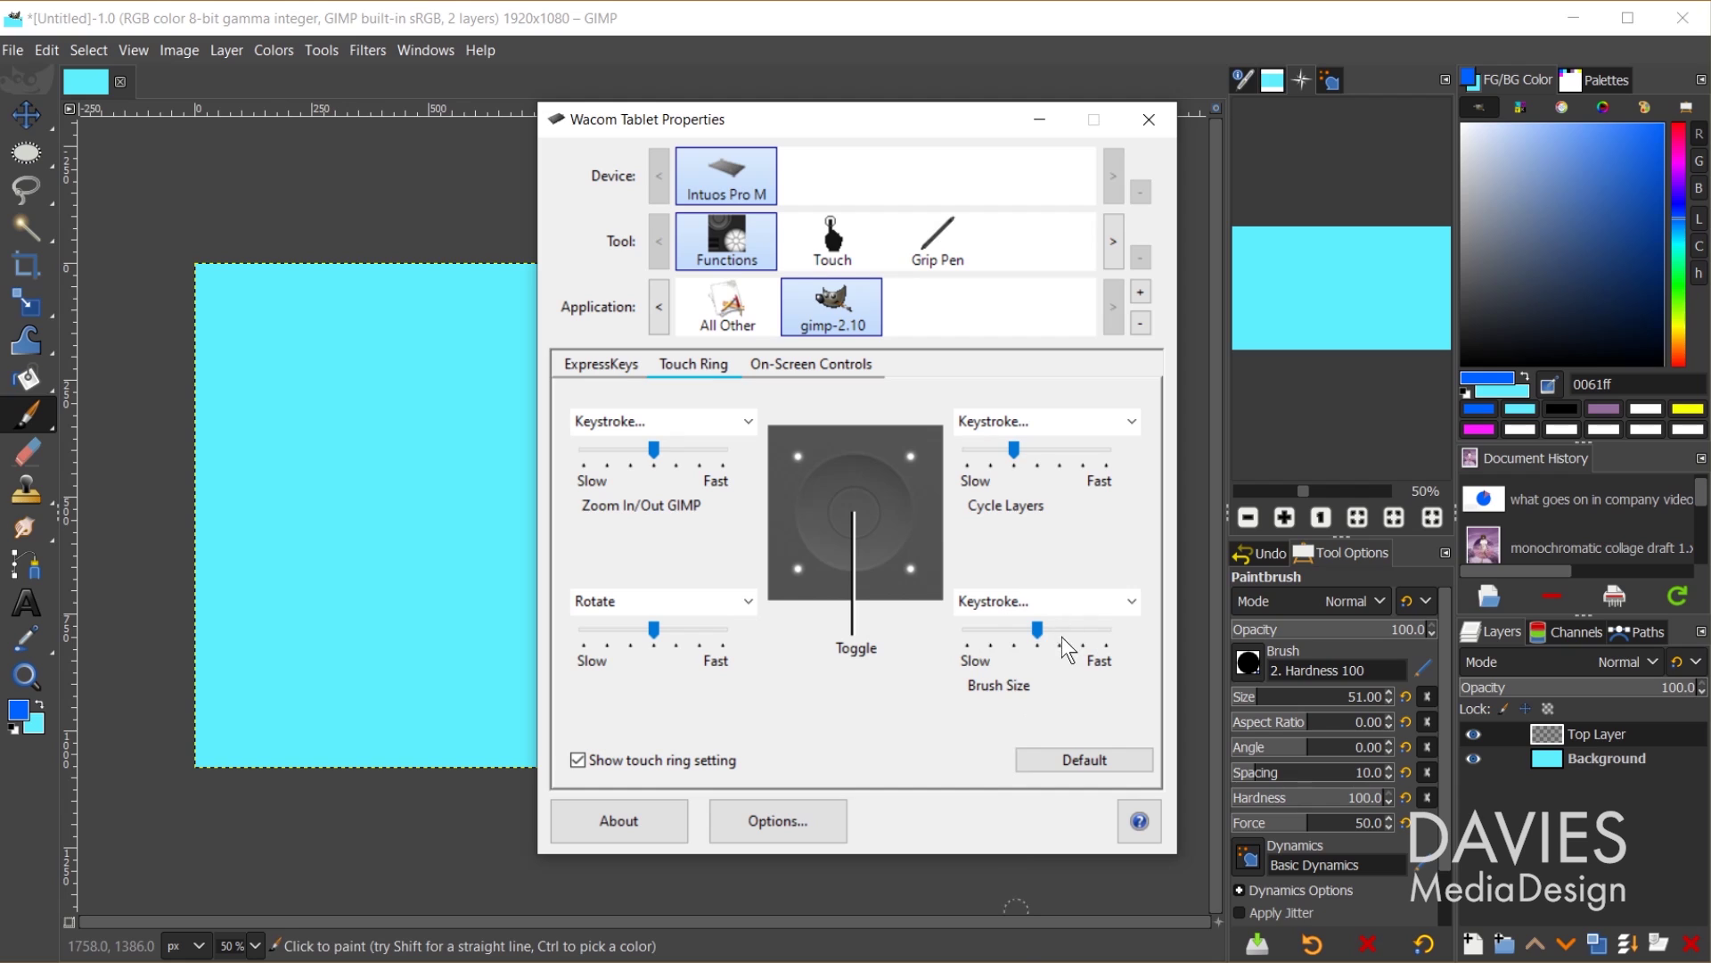
In Wacom Tablet Properties, review the keystrokes defined for the Brush Size touch ring function and leave without changing them.
left_click(1056, 599)
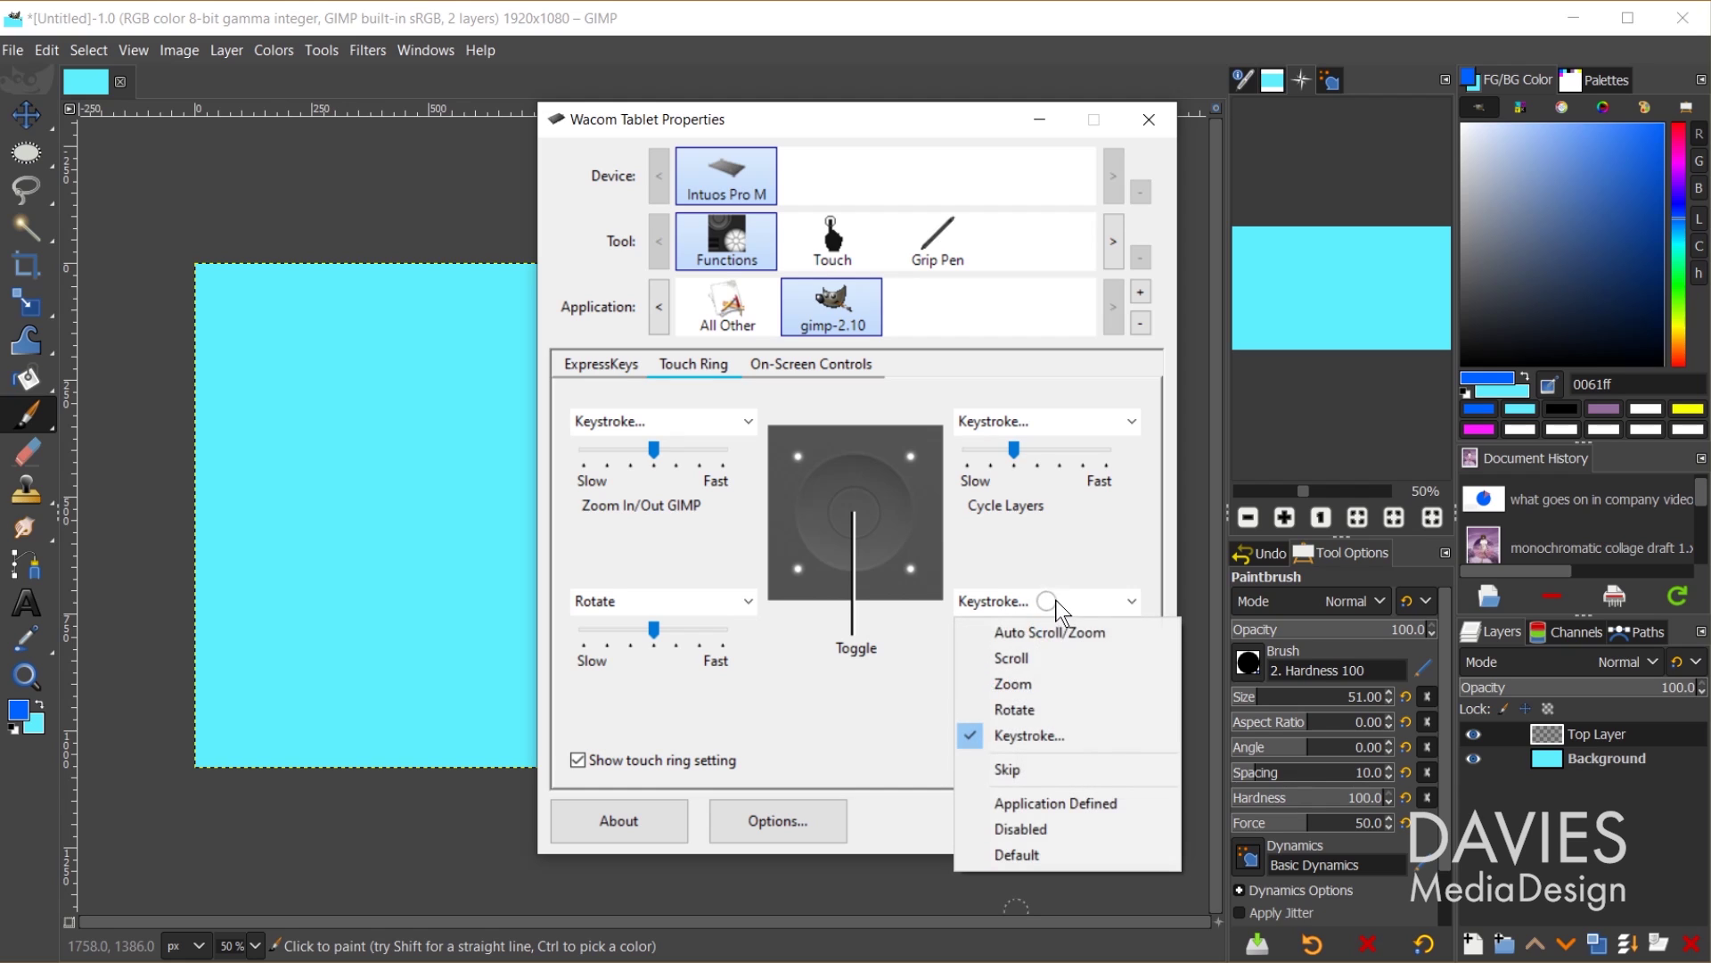
left_click(1055, 732)
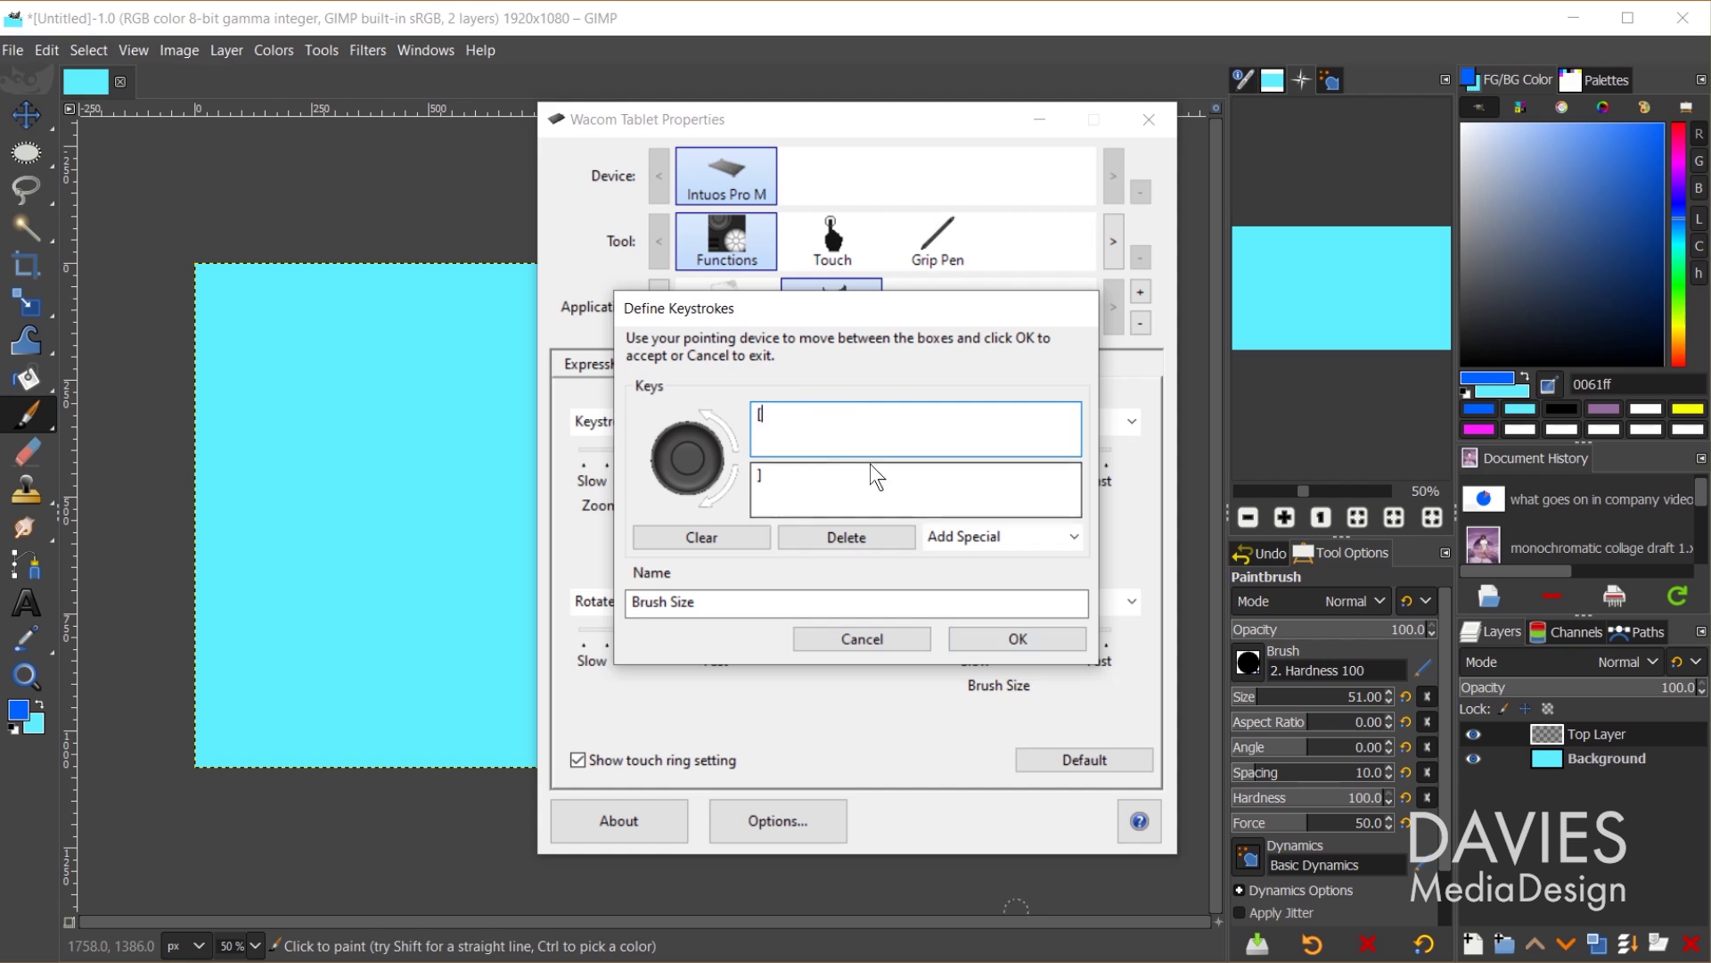
left_click(882, 641)
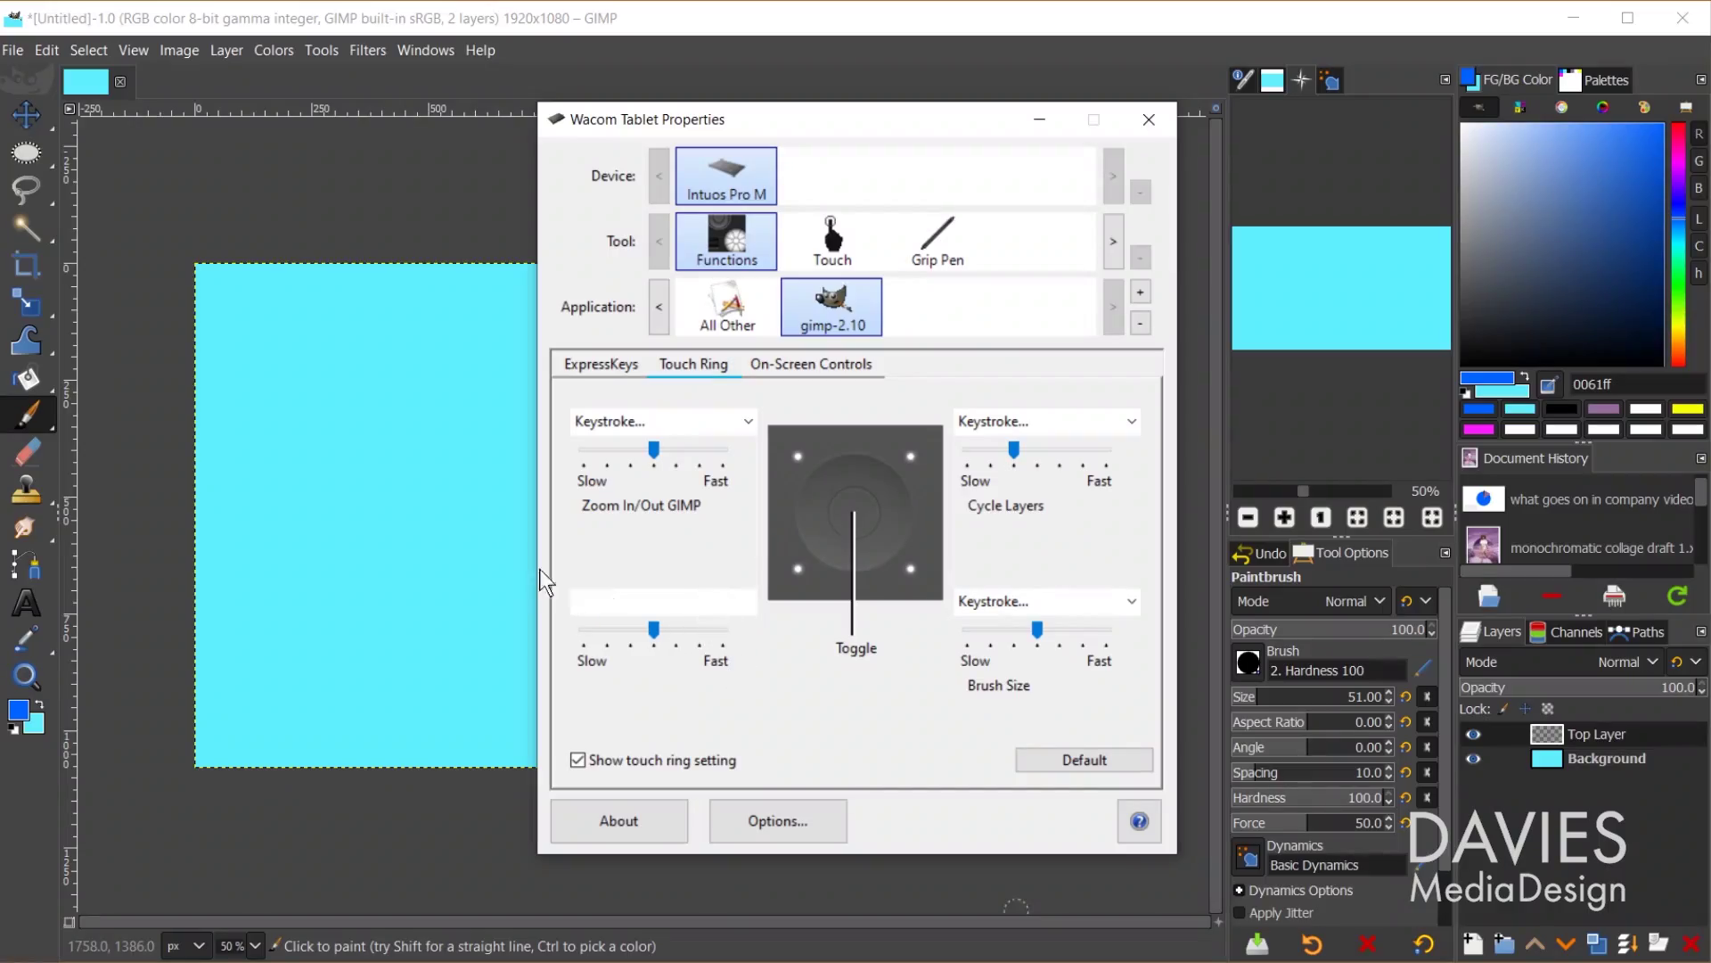
In GIMP, assign the shortcuts Alt+> to Rotate 15° clockwise and Alt+< to Rotate 15° counter-clockwise, and return to Wacom Tablet Properties.
left_click(222, 16)
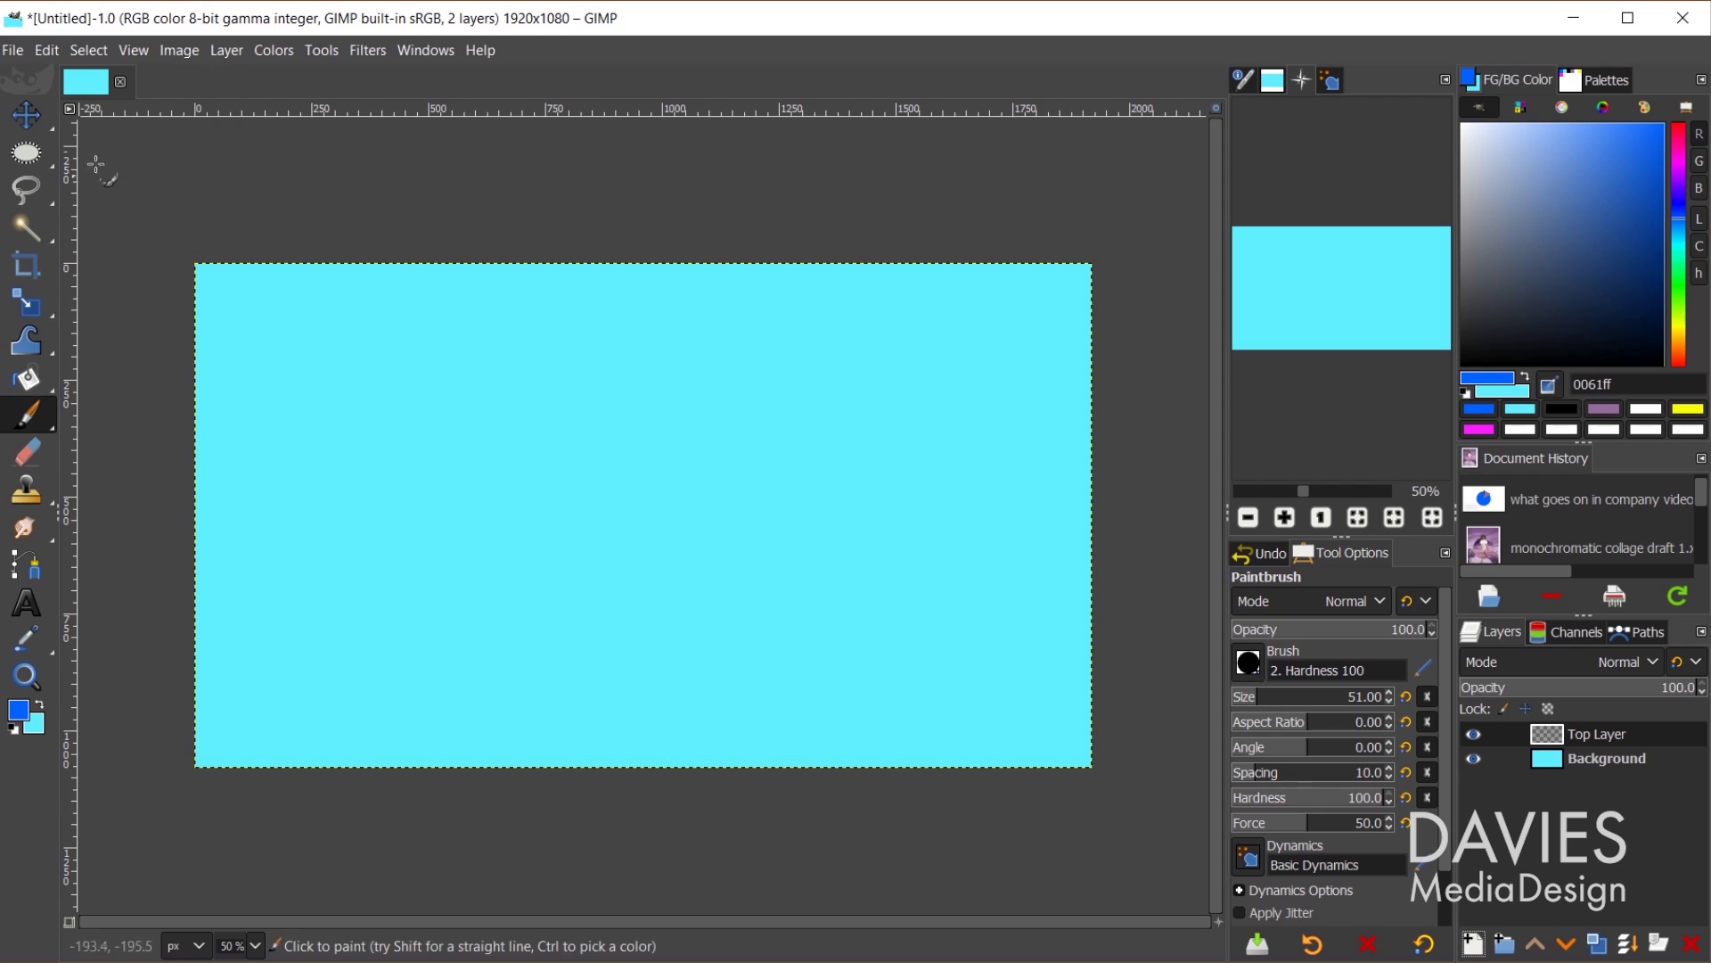
left_click(48, 51)
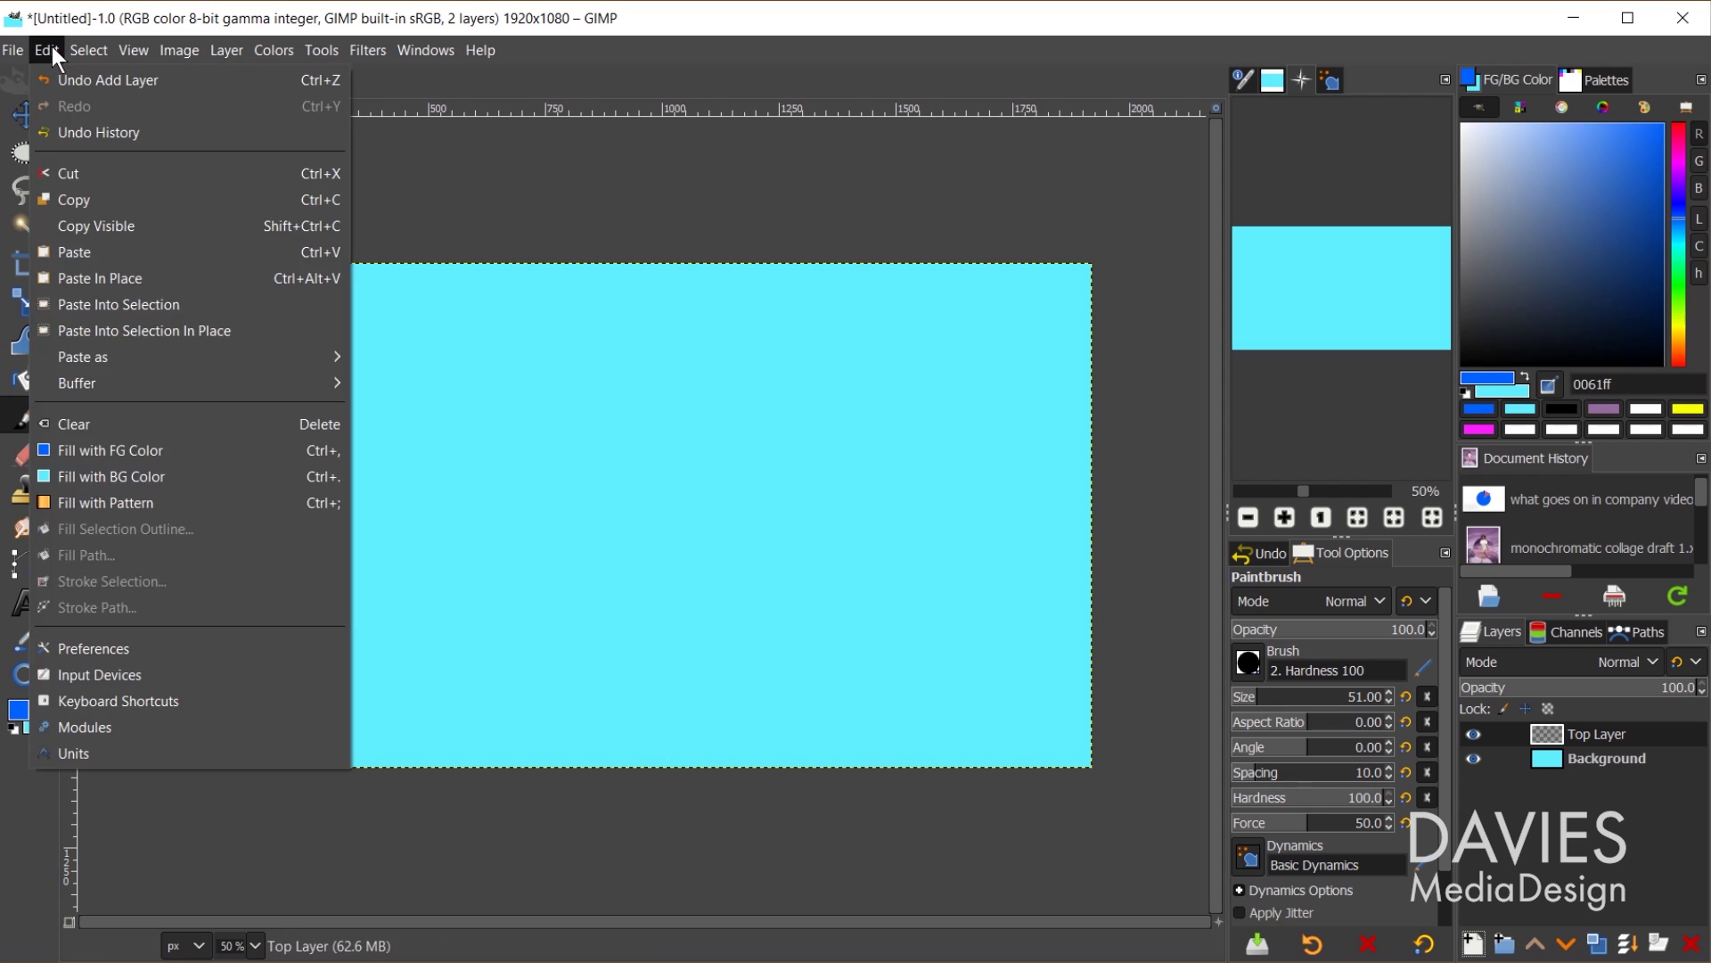
left_click(160, 700)
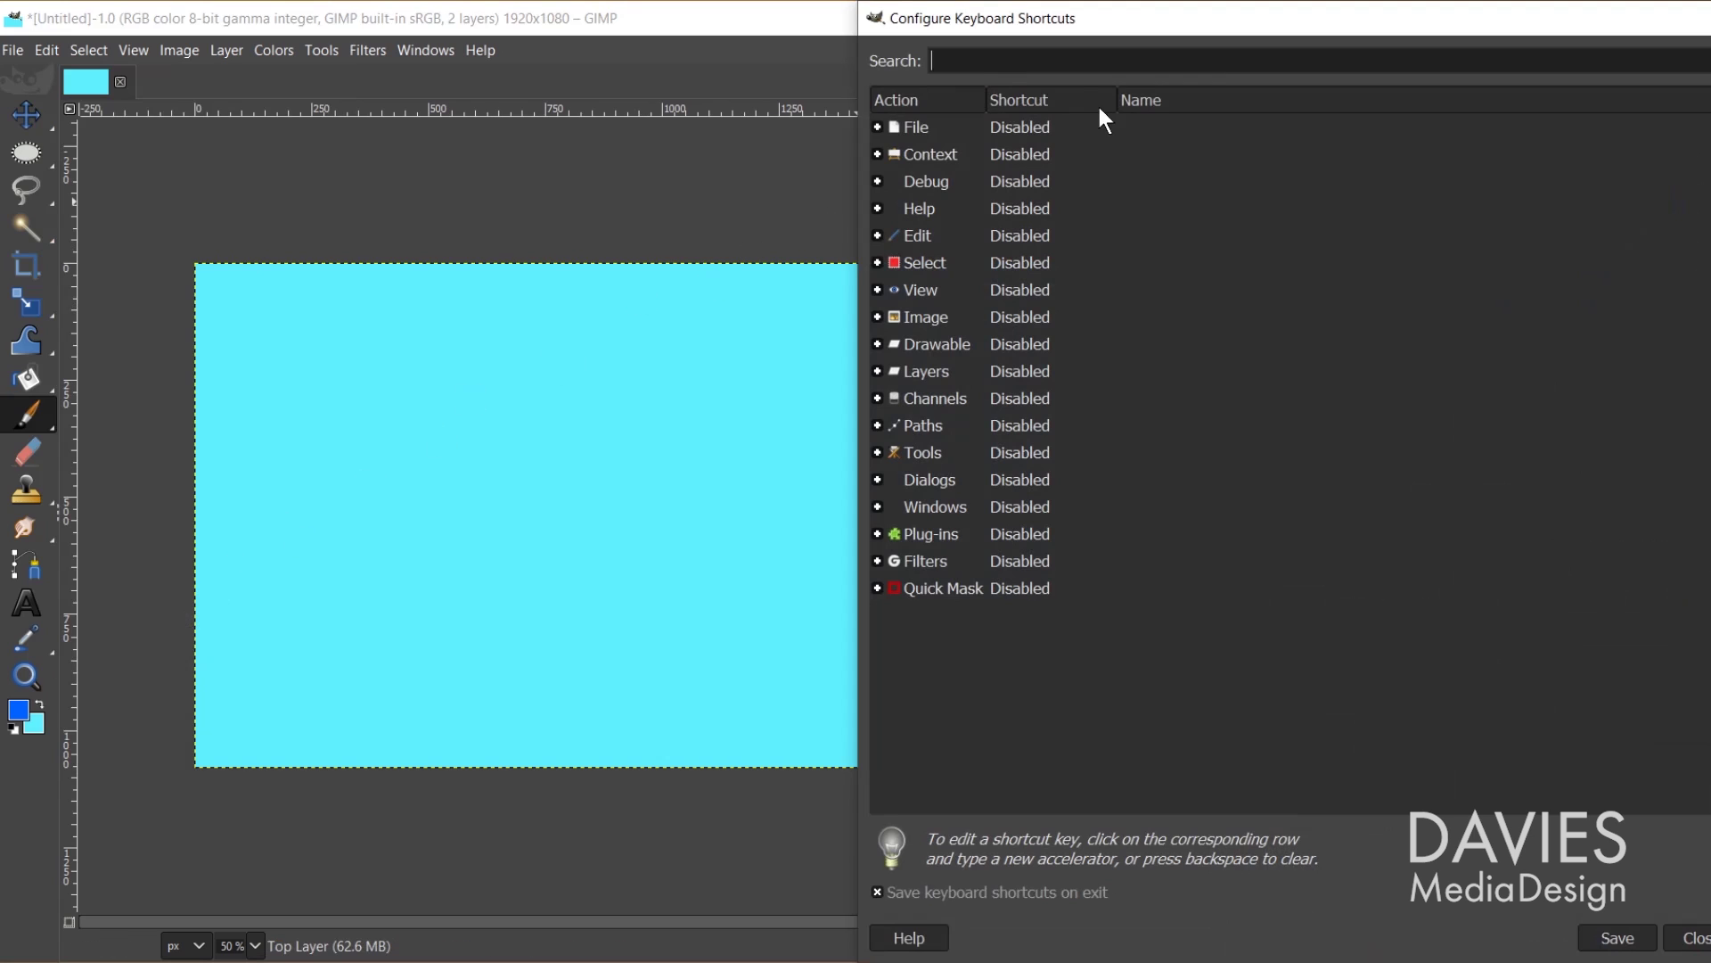
left_click_drag(1116, 30, 647, 64)
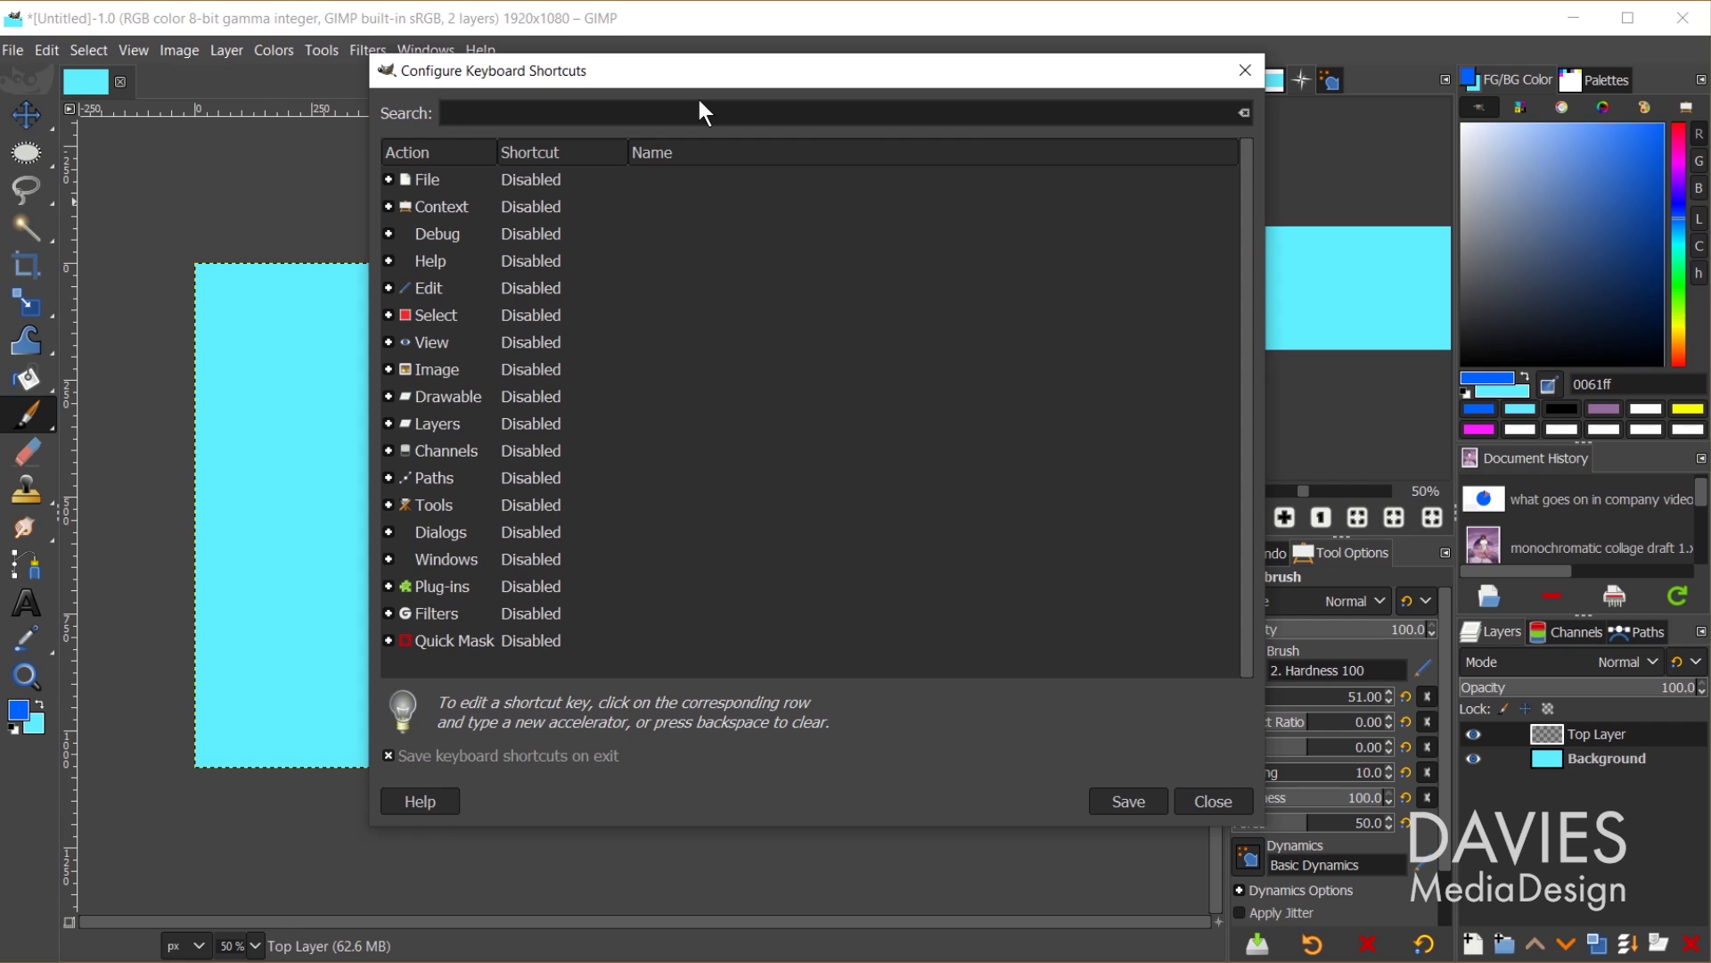
type("rotate")
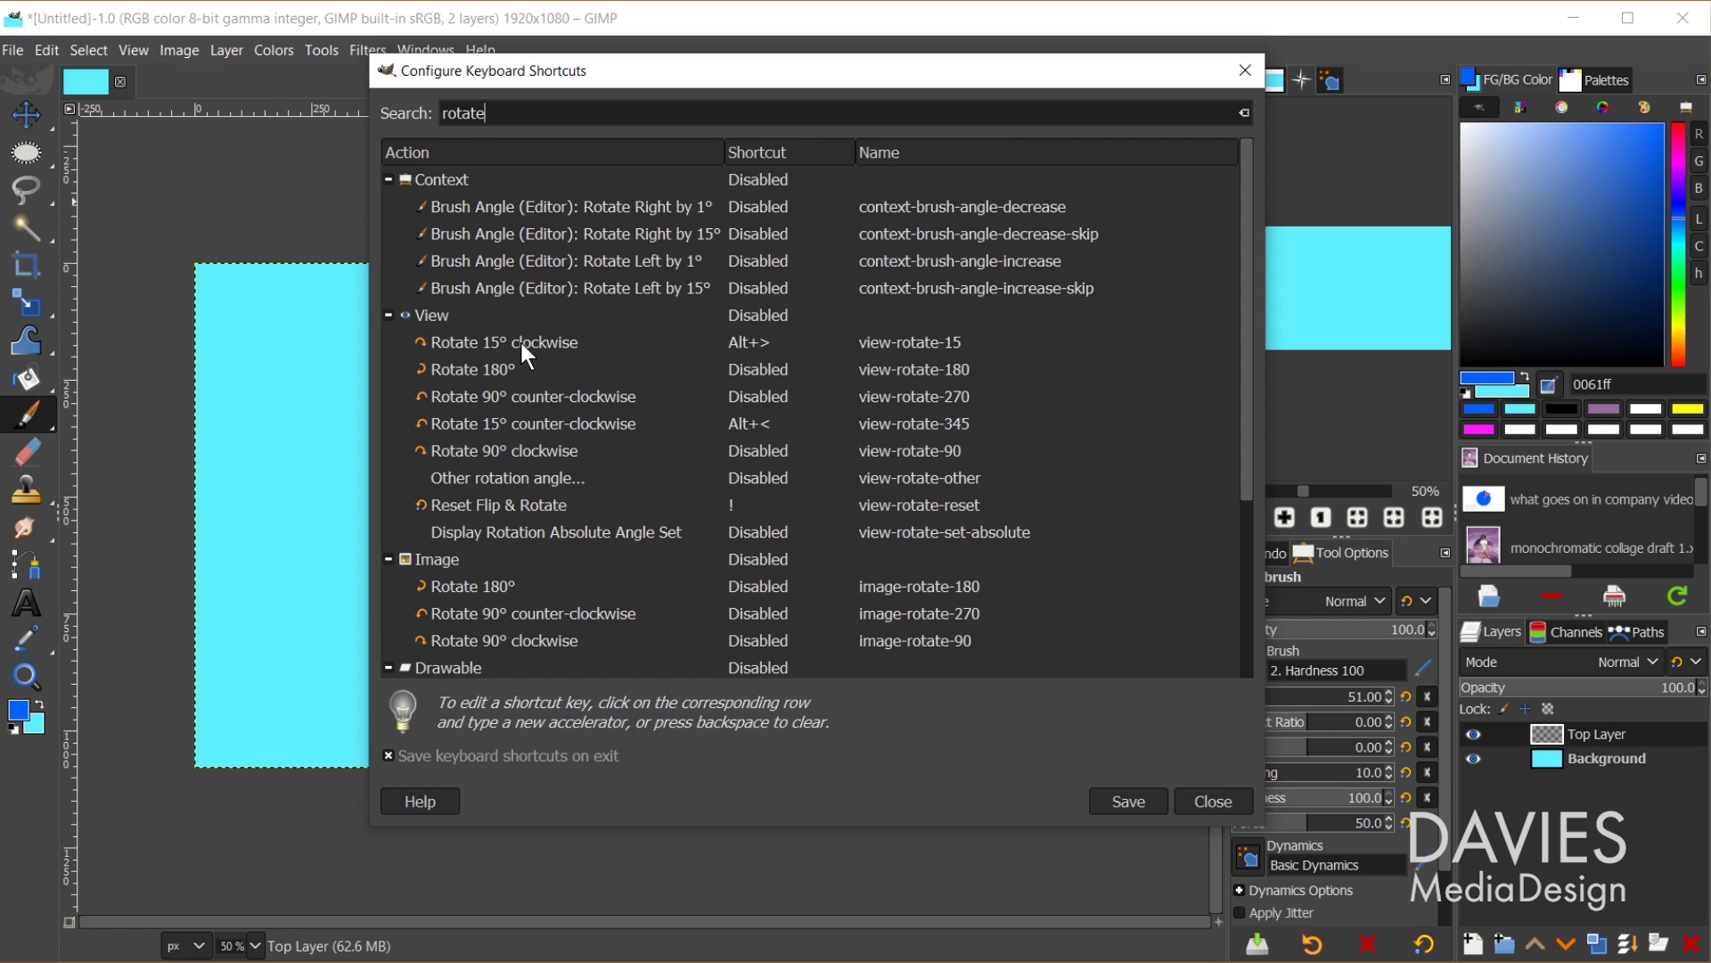
left_click(753, 336)
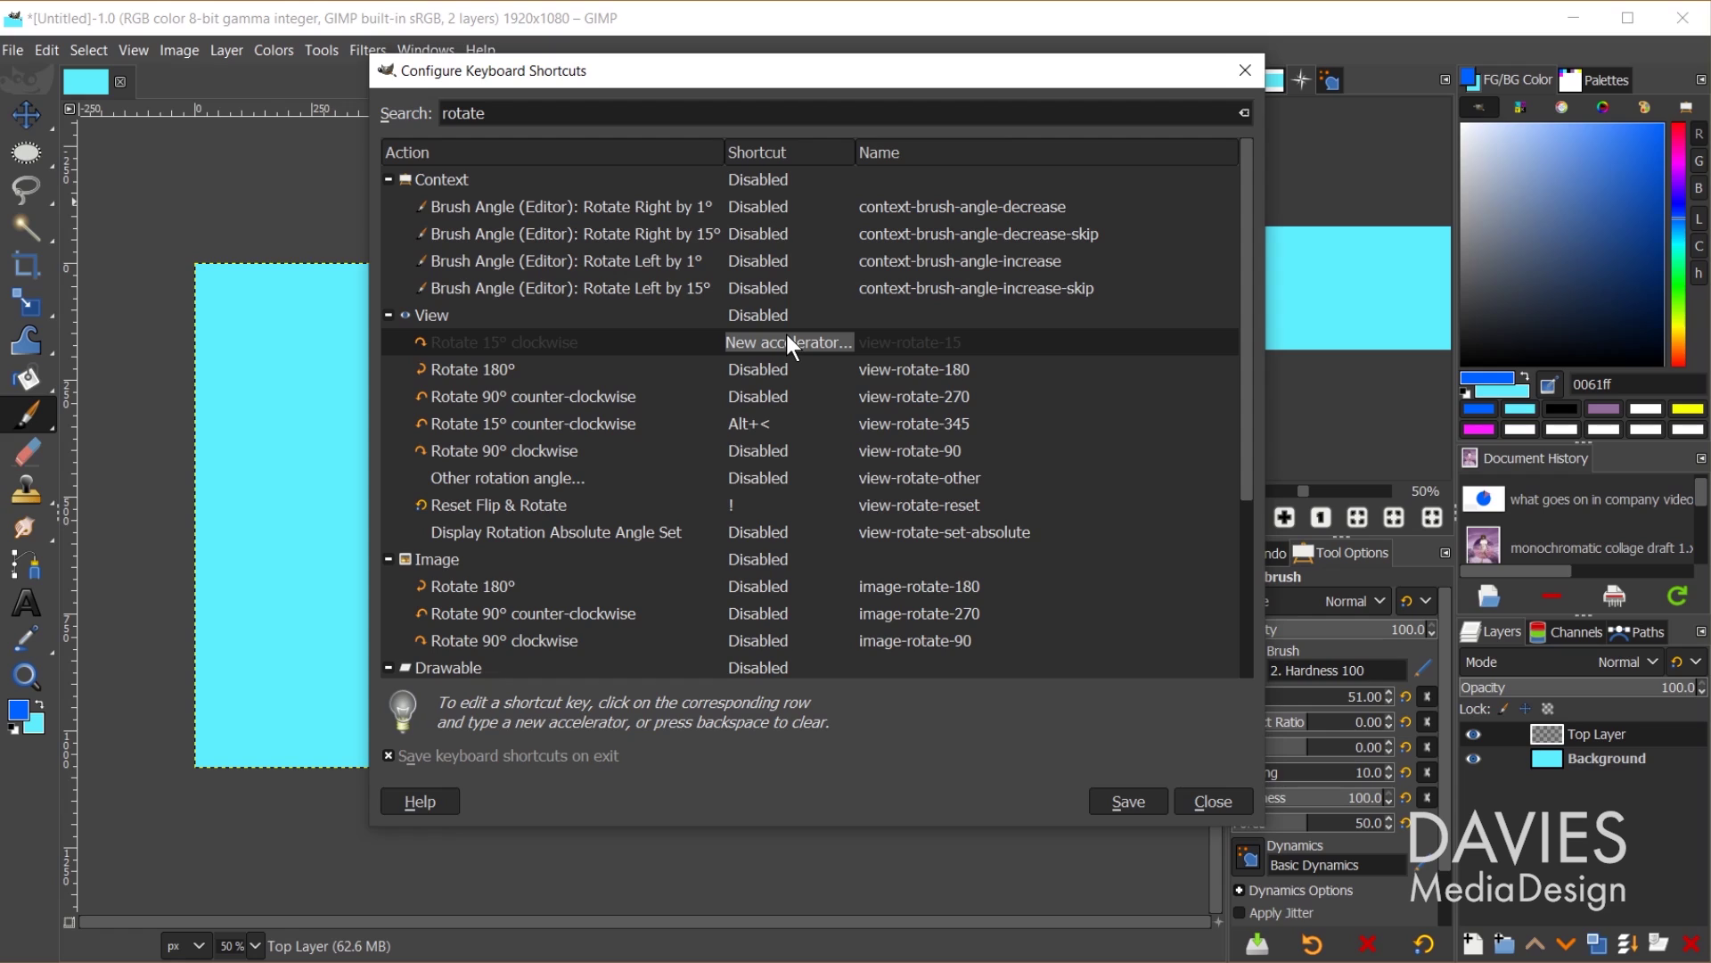
key("alt+greater")
left_click(763, 422)
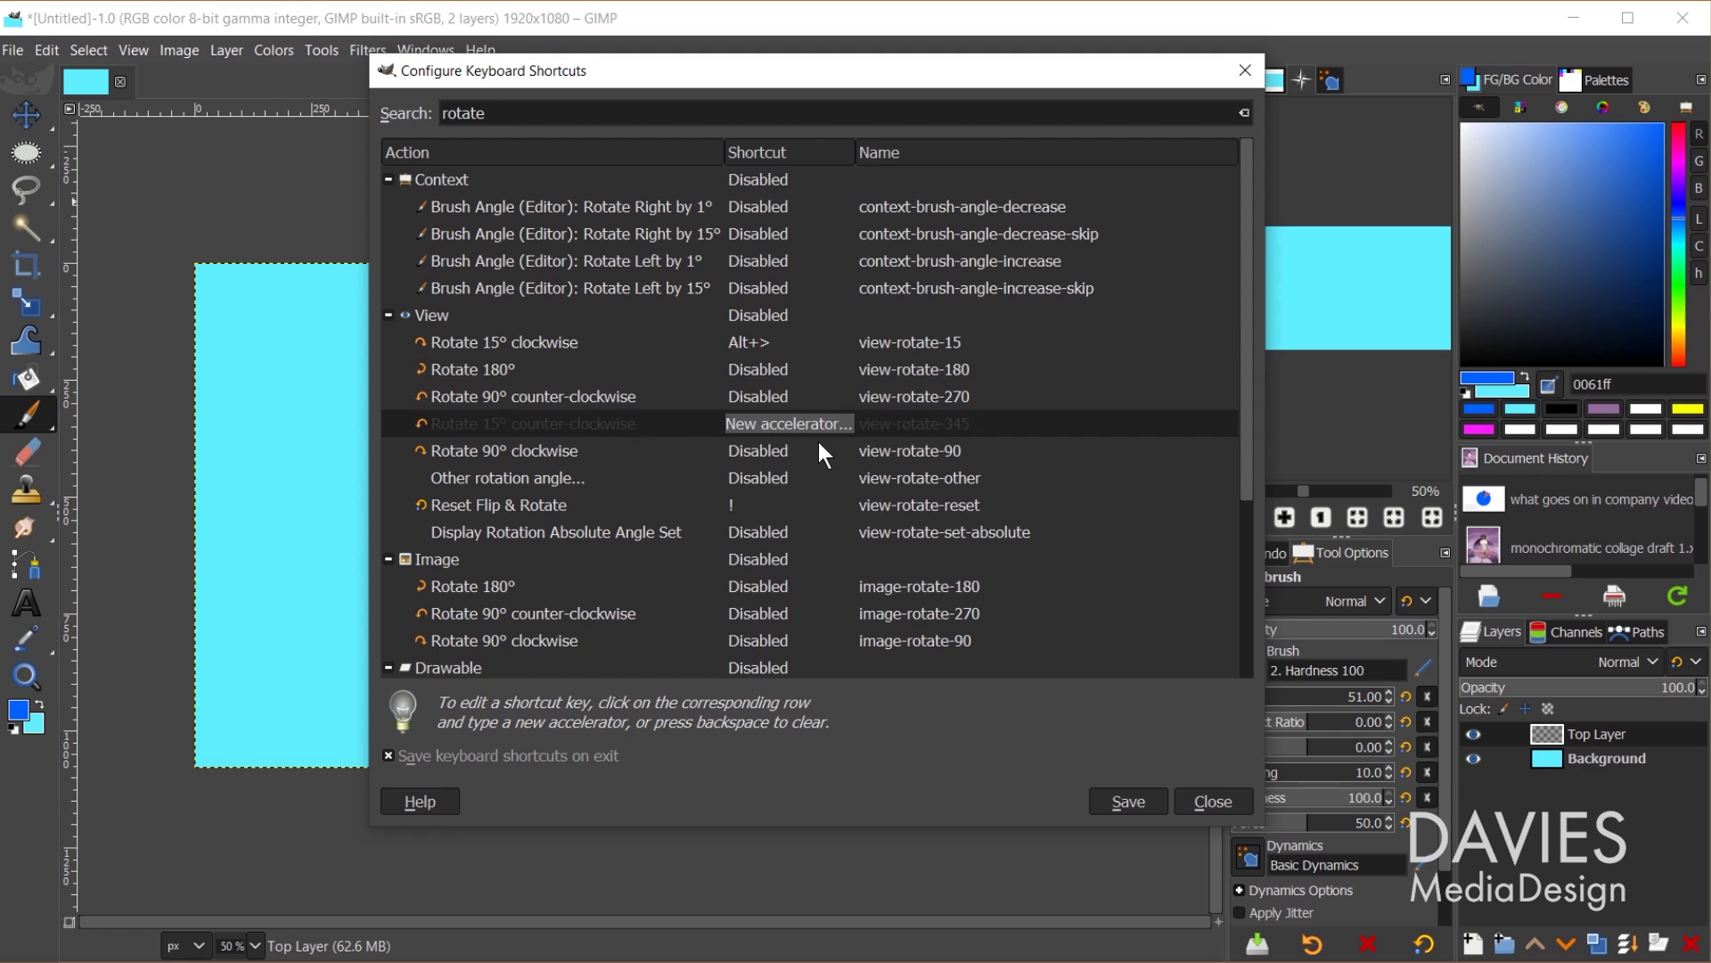
key("alt+less")
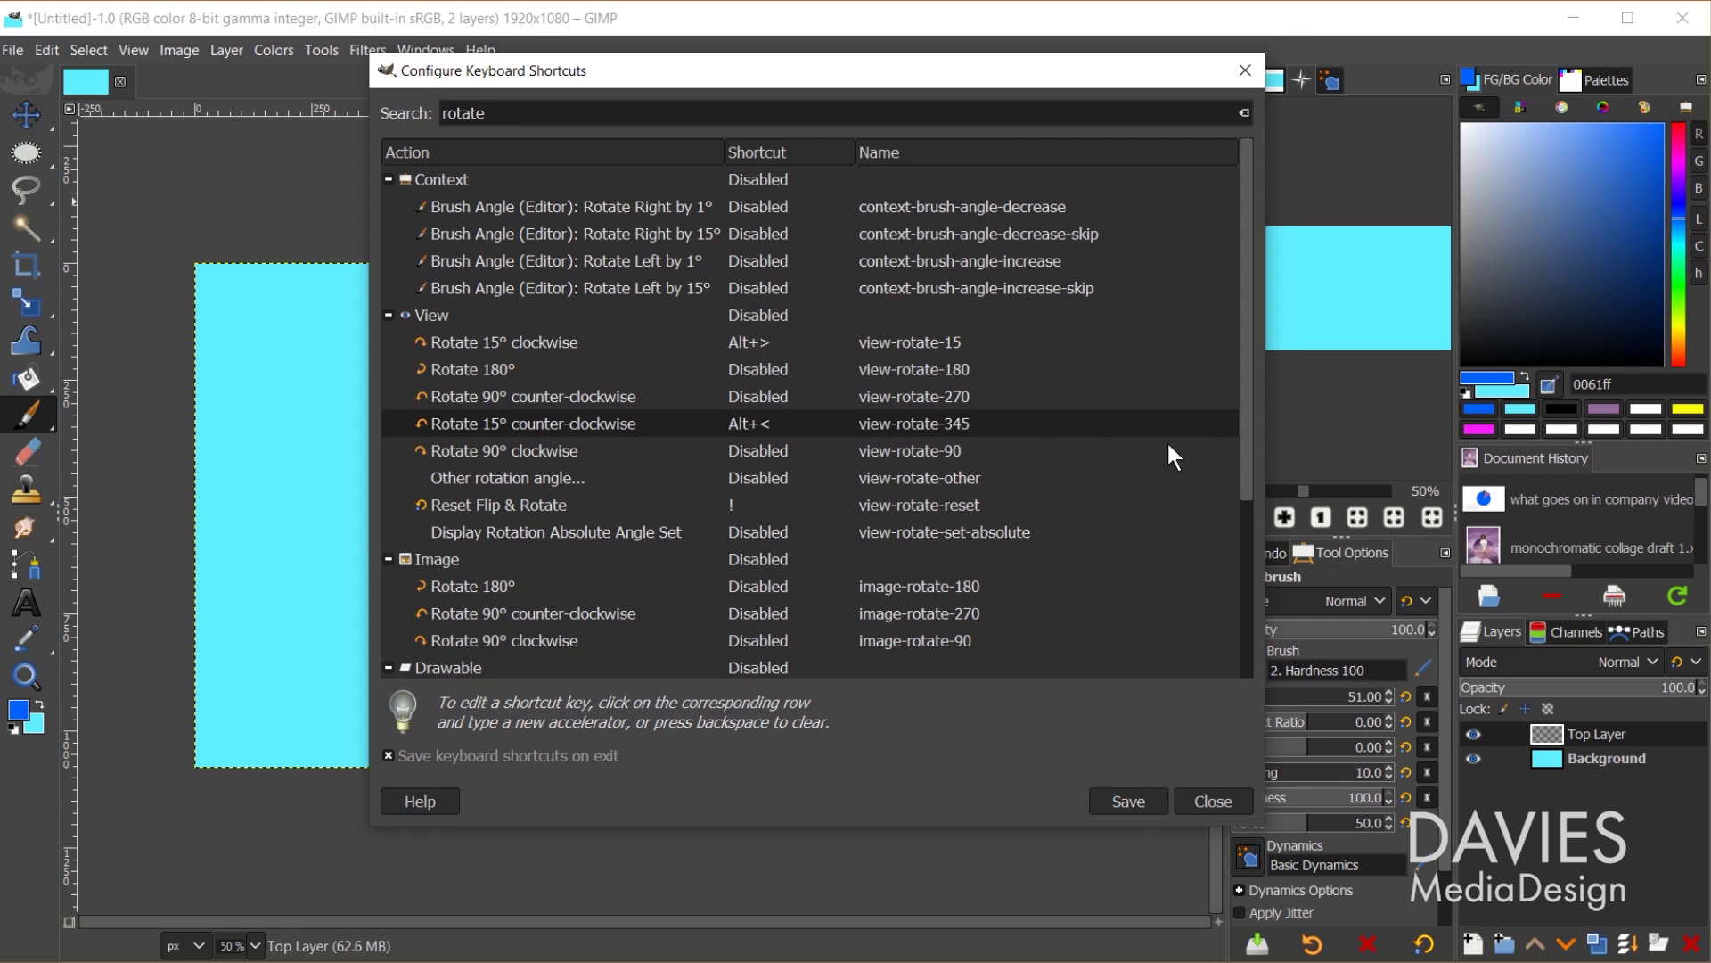
left_click(1245, 70)
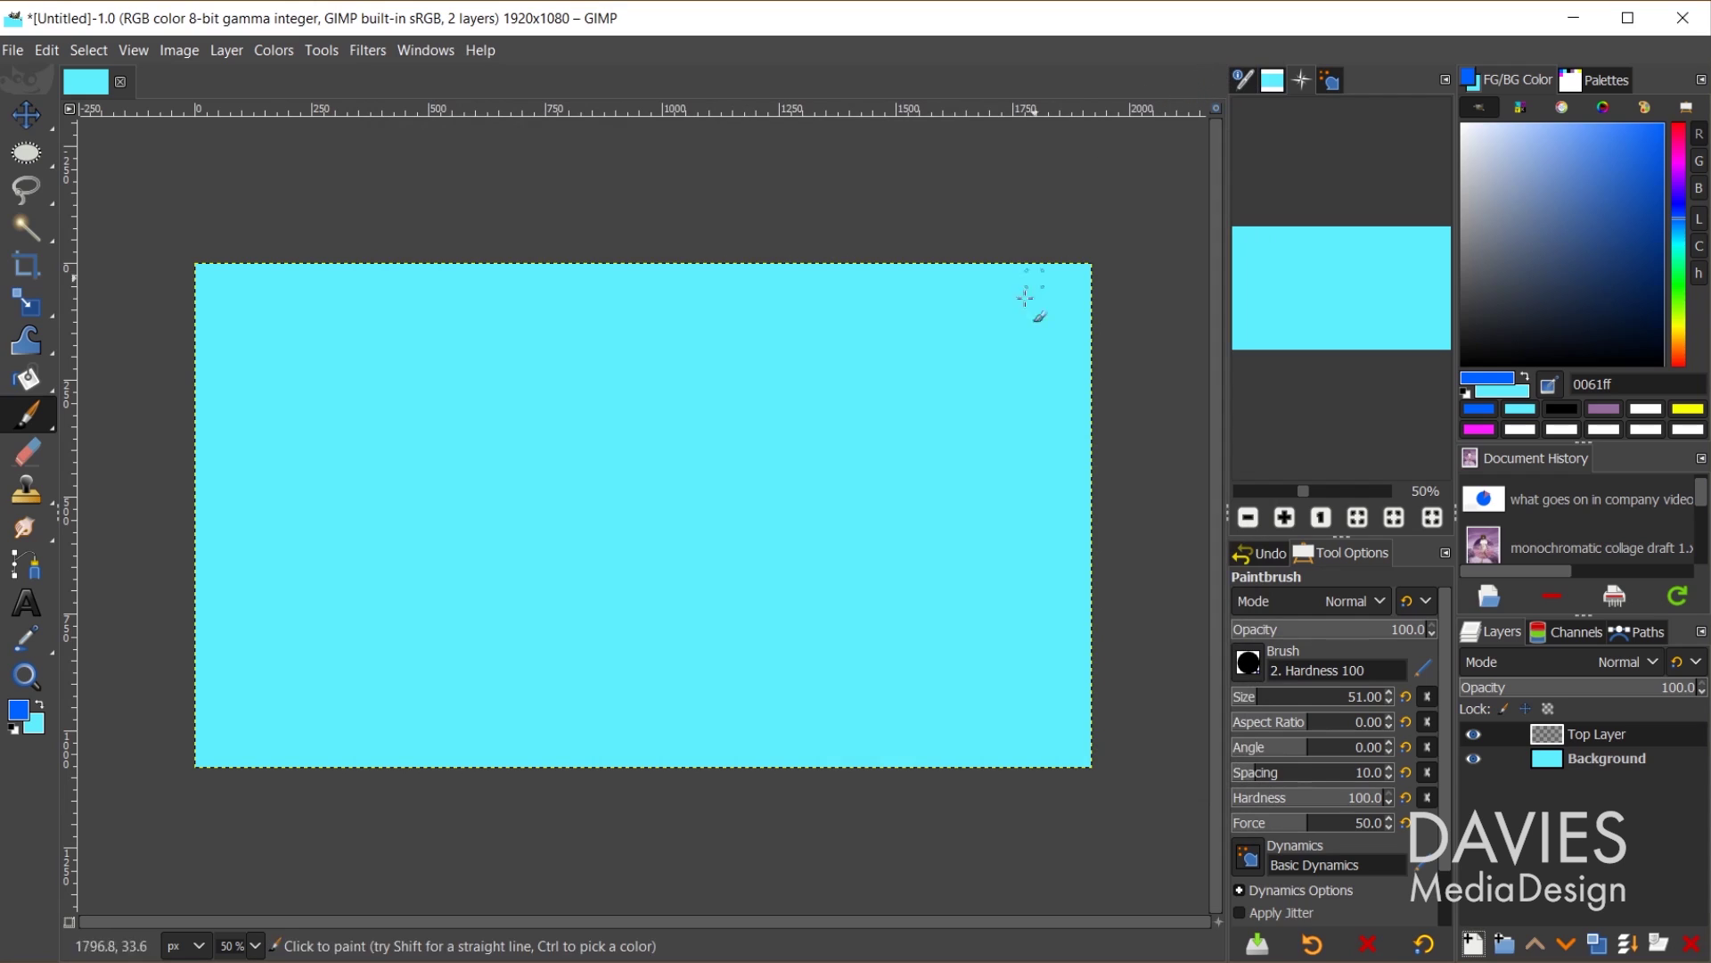
key("alt+Tab")
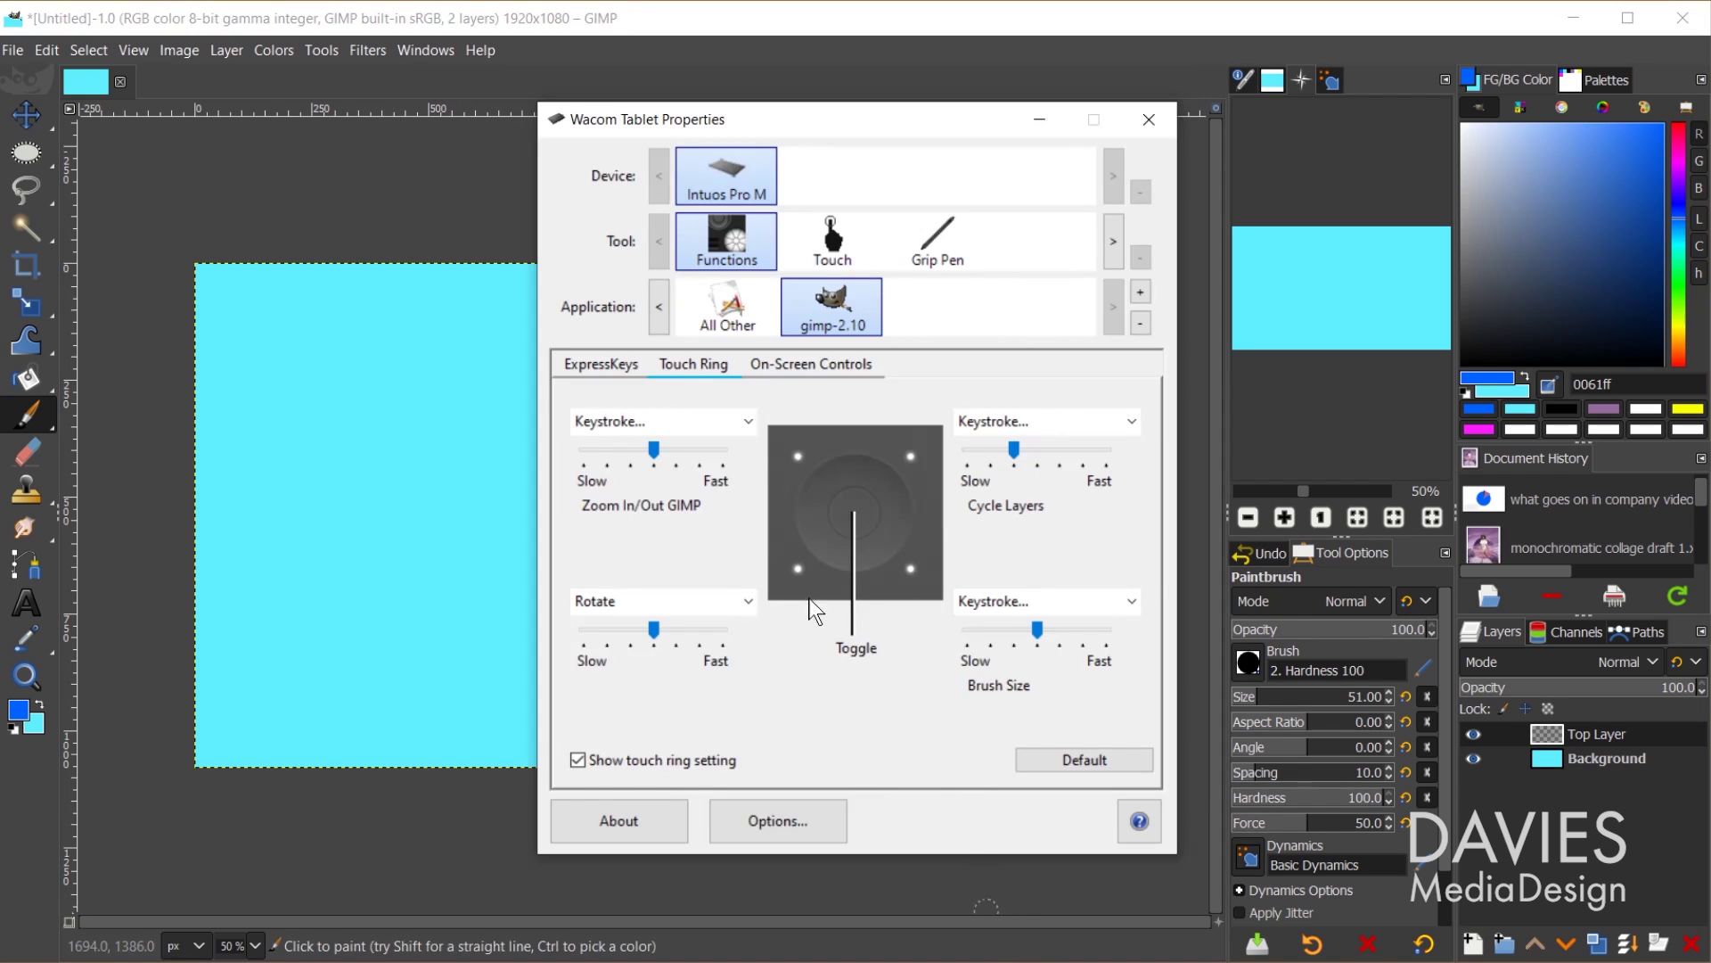
Change the Touch Ring's Rotate function to a keystroke with Alt+Shift+< for one turning direction and Alt+Shift+> for the other.
left_click(696, 610)
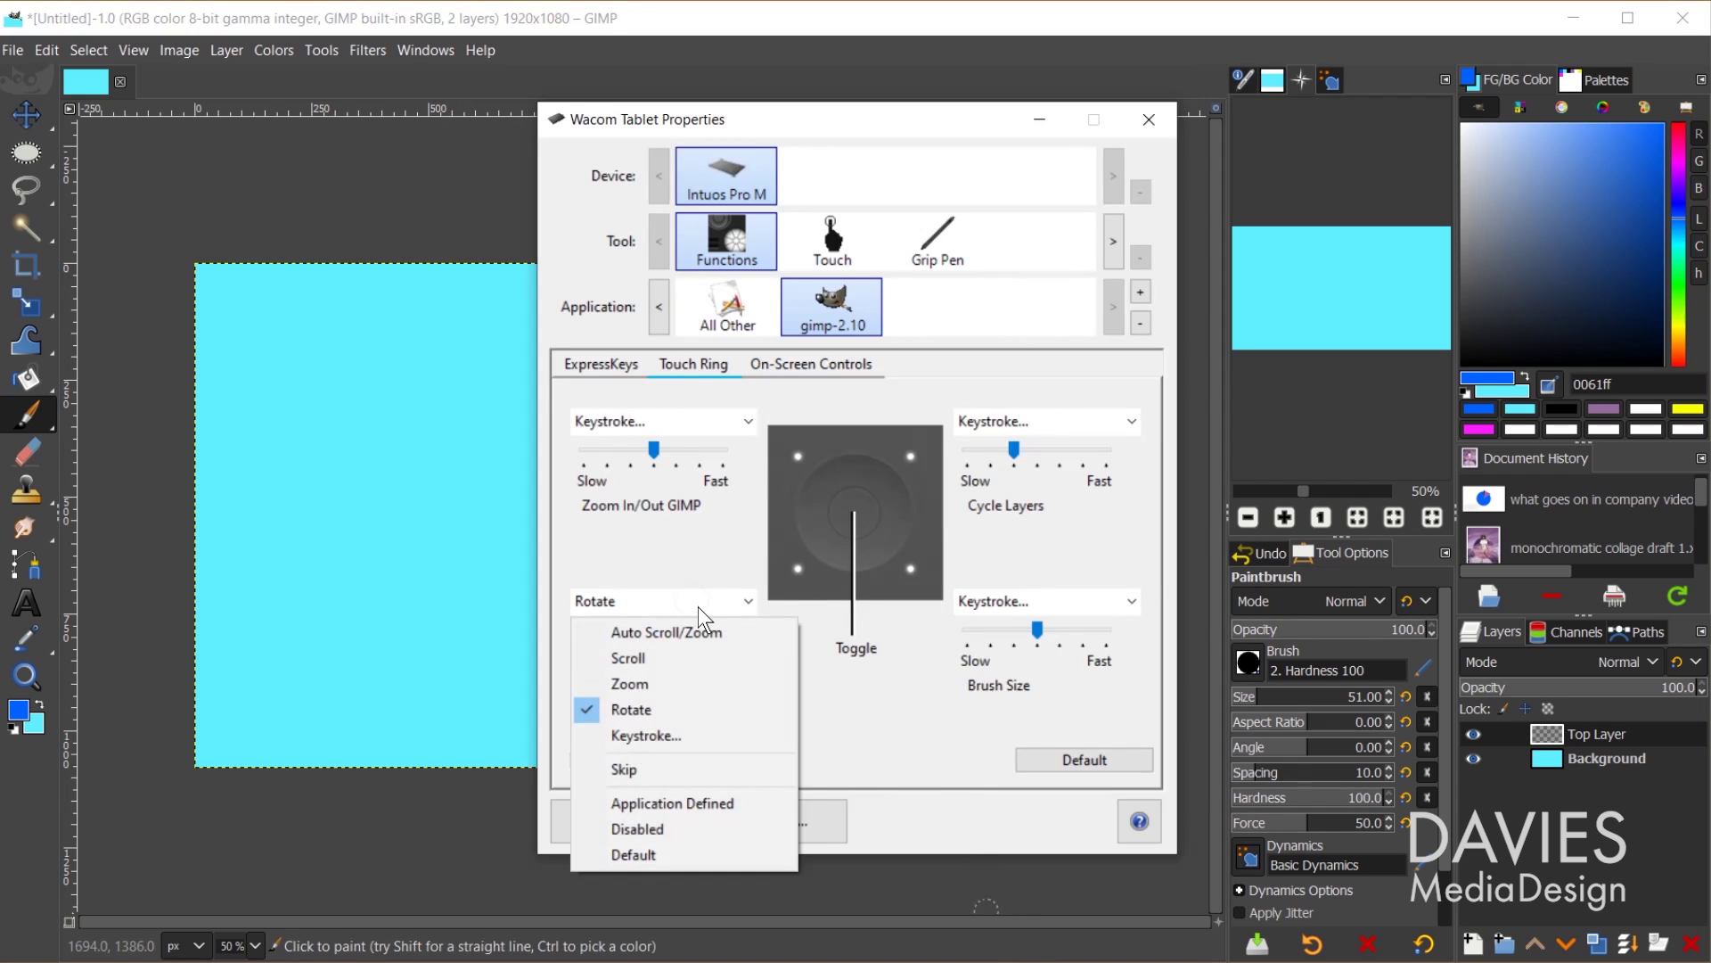
left_click(700, 732)
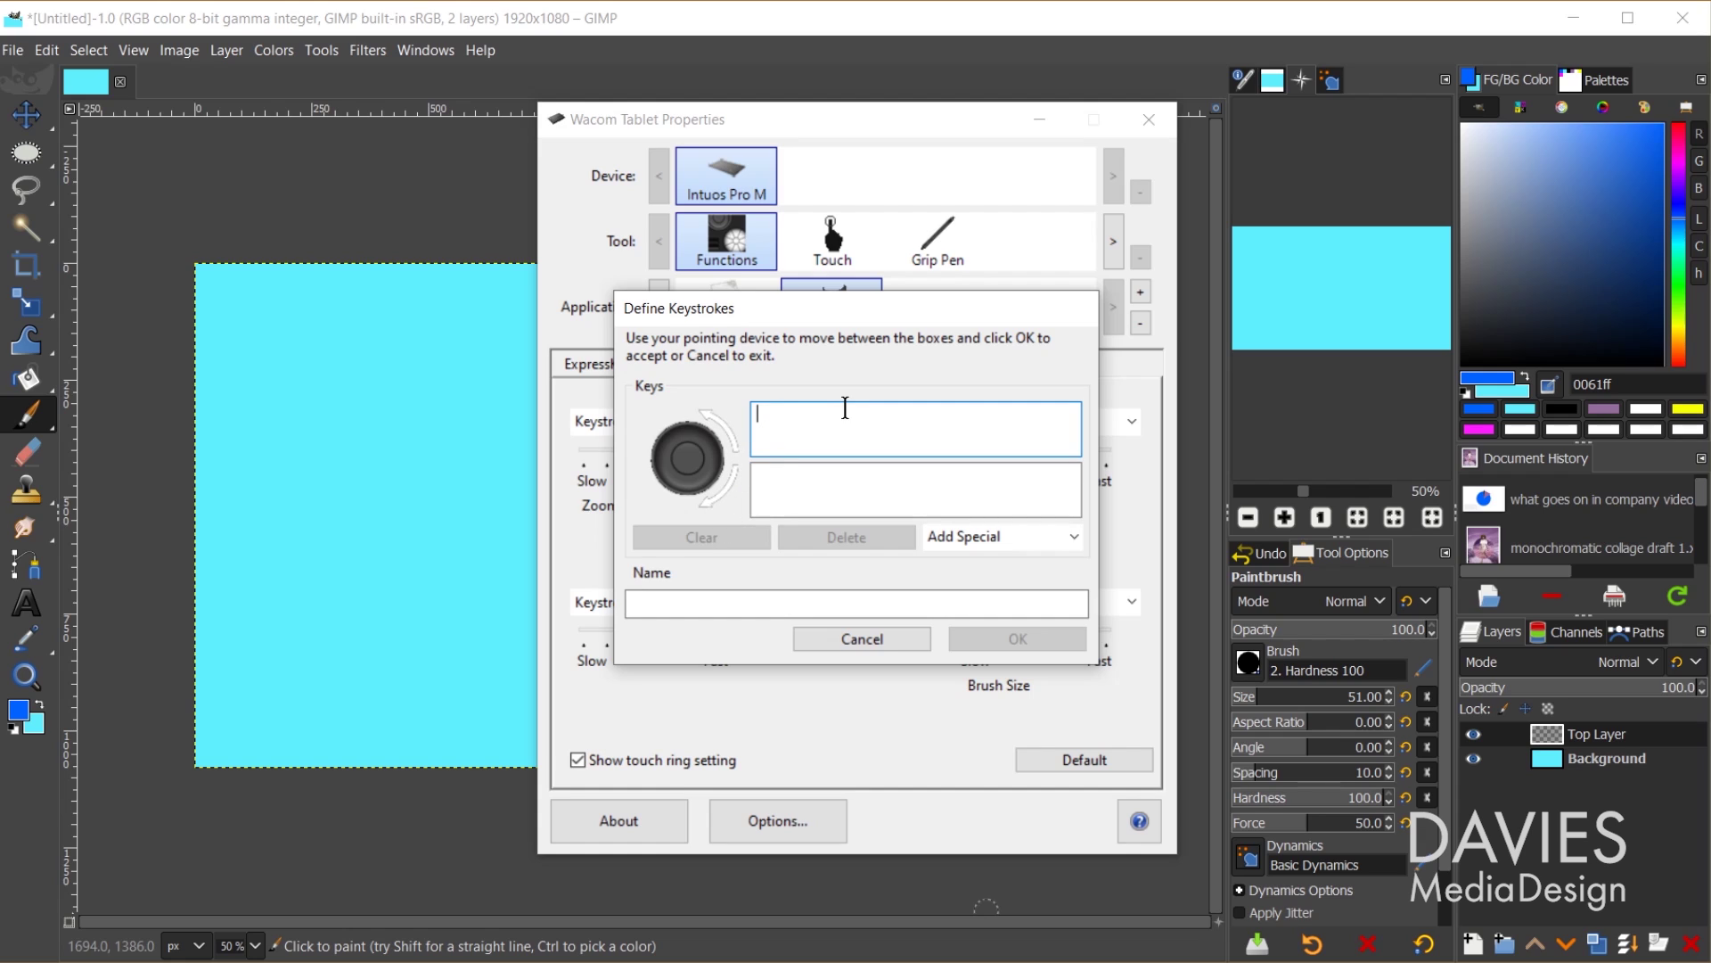
key("alt+shift+comma")
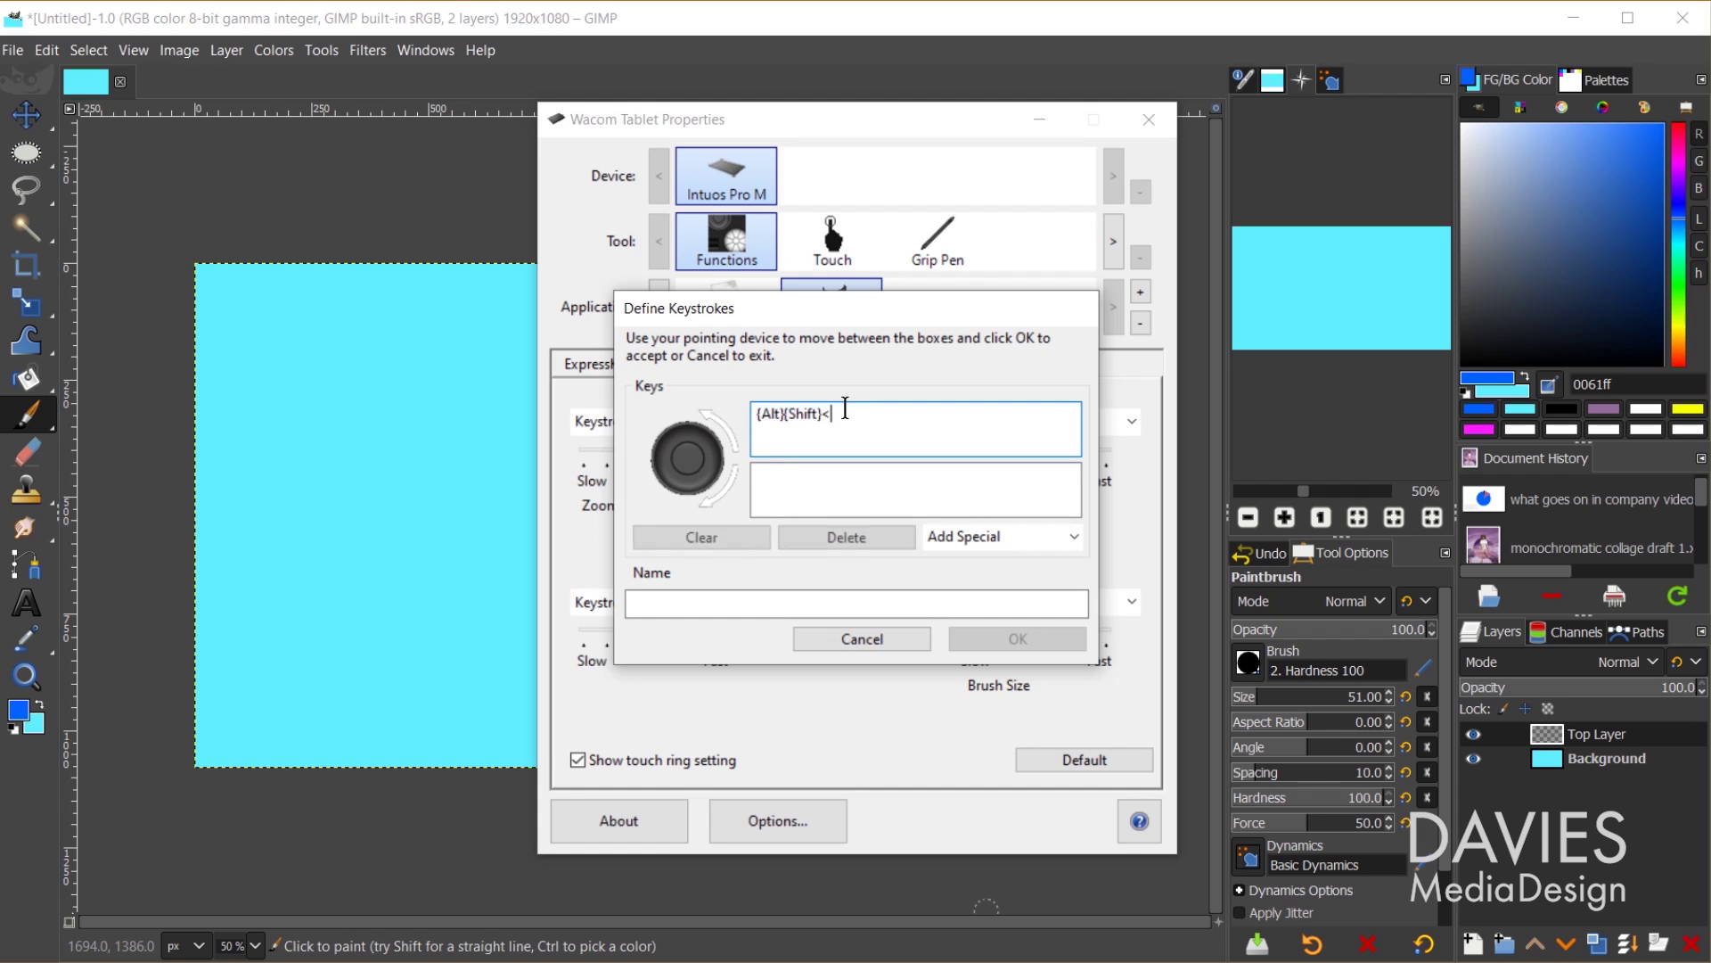
left_click(856, 480)
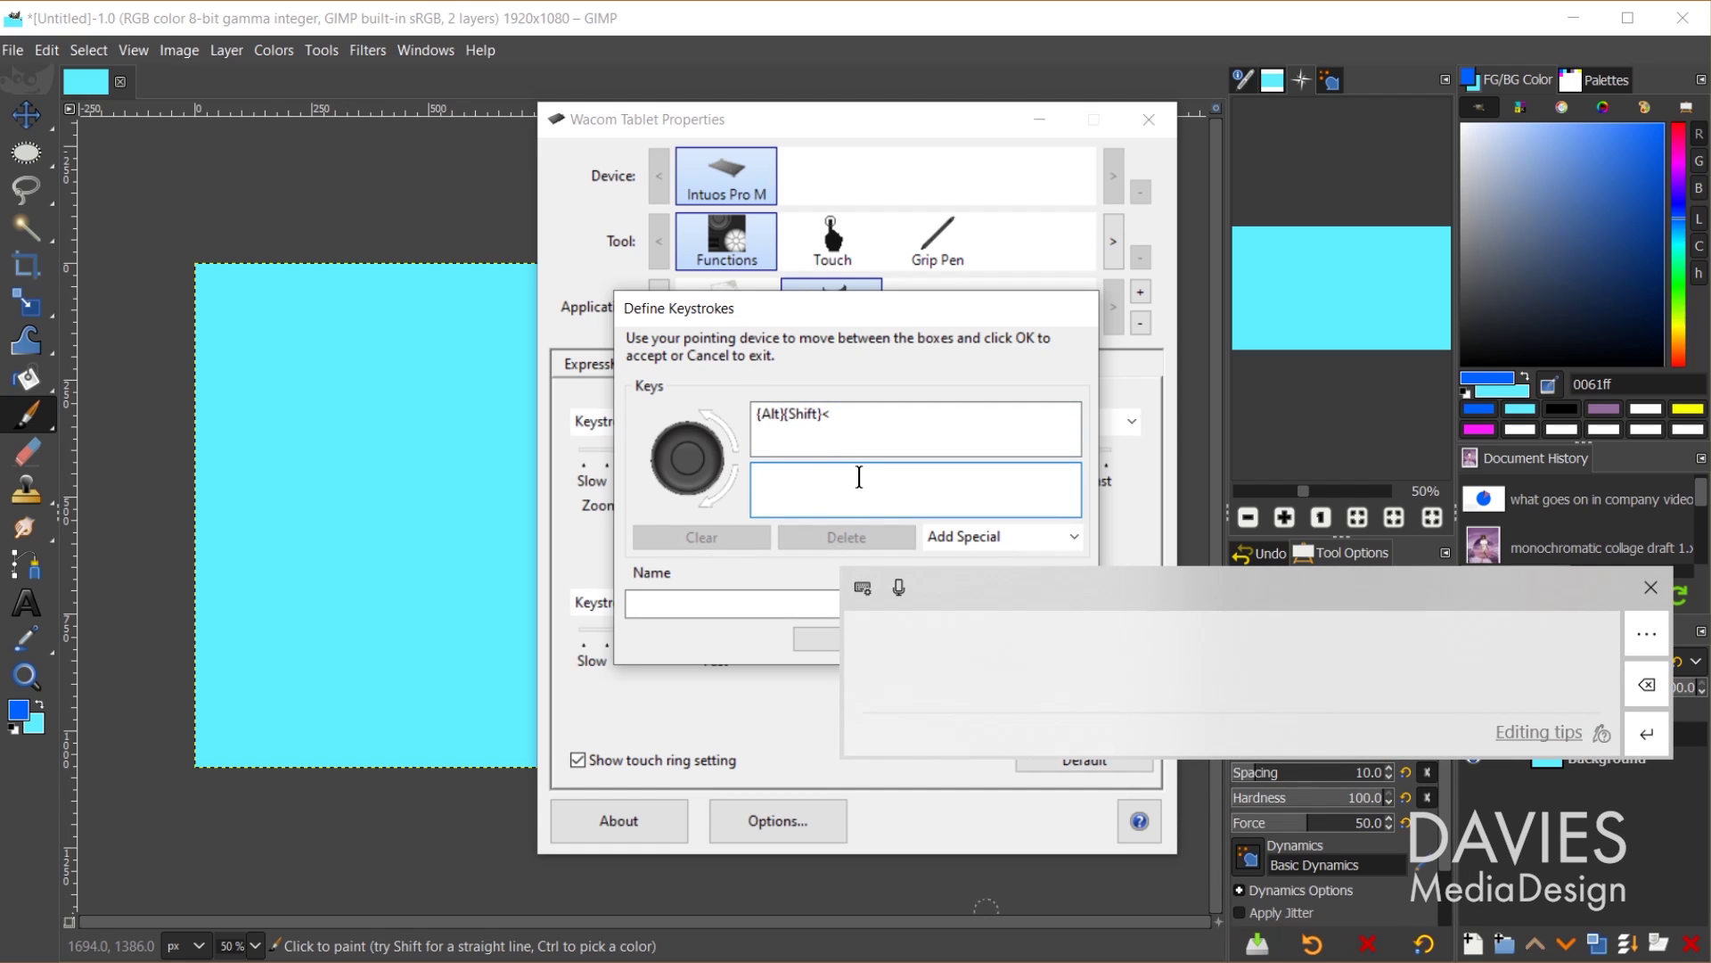
key("alt+shift+period")
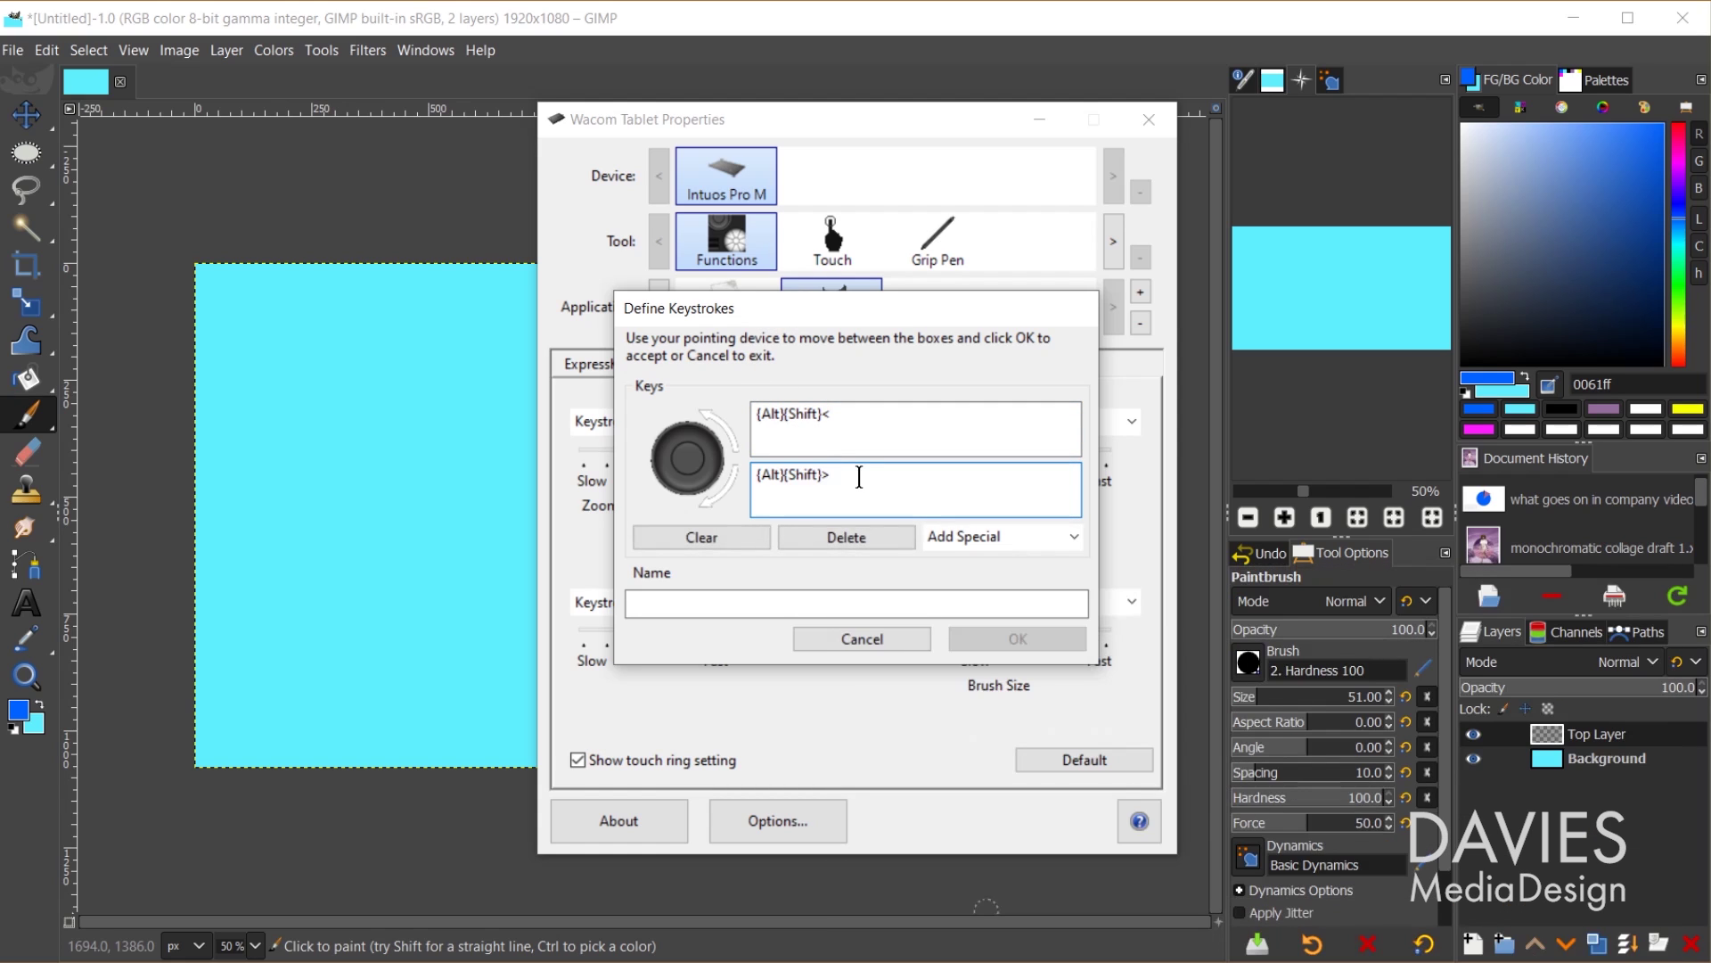
Name the keystroke function Rotate Canvas and save the keystroke definition.
left_click(729, 594)
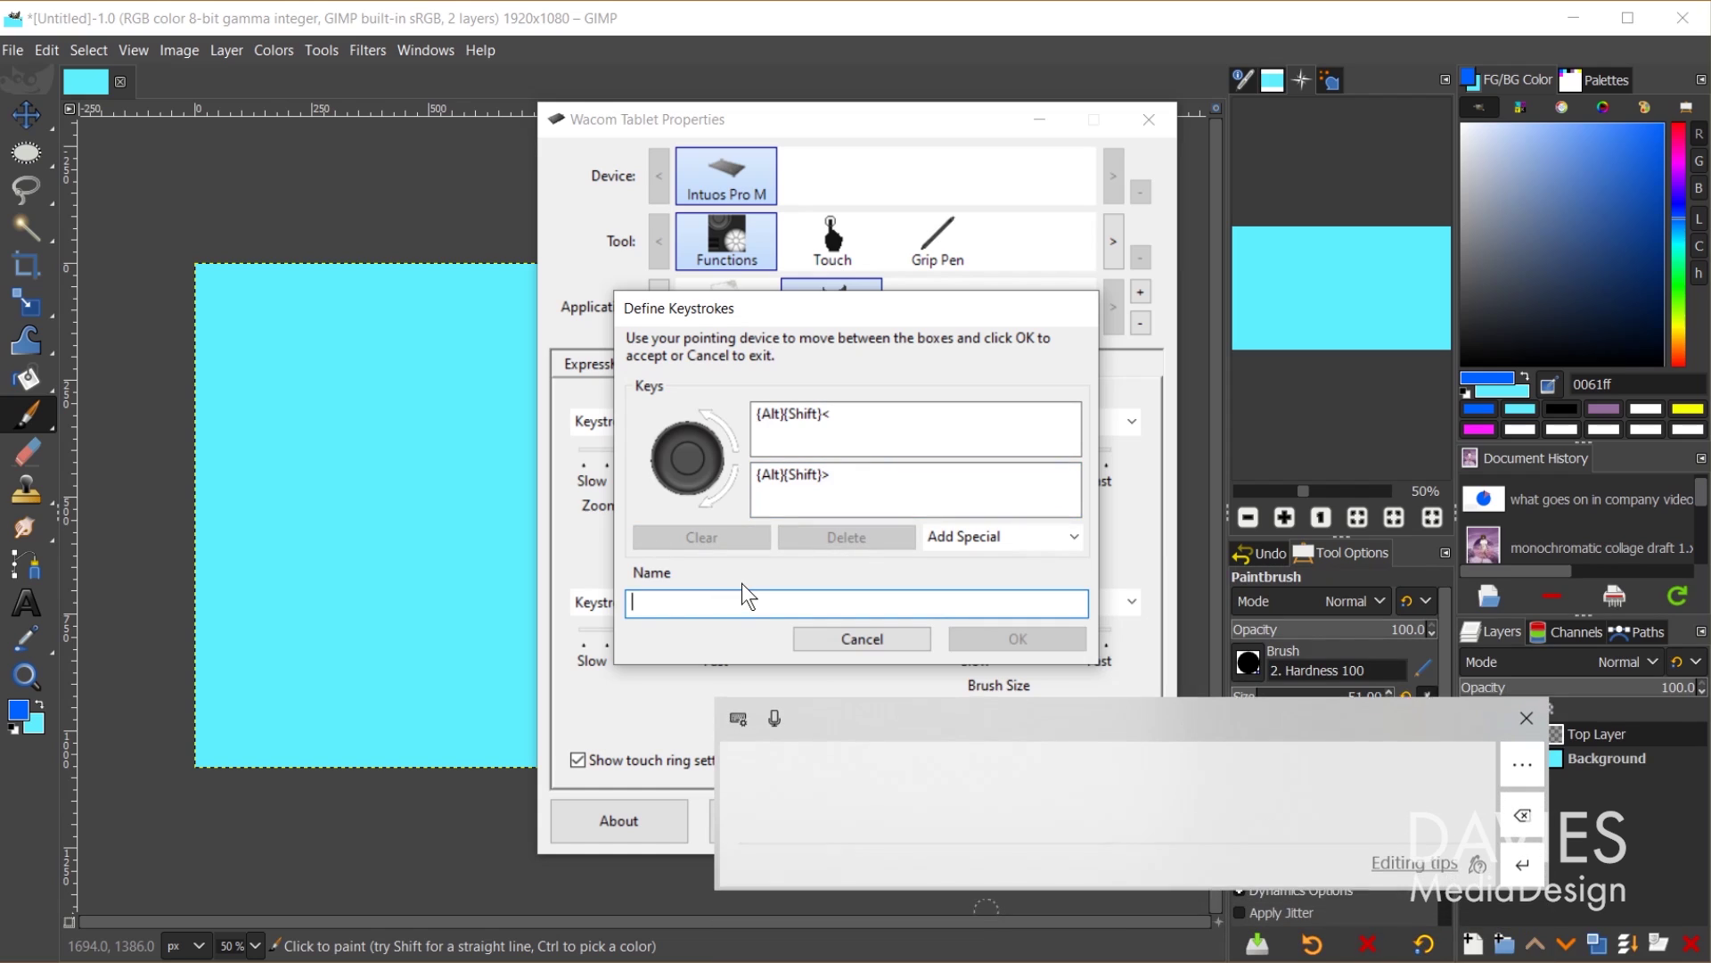
type("Rotaste")
key("BackSpace")
key("BackSpace")
key("BackSpace")
key("BackSpace")
key("BackSpace")
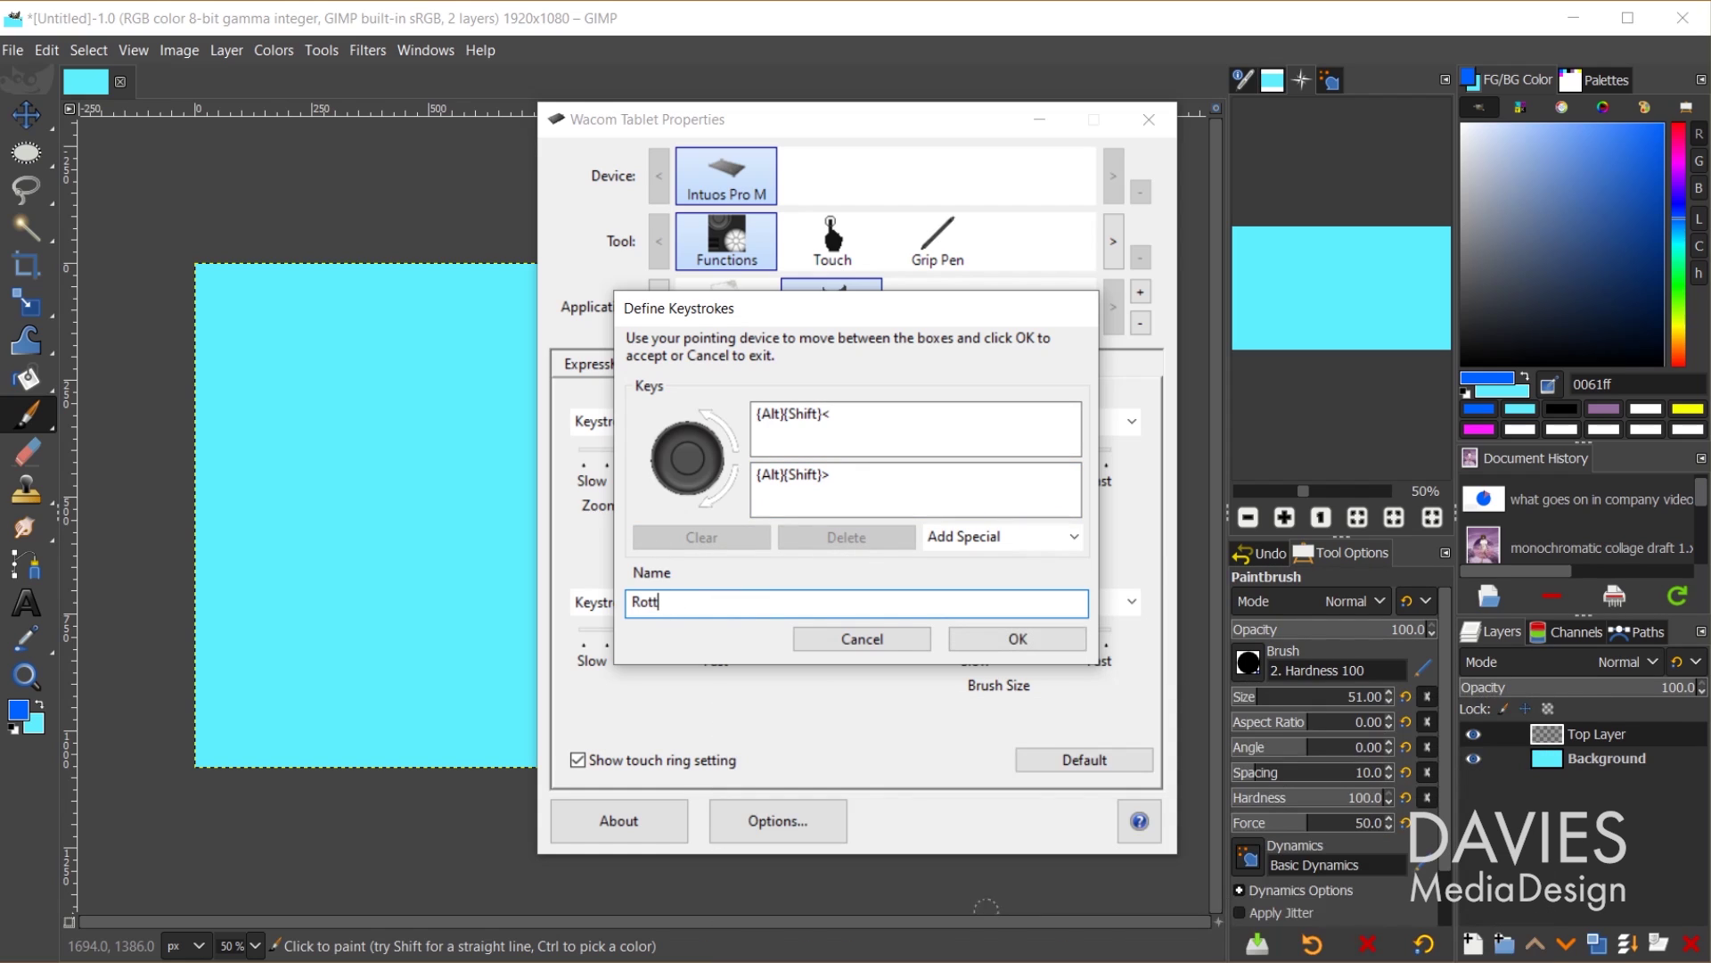
type("ate Canvas")
left_click(1020, 642)
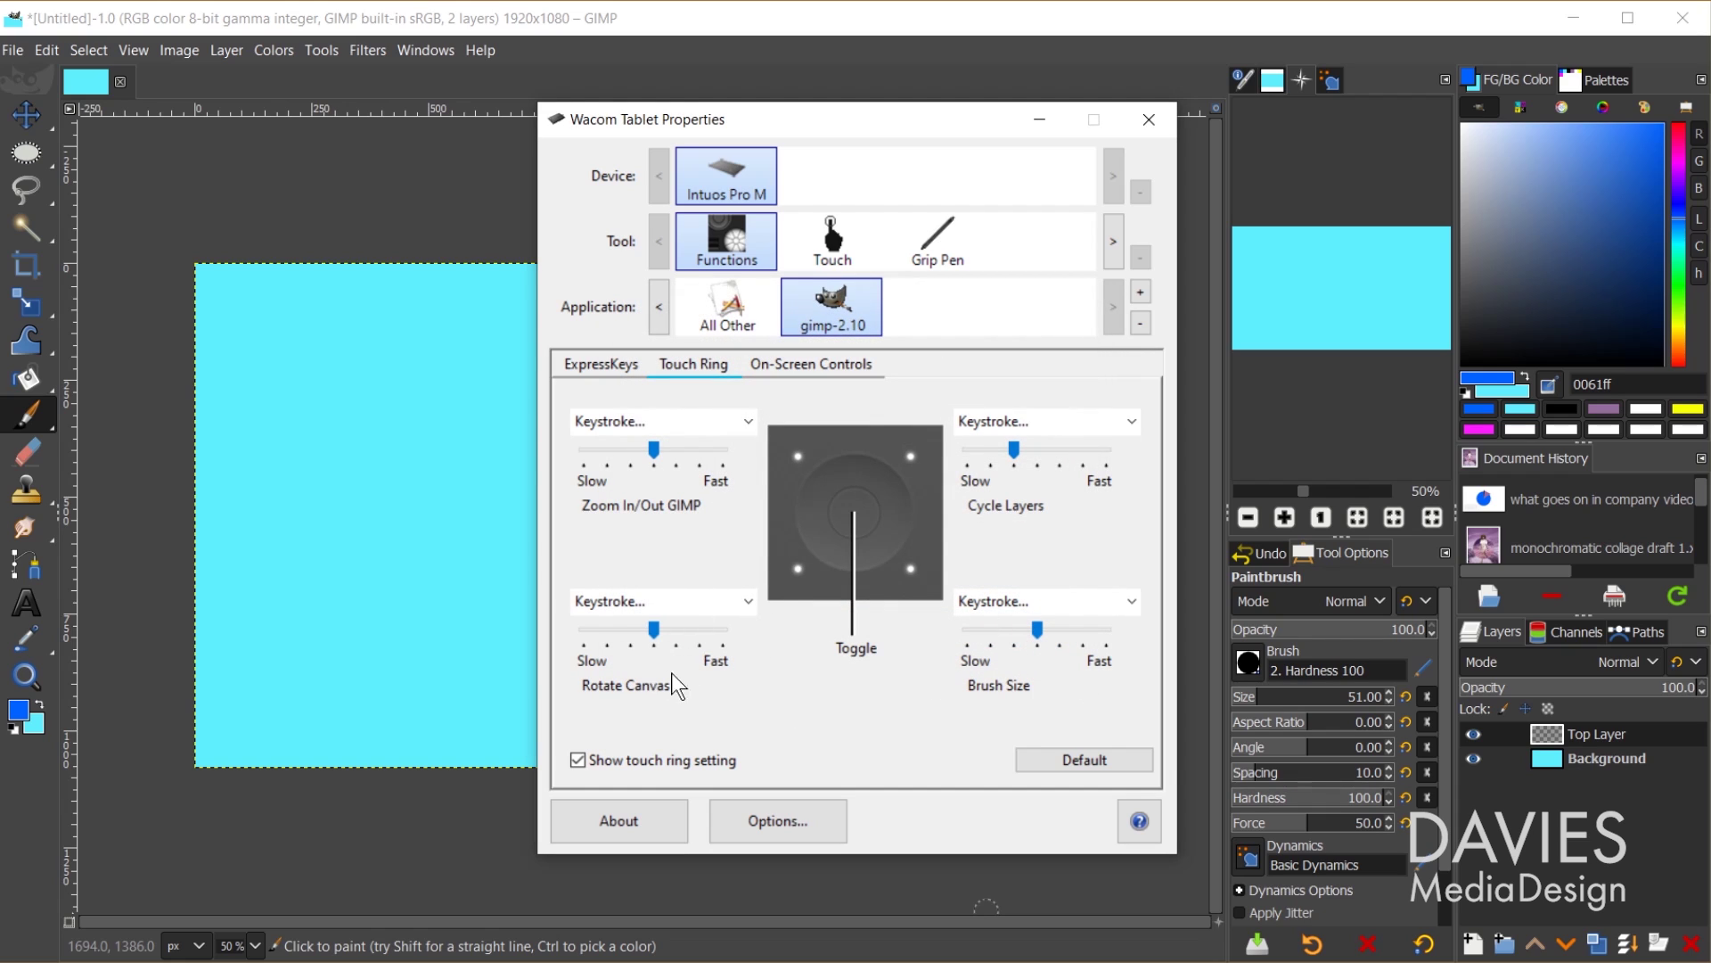
Switch to GIMP and test the Rotate Canvas function by rotating the canvas back and forth in both directions.
left_click(403, 27)
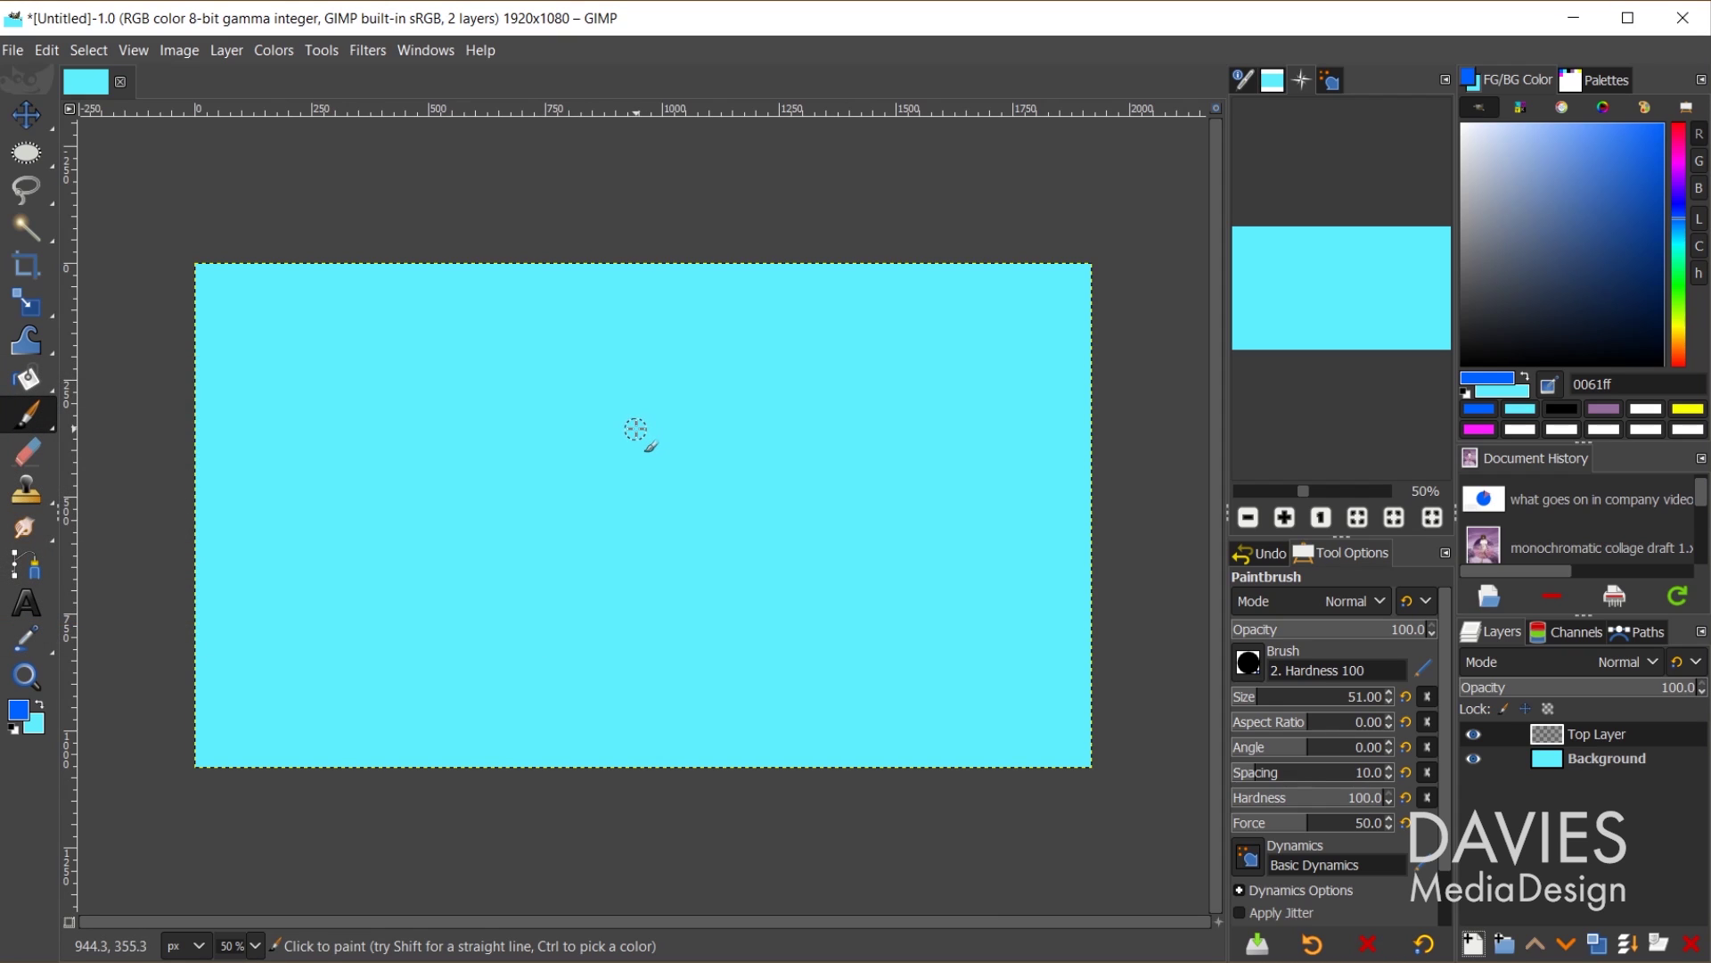
key("shift+bracketleft")
key("shift+bracketleft")
key("shift+bracketleft")
key("shift+bracketleft")
key("shift+bracketleft")
key("shift+bracketleft")
key("shift+bracketleft")
key("shift+bracketleft")
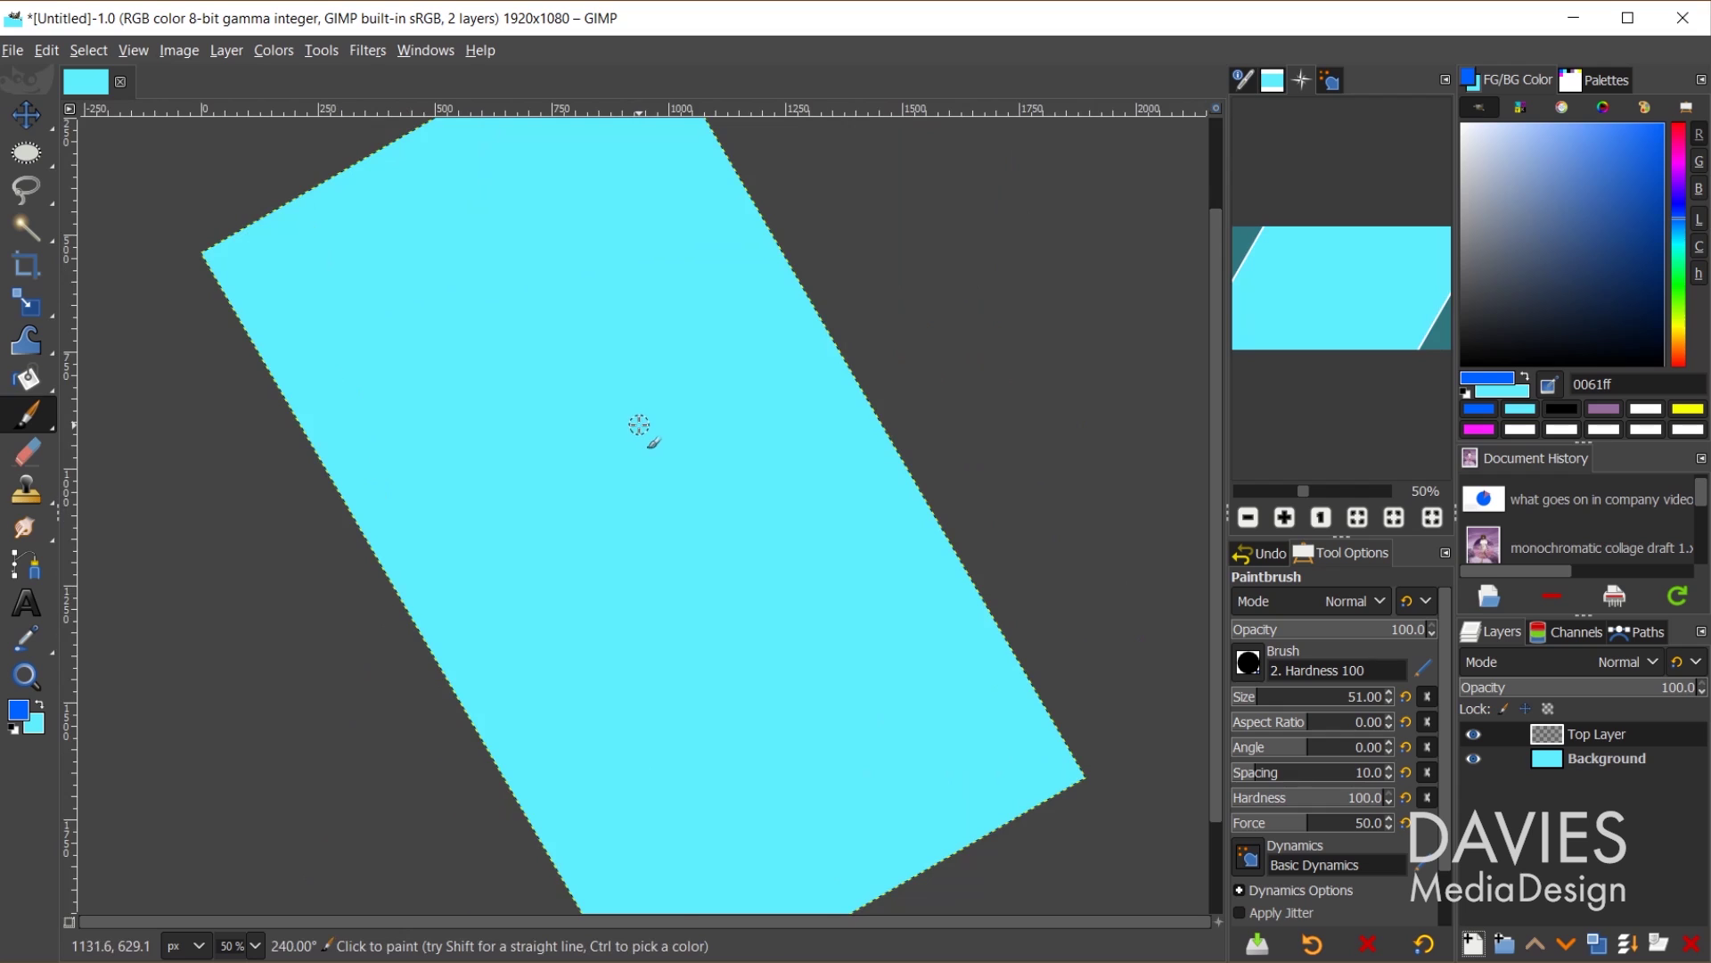
key("shift+bracketright")
key("shift+bracketright")
key("shift+bracketright")
key("shift+bracketright")
key("shift+bracketright")
key("shift+bracketright")
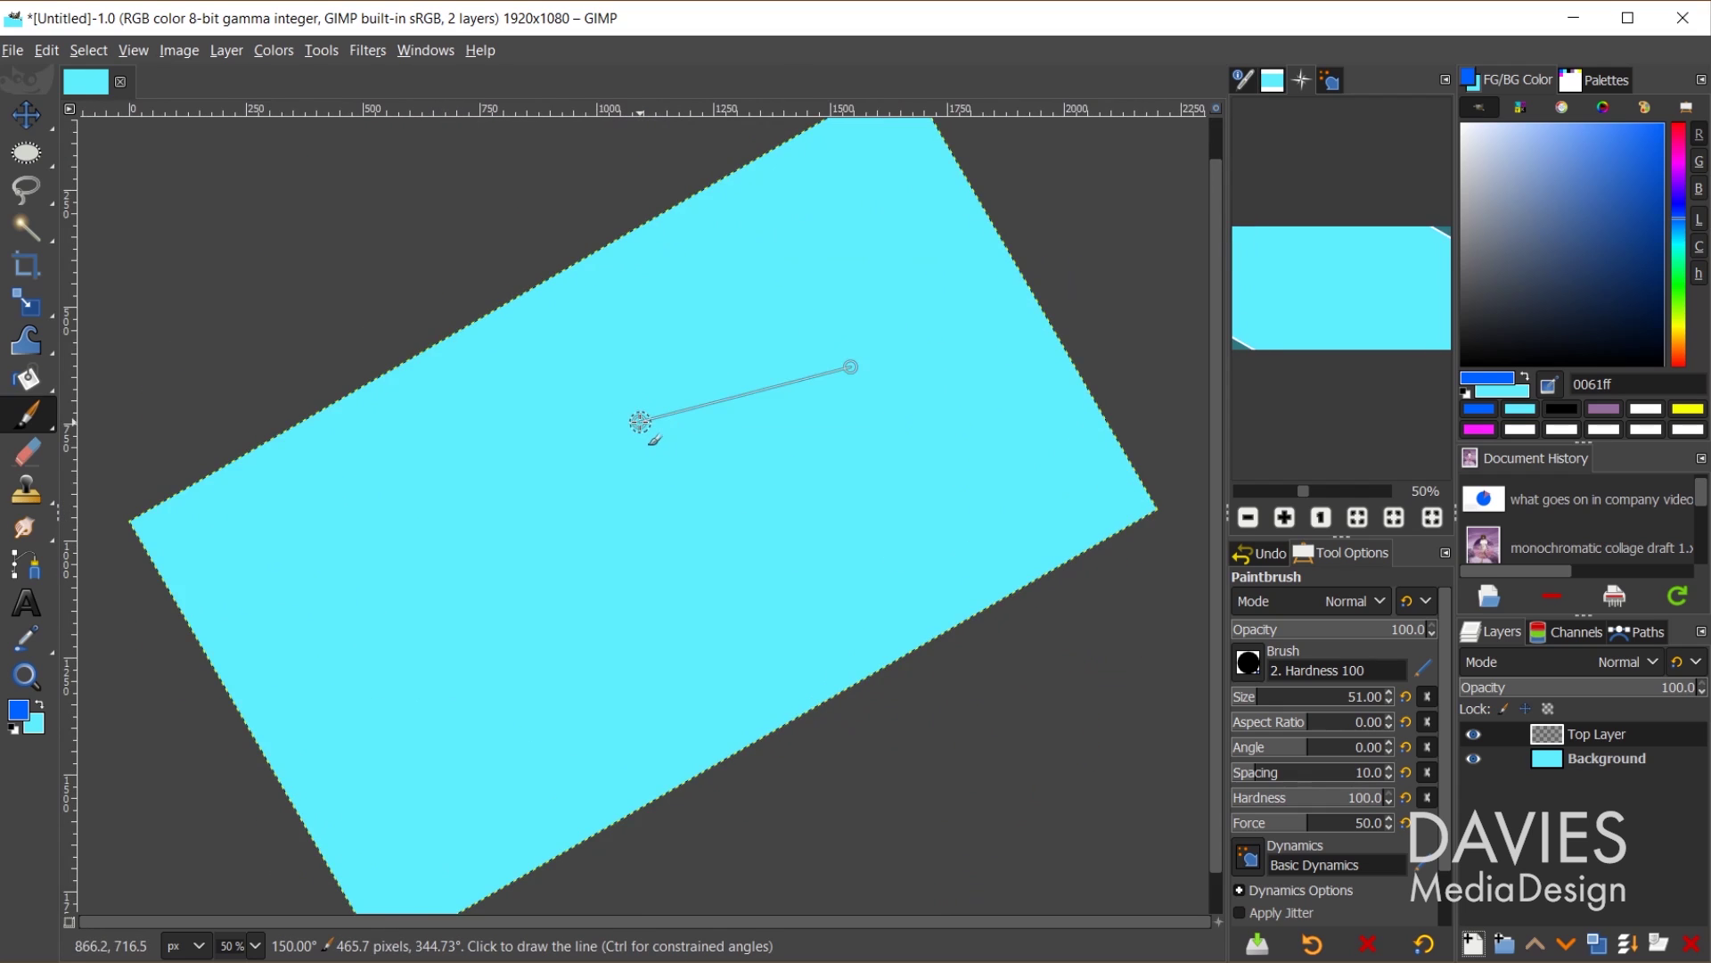
key("shift+bracketleft")
key("shift+bracketleft")
key("shift+bracketleft")
key("shift+bracketleft")
key("shift+bracketleft")
key("shift+bracketleft")
key("shift+bracketleft")
key("shift+bracketleft")
key("shift+bracketleft")
key("shift+bracketleft")
key("shift+bracketleft")
key("shift+bracketleft")
key("shift+bracketleft")
key("shift+bracketleft")
key("shift+bracketleft")
key("shift+bracketleft")
key("shift+bracketleft")
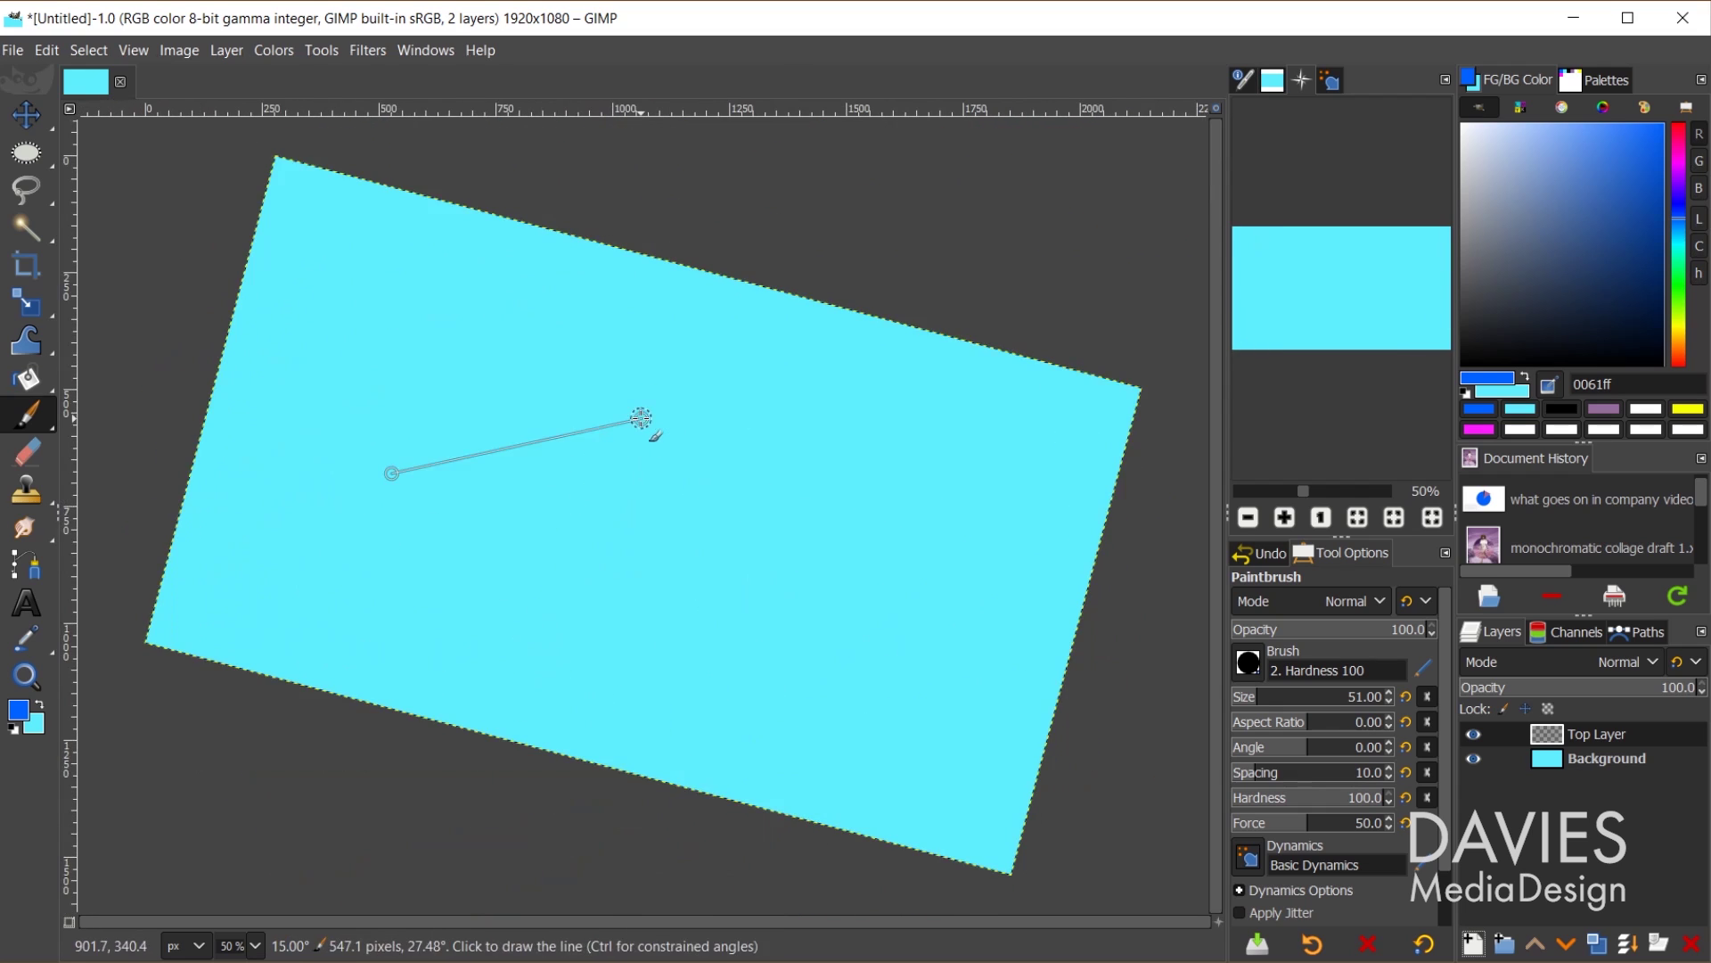
key("shift+bracketleft")
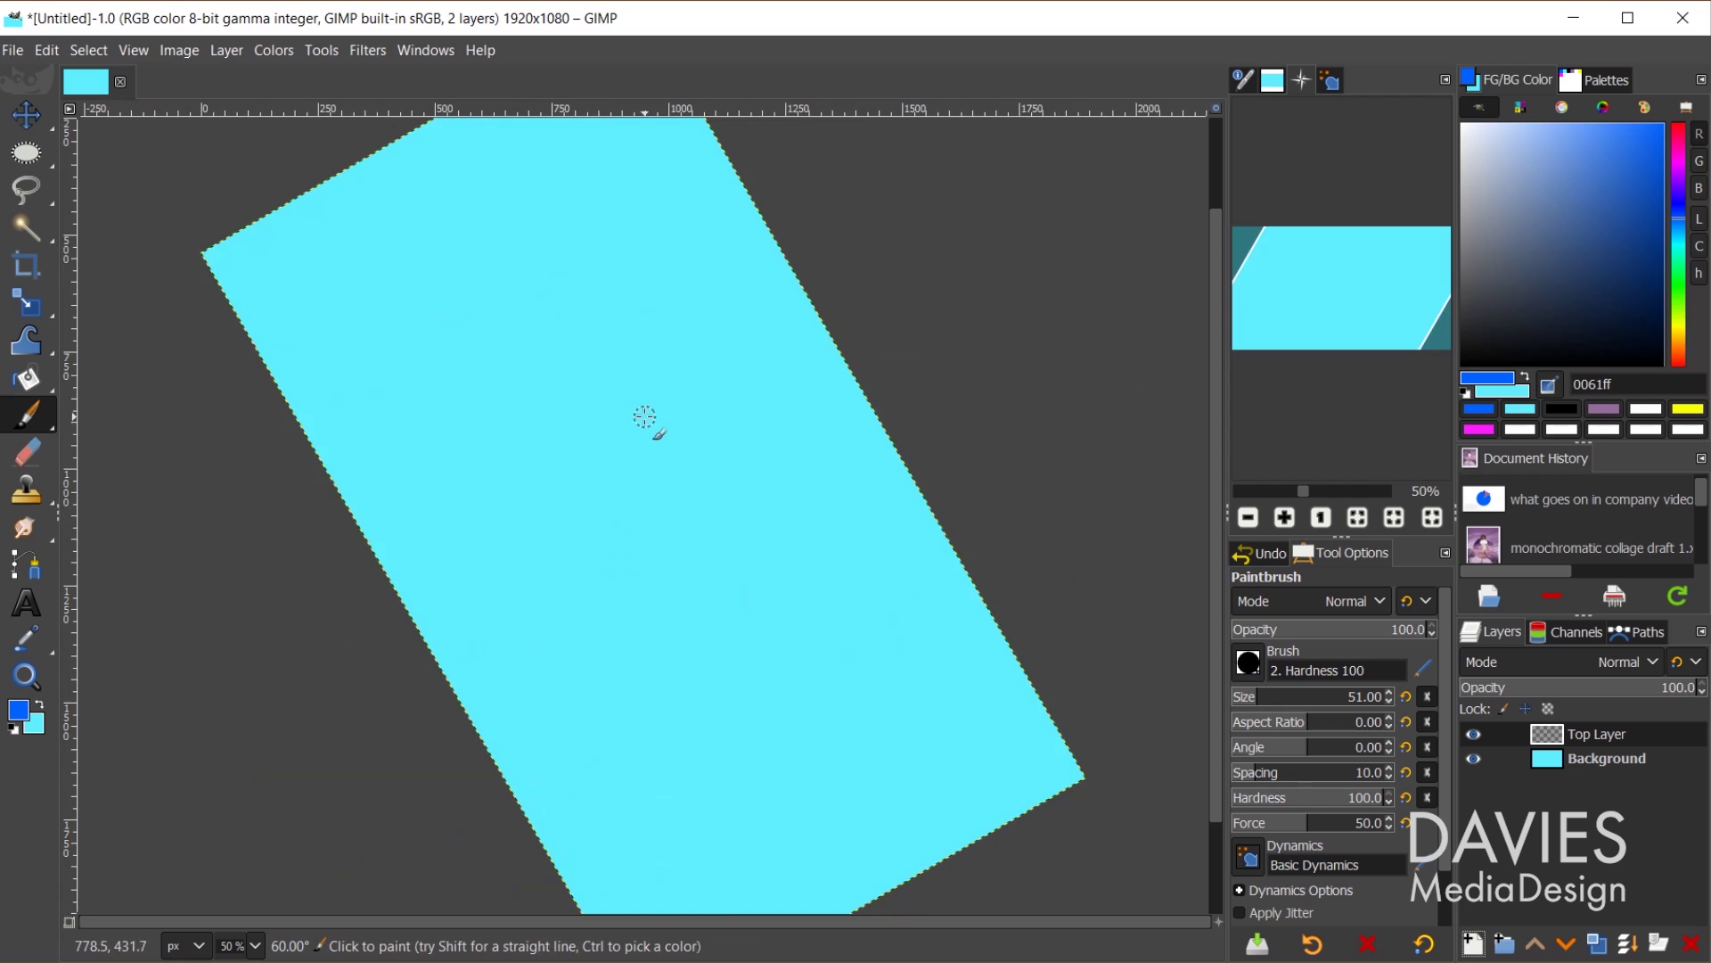
key("shift+bracketright")
key("shift+bracketright")
key("shift+bracketright")
key("shift+bracketright")
key("shift+bracketright")
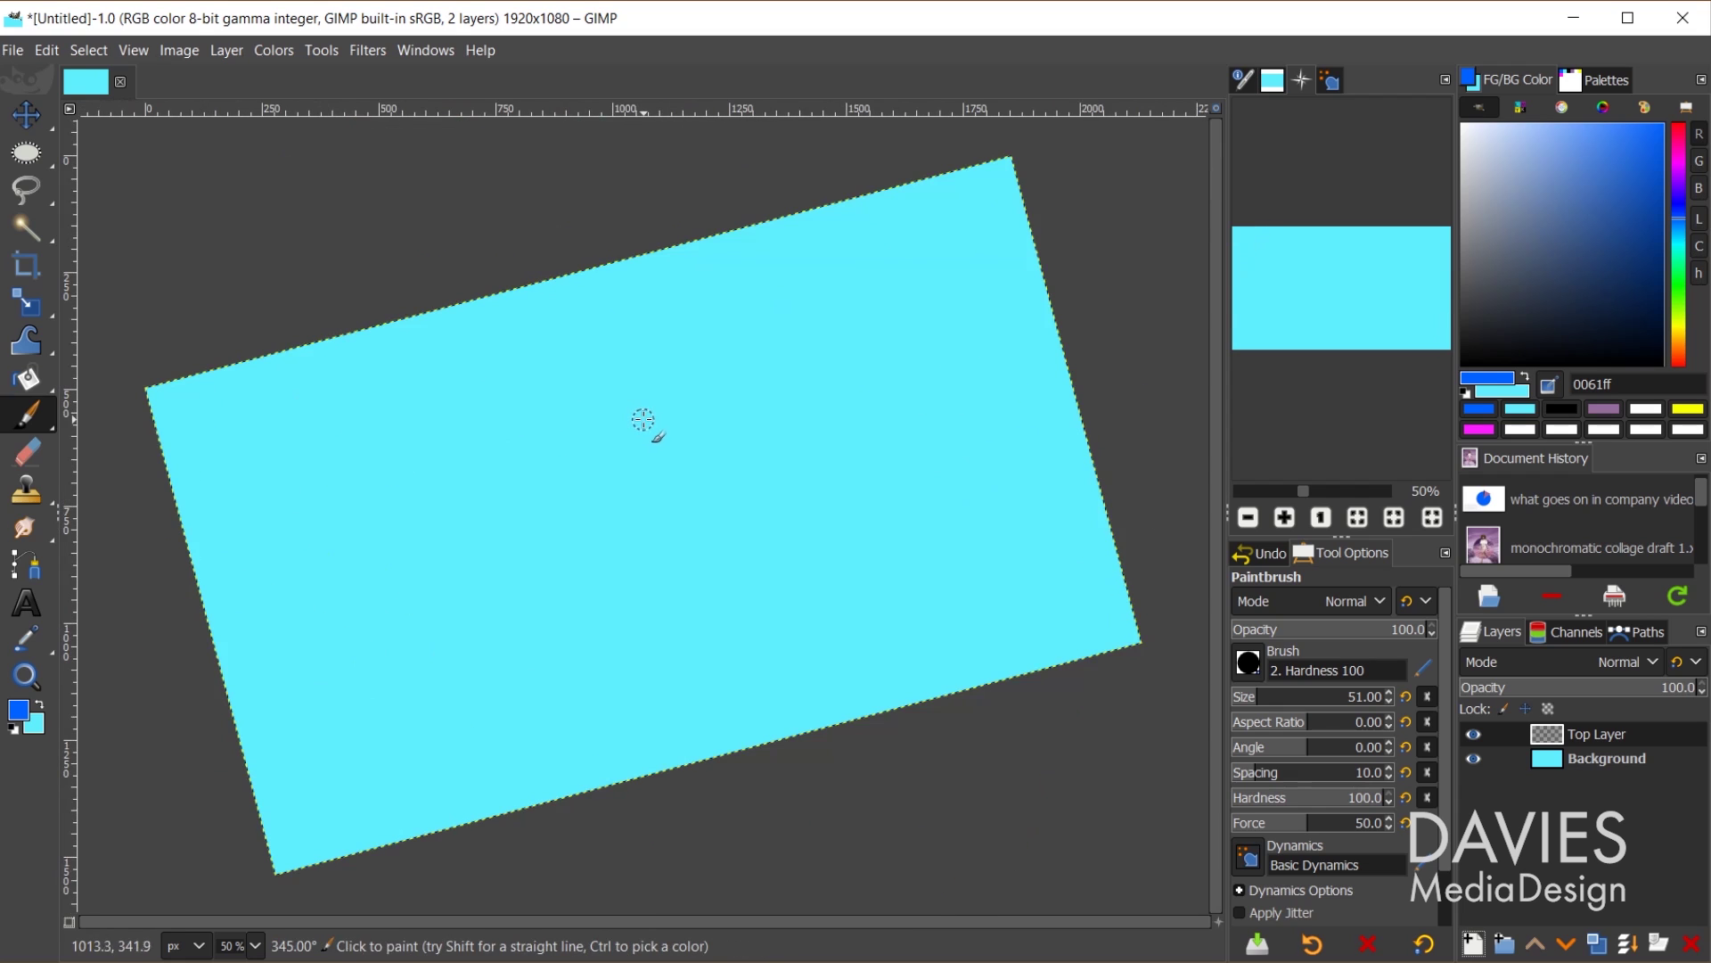
key("shift+bracketleft")
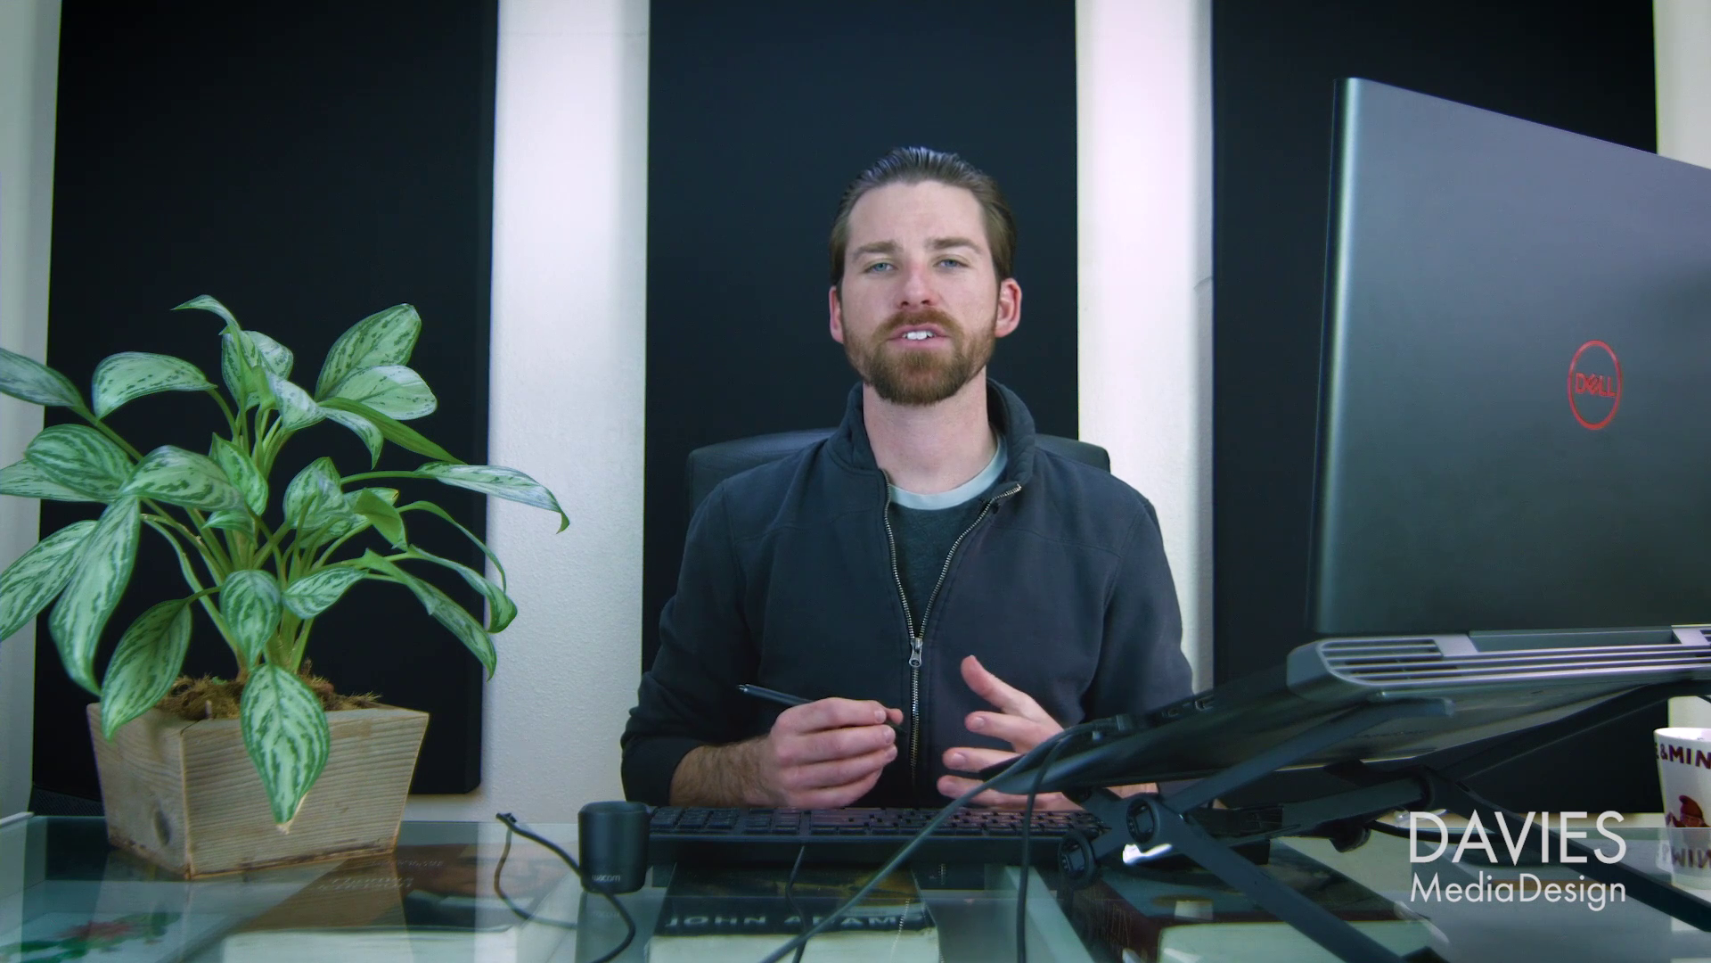